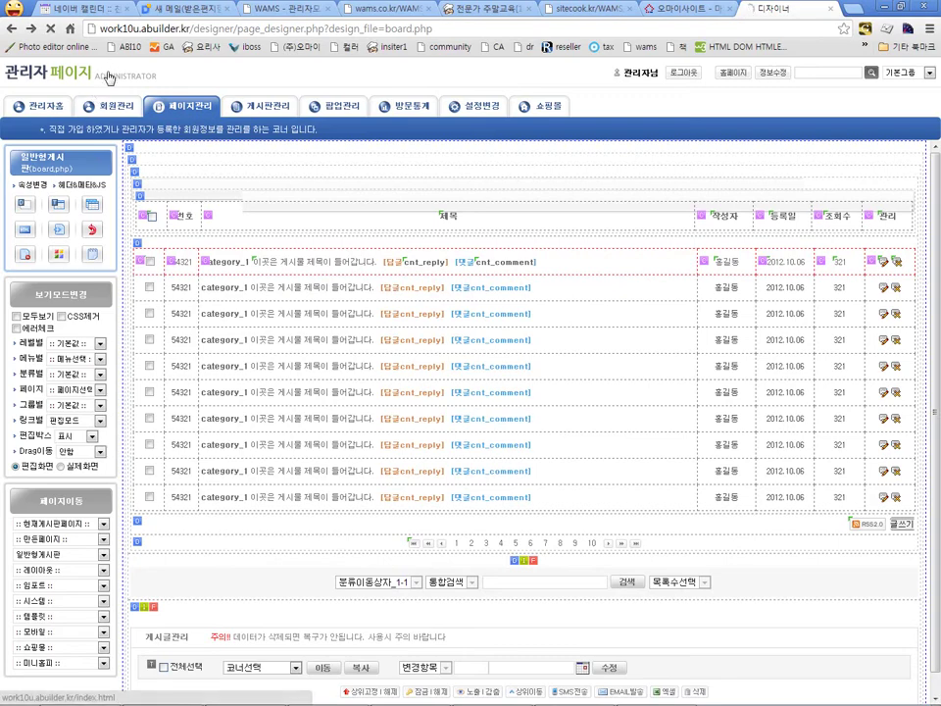
# Step: Open the 일반형게시판 board list from the site's homepage
pyautogui.click(98, 68)
pyautogui.click(654, 136)
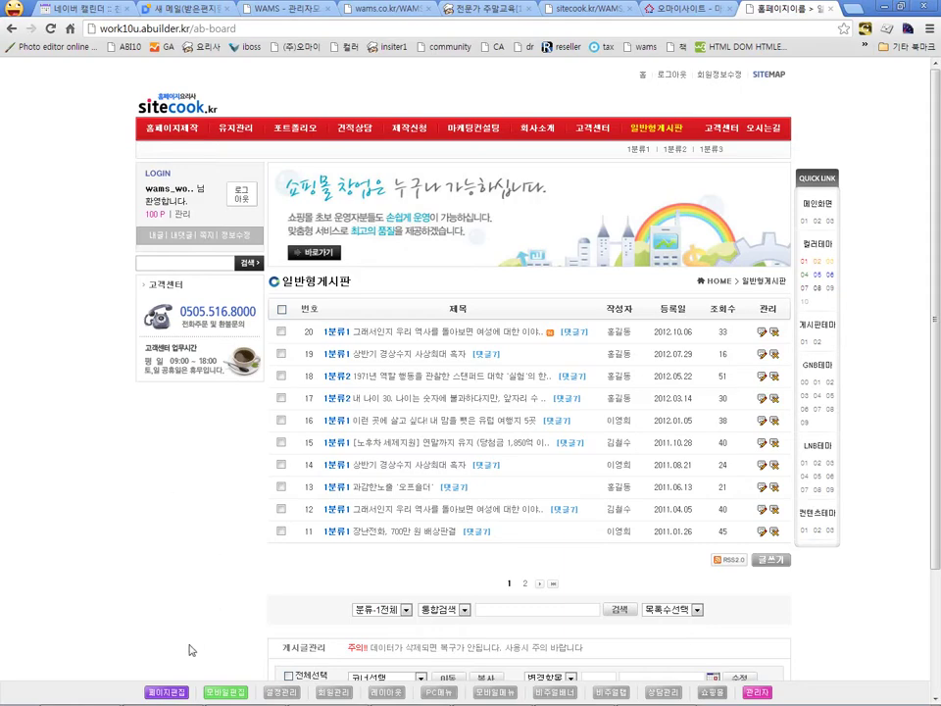
# Step: Revert the board.php page design to its previous state and re-import the bd_lf.imp.php board list
pyautogui.click(168, 694)
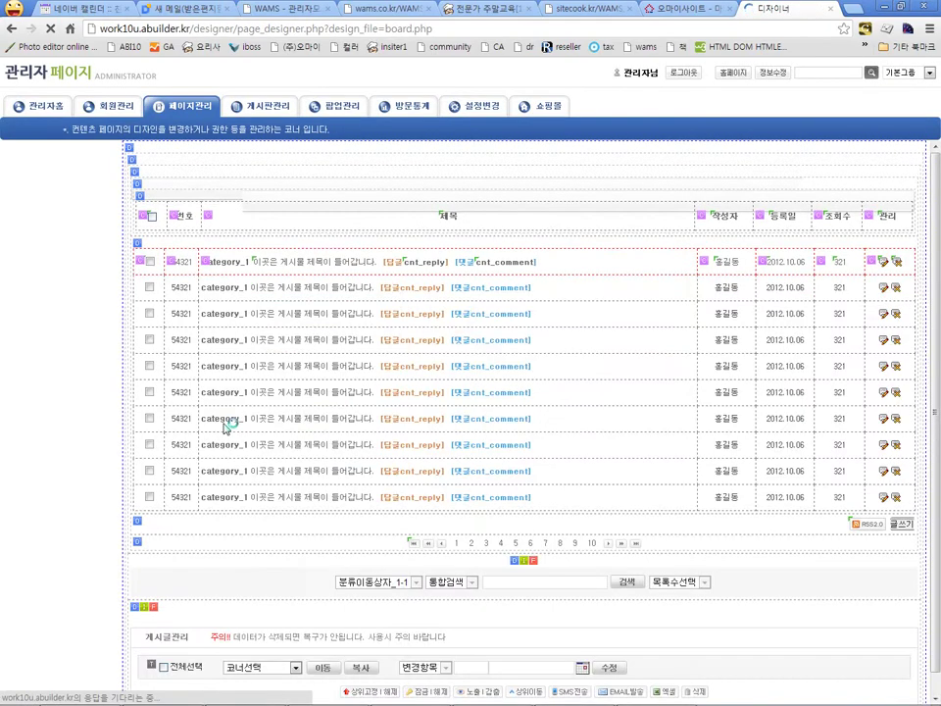
pyautogui.click(209, 215)
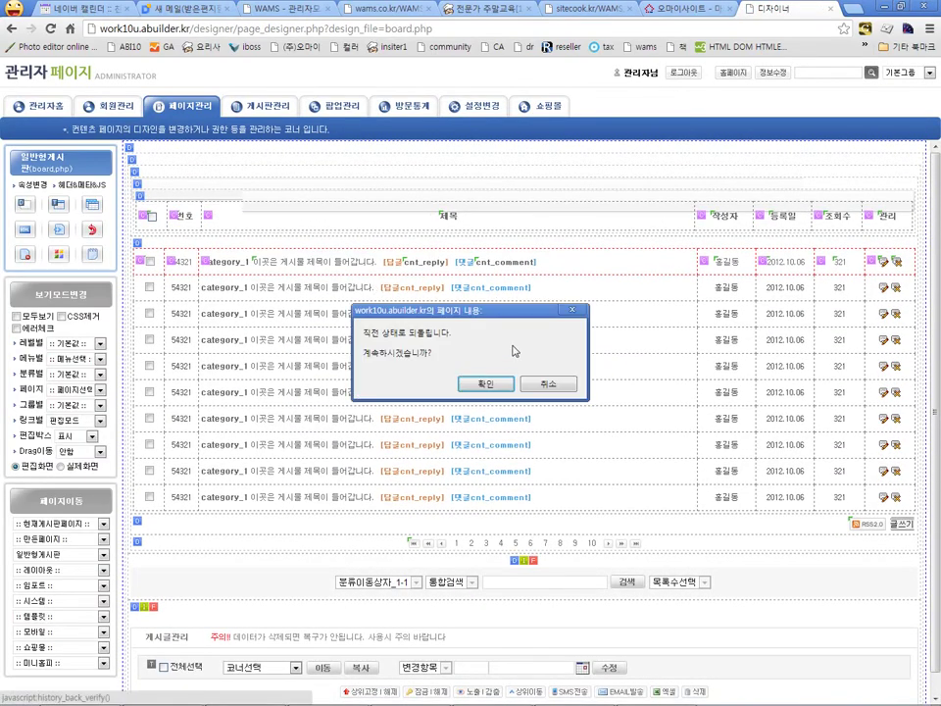
pyautogui.click(481, 380)
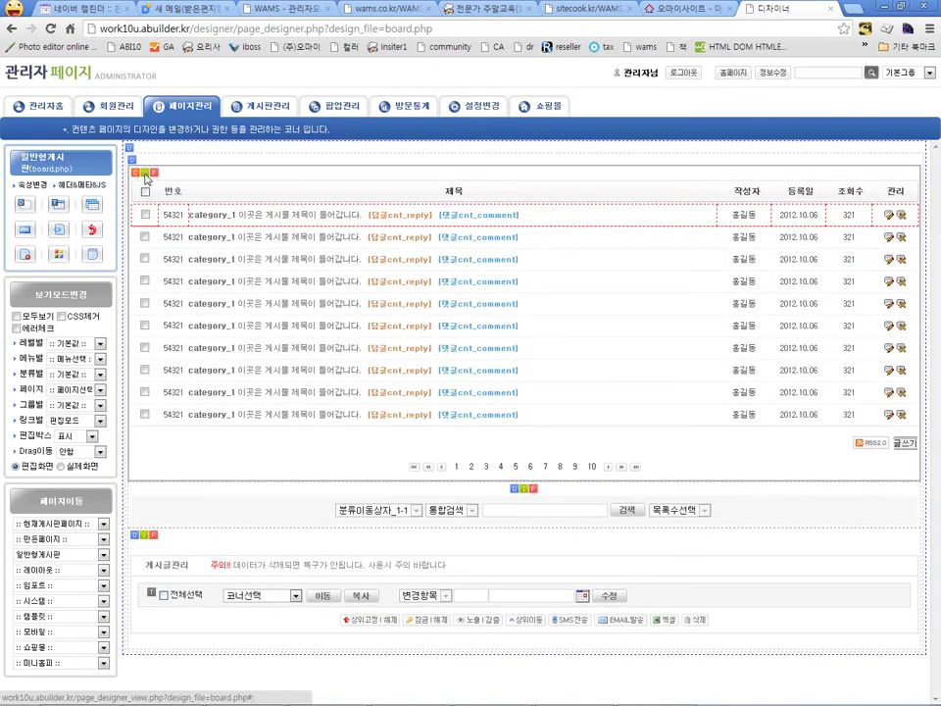
pyautogui.click(149, 177)
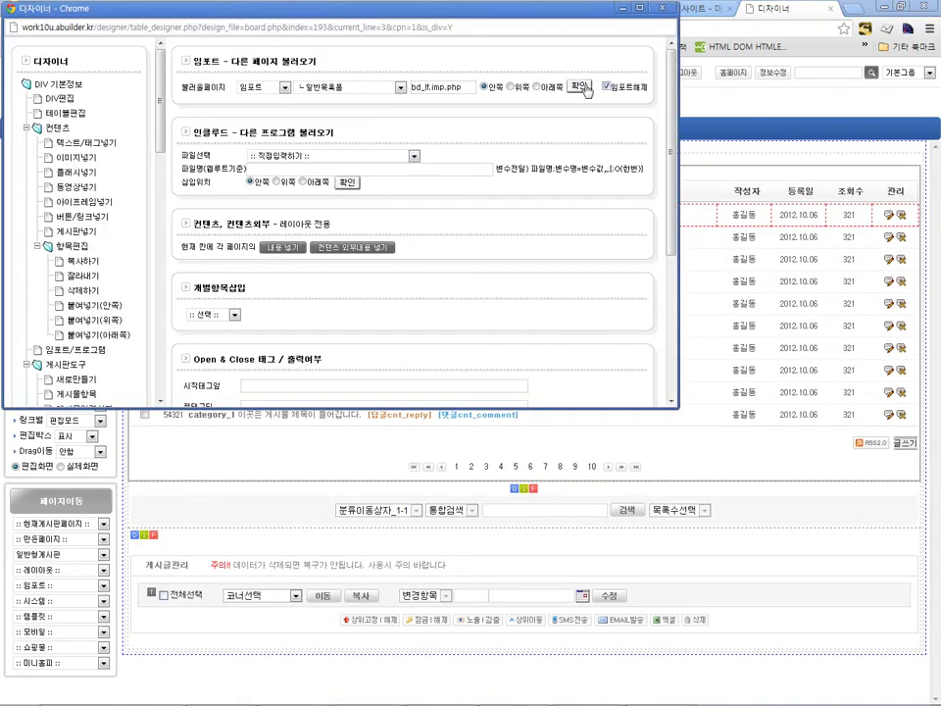
pyautogui.click(580, 86)
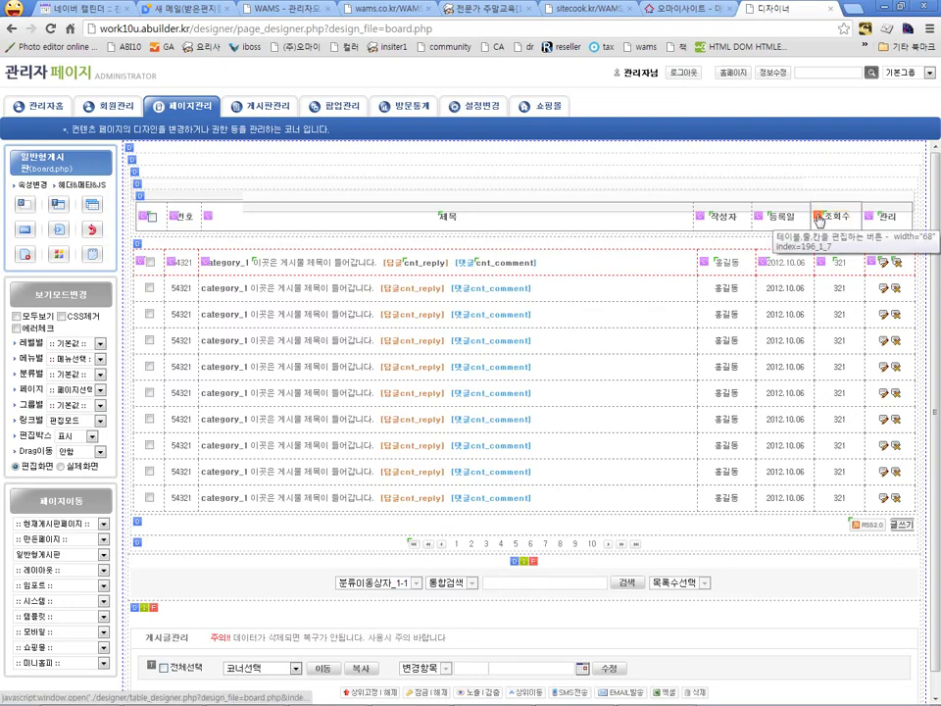
# Step: Copy the 조회수 header cell with 칸편집(TD) > 복사
pyautogui.click(818, 217)
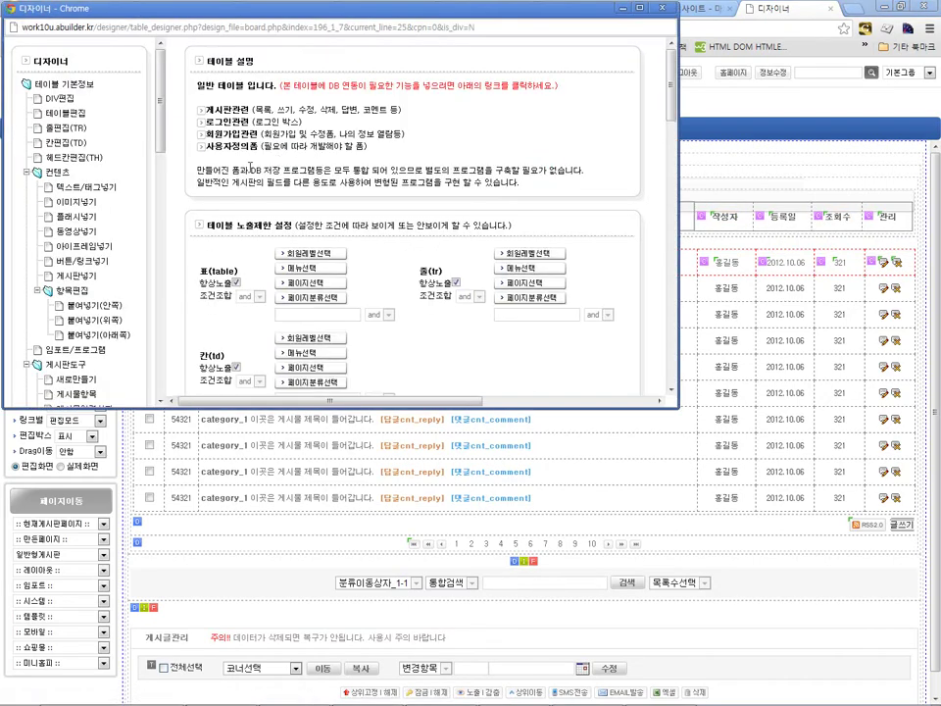
pyautogui.click(67, 143)
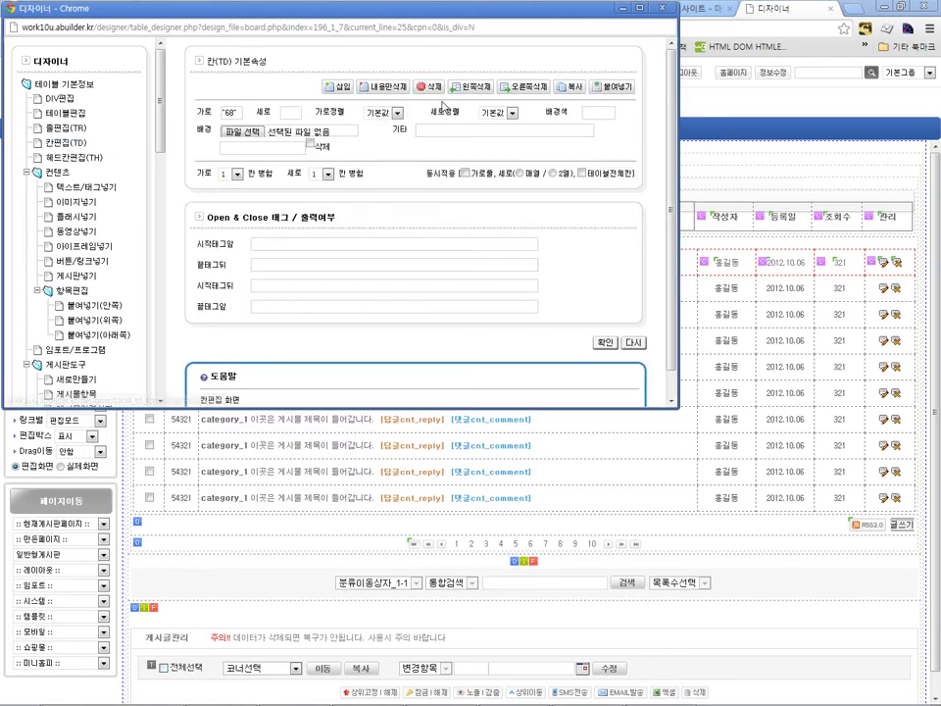
pyautogui.click(569, 86)
pyautogui.click(355, 227)
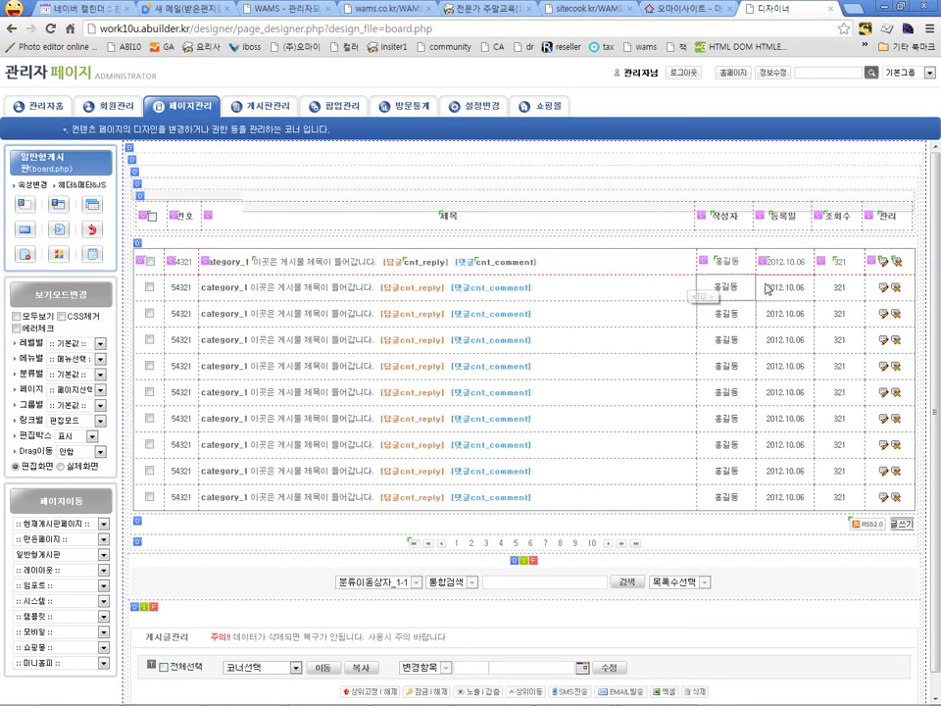
# Step: Insert the copied 조회수 cell to the left of the 등록일 header
pyautogui.click(760, 216)
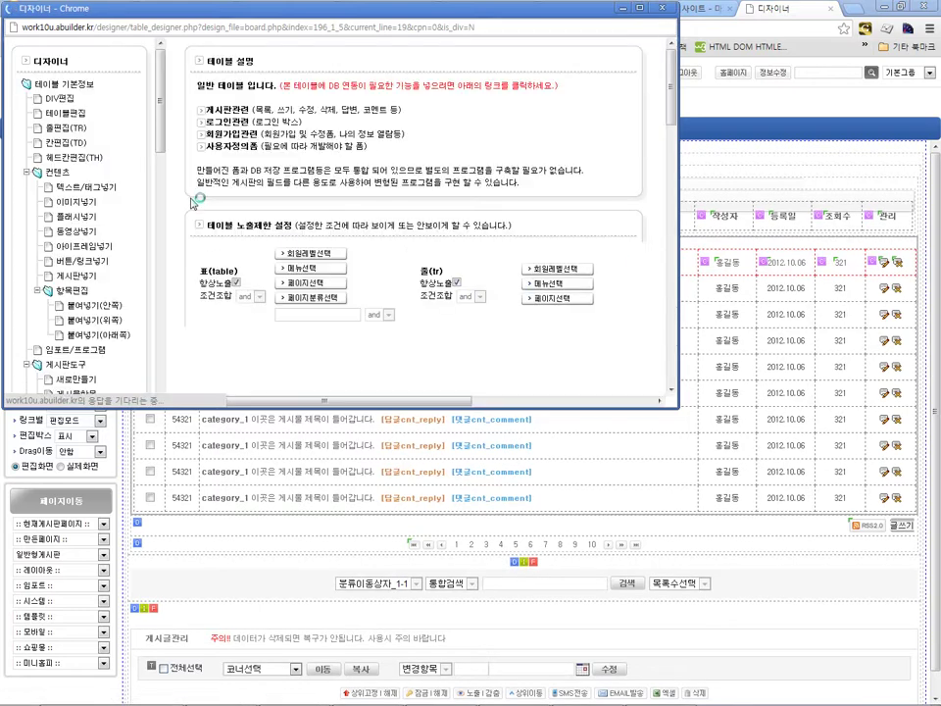
pyautogui.click(96, 328)
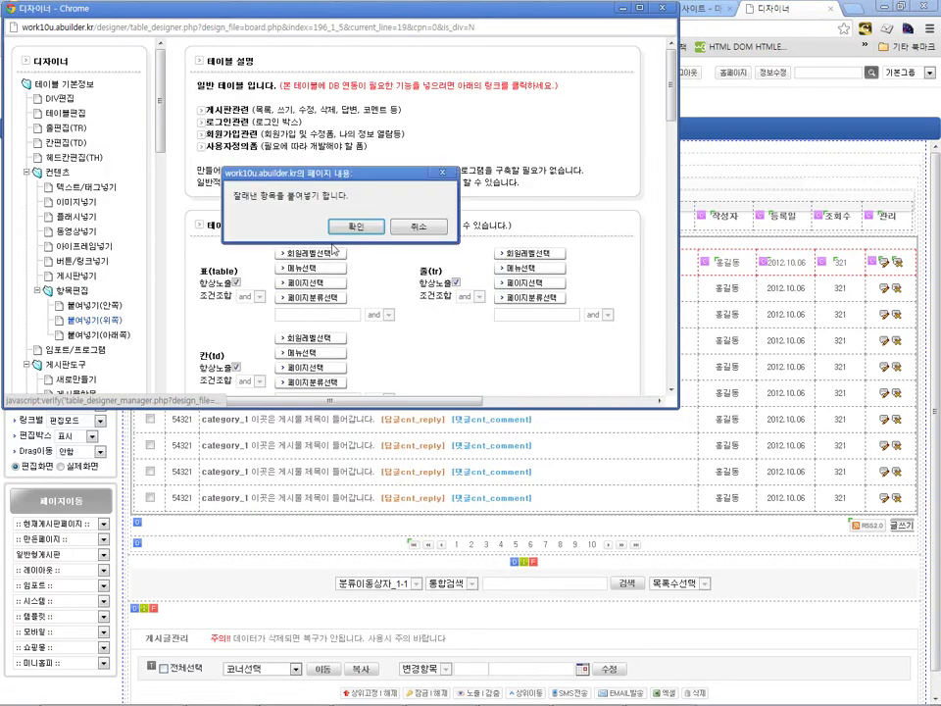
pyautogui.click(359, 284)
pyautogui.click(374, 315)
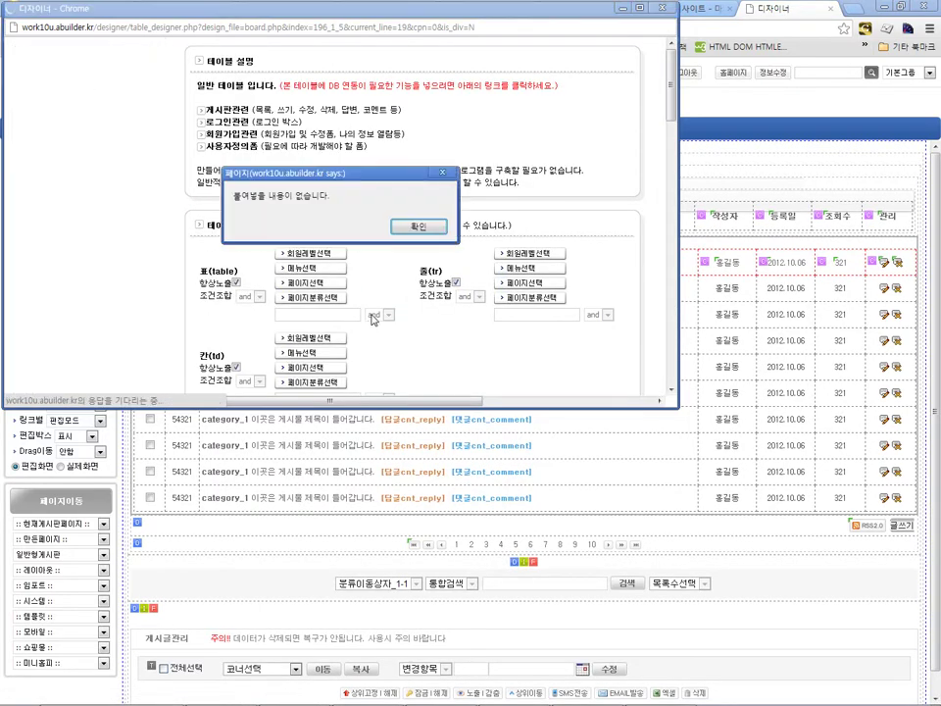
pyautogui.click(417, 226)
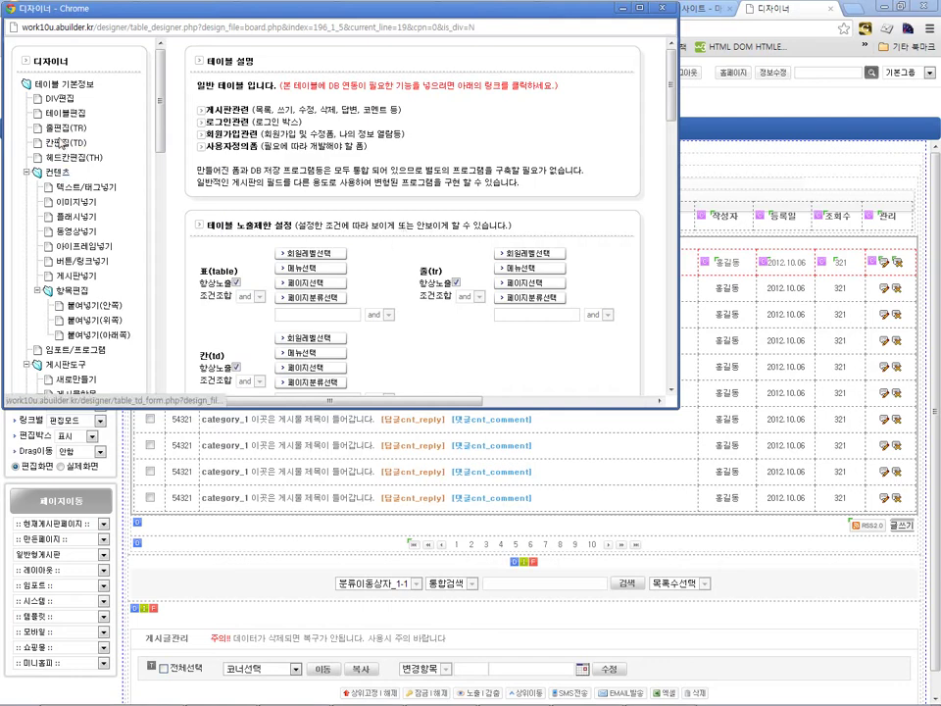
pyautogui.click(61, 143)
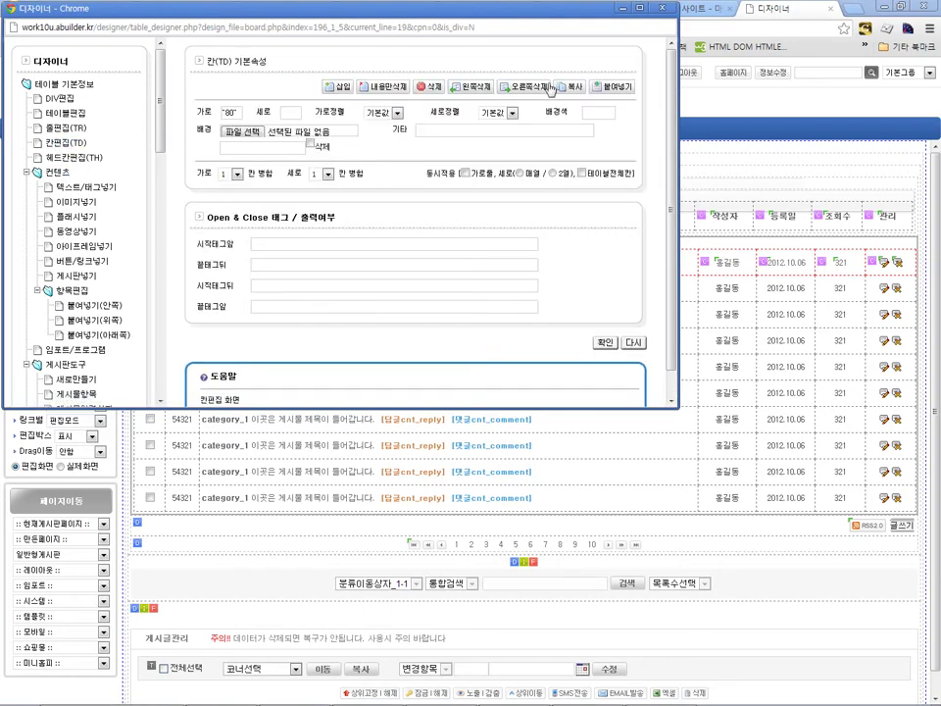
pyautogui.click(611, 88)
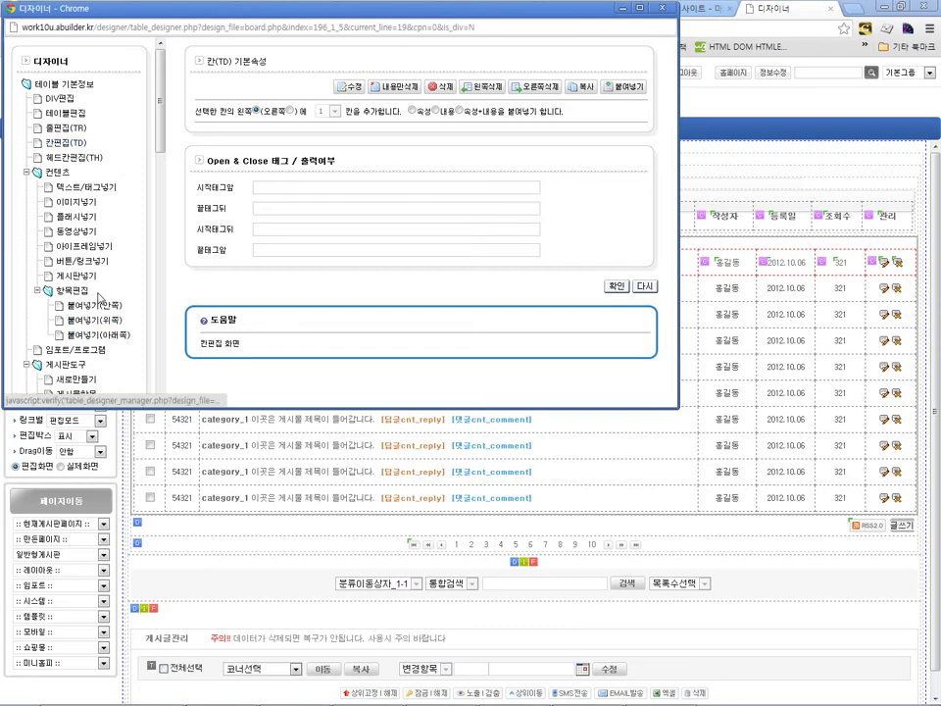
pyautogui.click(67, 143)
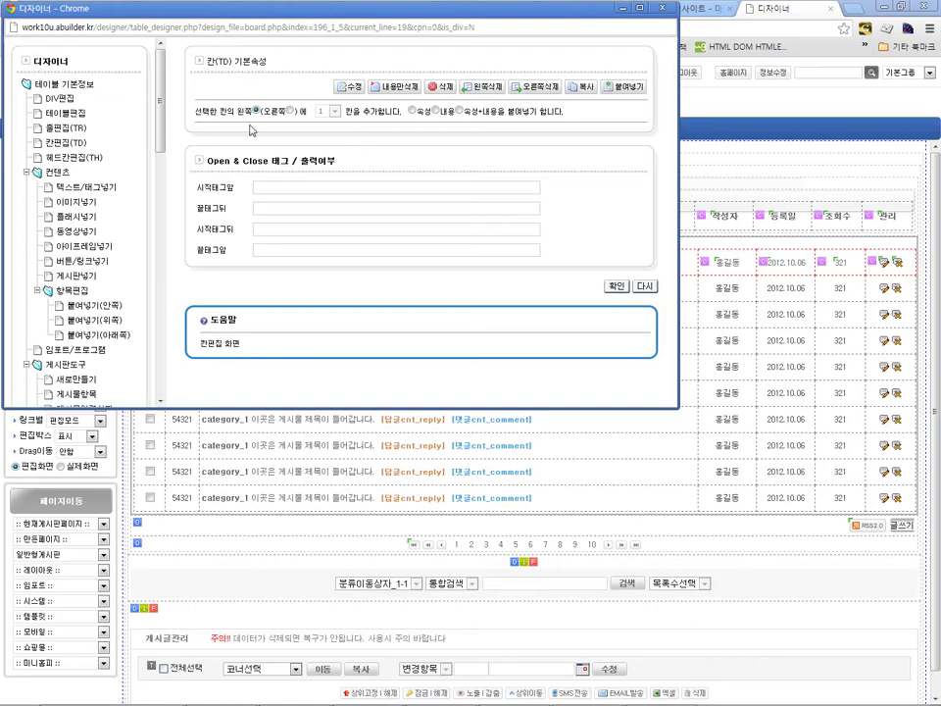
pyautogui.click(616, 287)
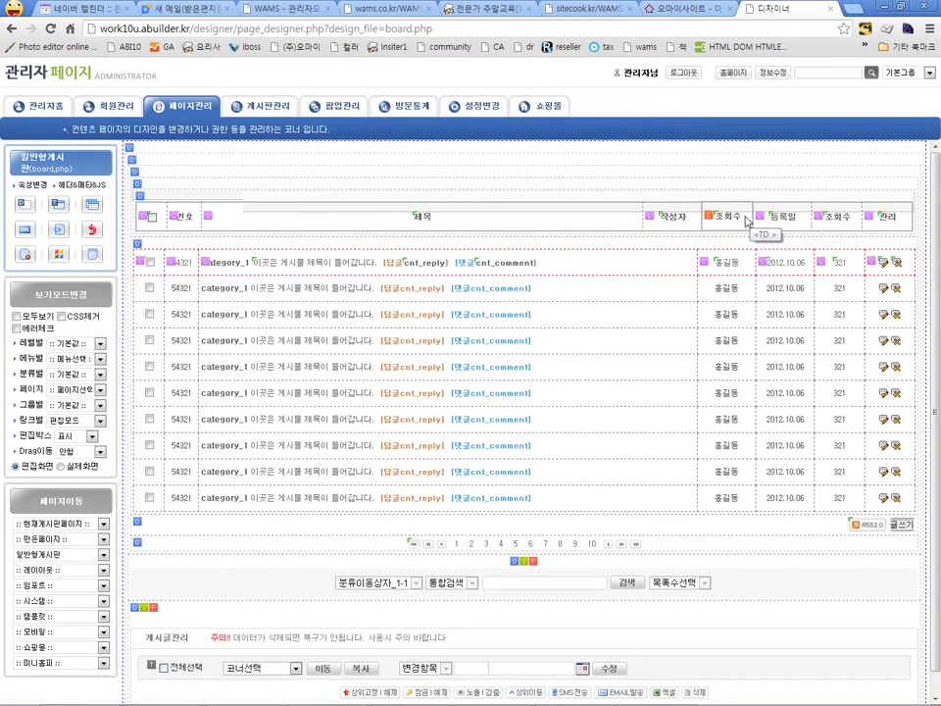
# Step: Change the duplicated header cell's text from 조회수 to 휴대폰 and apply it
pyautogui.click(728, 222)
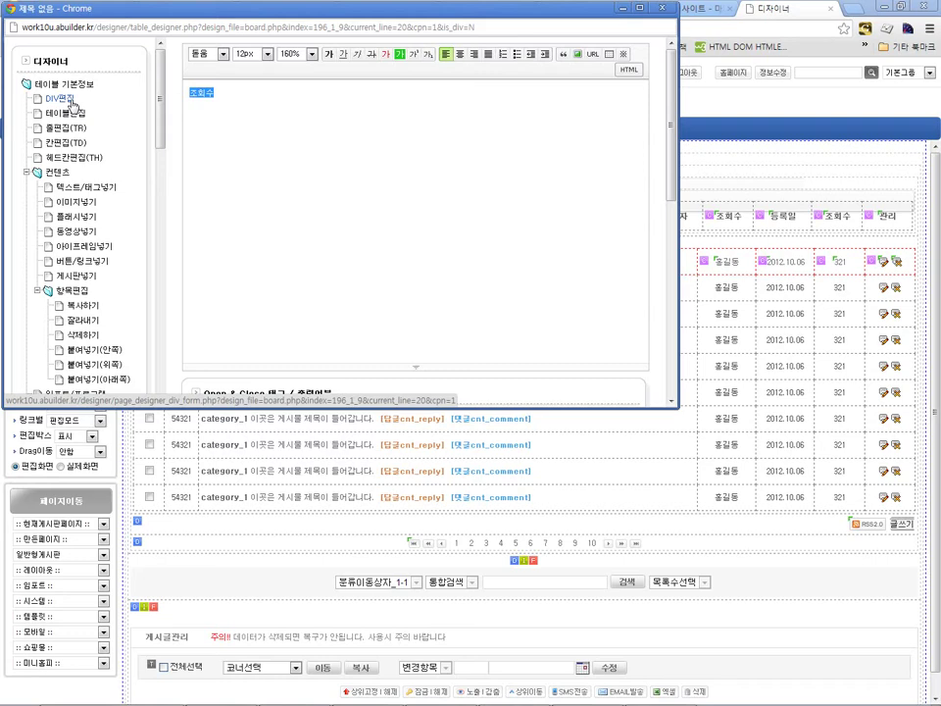
pyautogui.write('ㅎ')
pyautogui.write('대폰')
pyautogui.scroll(-2, 365, 231)
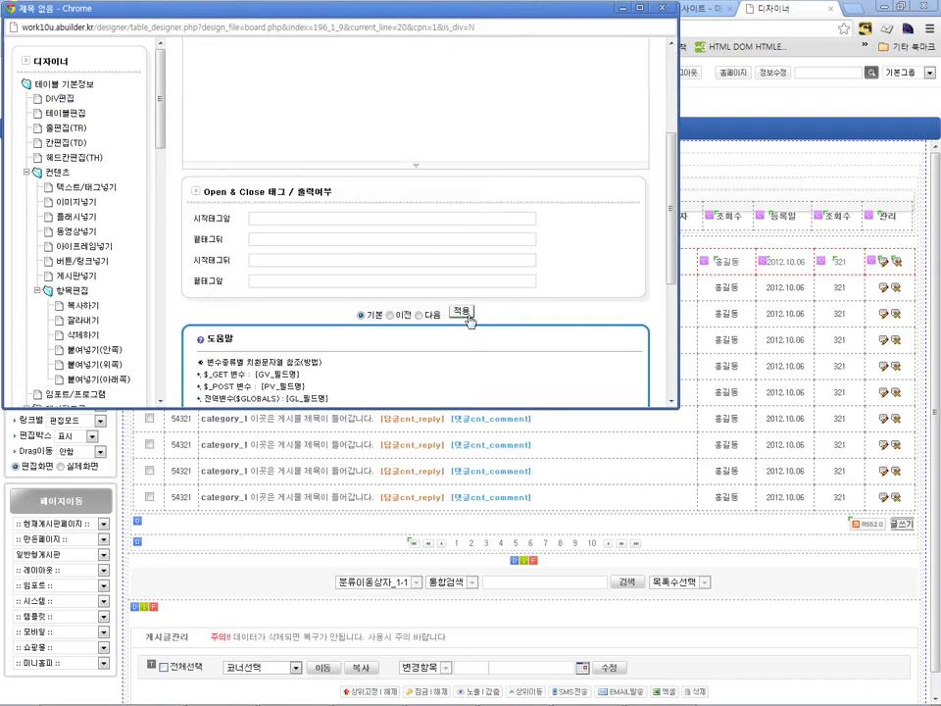
pyautogui.click(463, 312)
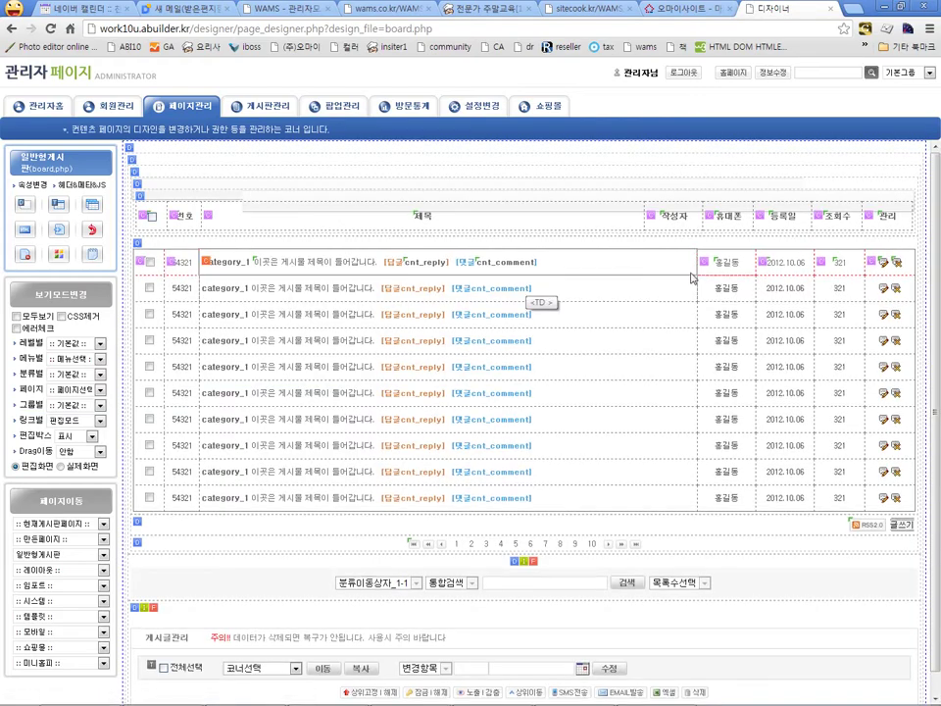
# Step: Copy the first row's 조회수 data cell (321) and paste it into the 휴대폰 column
pyautogui.click(618, 201)
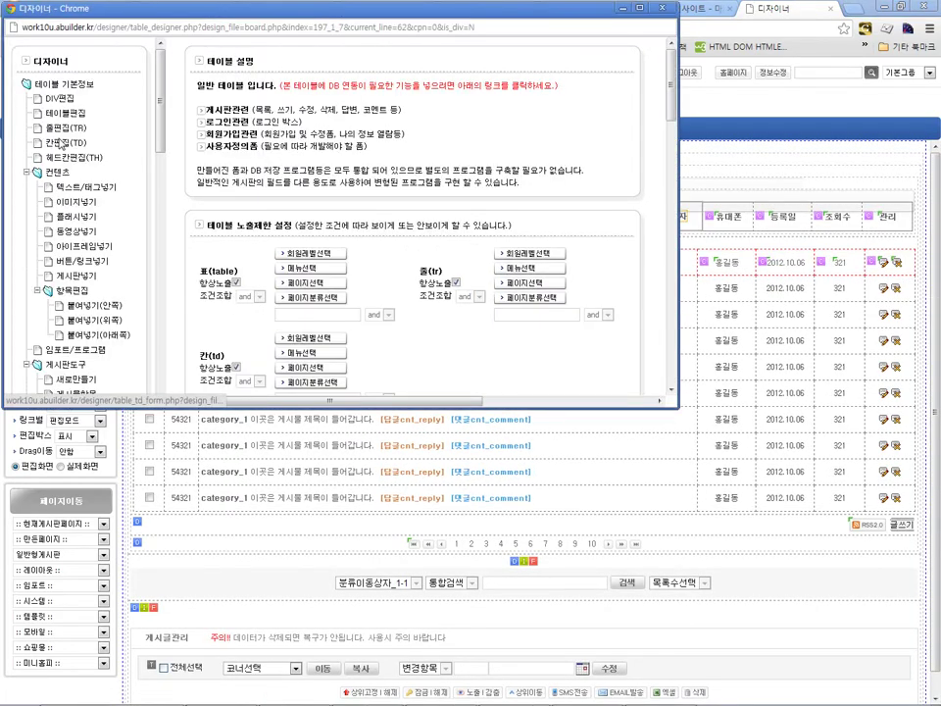
pyautogui.click(64, 143)
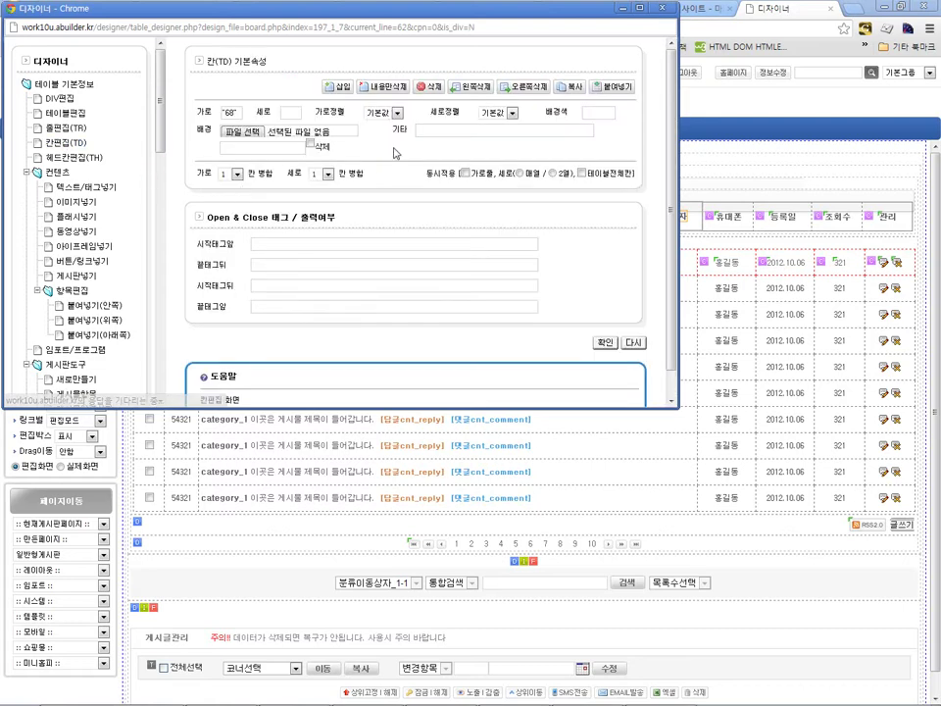
pyautogui.click(576, 91)
pyautogui.click(359, 228)
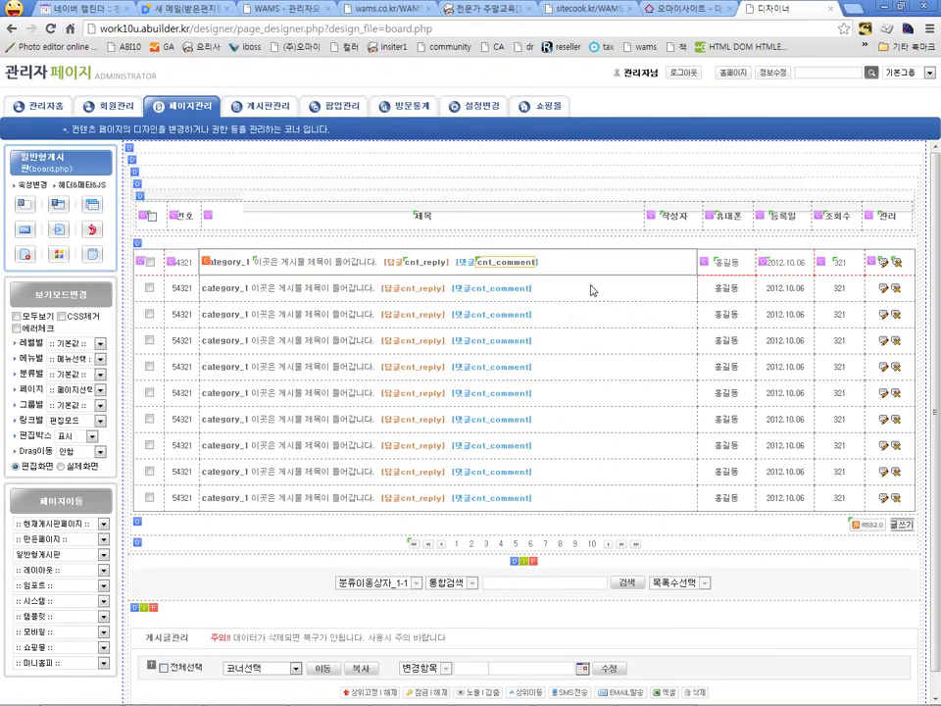
pyautogui.click(703, 261)
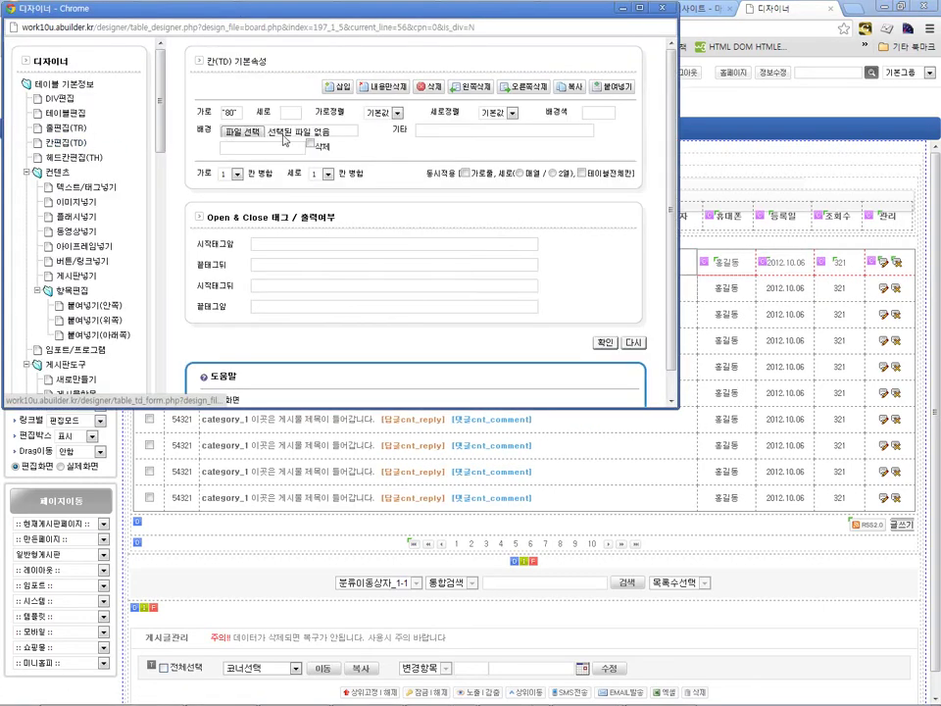
pyautogui.click(339, 86)
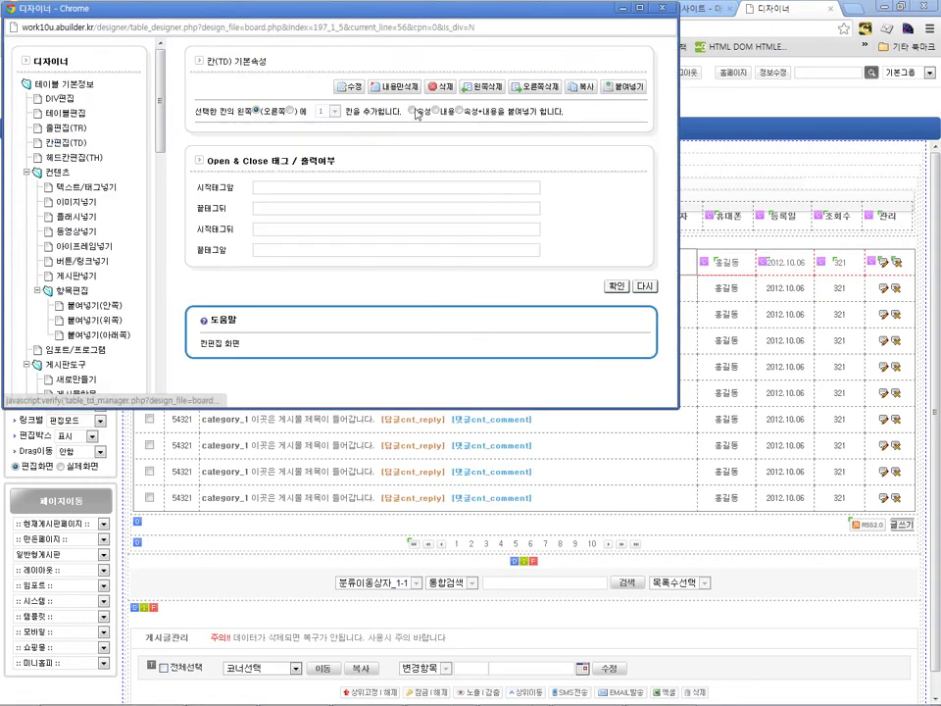
pyautogui.click(615, 285)
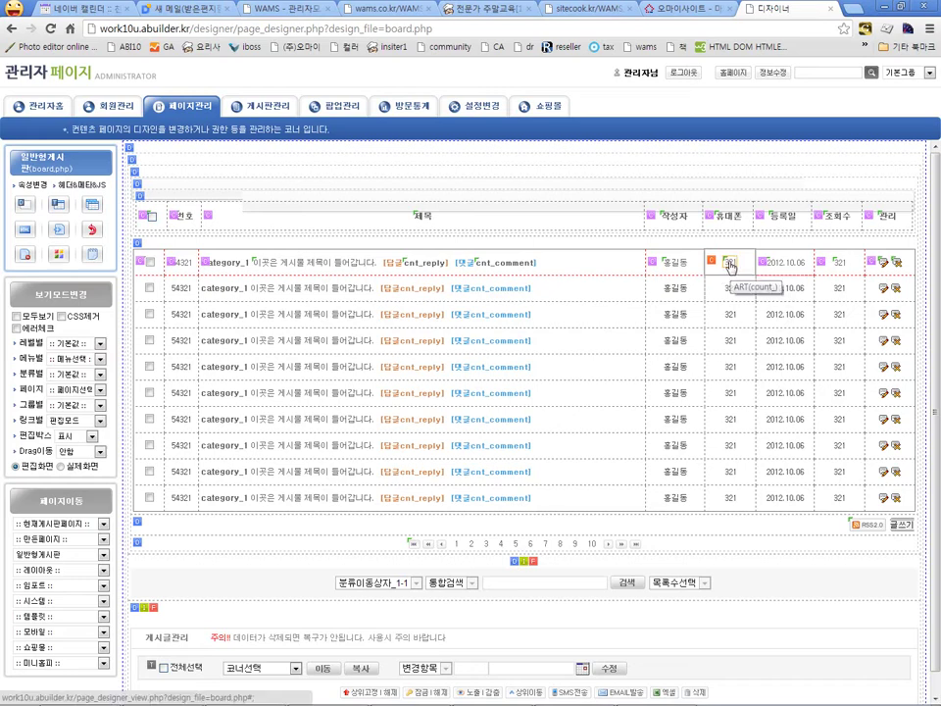
# Step: Bind the 휴대폰 data cells to phone_2 with phone-number formatting, then view the live page
pyautogui.click(729, 265)
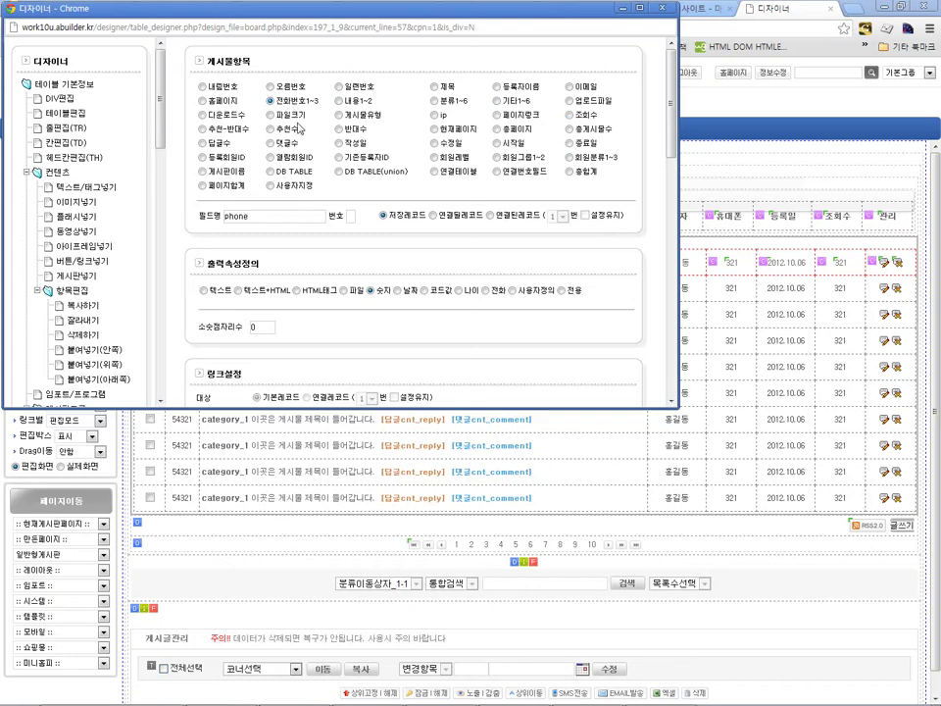
pyautogui.click(351, 216)
pyautogui.write('2')
pyautogui.click(355, 264)
pyautogui.scroll(-1, 441, 260)
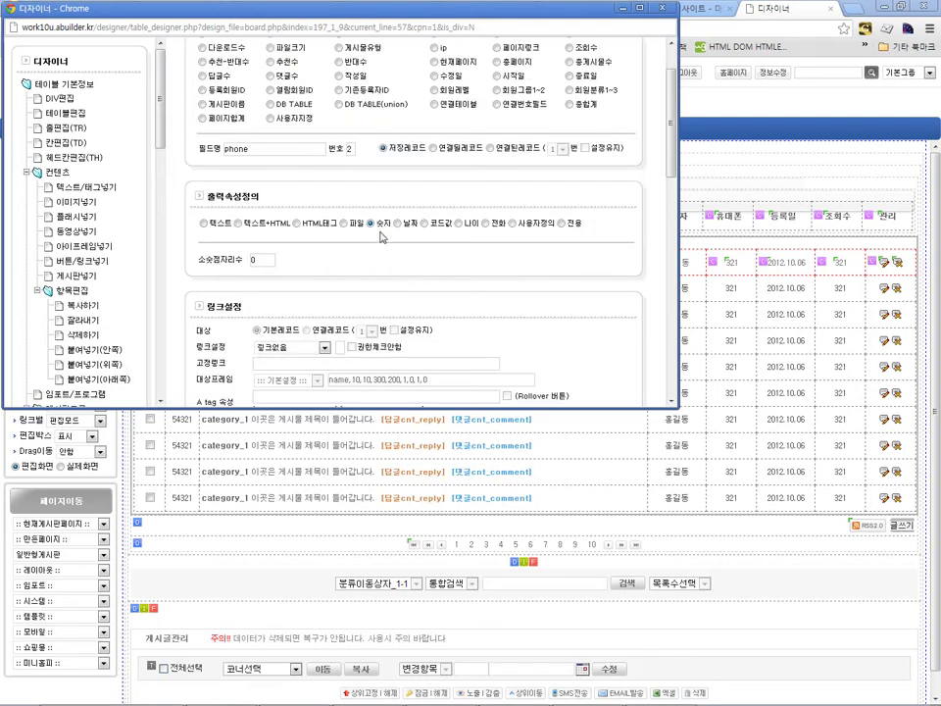
pyautogui.click(486, 224)
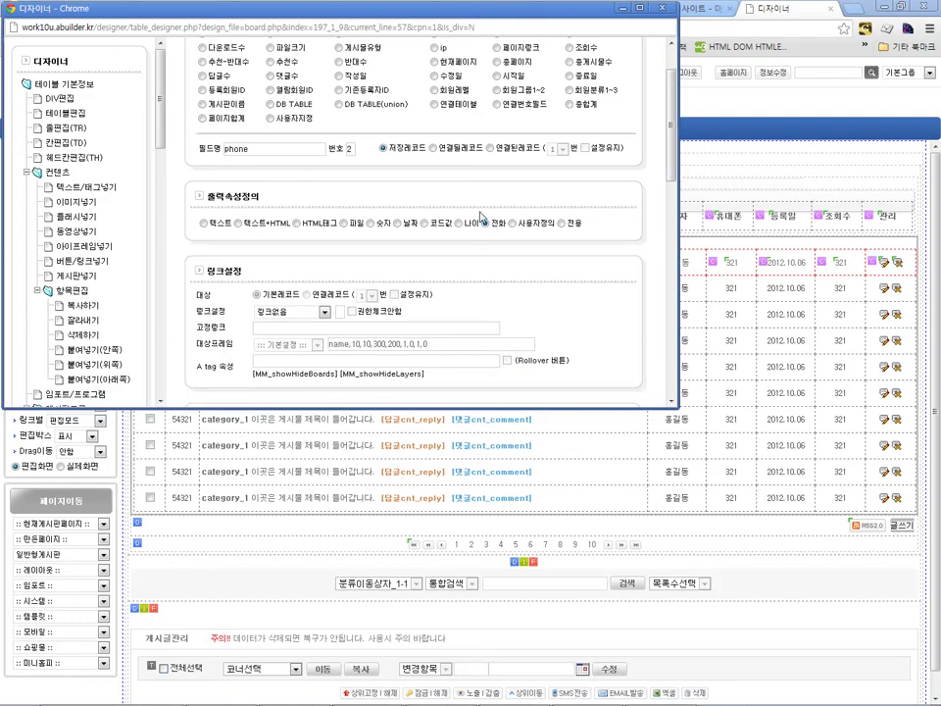
pyautogui.scroll(-5, 480, 216)
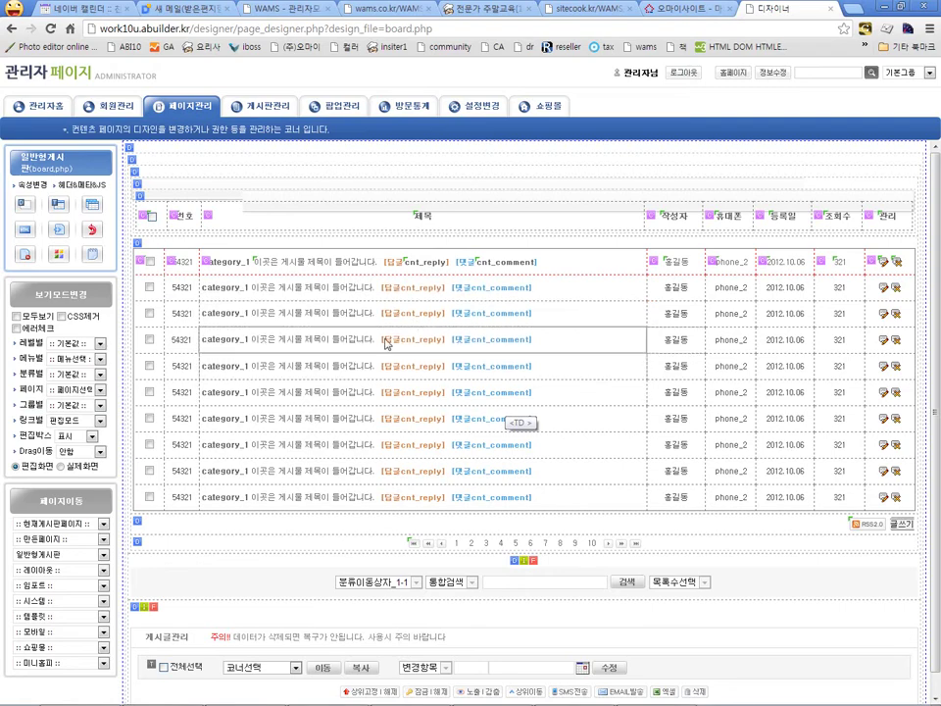
pyautogui.click(61, 466)
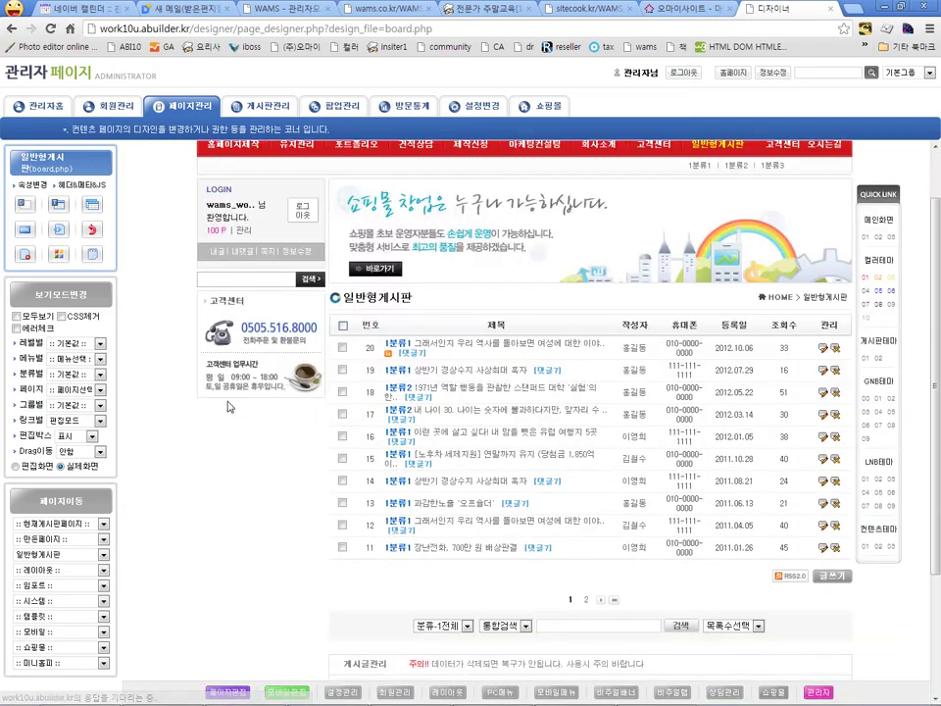
# Step: Scroll the rendered board list to check the 휴대폰 phone numbers
pyautogui.scroll(-1, 675, 276)
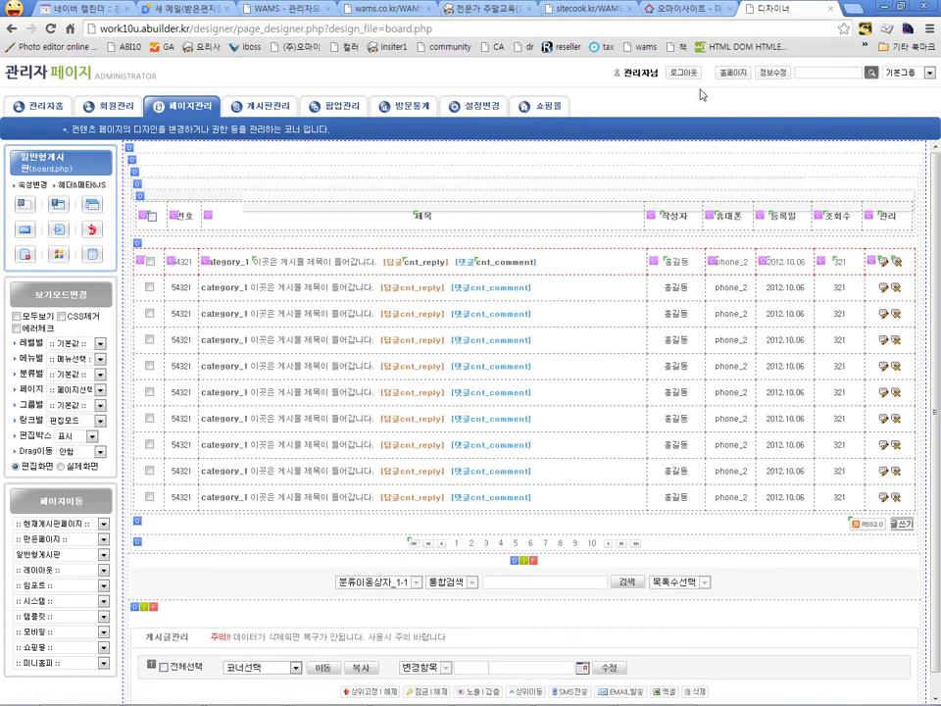
# Step: Copy the phone icon path /designer/thema/type_1/images/phone.png from the 회원관리 member list
pyautogui.click(108, 113)
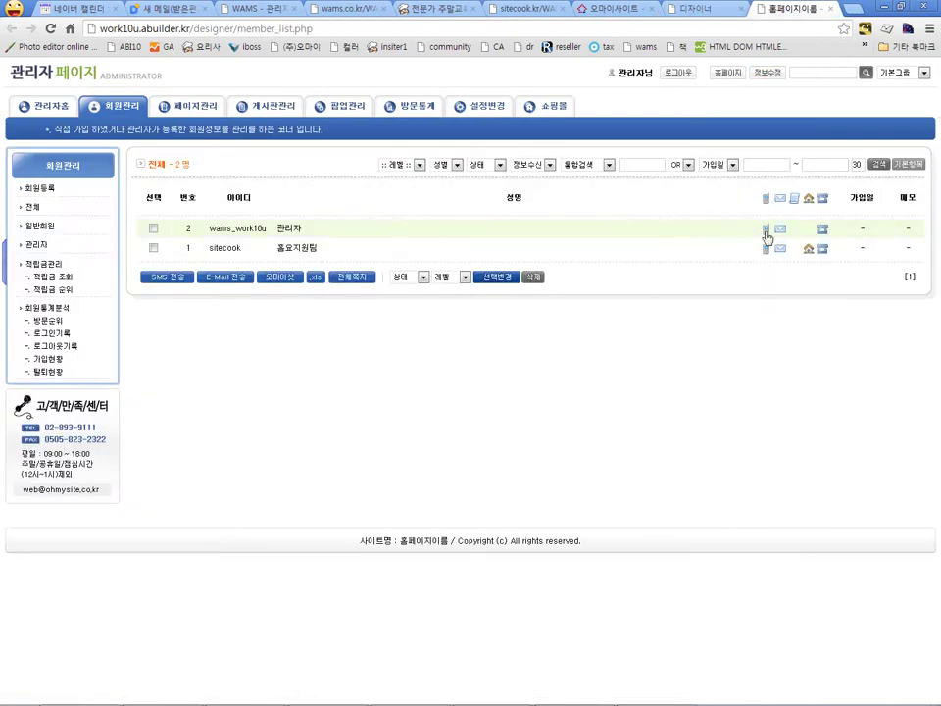
pyautogui.rightClick(765, 230)
pyautogui.click(799, 417)
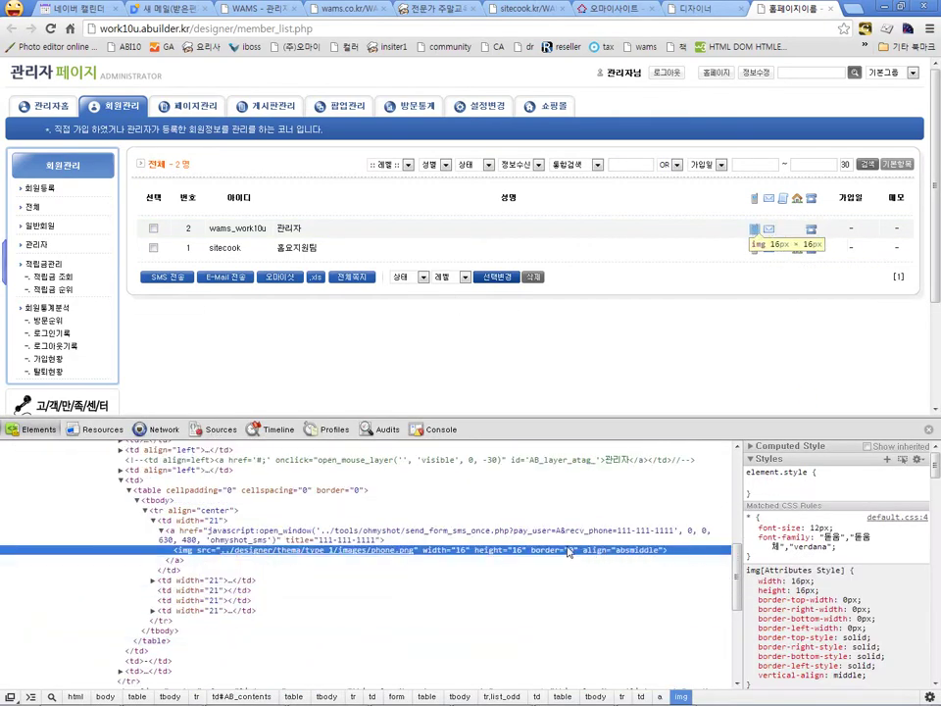
pyautogui.doubleClick(419, 551)
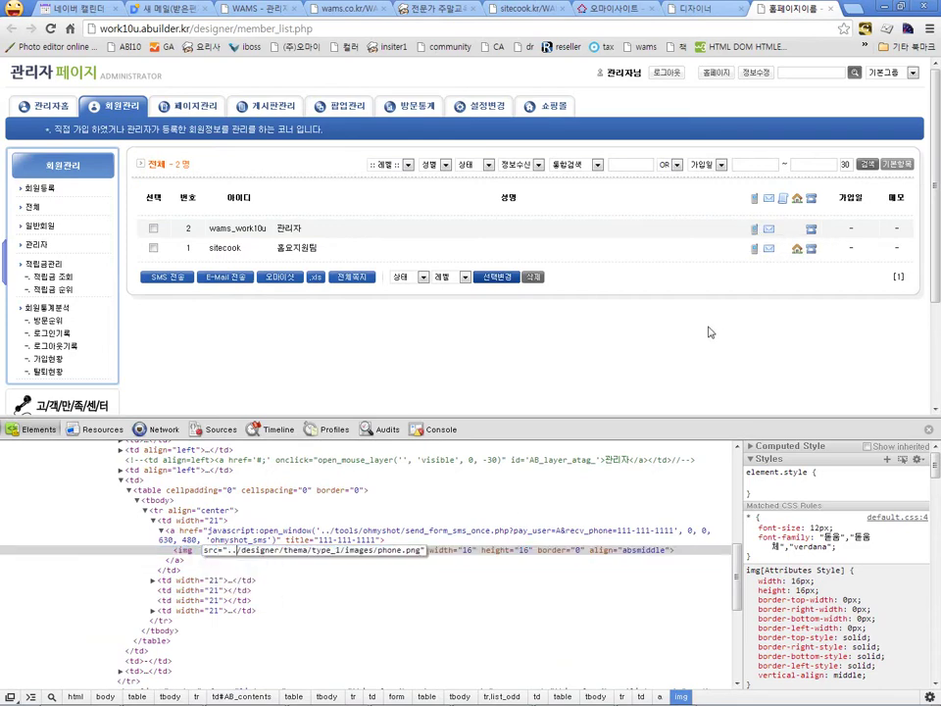
pyautogui.hotkey('ctrl', 'shift', 'Right')
pyautogui.hotkey('ctrl', 'shift', 'Right')
pyautogui.hotkey('ctrl', 'shift', 'Right')
pyautogui.hotkey('ctrl', 'shift', 'Right')
pyautogui.hotkey('ctrl', 'shift', 'Right')
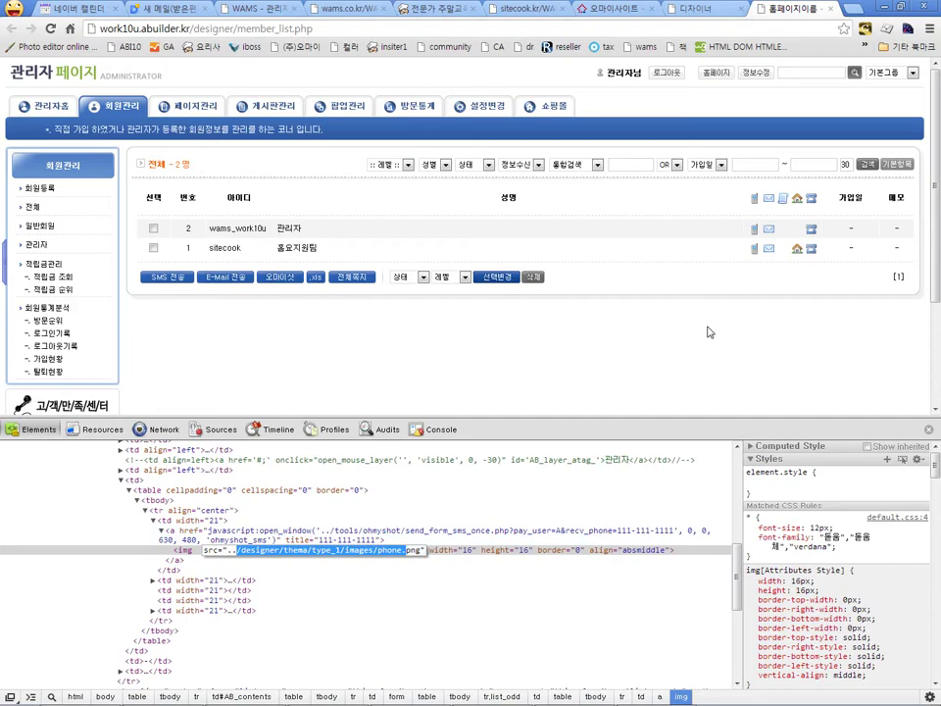
pyautogui.hotkey('shift', 'Right')
pyautogui.hotkey('shift', 'Right')
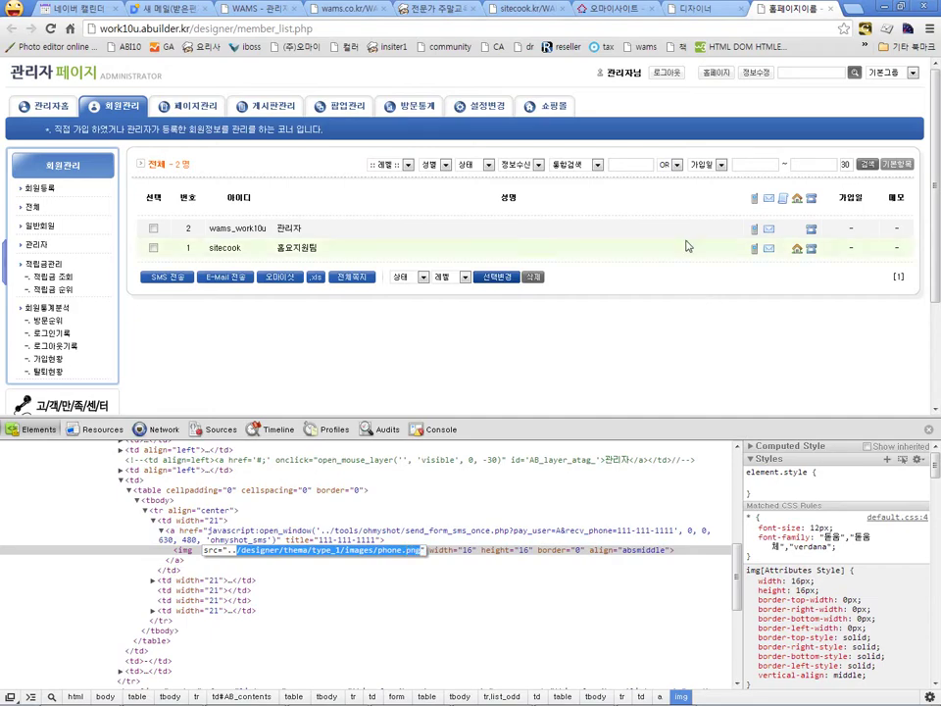
pyautogui.click(698, 8)
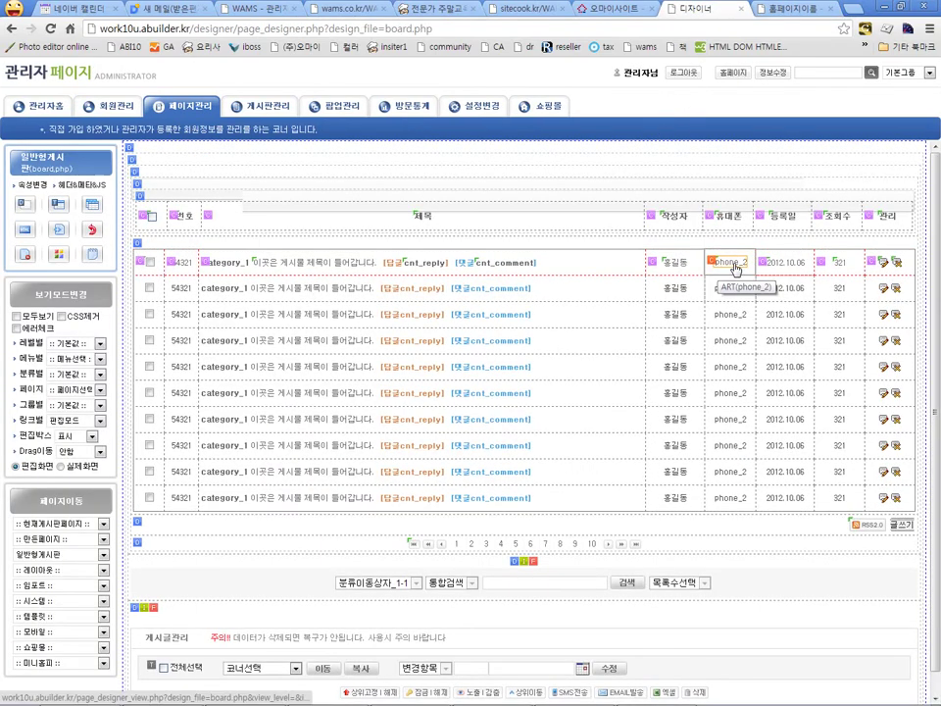
# Step: Set the phone_2 field to 사용자정의 output showing the pasted phone.png image
pyautogui.click(724, 263)
pyautogui.scroll(-5, 345, 172)
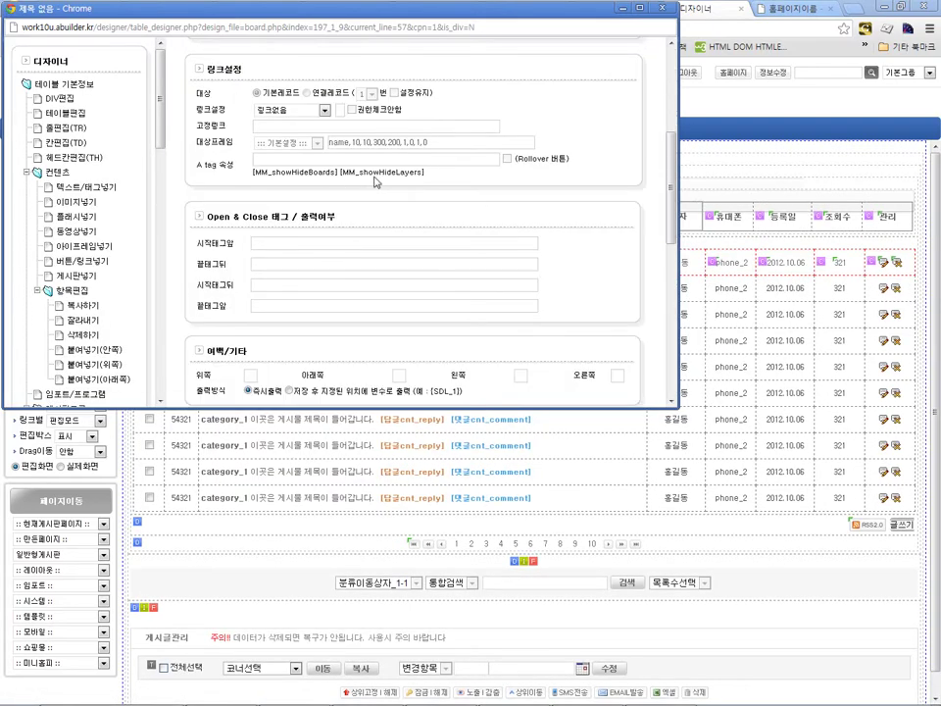
pyautogui.scroll(3, 373, 190)
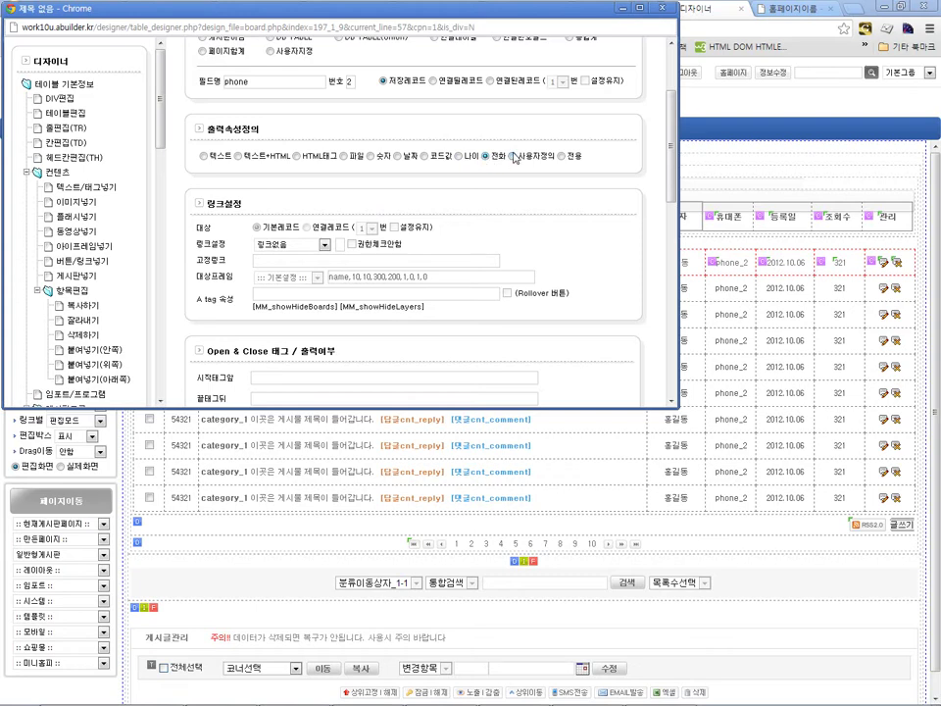
pyautogui.click(514, 158)
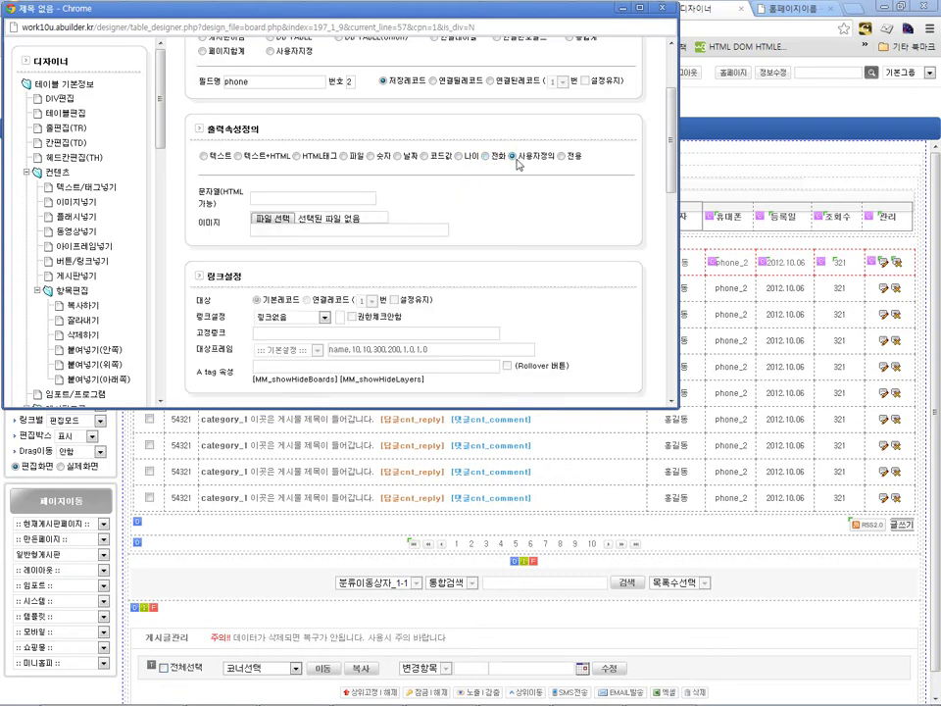
pyautogui.click(334, 232)
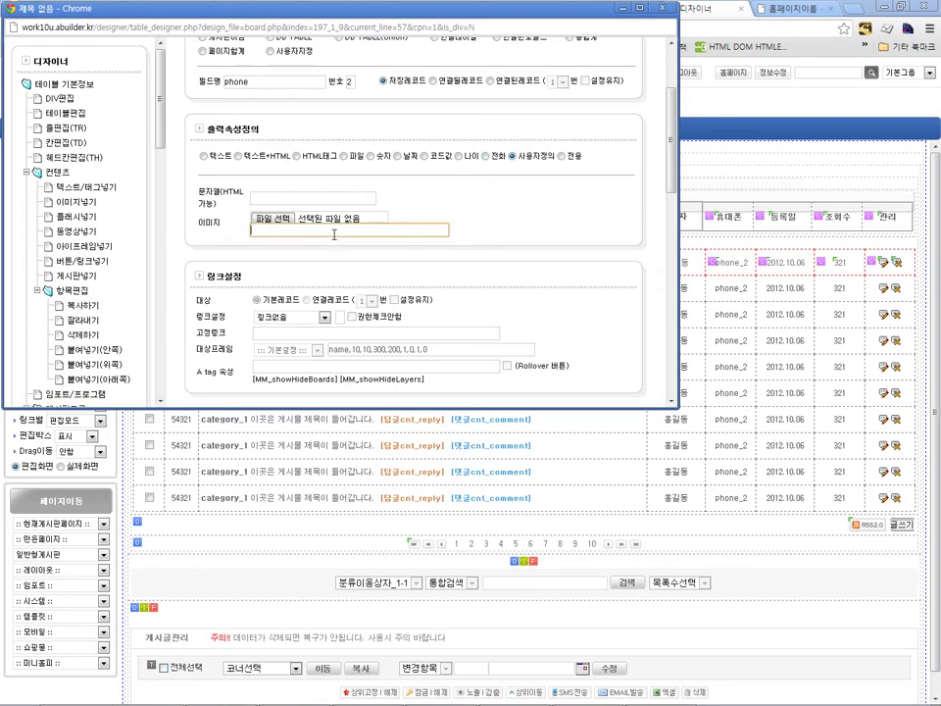
pyautogui.write('/designer/thema/type_1/images/phone.png')
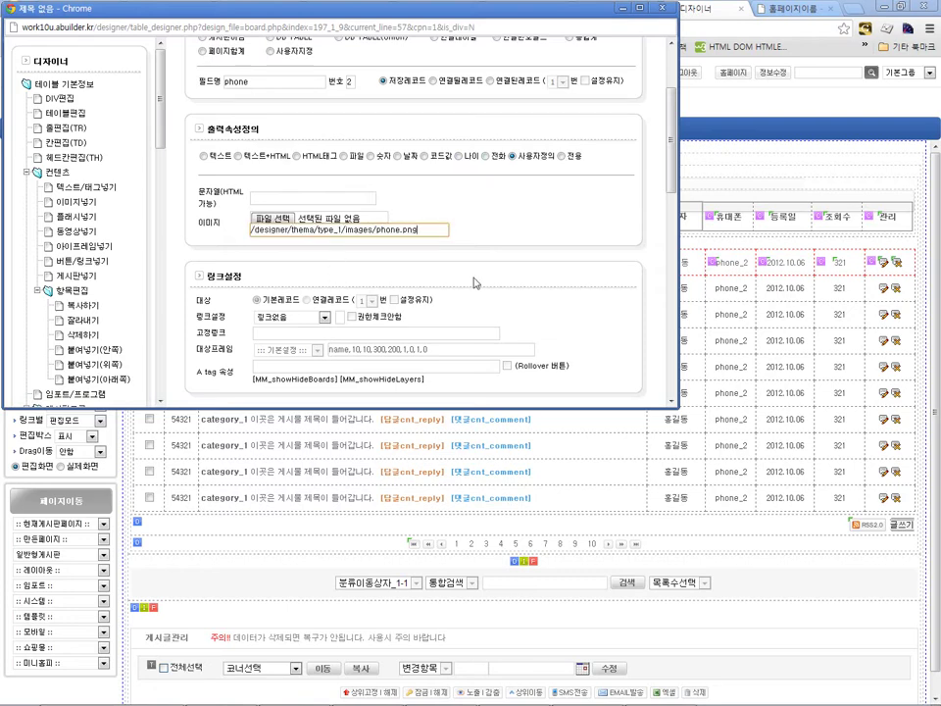
pyautogui.scroll(-5, 474, 278)
pyautogui.click(605, 296)
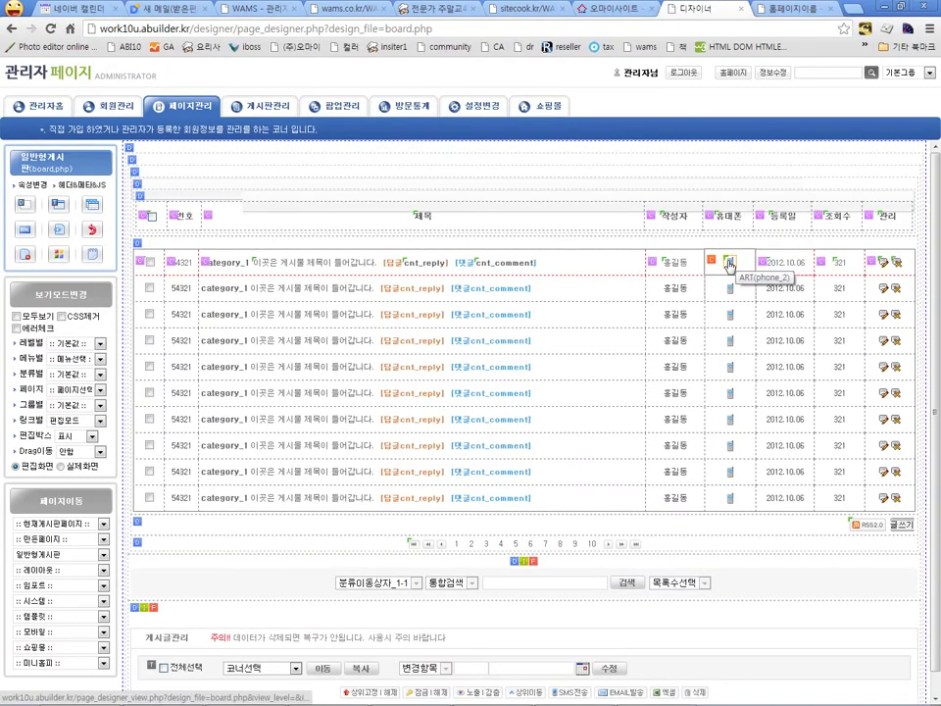
# Step: Reopen the phone field settings and select the first row's 휴대폰 cell
pyautogui.click(730, 262)
pyautogui.scroll(-1, 505, 227)
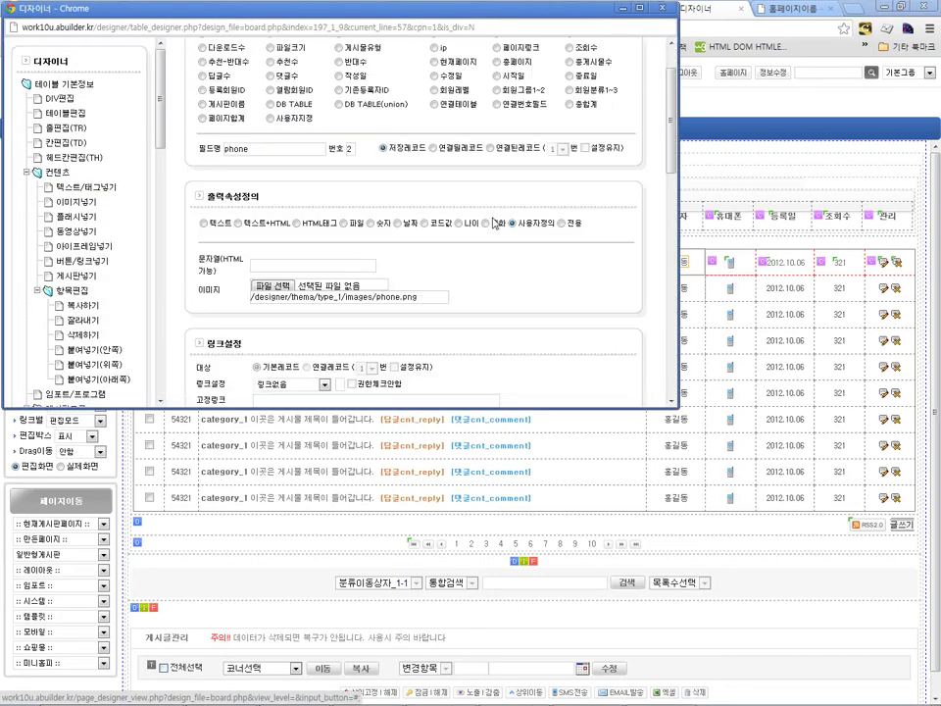
pyautogui.scroll(-2, 435, 219)
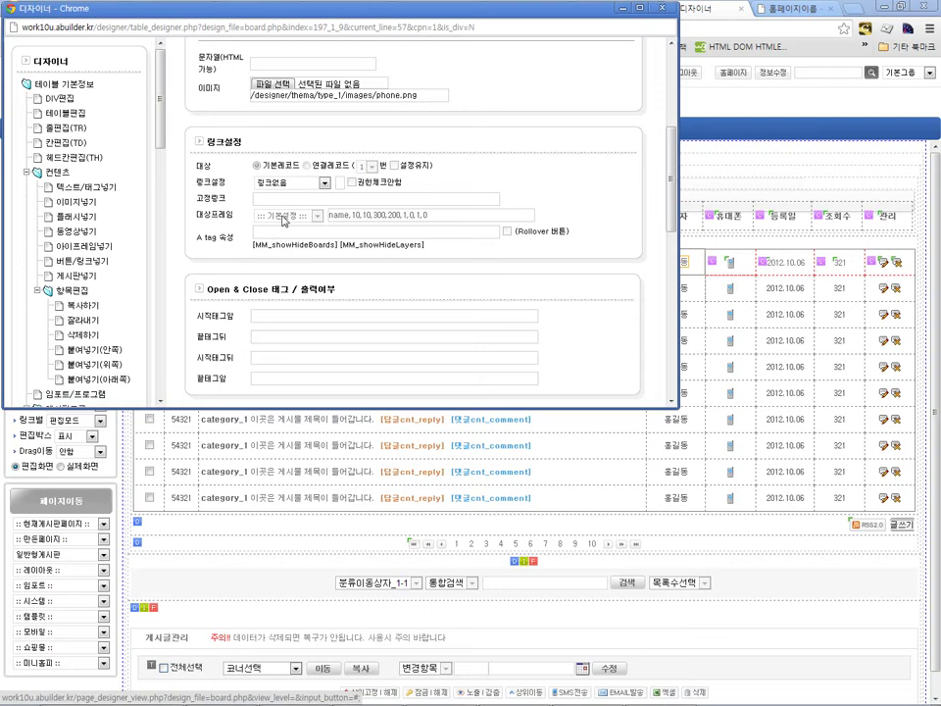
pyautogui.scroll(-1, 311, 223)
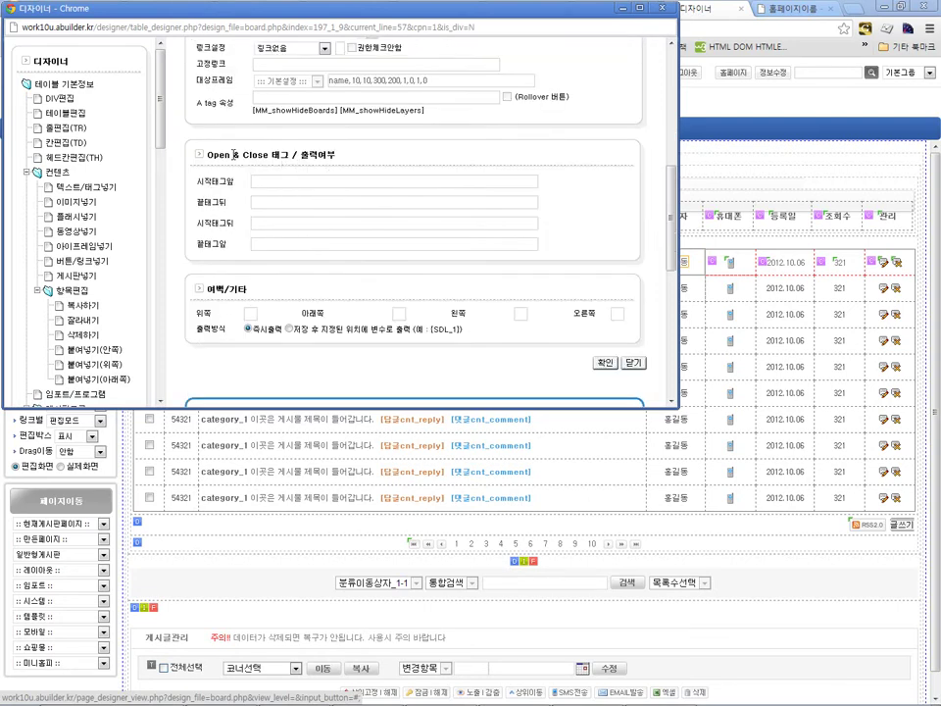
pyautogui.click(722, 270)
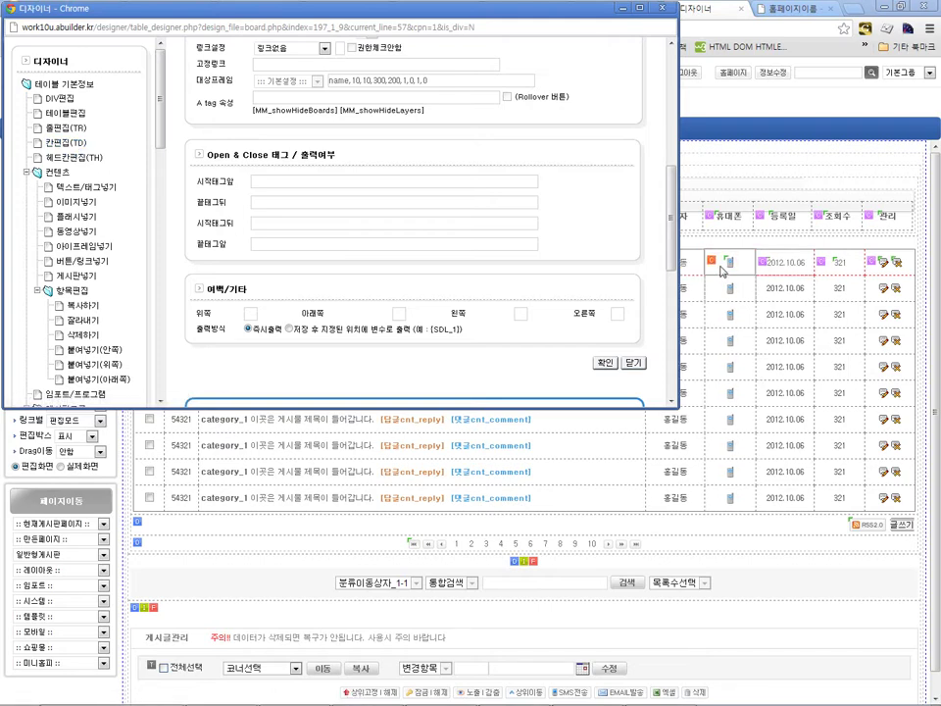
# Step: Add title="{AV_phone_2}" to the 휴대폰 cell's 기타 attributes and save
pyautogui.click(63, 142)
pyautogui.click(472, 132)
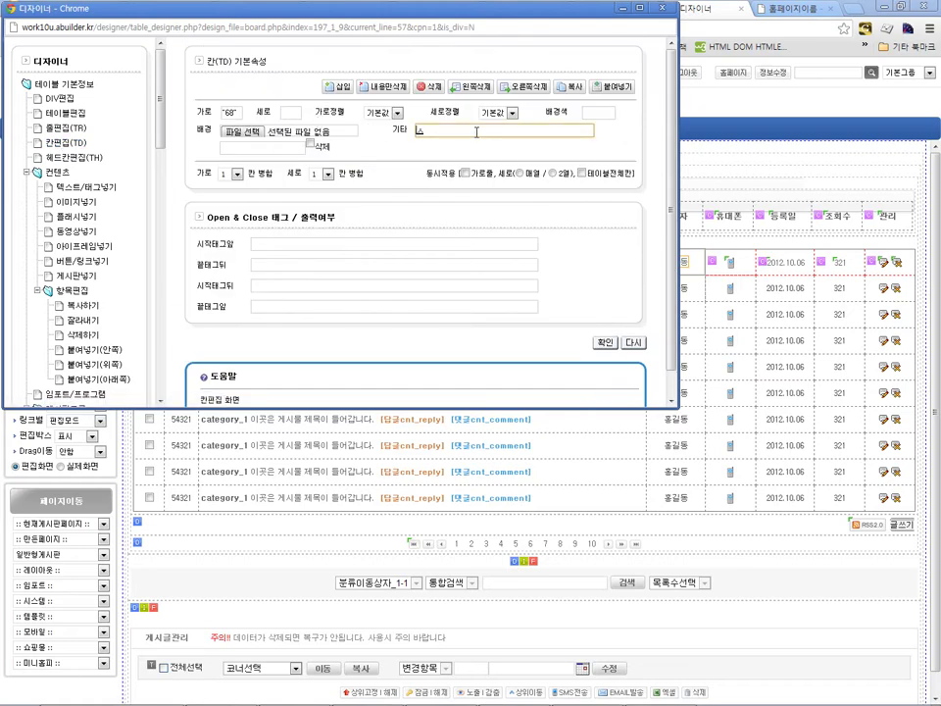
pyautogui.write('ㅅ')
pyautogui.press('BackSpace')
pyautogui.write('title="')
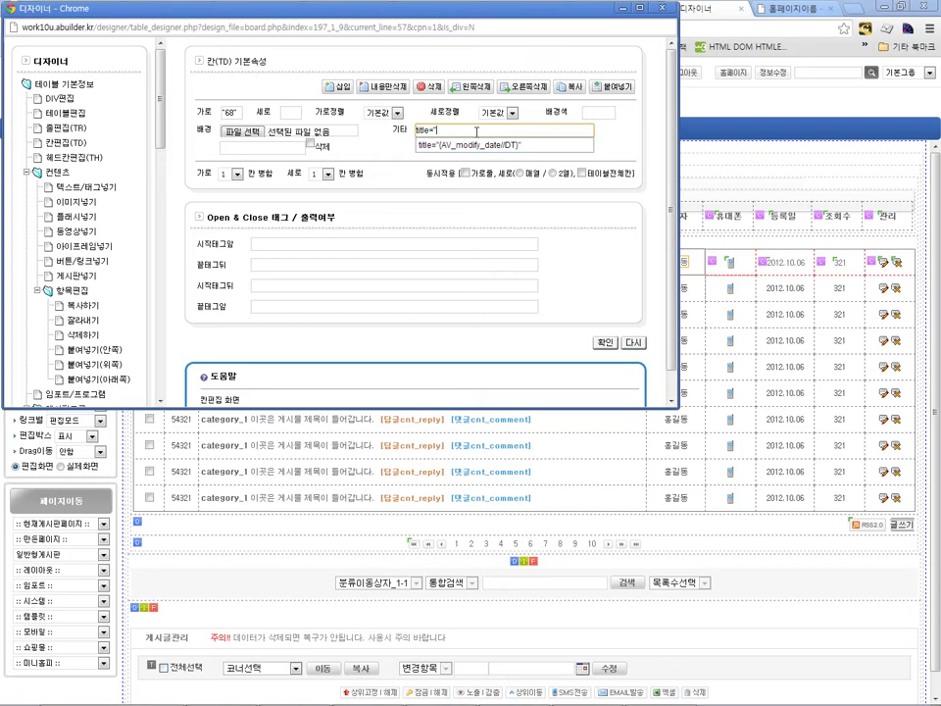
pyautogui.press('Escape')
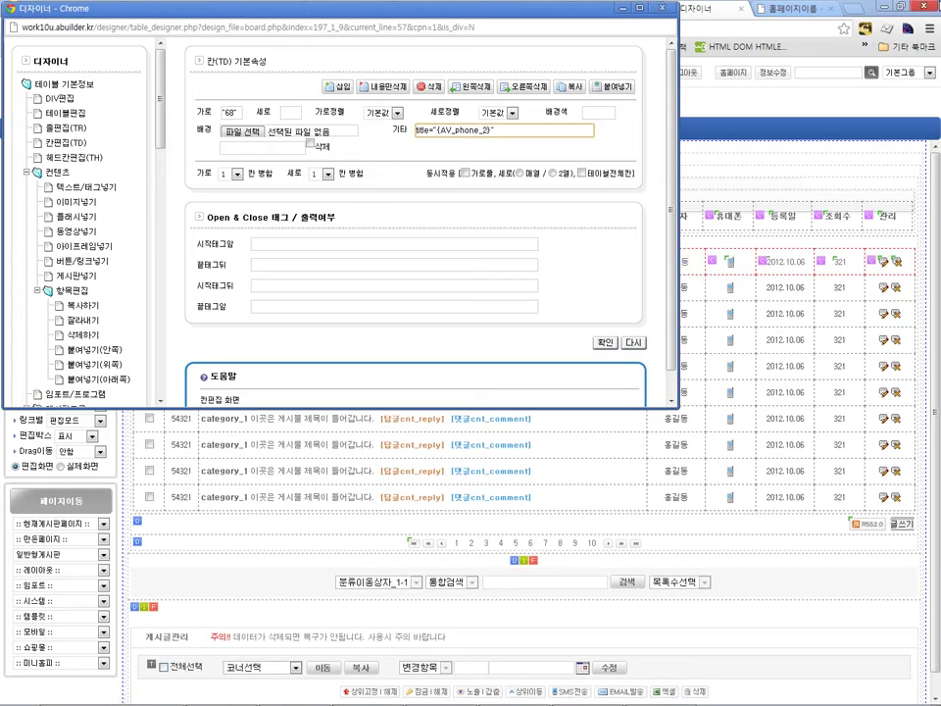
pyautogui.click(605, 343)
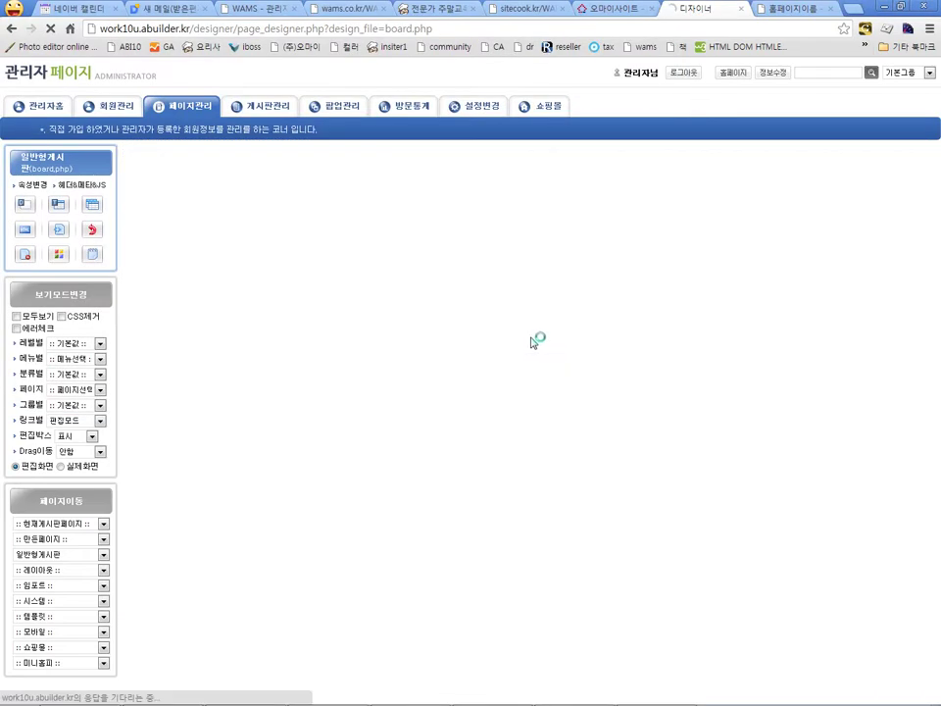
pyautogui.click(61, 467)
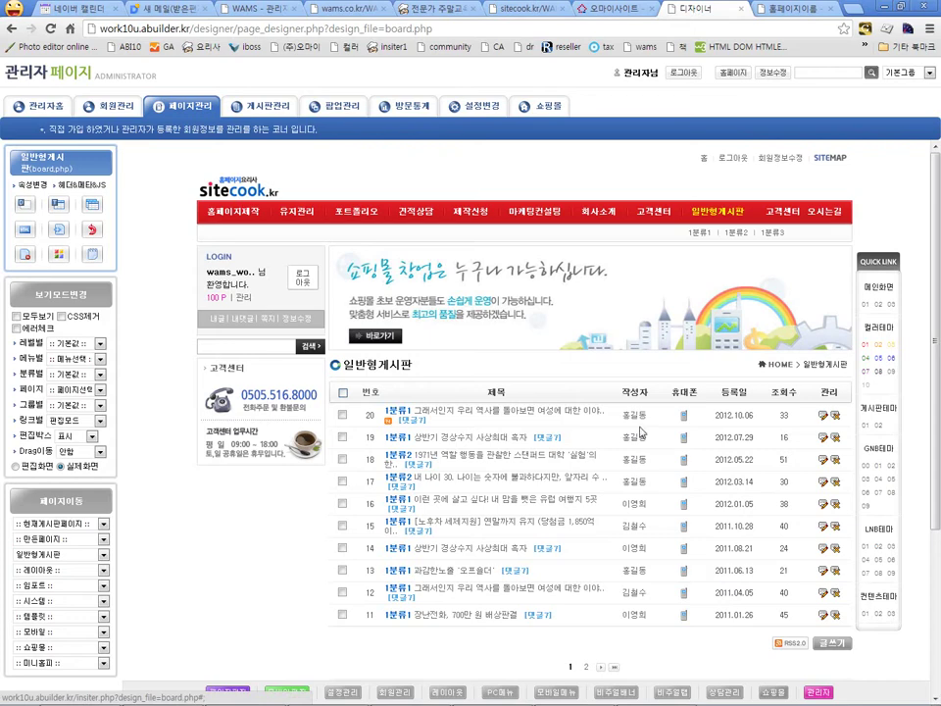
pyautogui.click(16, 467)
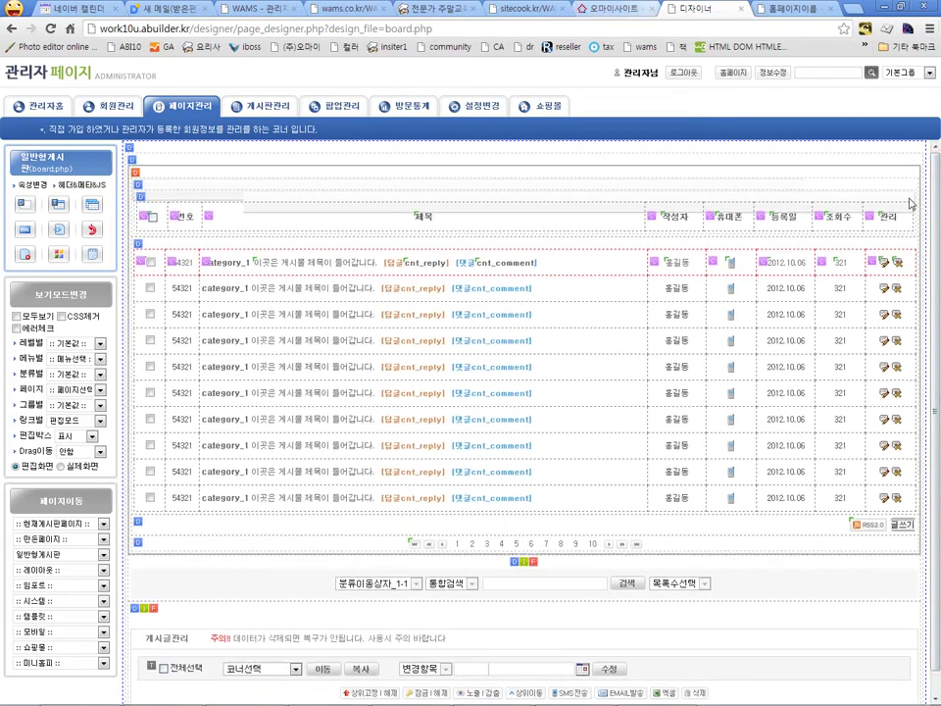
# Step: Set the phone field's icon link to 기본링크 with the SMS전송 action
pyautogui.click(729, 265)
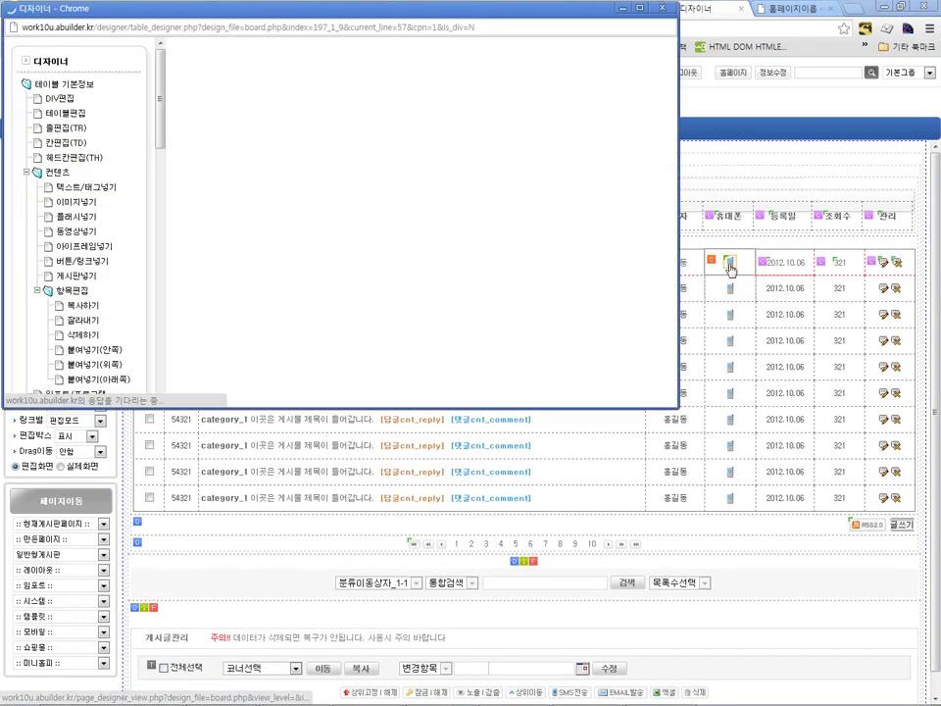
pyautogui.scroll(-3, 319, 184)
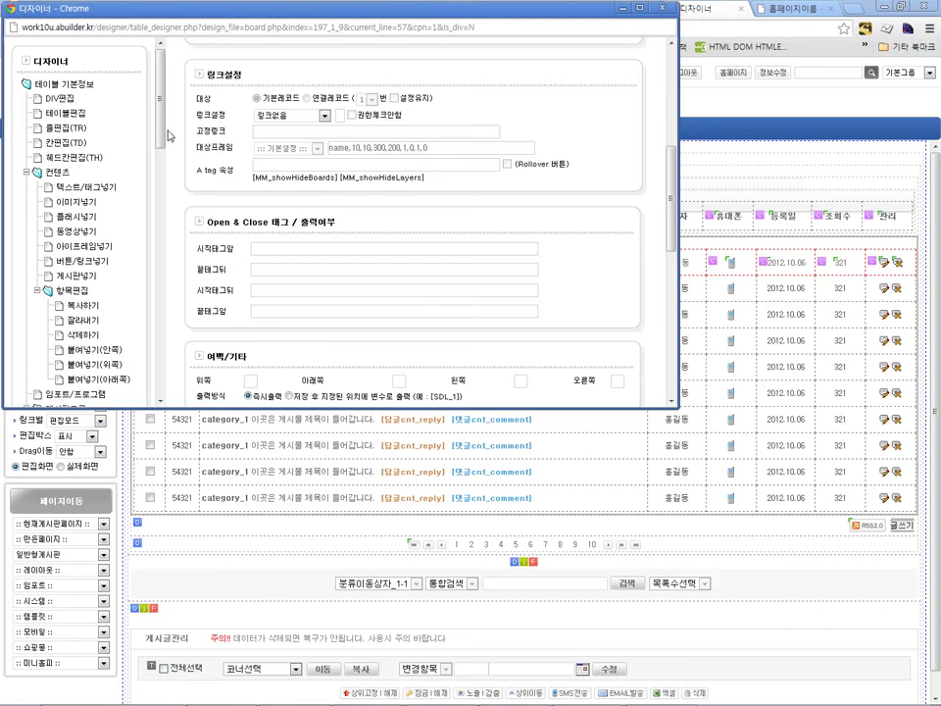
pyautogui.click(292, 116)
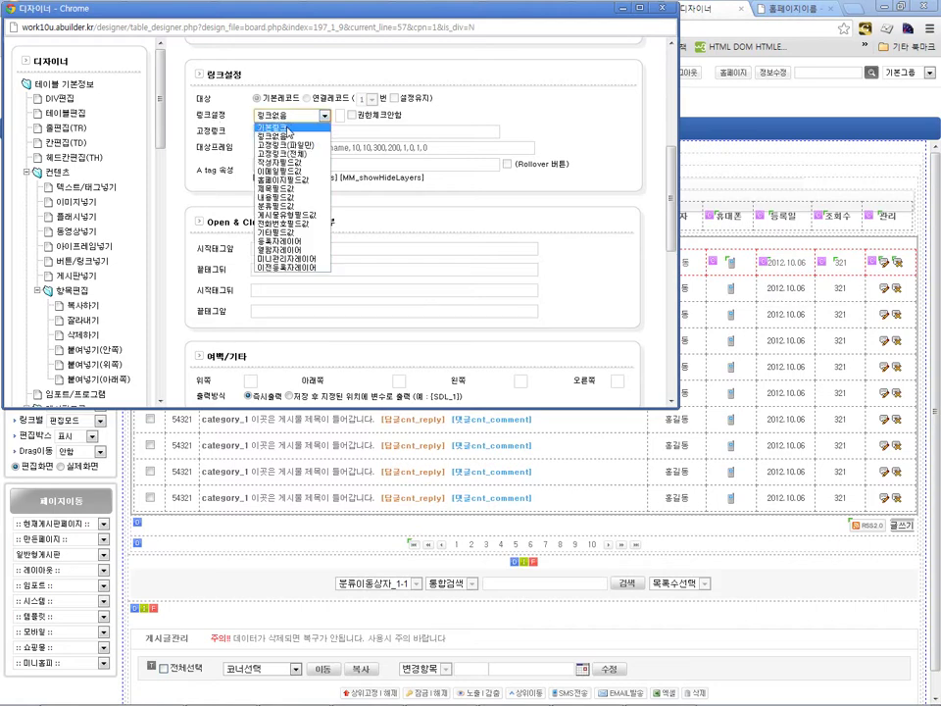
pyautogui.click(284, 128)
pyautogui.click(455, 116)
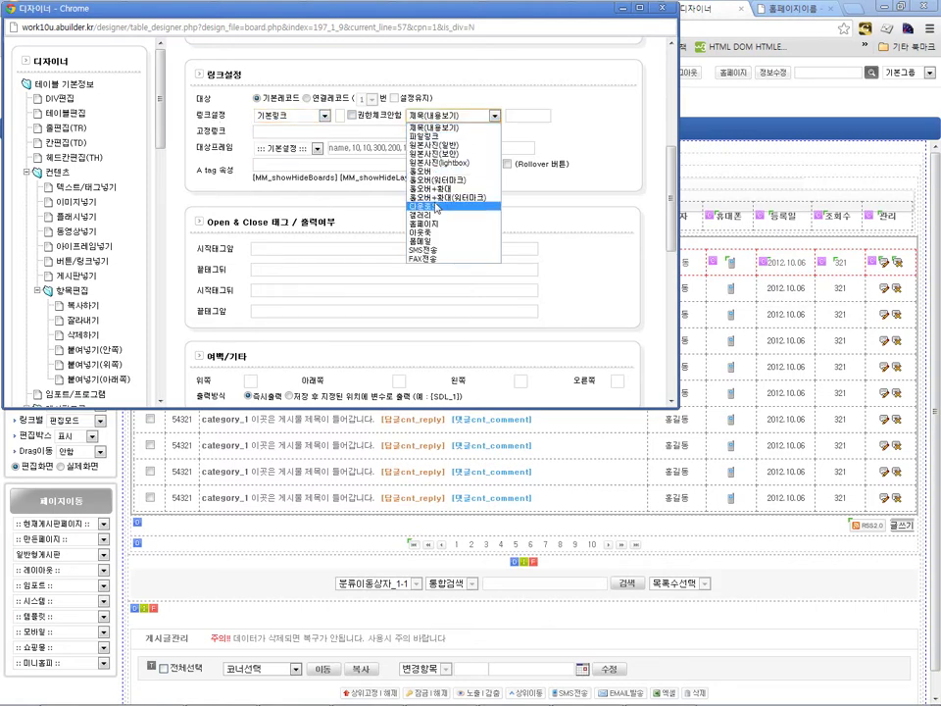
pyautogui.click(434, 250)
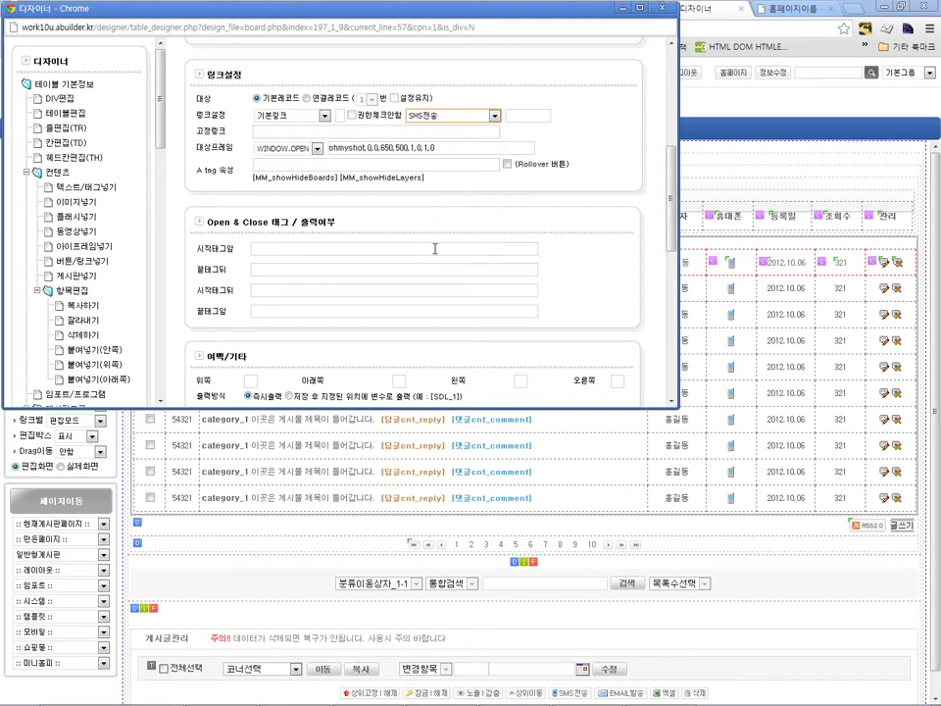
# Step: Save the phone field settings and switch the board to its live-site view
pyautogui.scroll(-3, 603, 228)
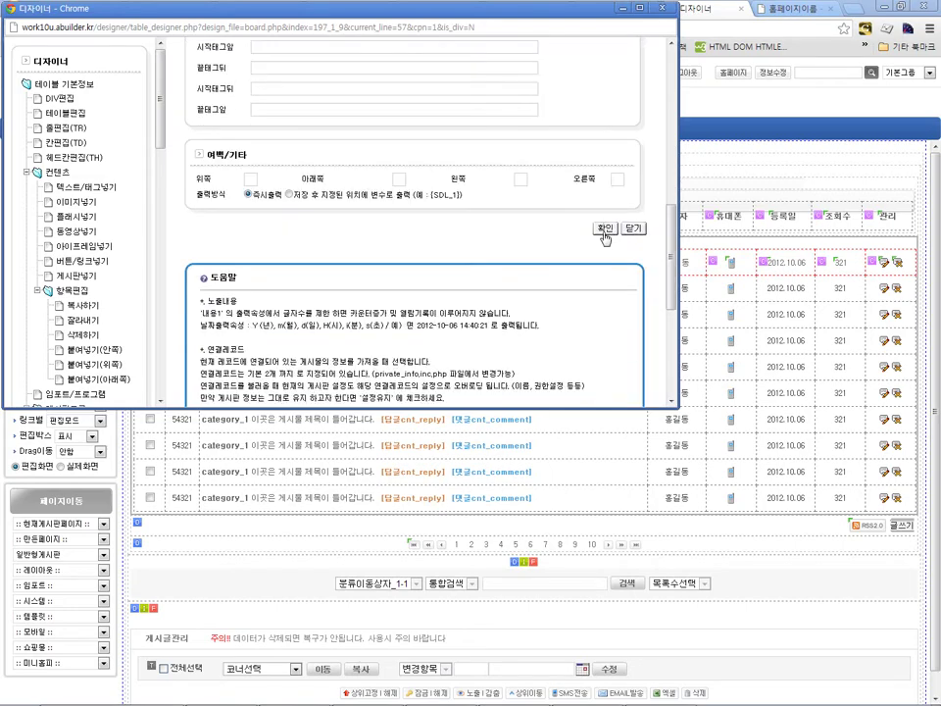
pyautogui.click(606, 232)
pyautogui.click(61, 466)
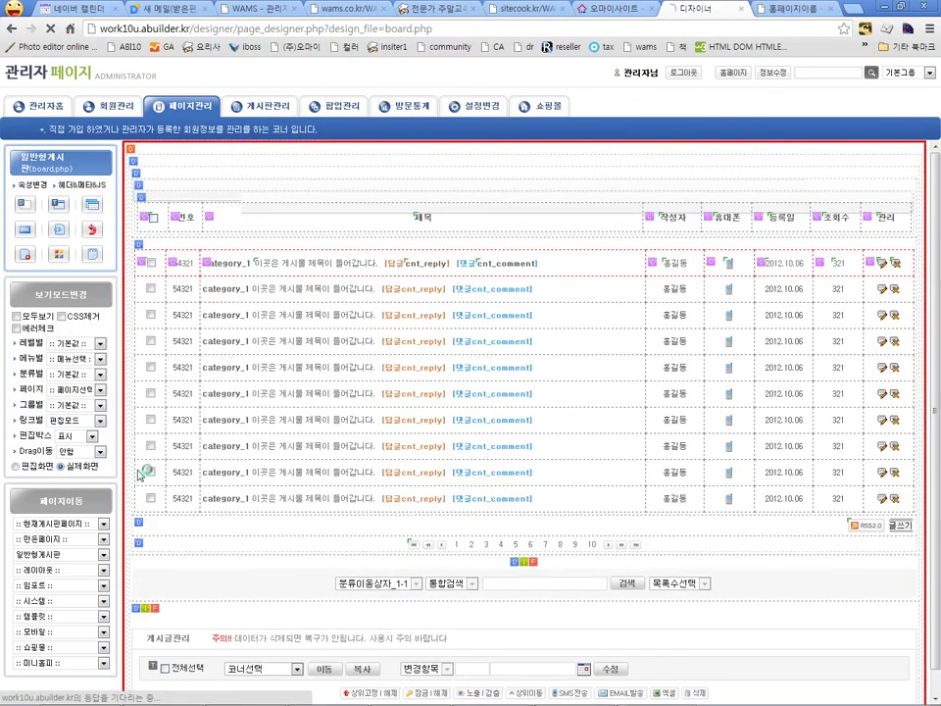
# Step: Test row 20's phone icon SMS window, close it, and return the board to edit view
pyautogui.click(684, 416)
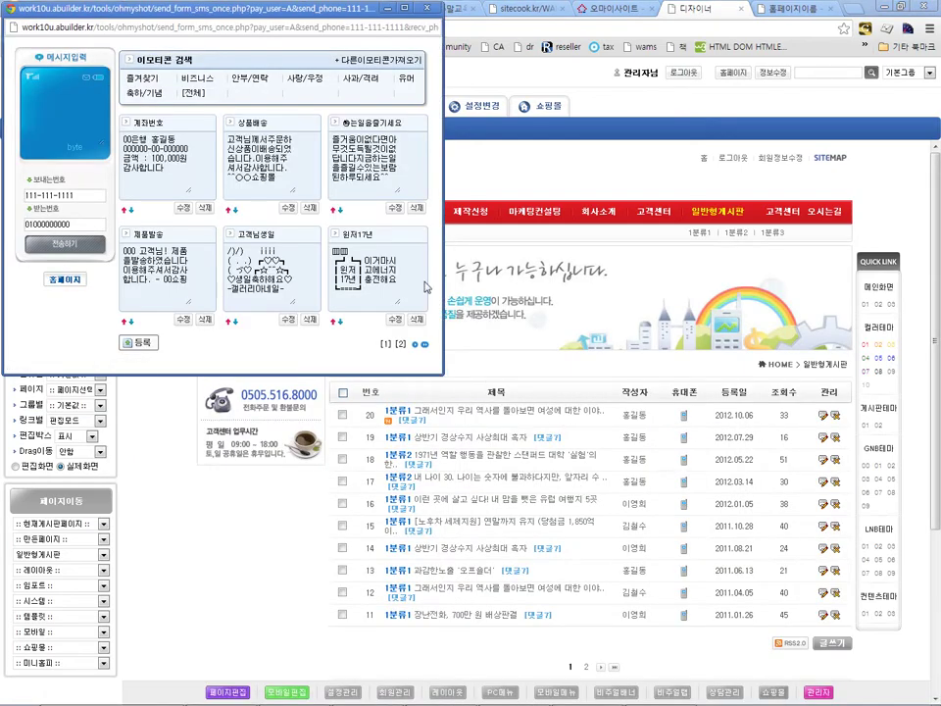
pyautogui.click(426, 8)
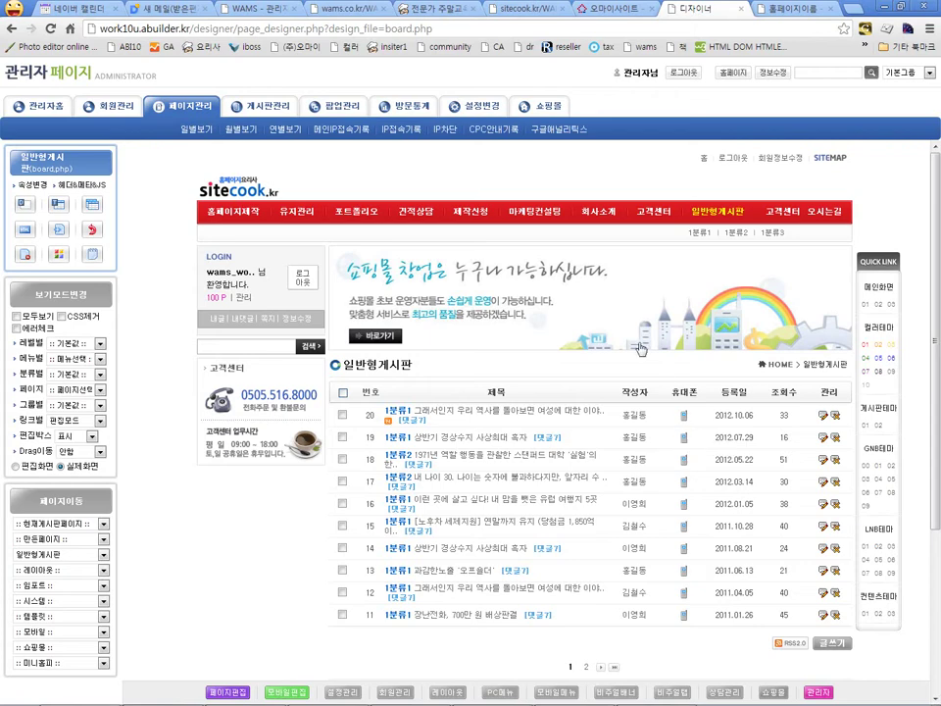
pyautogui.click(17, 466)
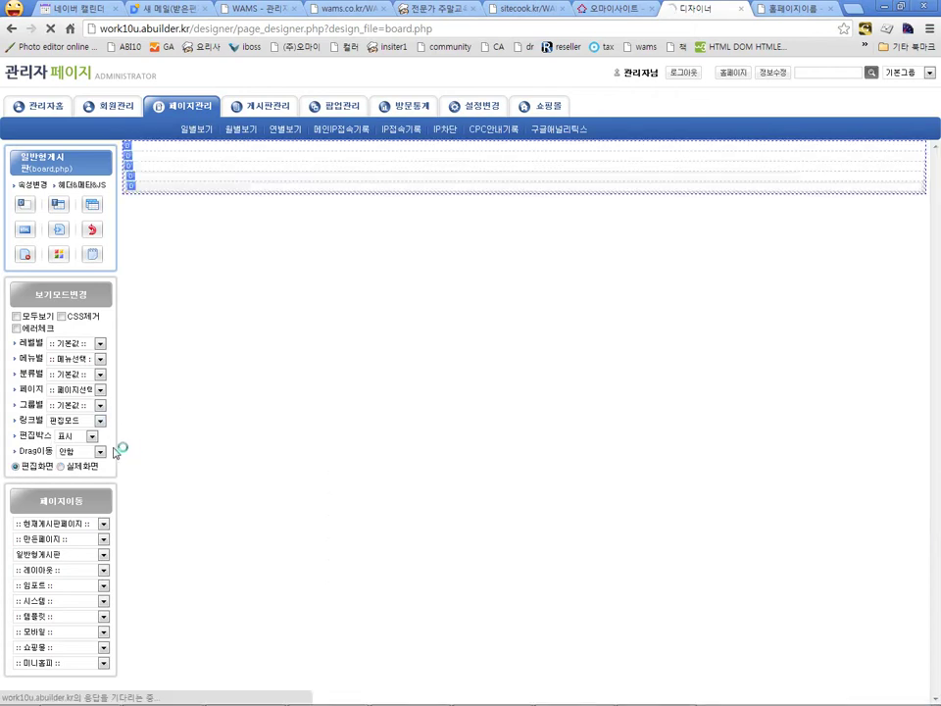
pyautogui.click(289, 275)
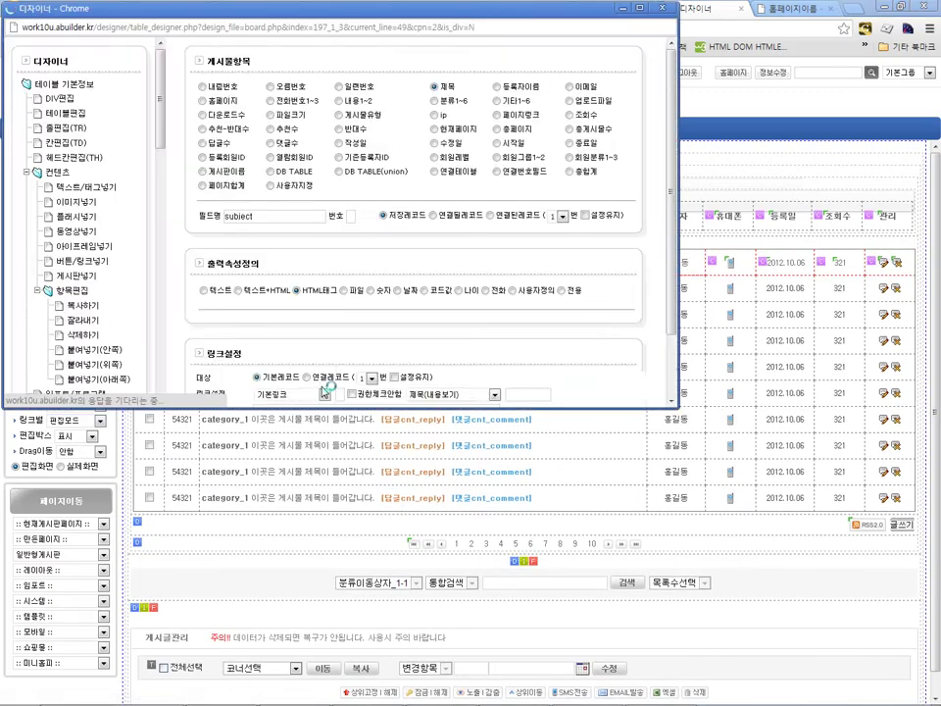
pyautogui.scroll(-5, 446, 259)
pyautogui.scroll(2, 463, 257)
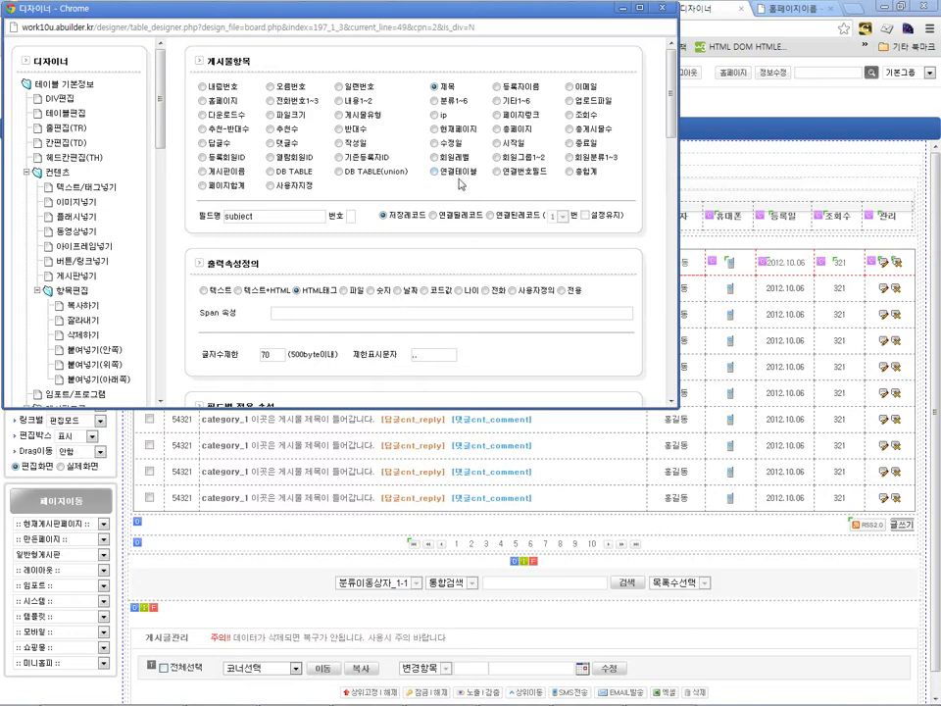
pyautogui.scroll(-2, 471, 196)
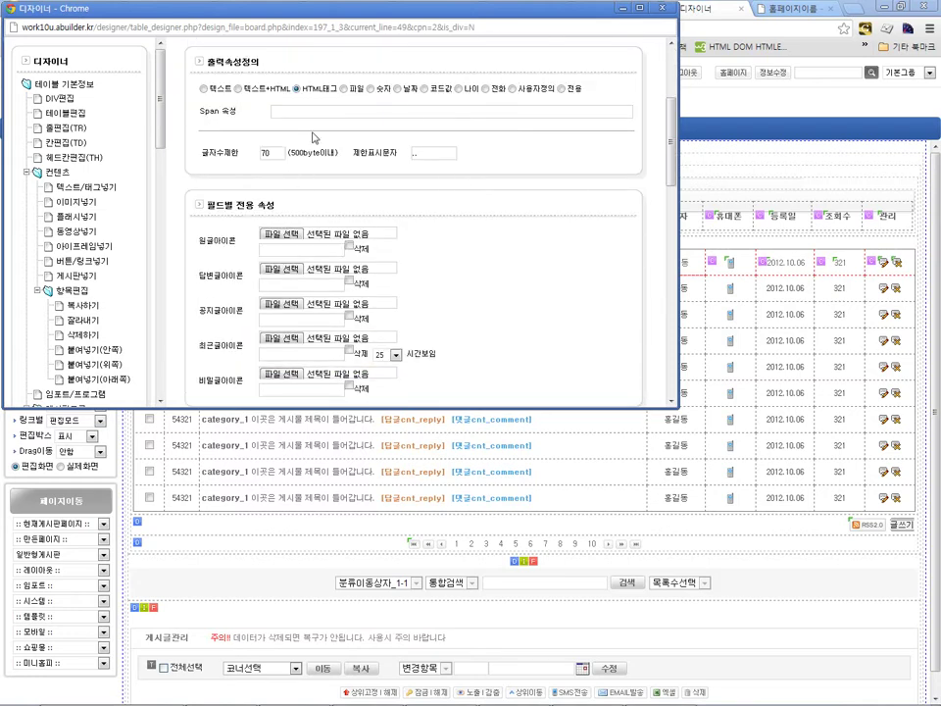
pyautogui.scroll(-3, 412, 128)
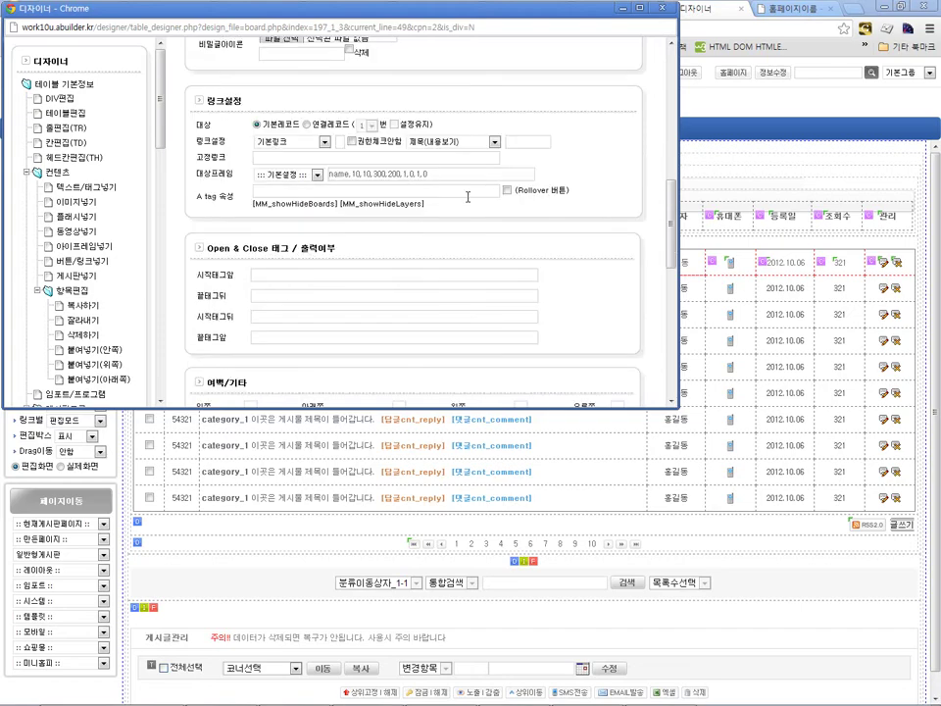
pyautogui.scroll(-2, 490, 133)
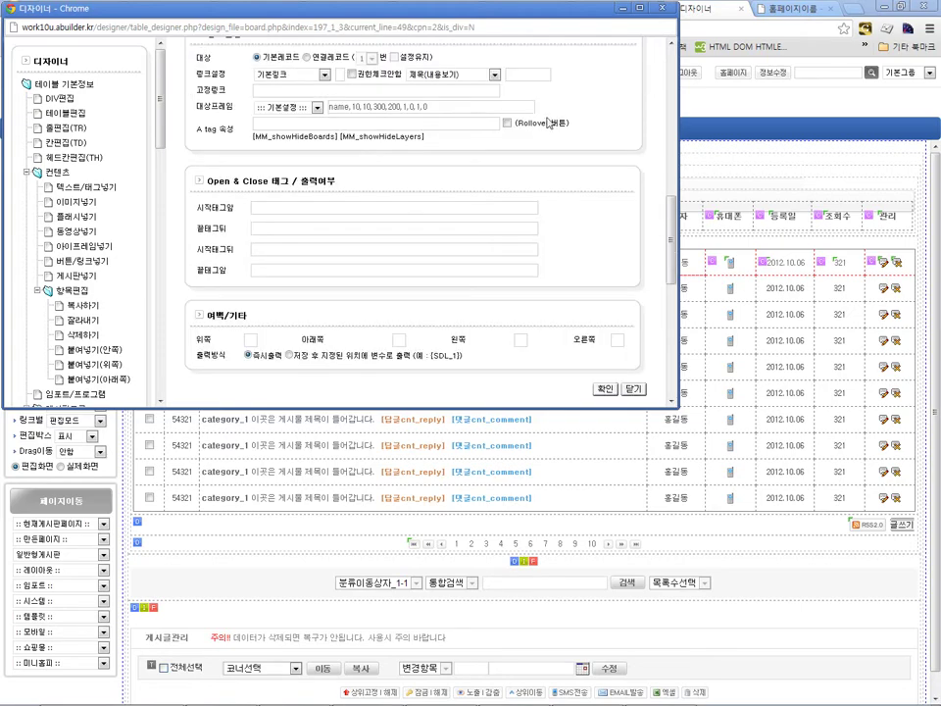
pyautogui.click(662, 8)
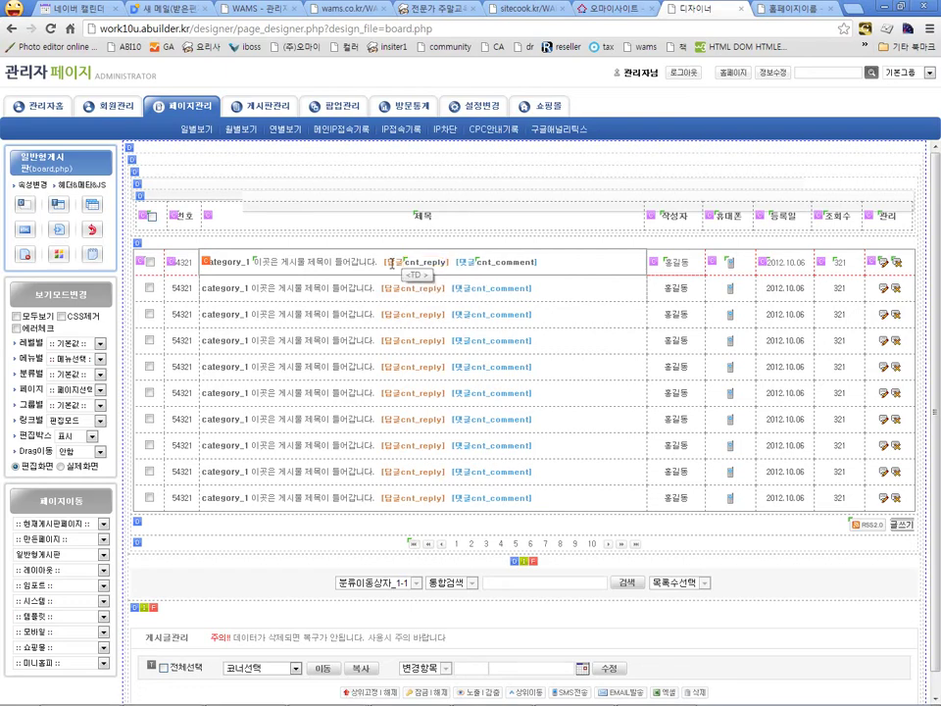
pyautogui.click(395, 260)
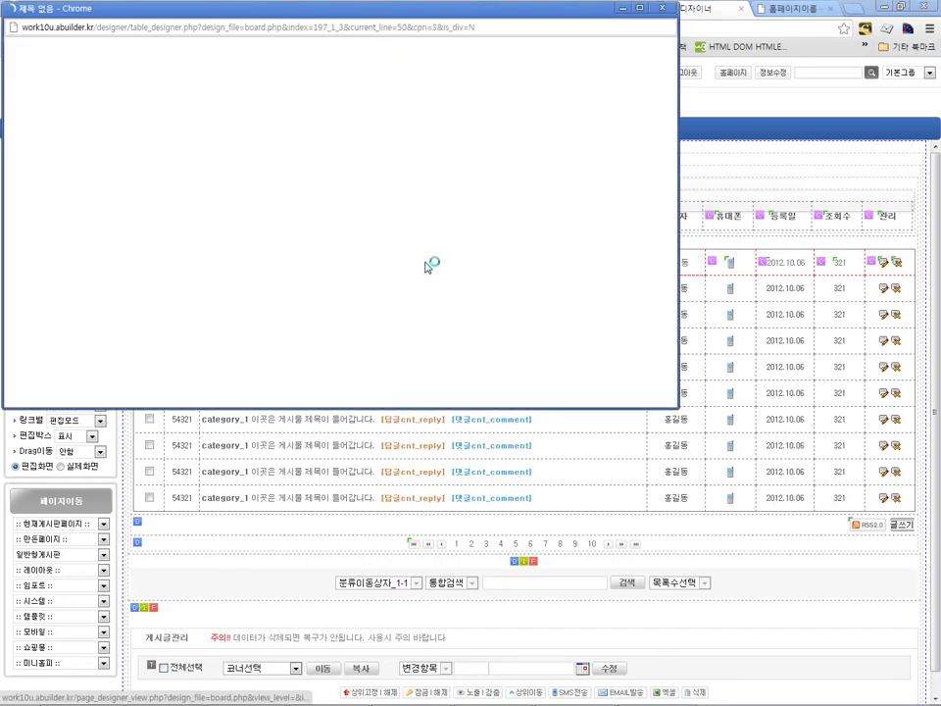
pyautogui.scroll(-5, 398, 233)
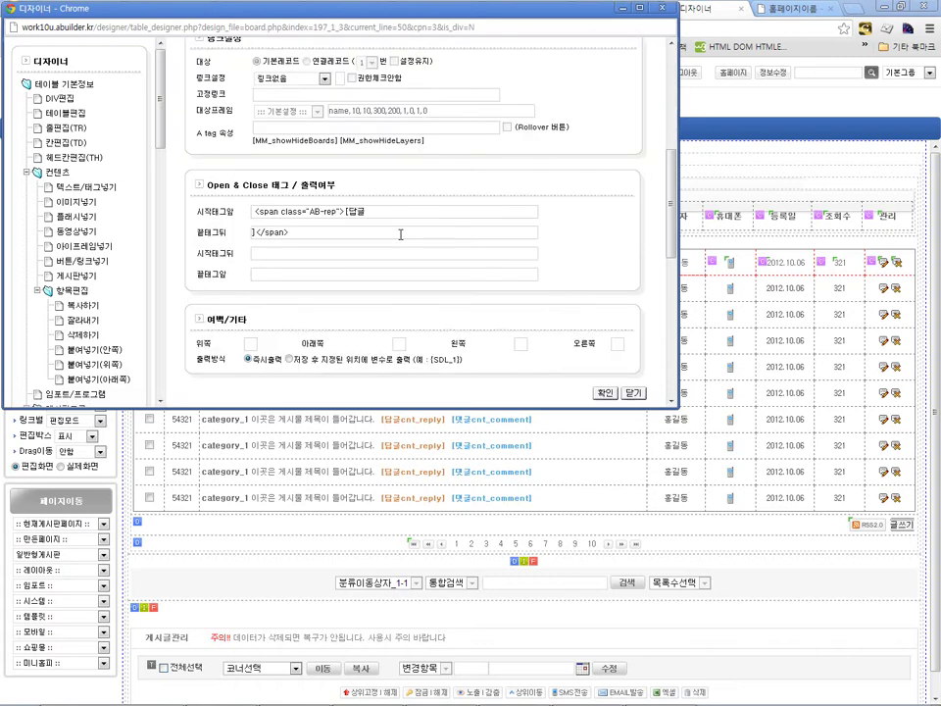
pyautogui.click(269, 171)
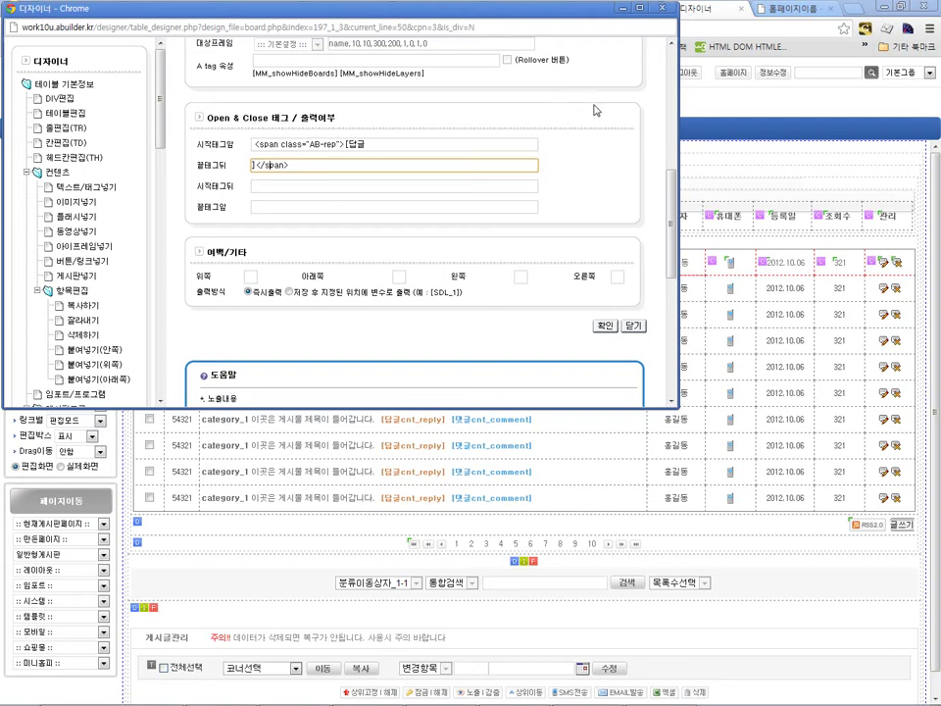
pyautogui.scroll(10, 542, 153)
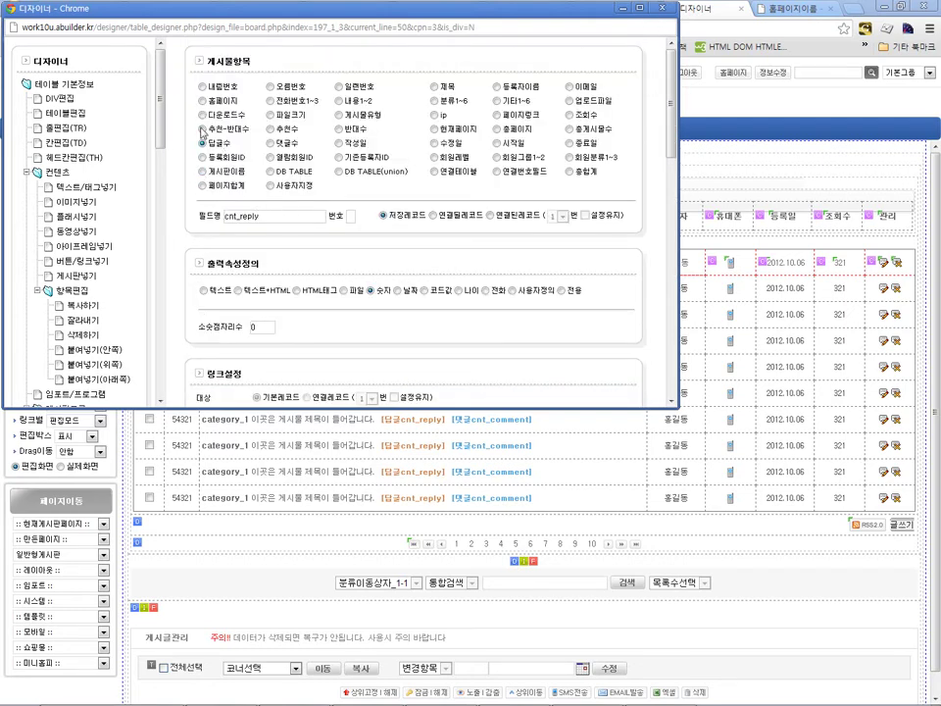
pyautogui.click(662, 9)
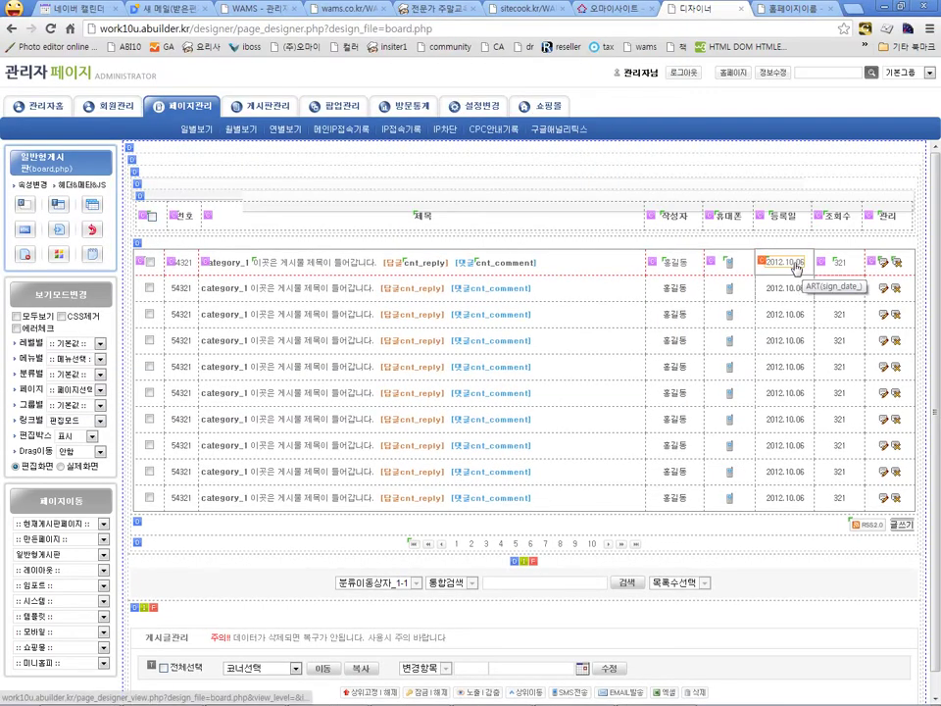
# Step: Change the registration date field's format from Y.m.d to y-m-d H:i:s and save it
pyautogui.click(796, 266)
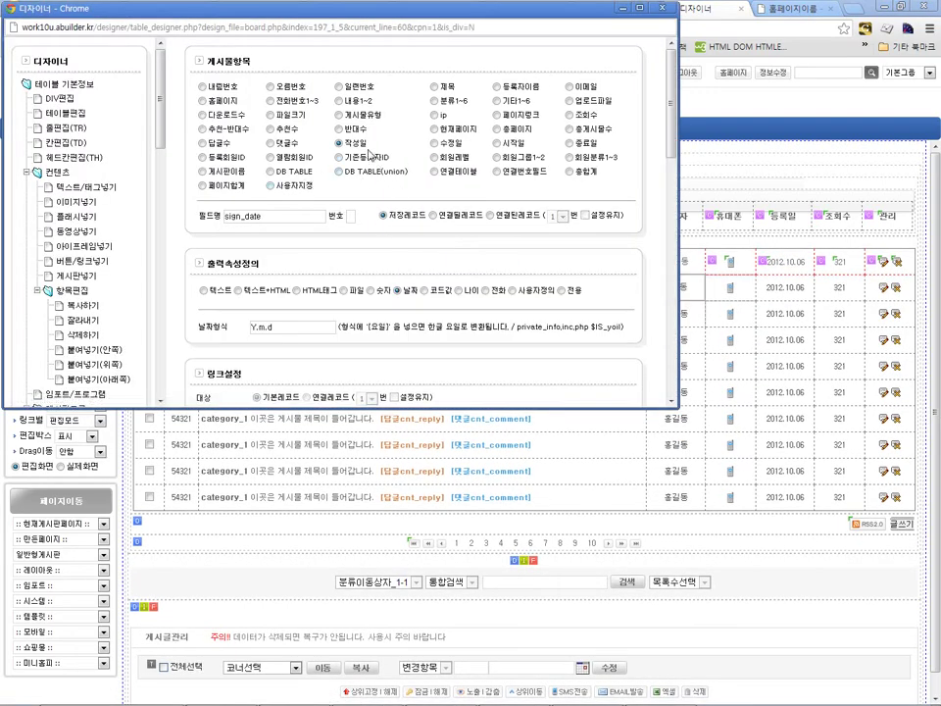
pyautogui.scroll(-1, 377, 130)
pyautogui.scroll(-1, 378, 130)
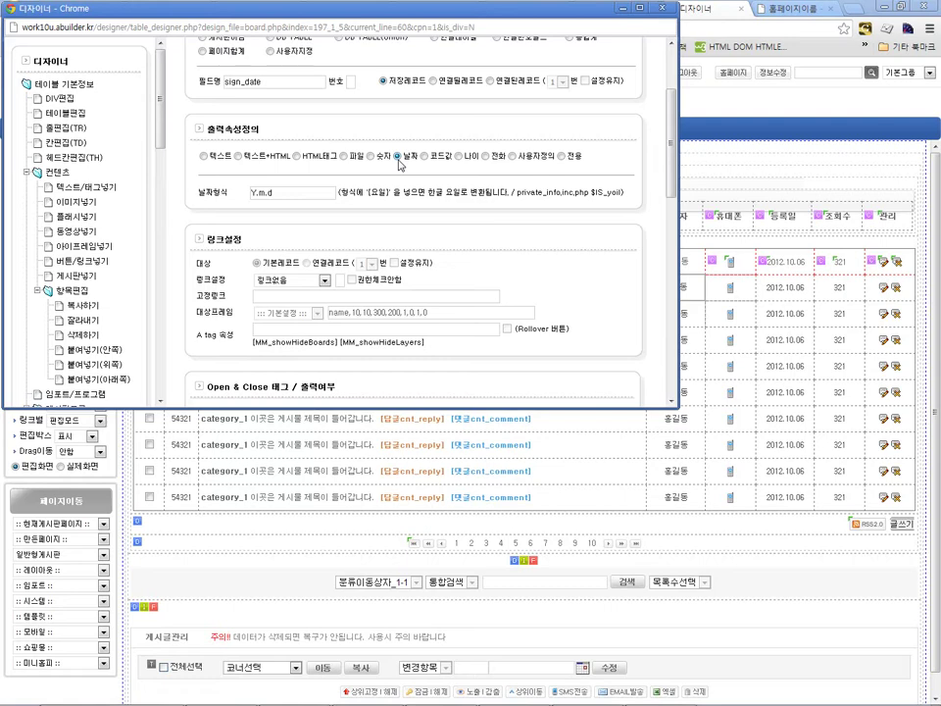
pyautogui.click(287, 195)
pyautogui.doubleClick(287, 196)
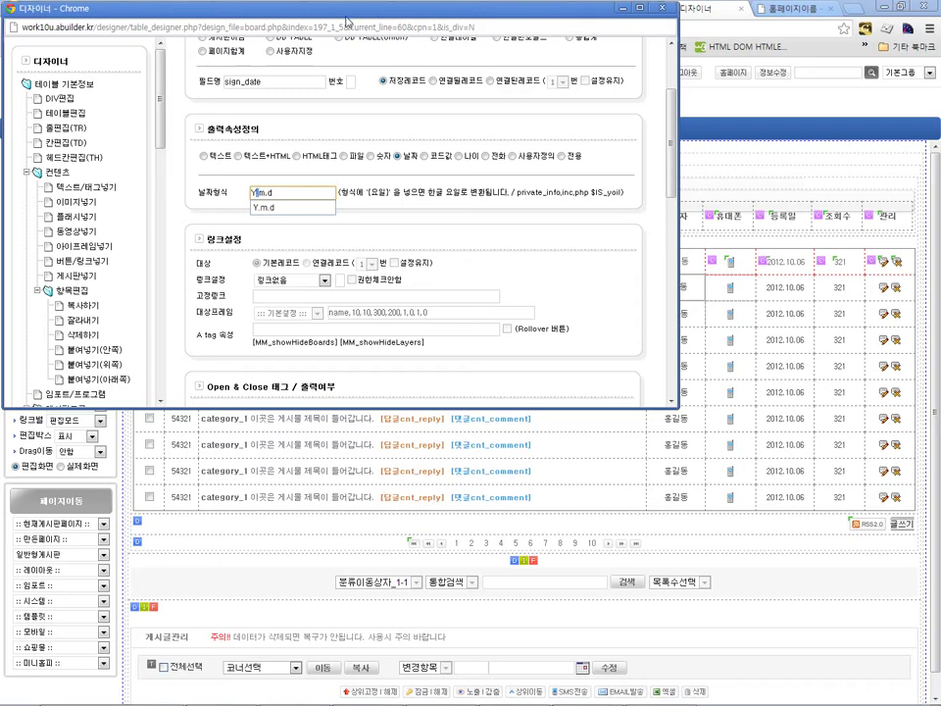
pyautogui.write('-')
pyautogui.press('Right')
pyautogui.hotkey('shift', 'Right')
pyautogui.write('-')
pyautogui.press('Down')
pyautogui.press('Return')
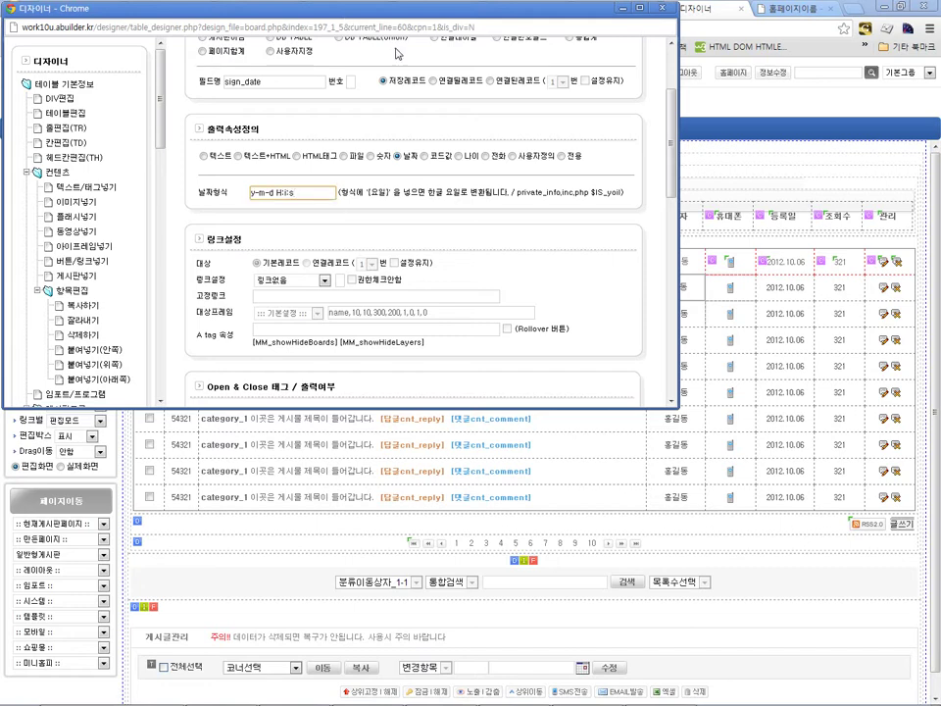
pyautogui.scroll(-2, 490, 196)
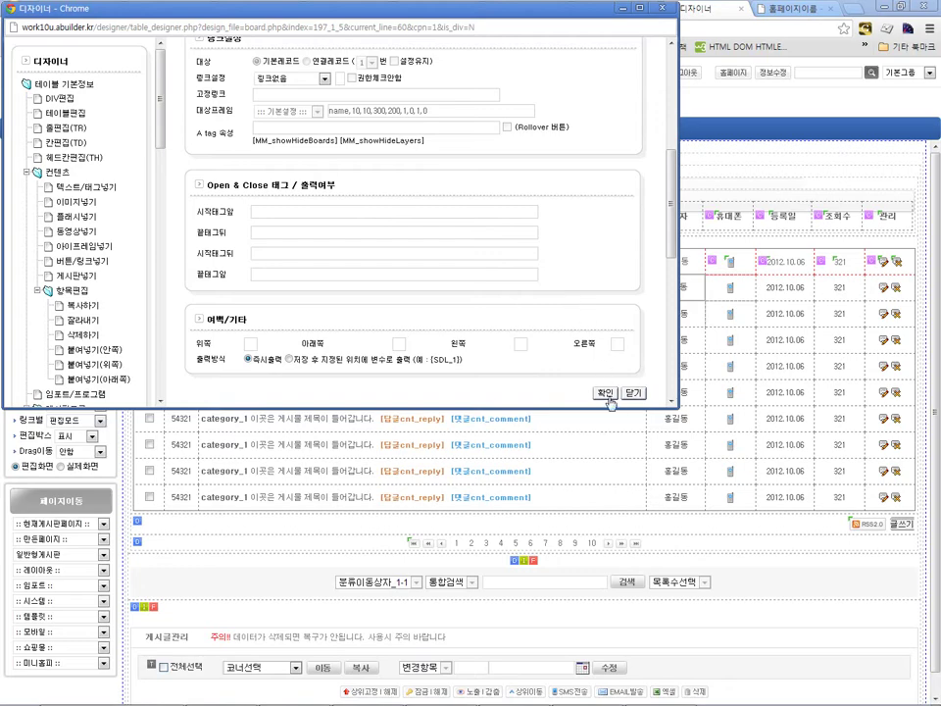
pyautogui.click(607, 395)
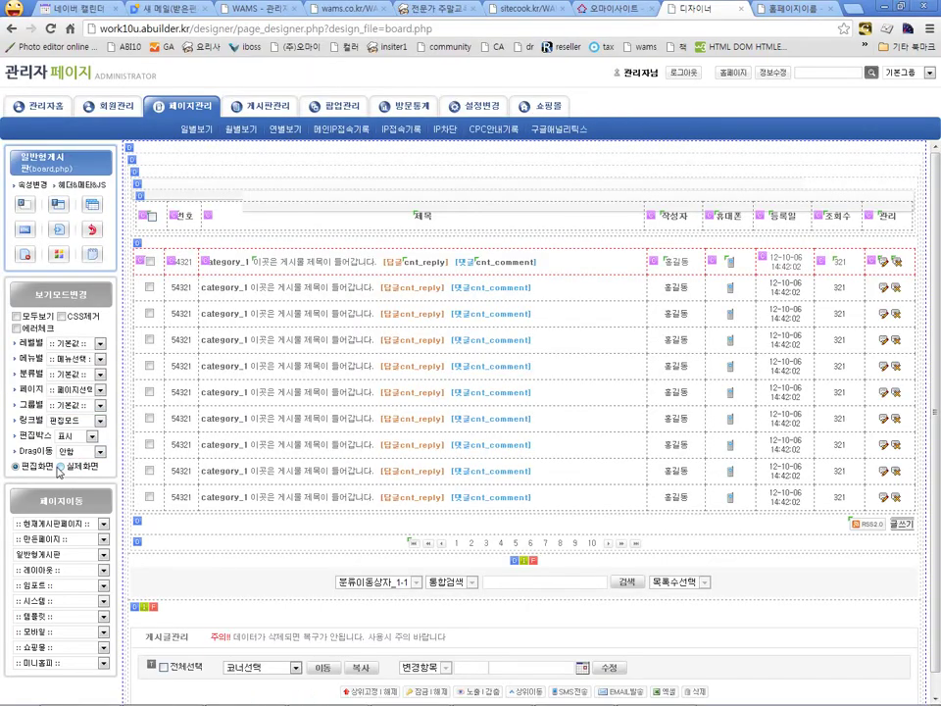
pyautogui.click(61, 468)
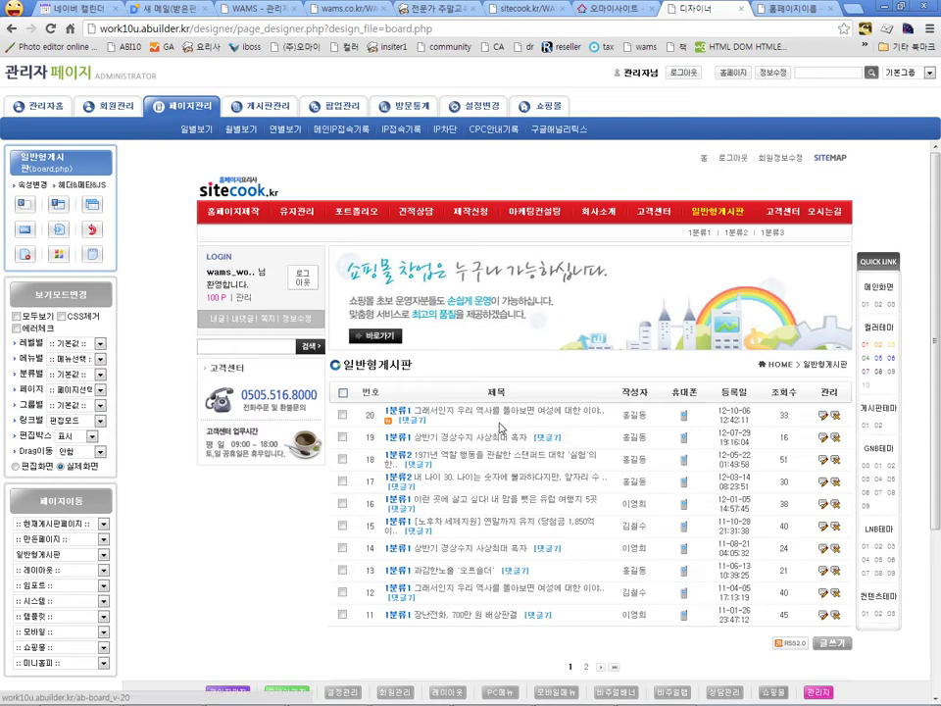
pyautogui.click(16, 465)
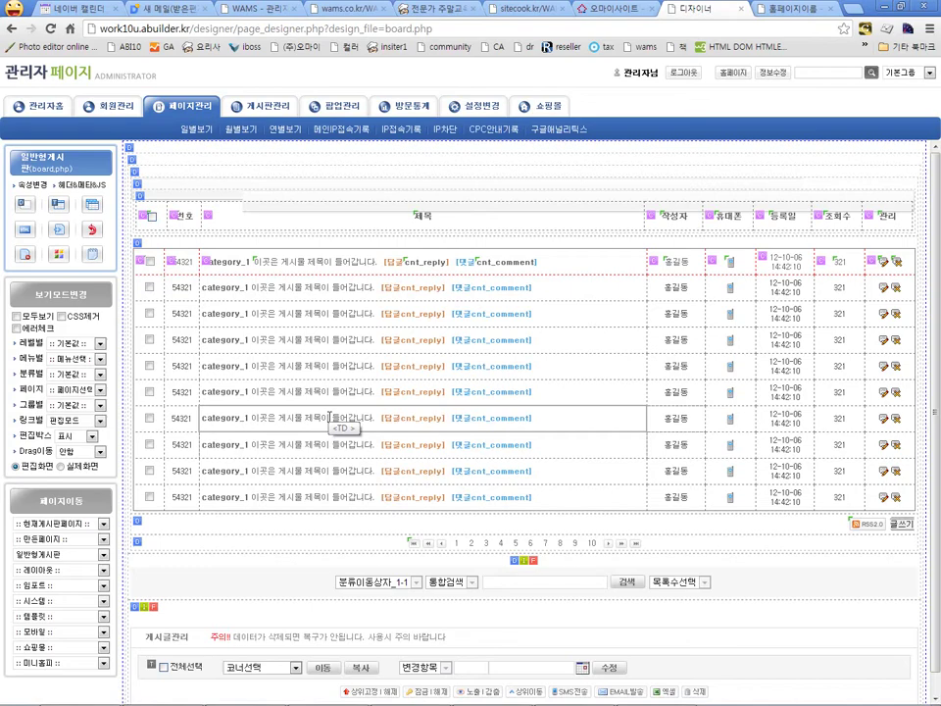
pyautogui.click(320, 265)
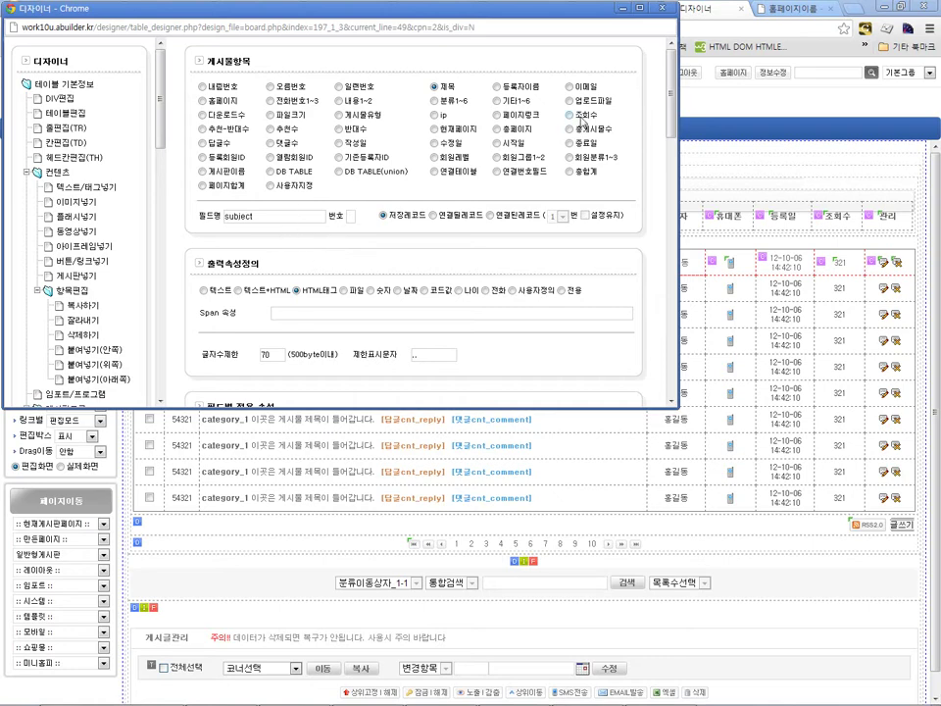
pyautogui.click(661, 7)
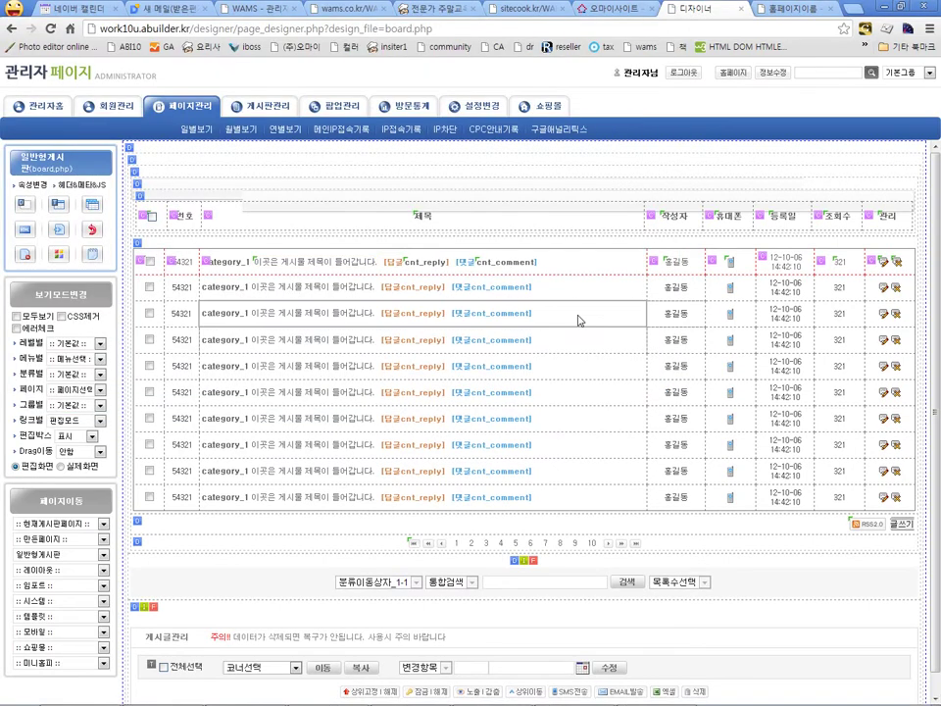
pyautogui.click(432, 262)
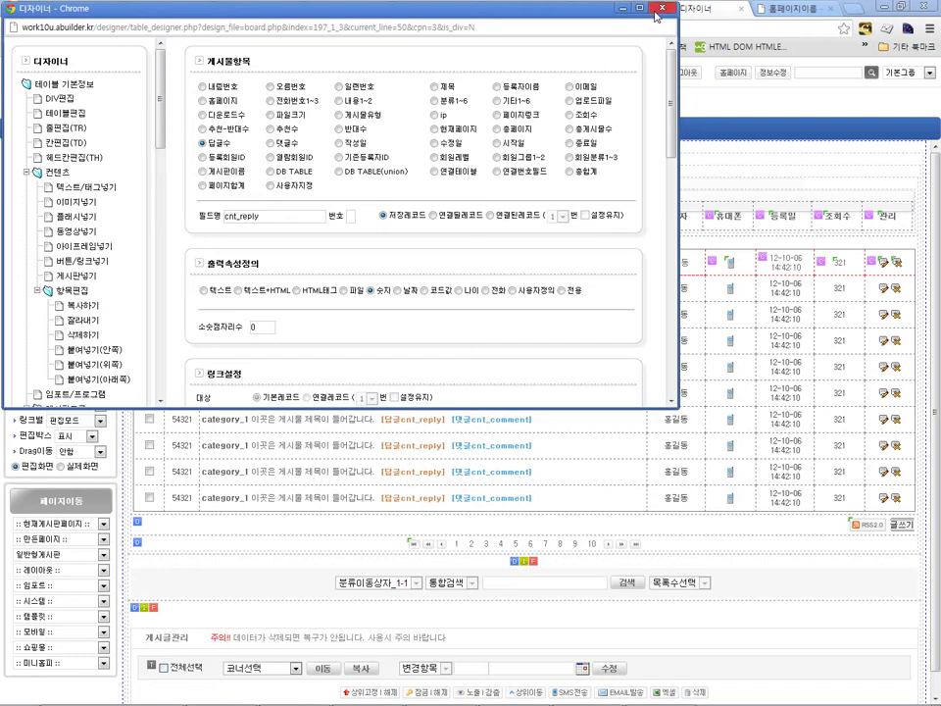
pyautogui.click(660, 9)
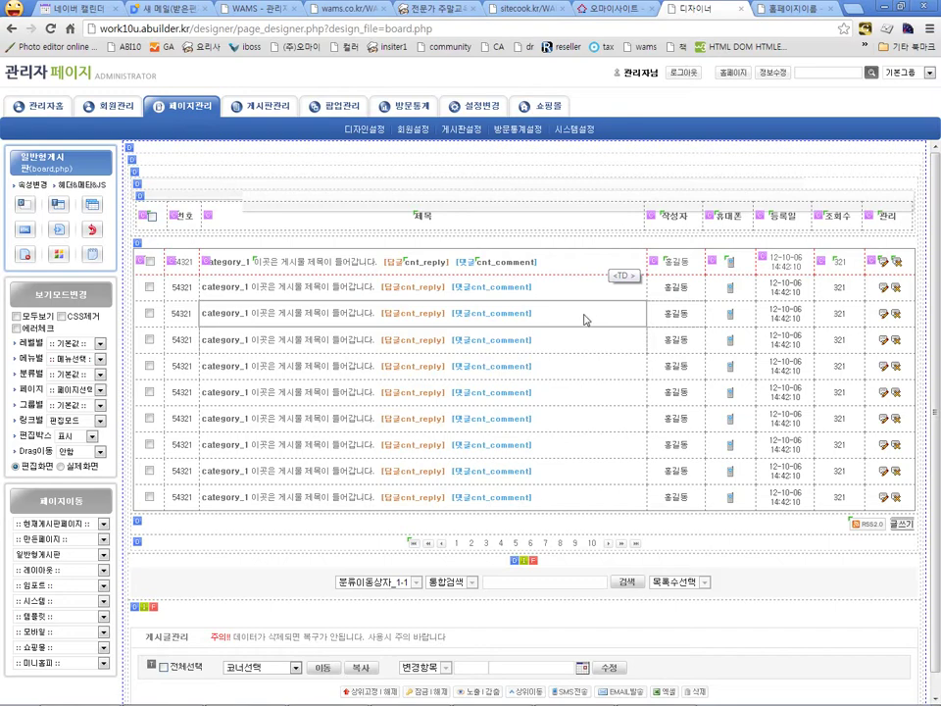
pyautogui.scroll(-1, 571, 326)
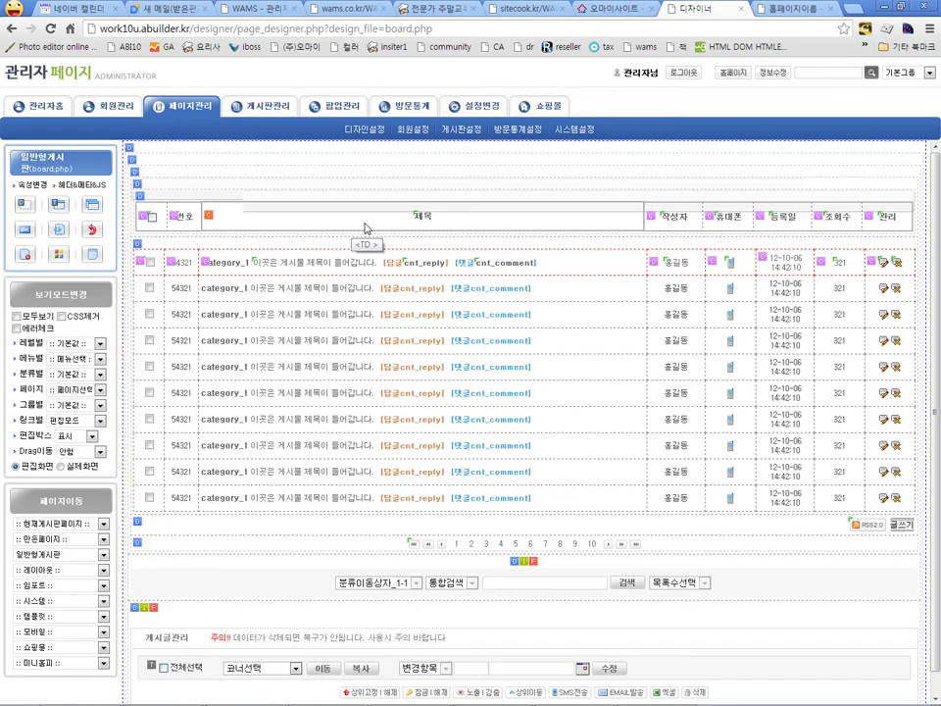
# Step: Open the first row's edit-icon button settings, then return to the main board designer window
pyautogui.click(882, 261)
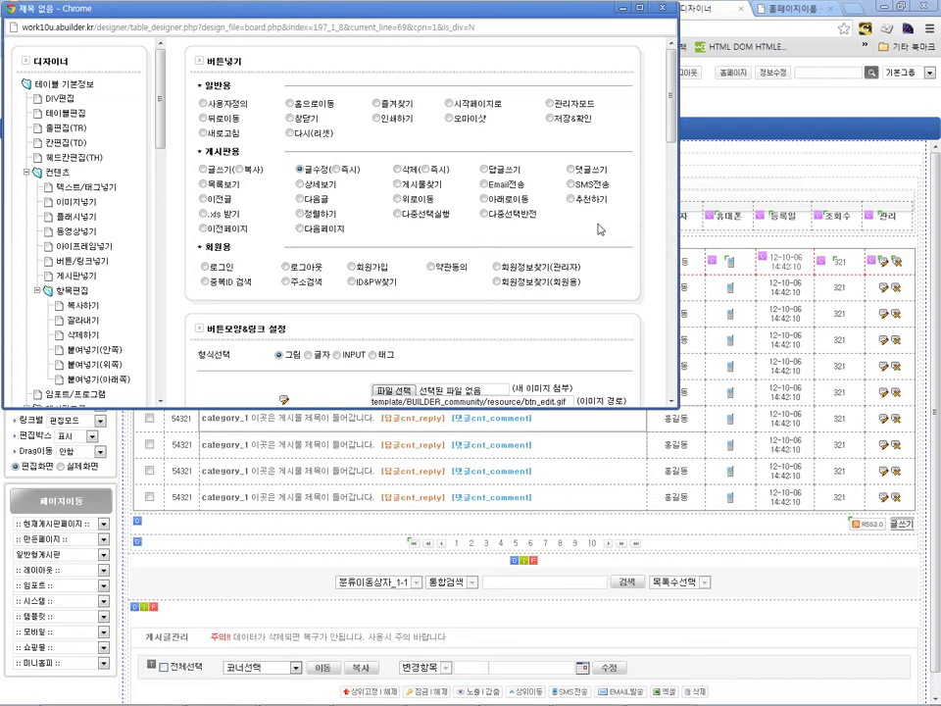
pyautogui.hotkey('alt', 'Tab')
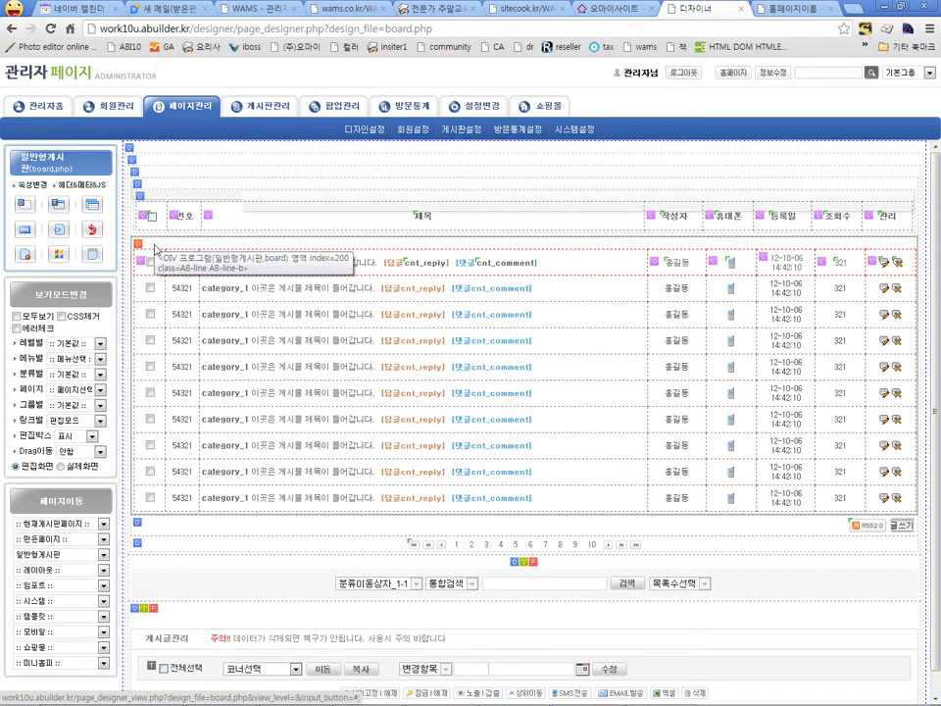
pyautogui.click(149, 497)
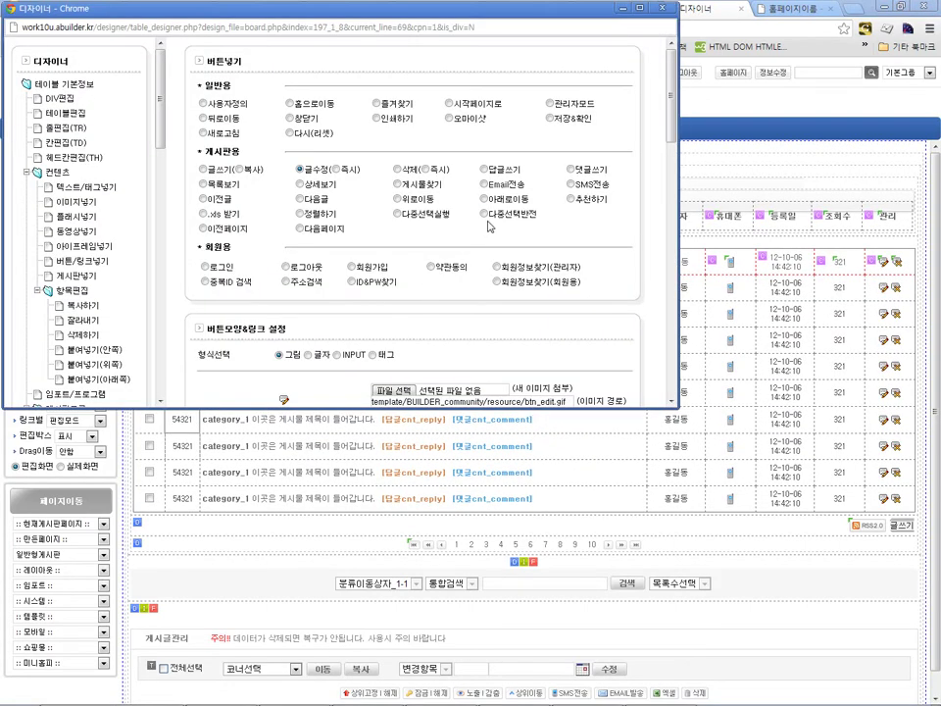
pyautogui.hotkey('alt', 'F4')
pyautogui.click(150, 218)
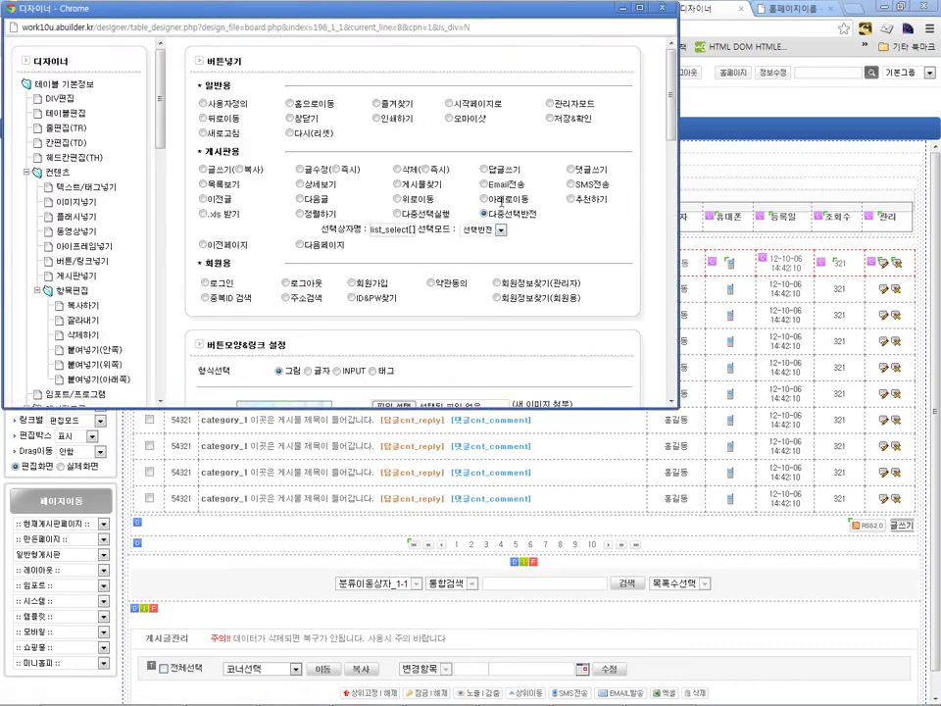
pyautogui.hotkey('alt', 'F4')
pyautogui.click(153, 219)
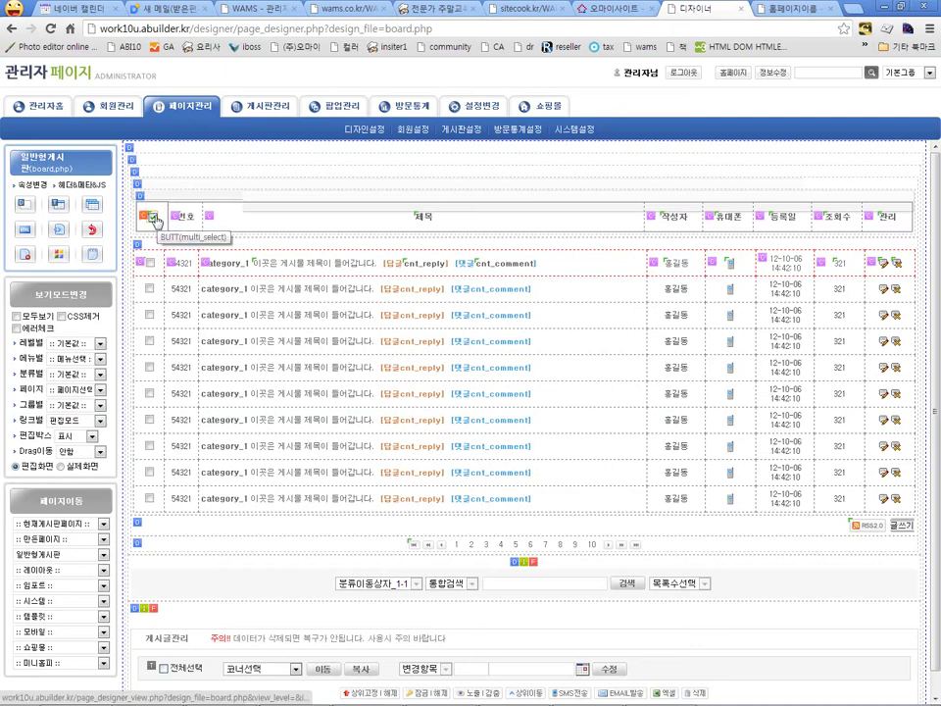
pyautogui.click(154, 218)
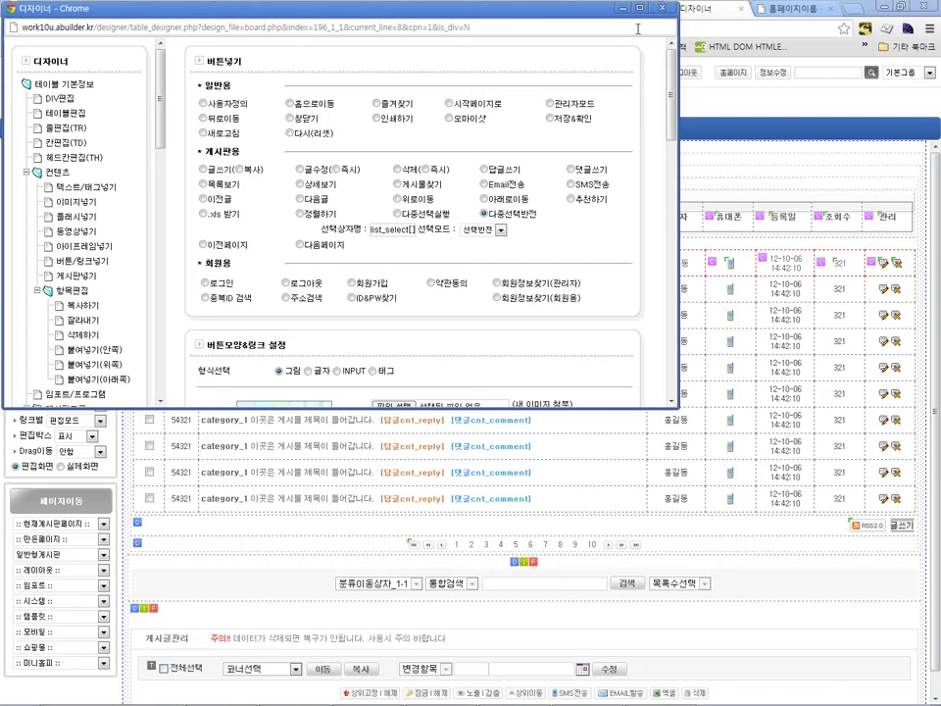
pyautogui.click(663, 9)
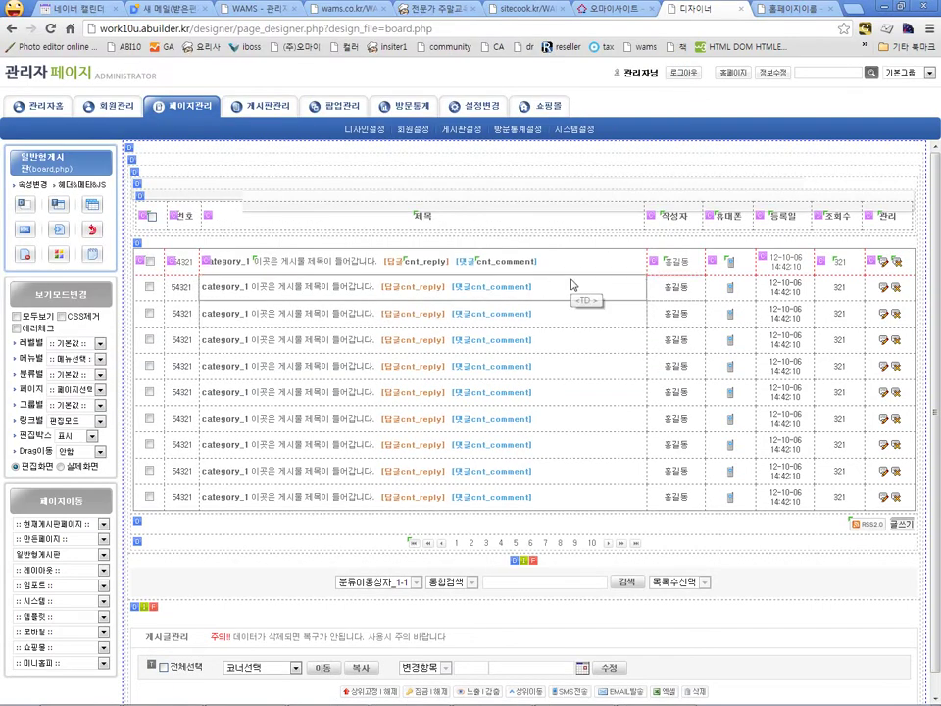
pyautogui.scroll(-1, 595, 264)
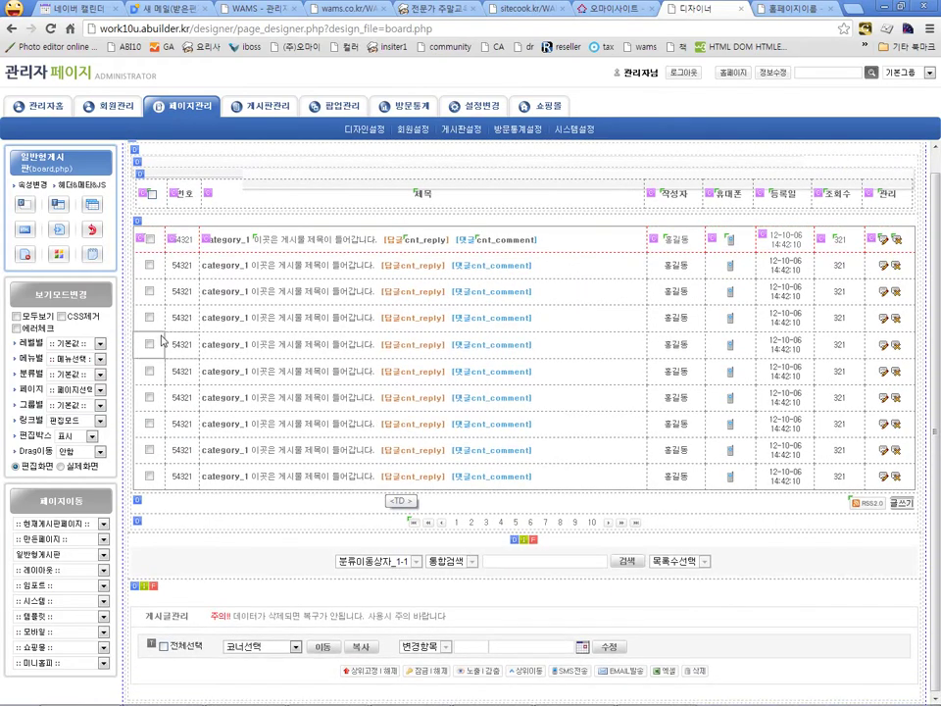
pyautogui.click(154, 263)
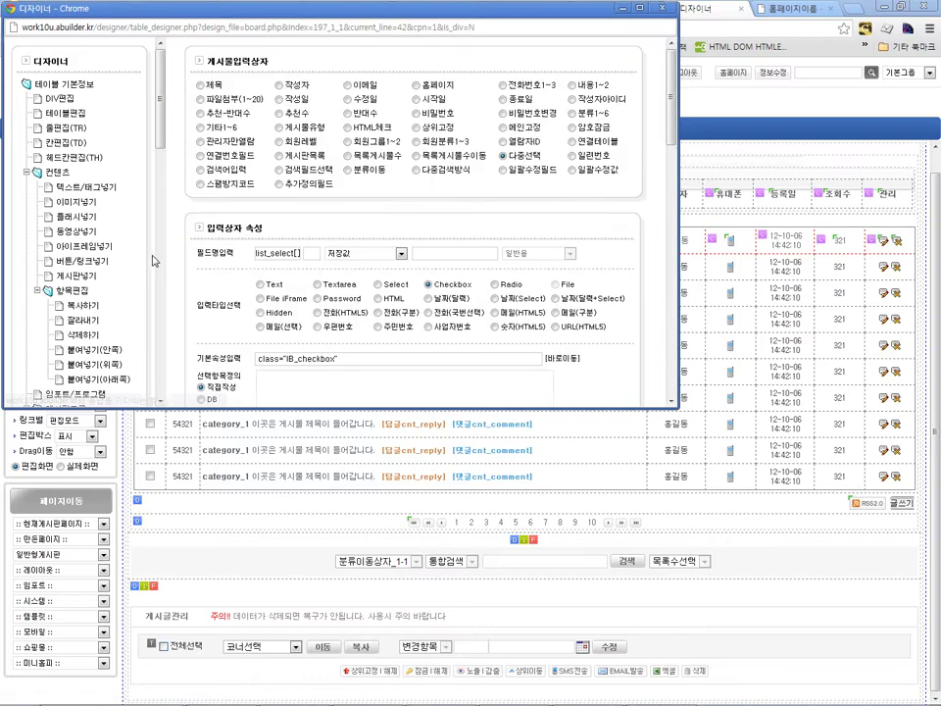
pyautogui.scroll(-1, 203, 237)
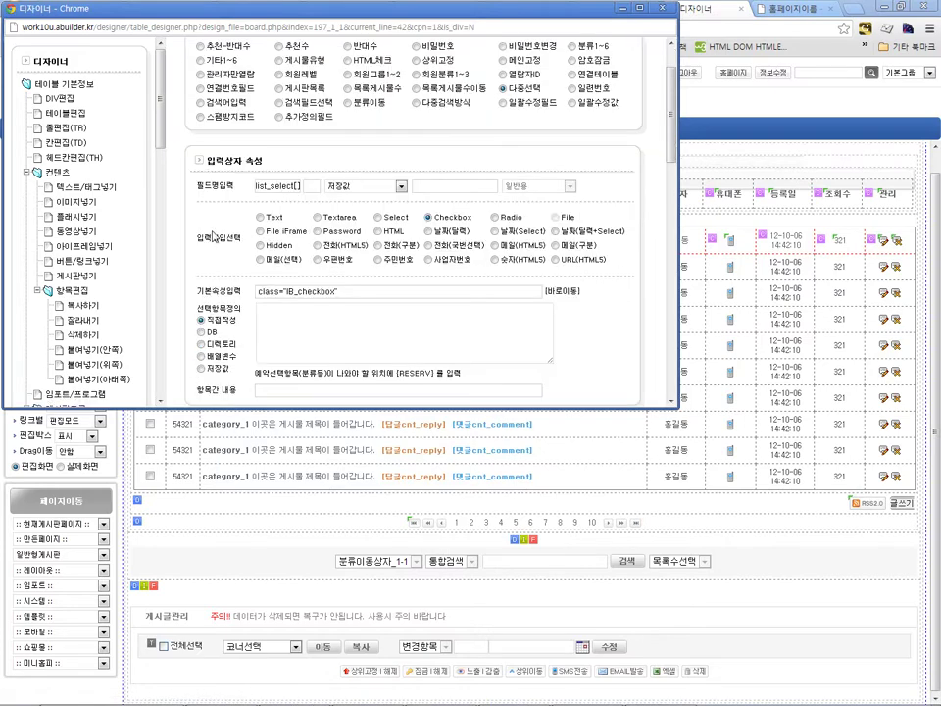
pyautogui.scroll(1, 204, 237)
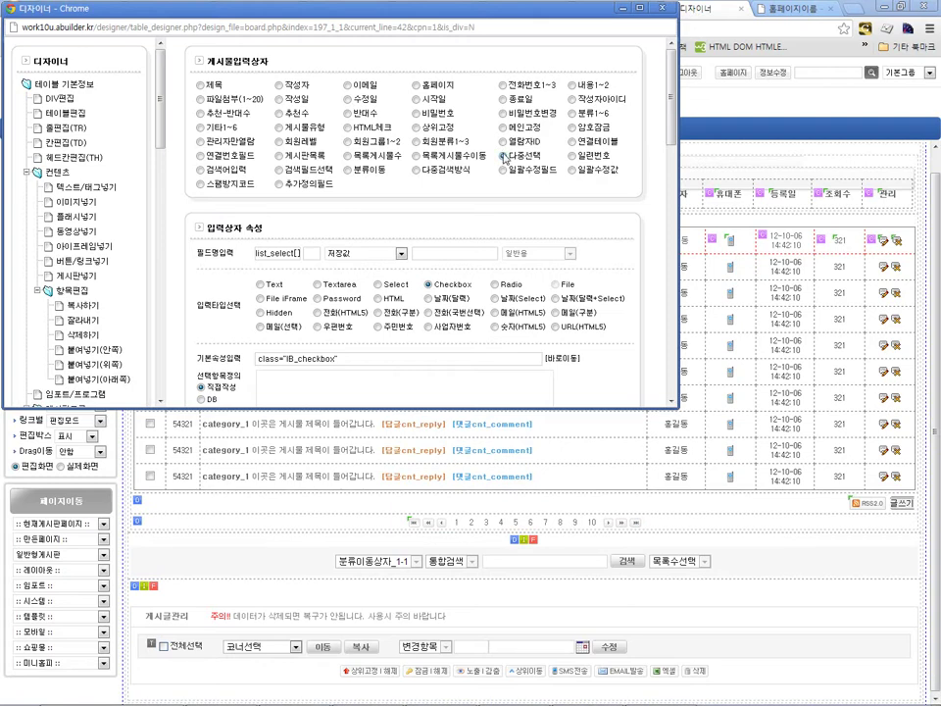
pyautogui.scroll(-1, 504, 158)
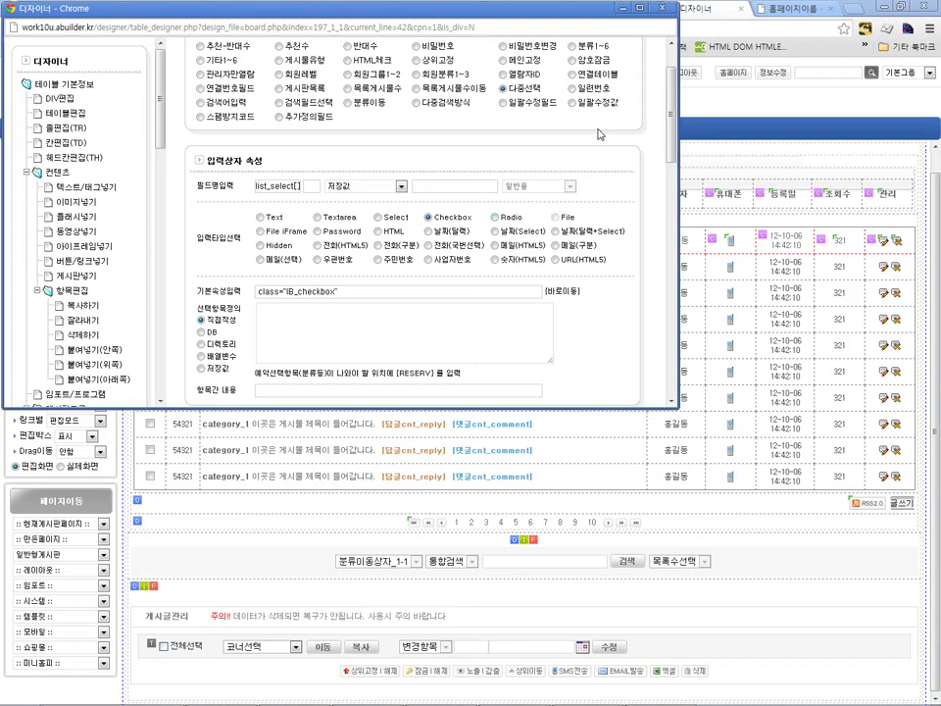
pyautogui.click(663, 9)
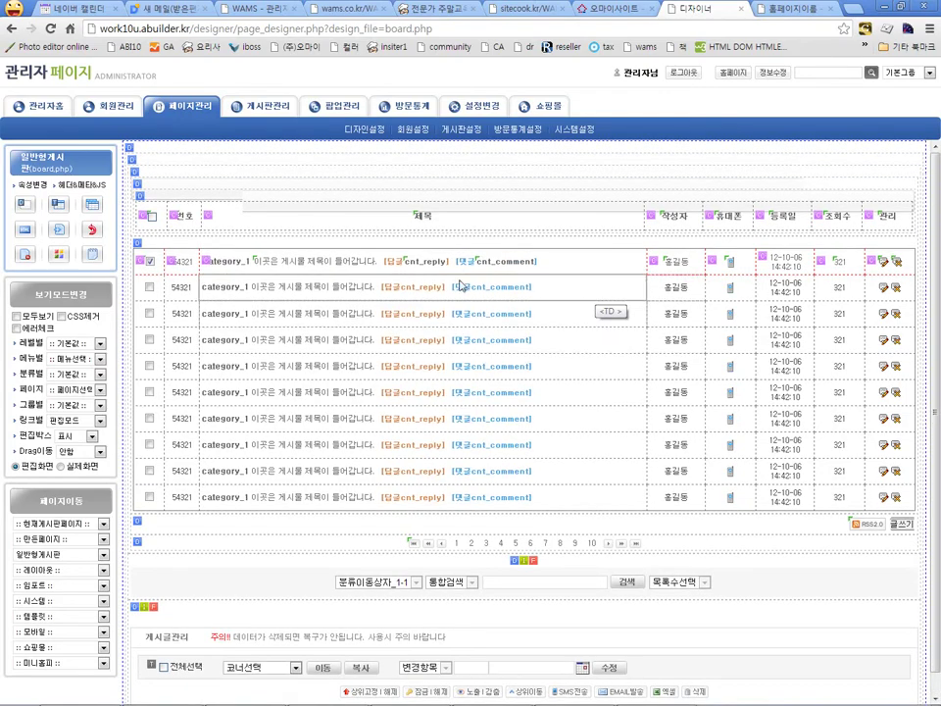
# Step: Open the board content box's basic settings and choose the 목록보기 form type
pyautogui.click(129, 154)
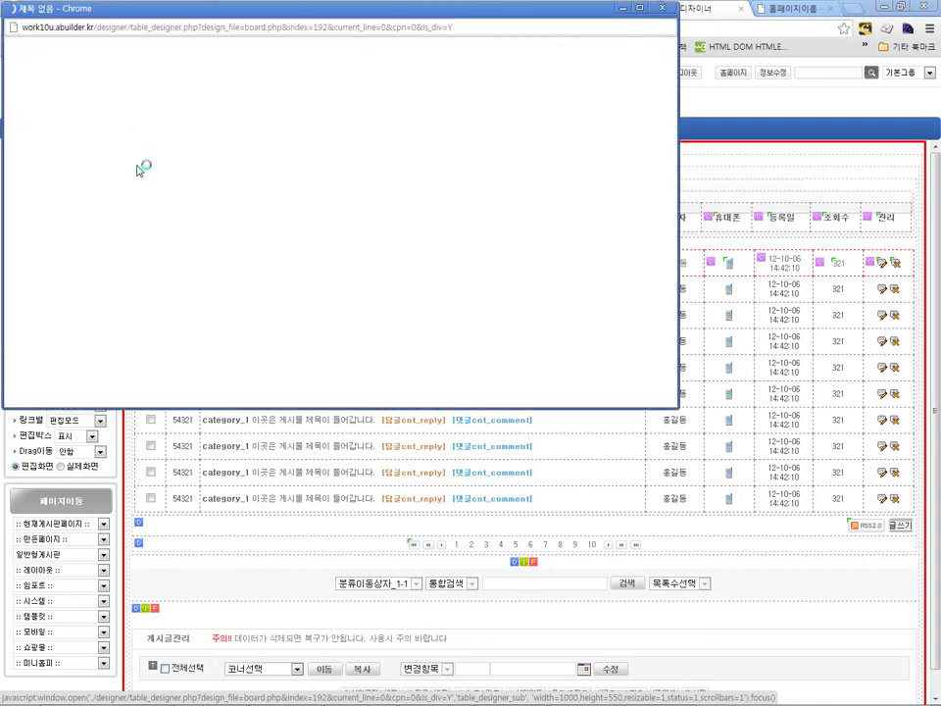
pyautogui.scroll(-1, 343, 154)
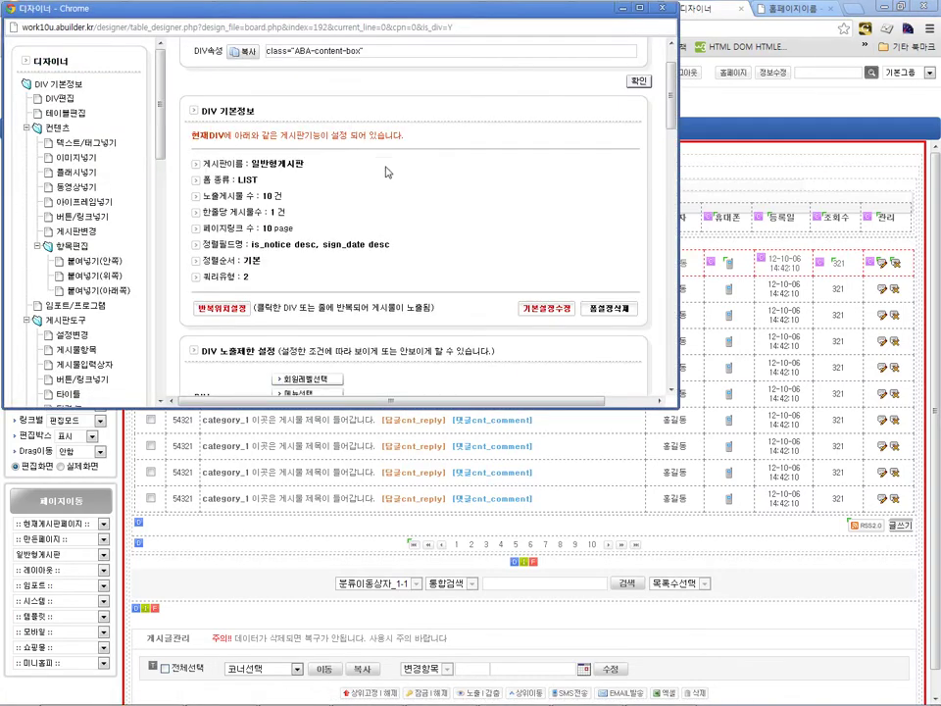
pyautogui.click(555, 312)
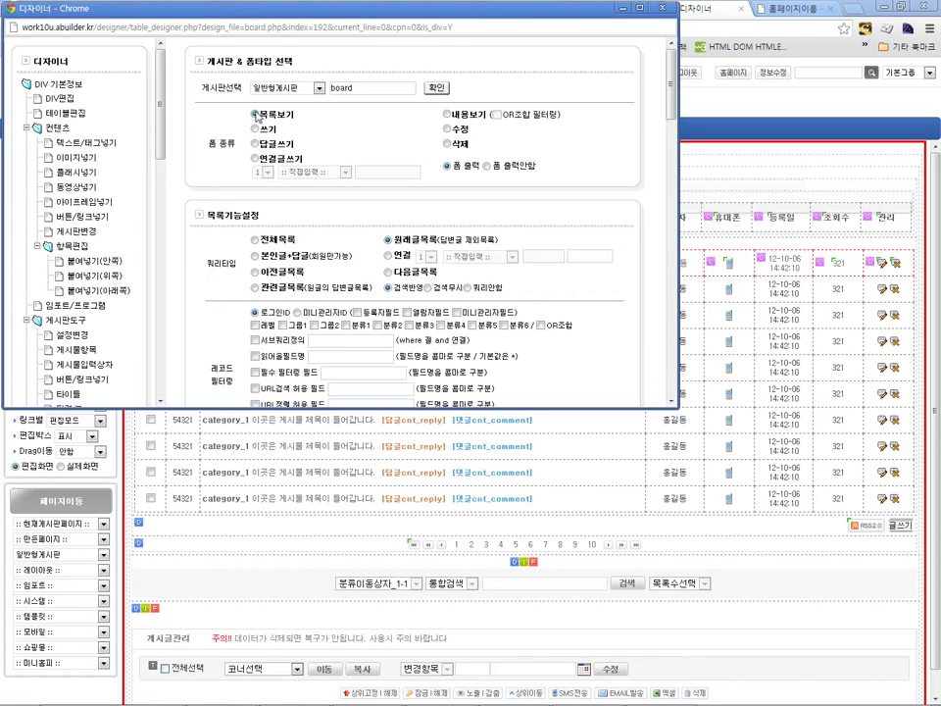
pyautogui.click(255, 115)
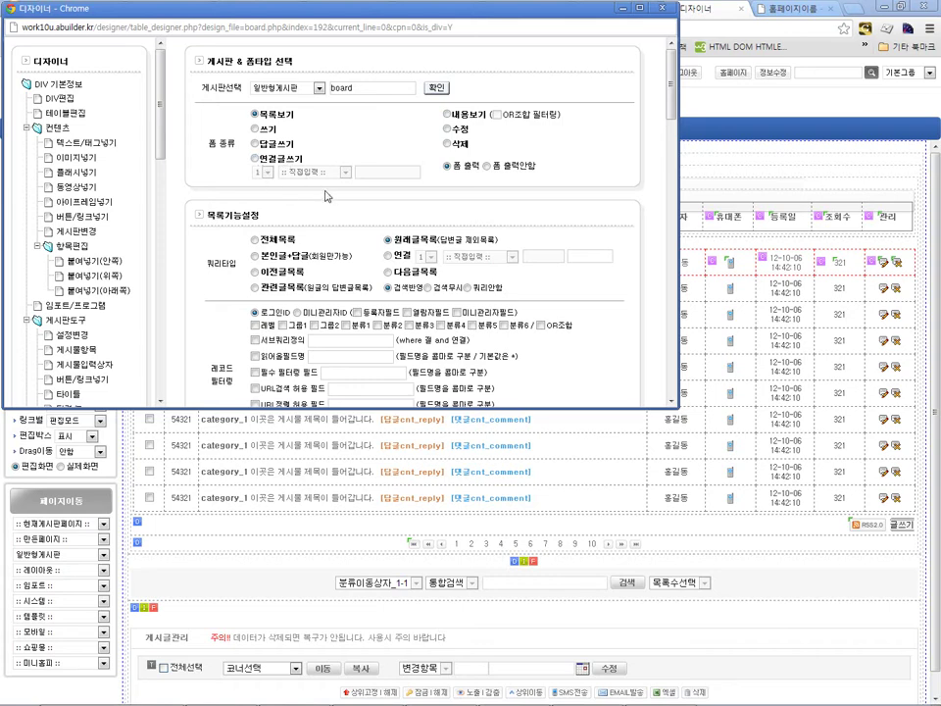
pyautogui.scroll(-1, 592, 126)
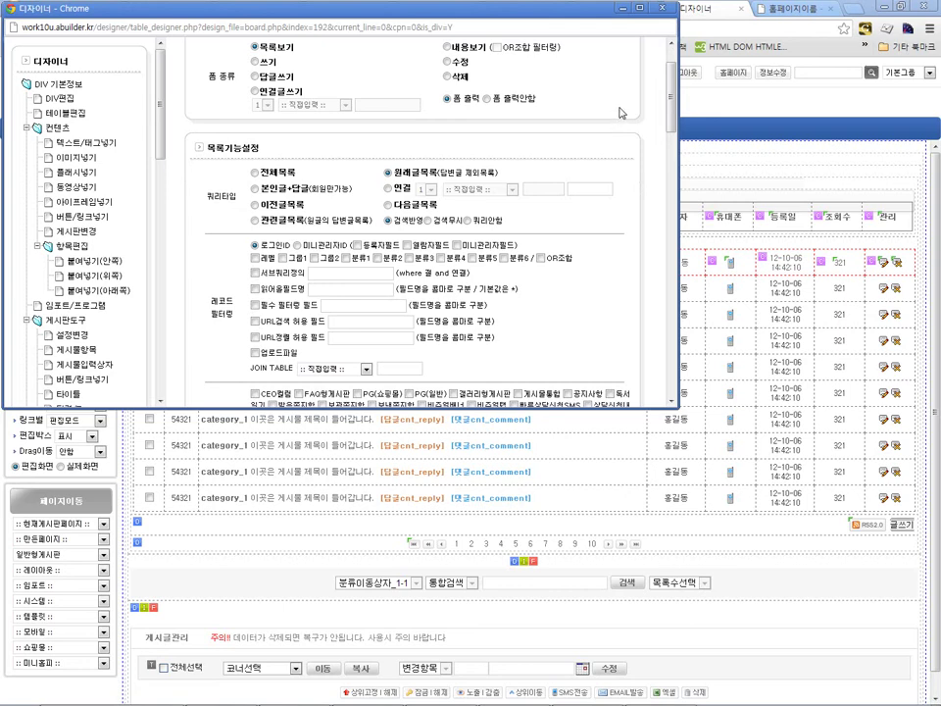
# Step: Switch the list query type to 전체목록, then to 본인글+답글
pyautogui.moveTo(672, 92)
pyautogui.mouseDown()
pyautogui.moveTo(673, 80)
pyautogui.moveTo(673, 113)
pyautogui.mouseUp()
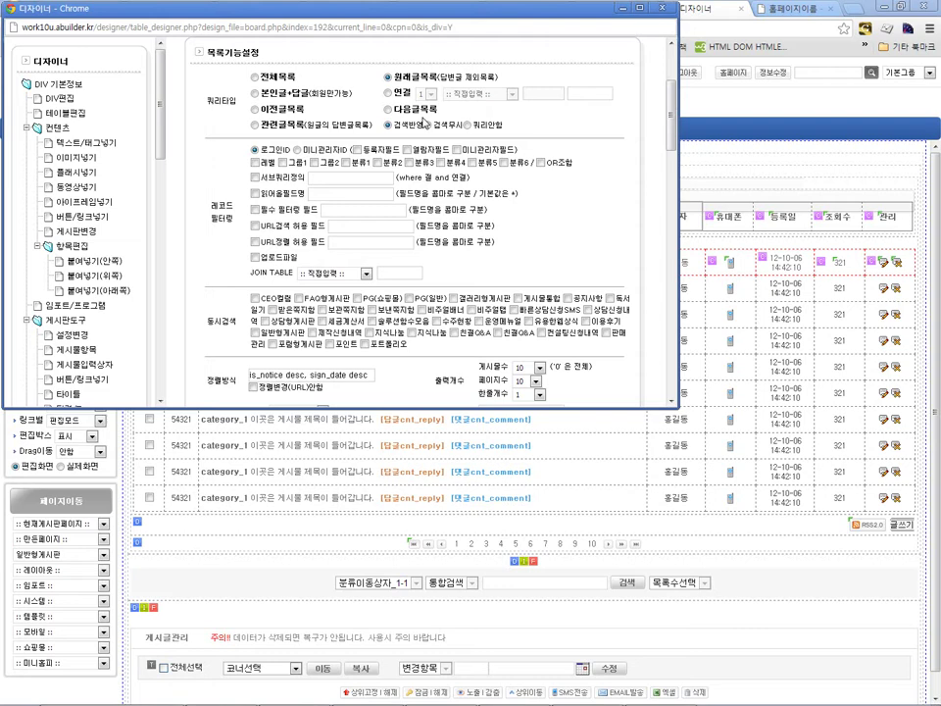
pyautogui.click(257, 78)
pyautogui.click(255, 92)
pyautogui.moveTo(670, 111); pyautogui.dragTo(671, 121)
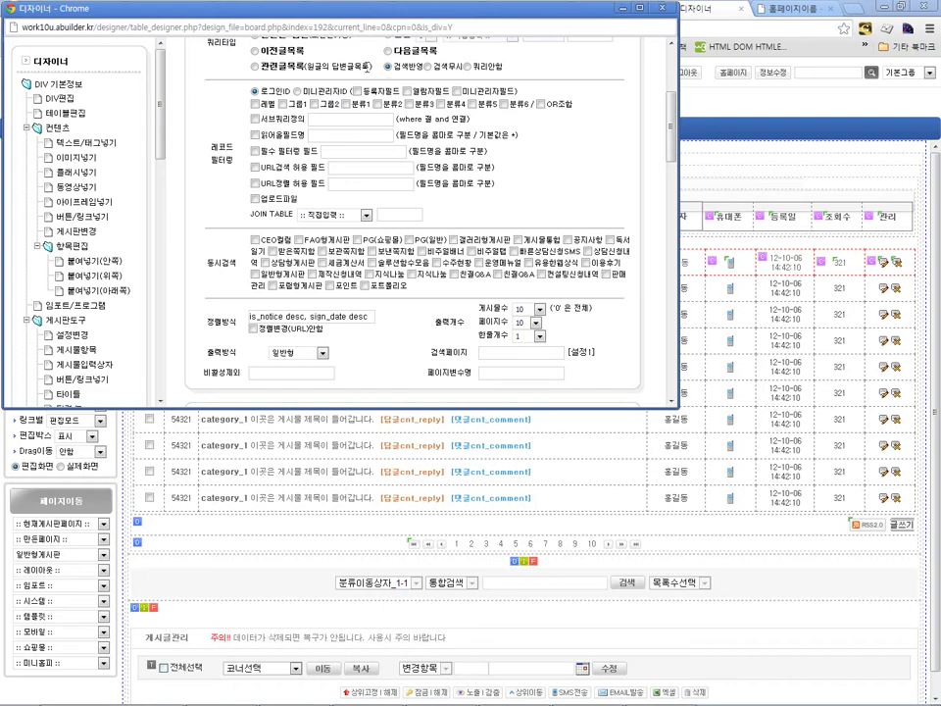
# Step: Review the 정렬방식 sort value, then close the board settings window
pyautogui.scroll(-3, 350, 101)
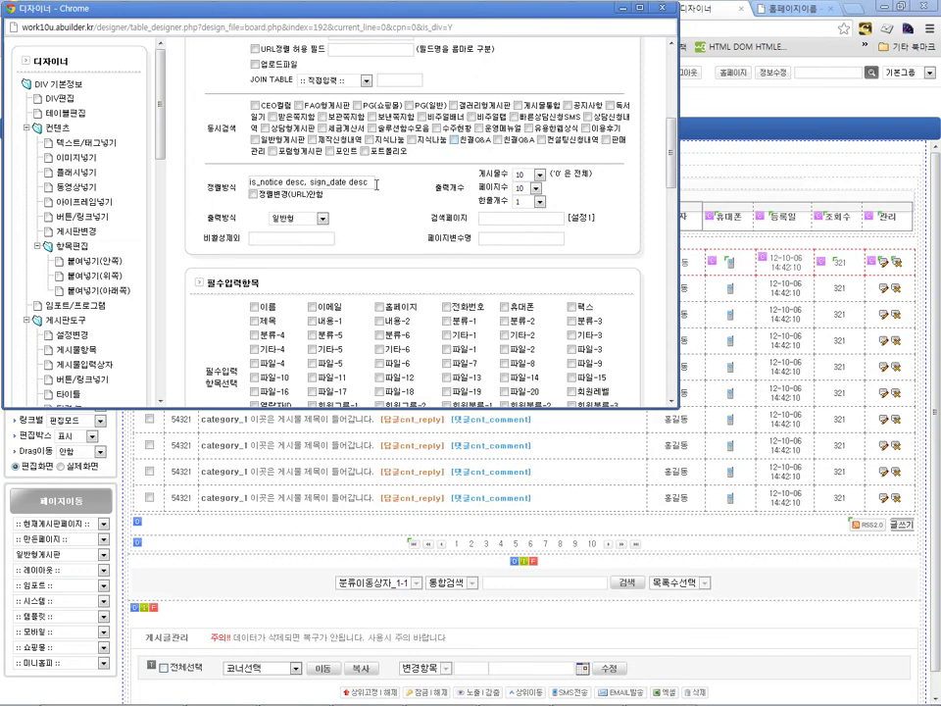
pyautogui.moveTo(368, 185); pyautogui.dragTo(241, 201)
pyautogui.click(407, 221)
pyautogui.moveTo(672, 137); pyautogui.dragTo(619, 63)
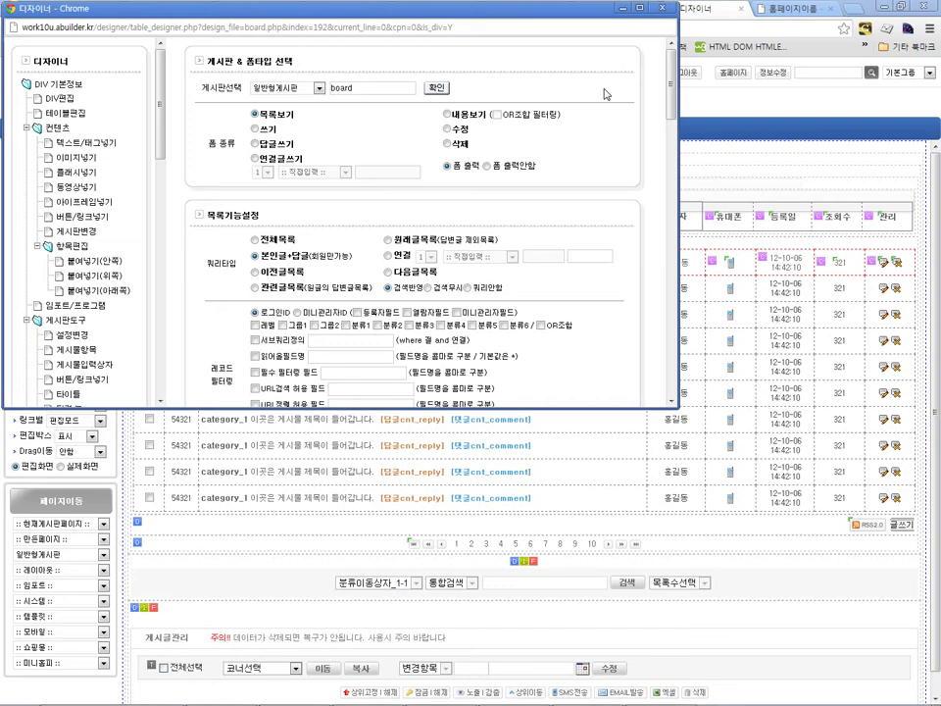
pyautogui.click(662, 8)
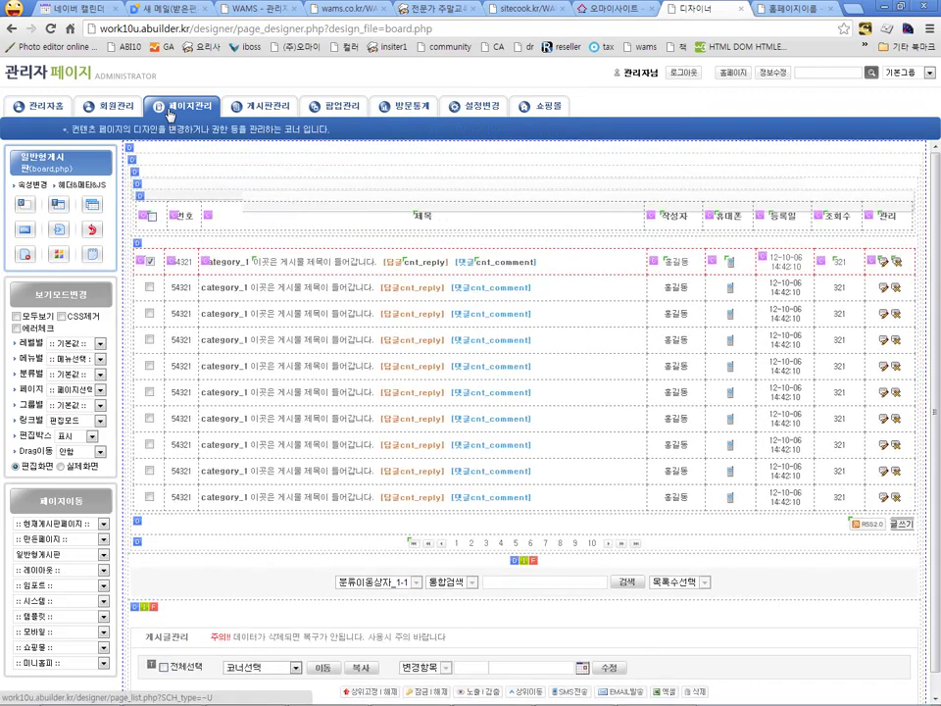
# Step: From the site homepage, open the 일반형게시판 write-post page (board_w.php) in the page designer
pyautogui.click(133, 78)
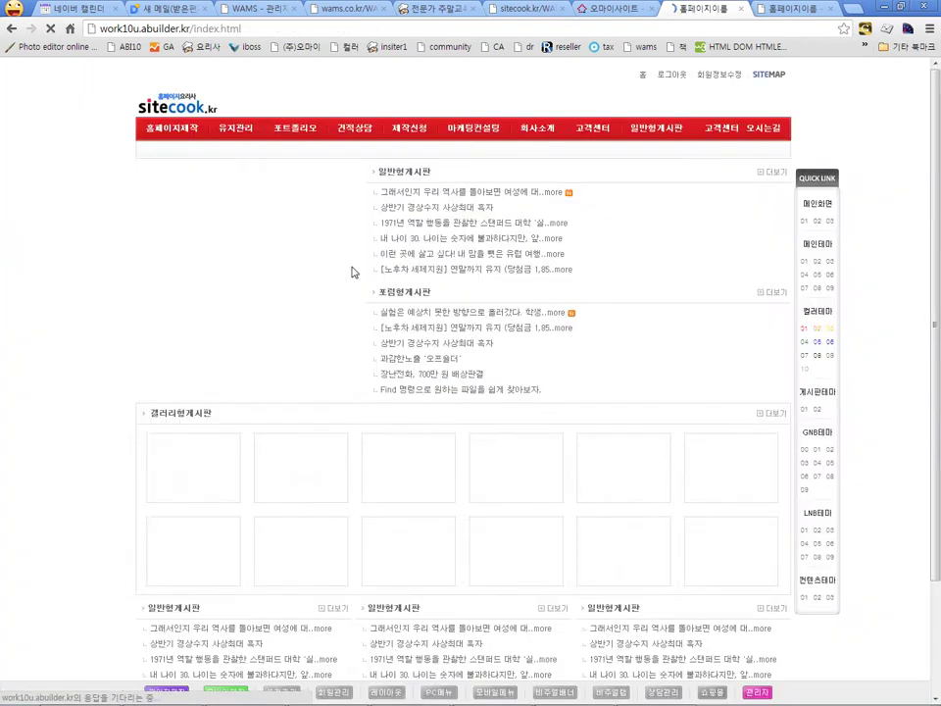
pyautogui.click(665, 134)
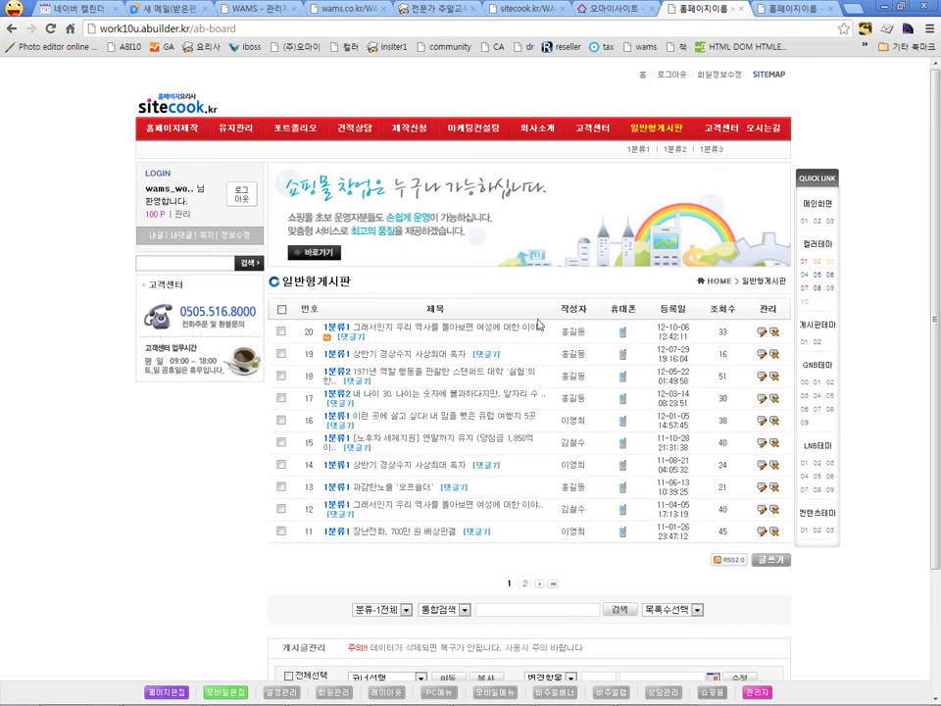
pyautogui.click(771, 560)
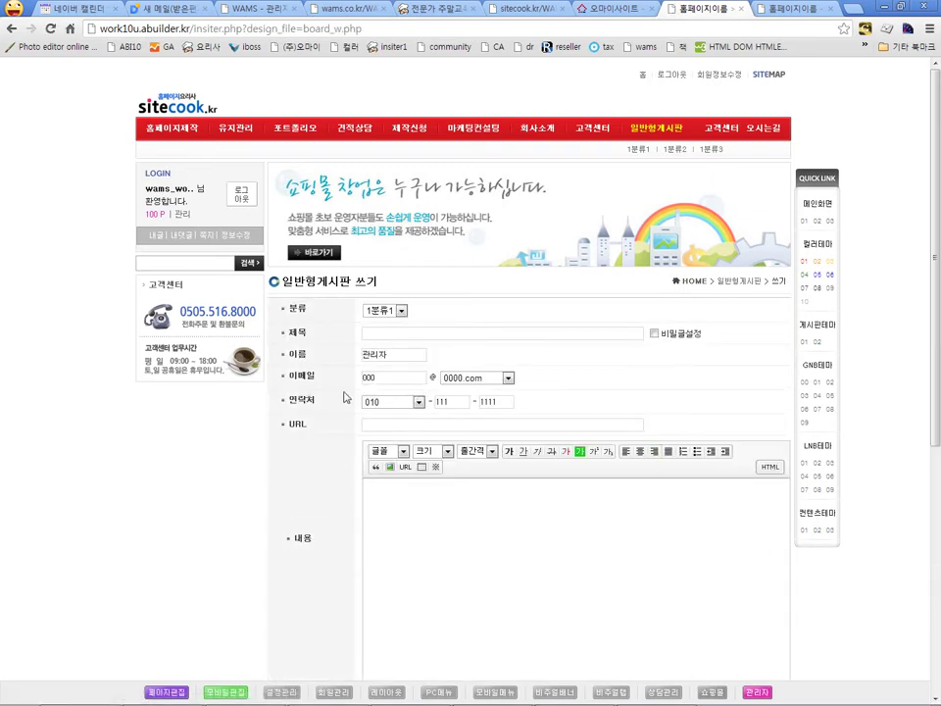
pyautogui.click(176, 695)
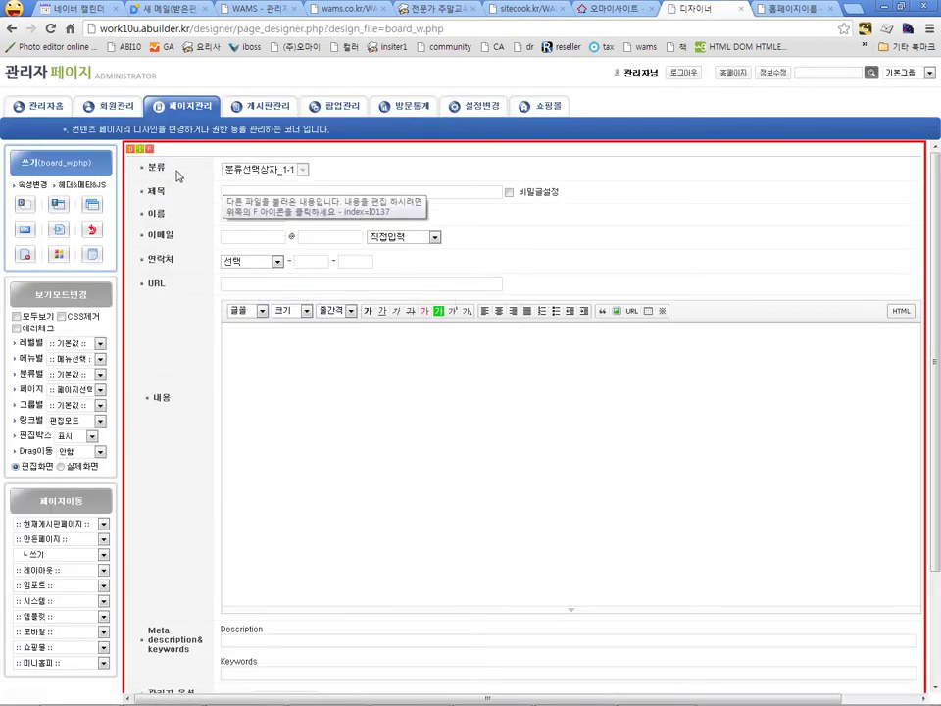
# Step: Apply the write form's imported-file settings so each field row reloads as an editable block
pyautogui.click(145, 149)
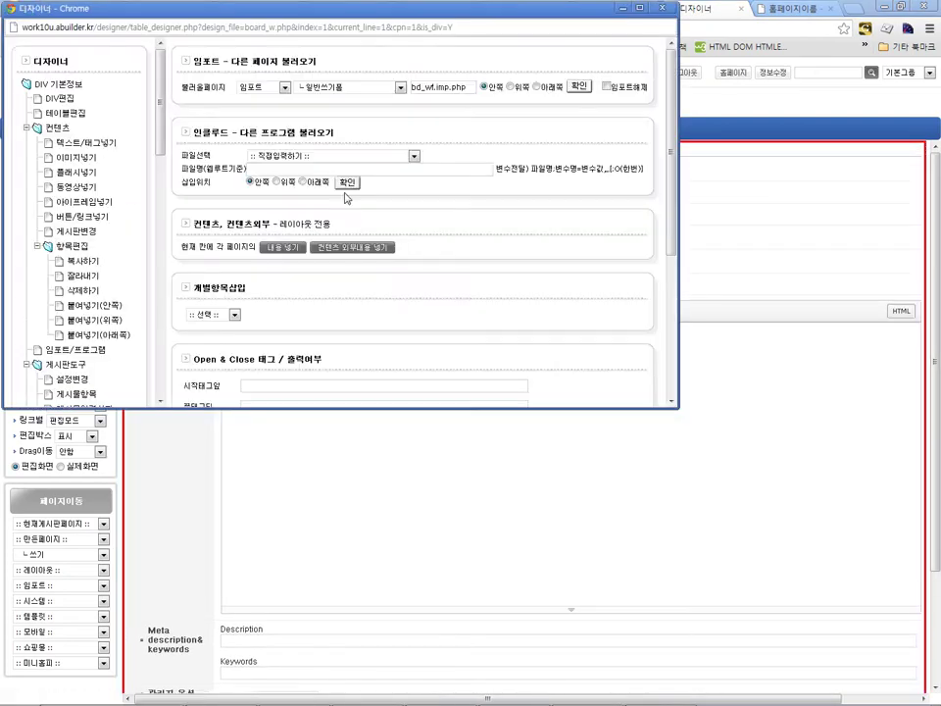
pyautogui.click(579, 87)
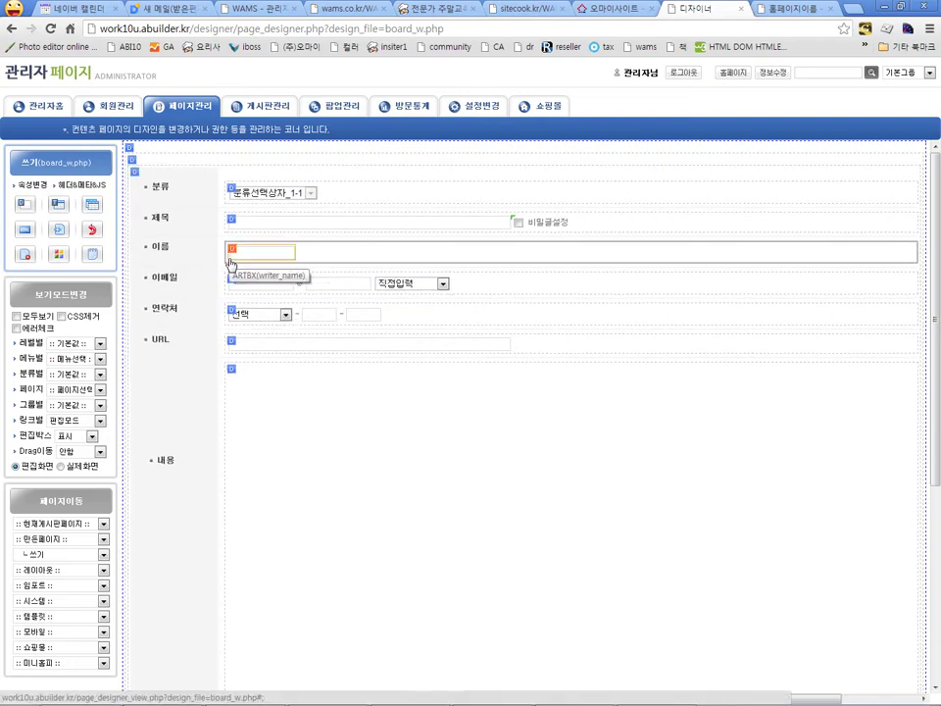
# Step: Copy the URL row's block and paste a copy below it
pyautogui.click(233, 341)
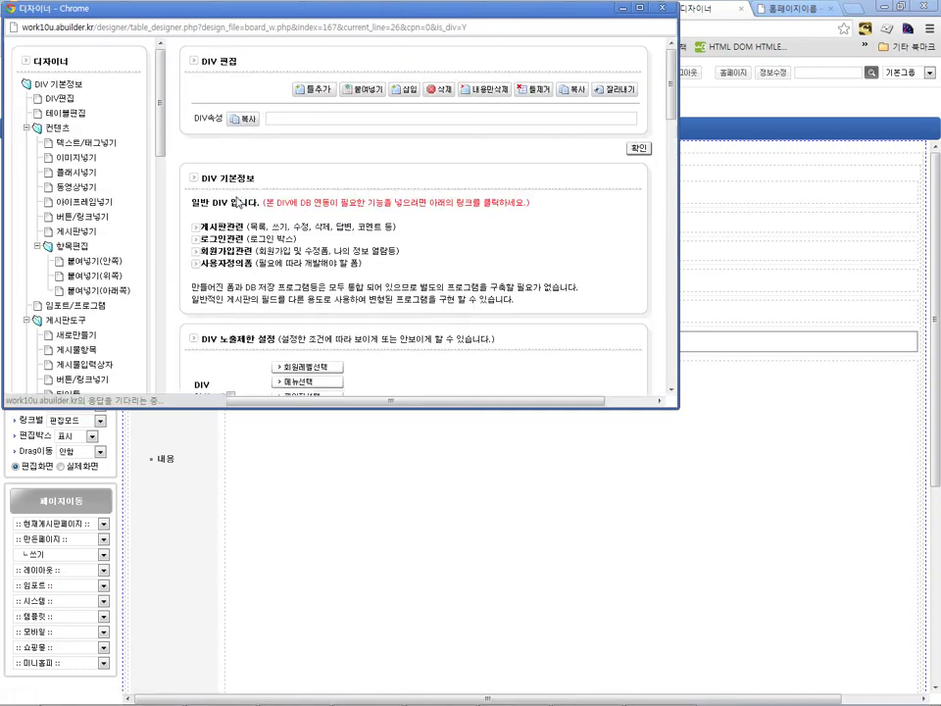
pyautogui.click(558, 96)
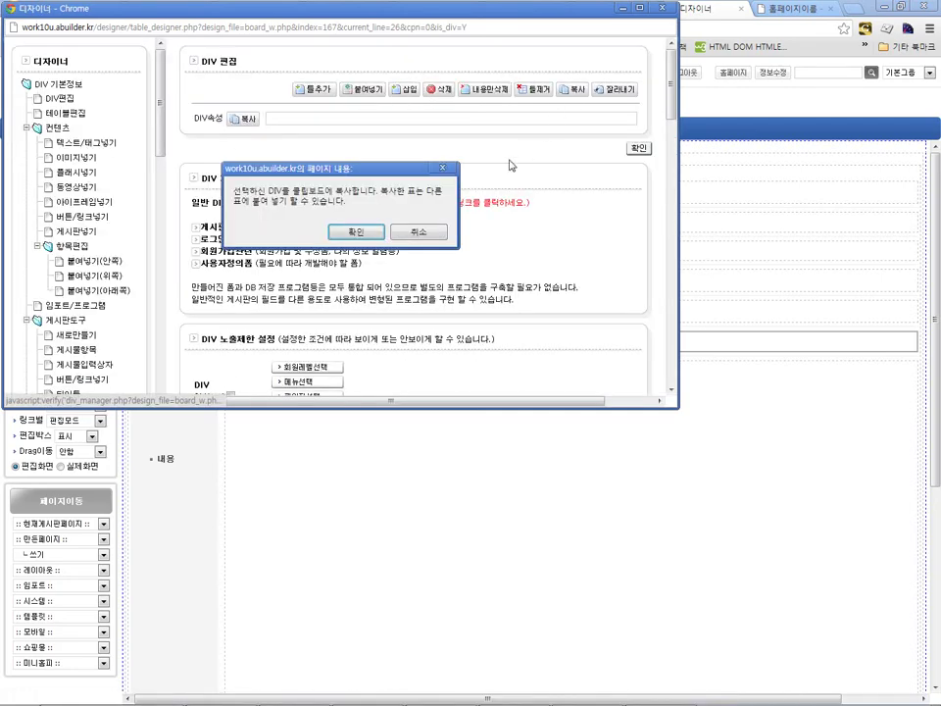
pyautogui.click(414, 351)
pyautogui.click(233, 343)
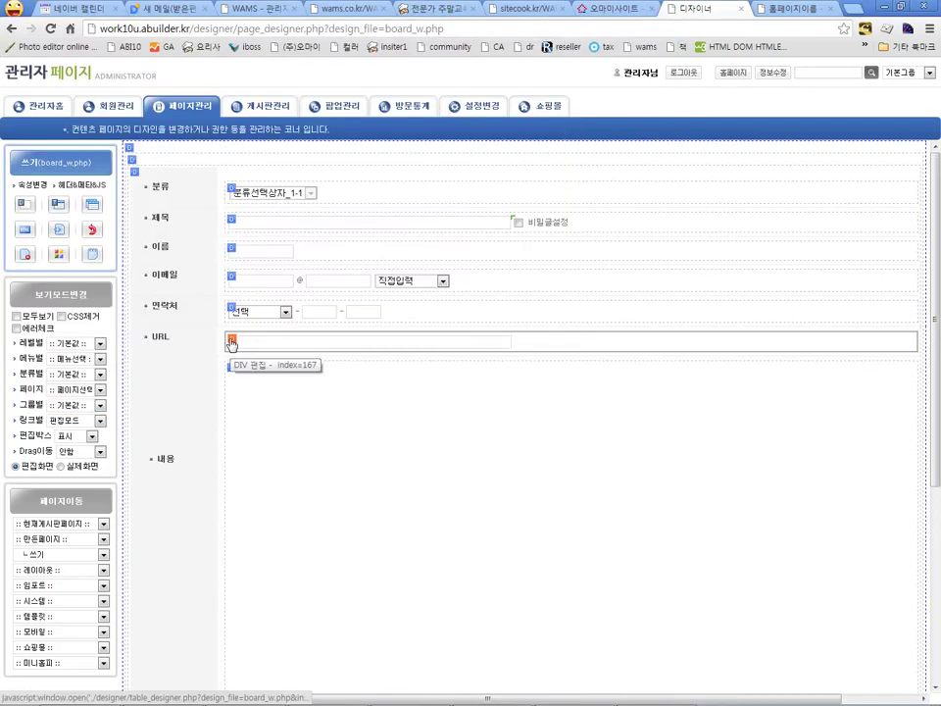
pyautogui.click(368, 90)
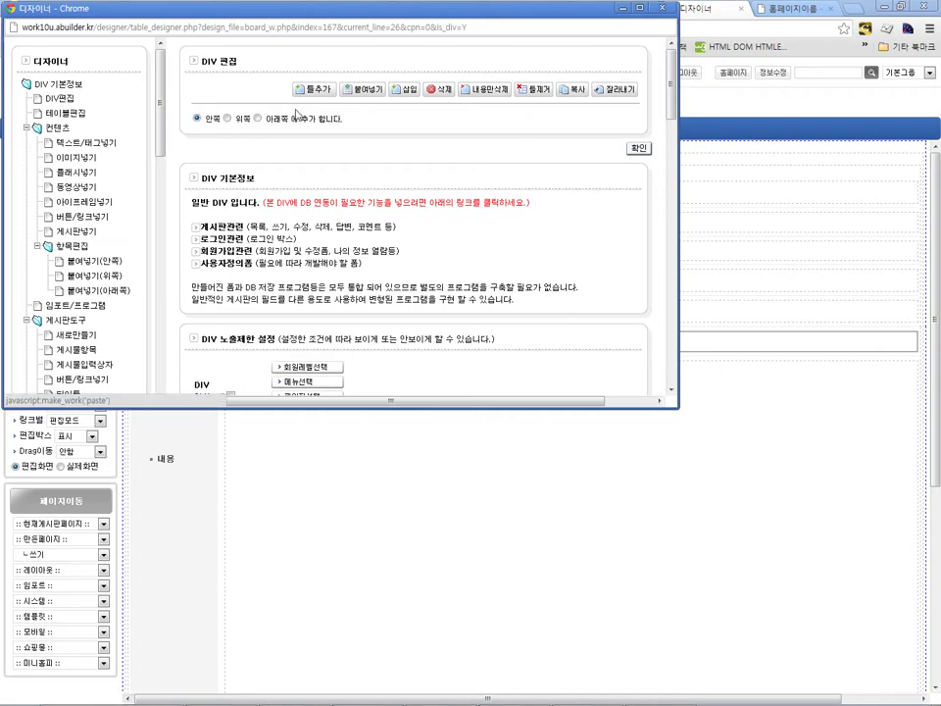
pyautogui.click(257, 118)
pyautogui.click(635, 153)
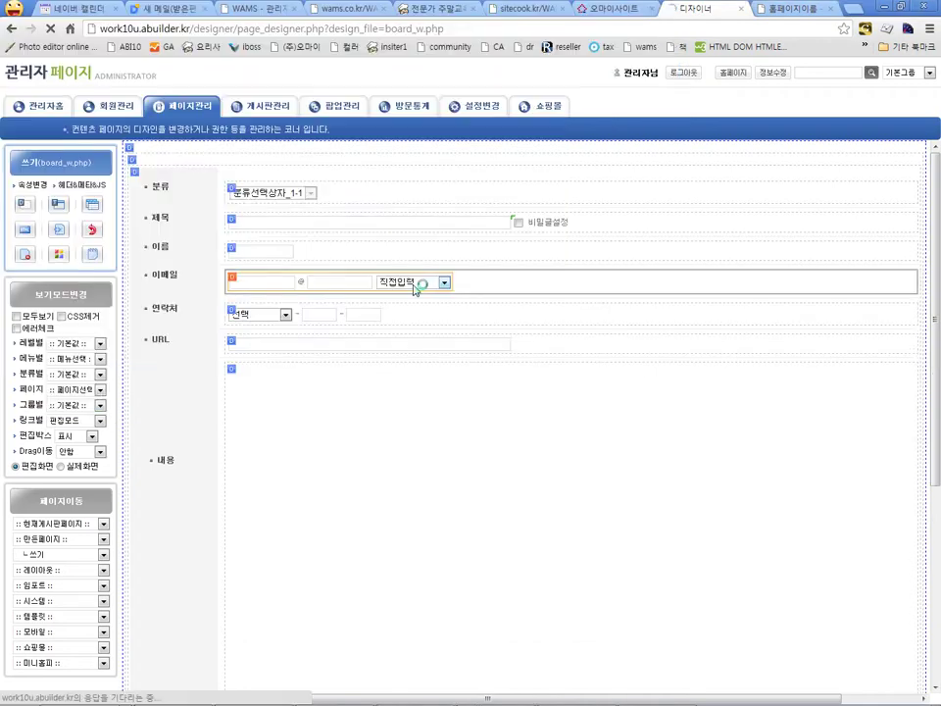
# Step: Paste a third URL row below the newly pasted one
pyautogui.click(232, 368)
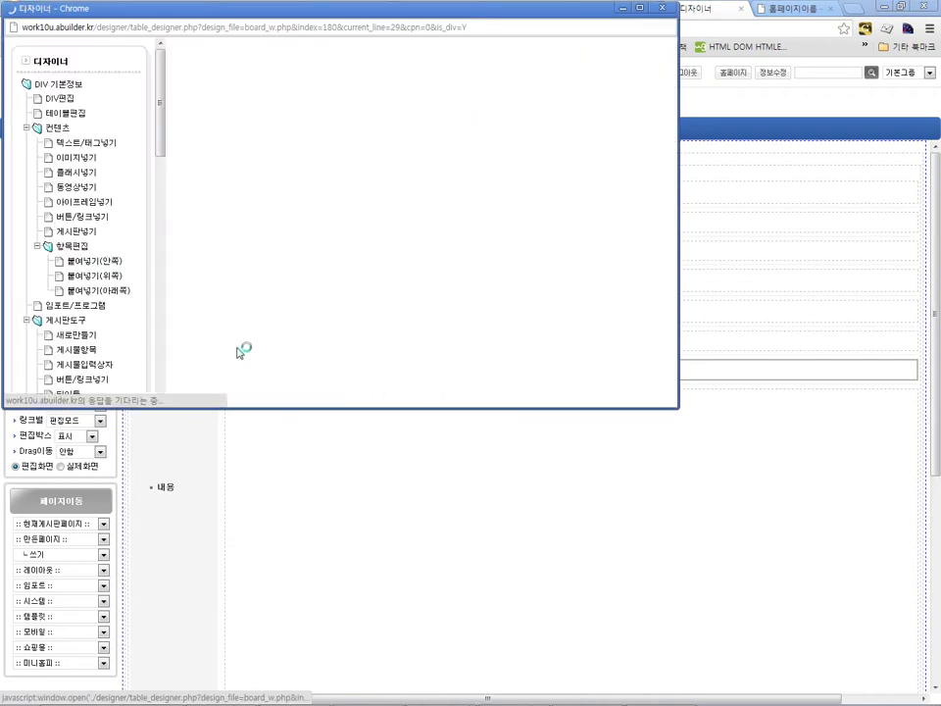
pyautogui.click(370, 90)
pyautogui.click(259, 118)
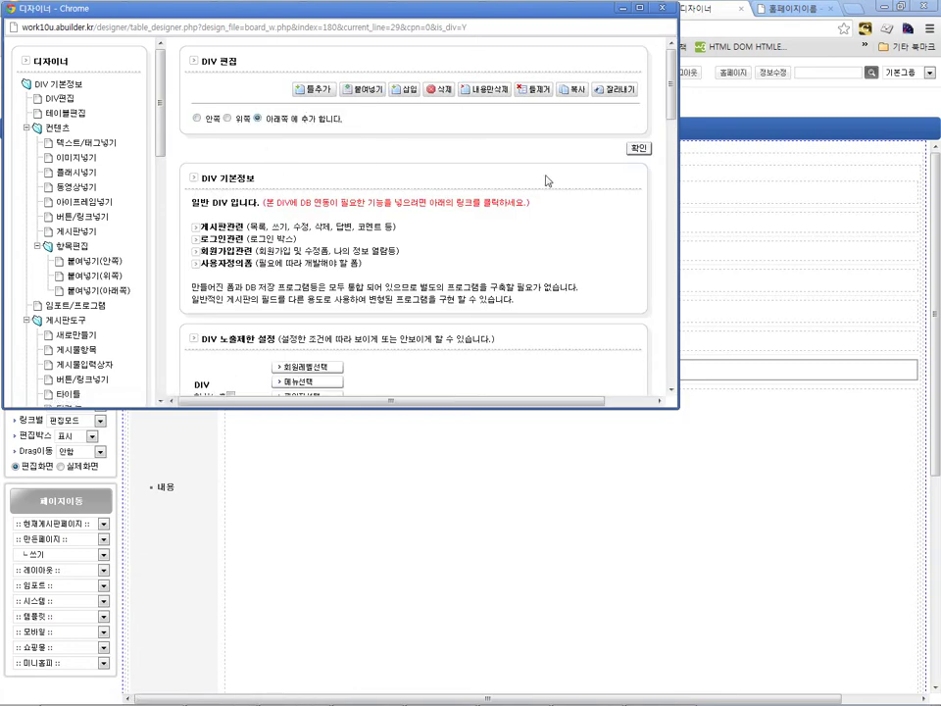
pyautogui.click(642, 149)
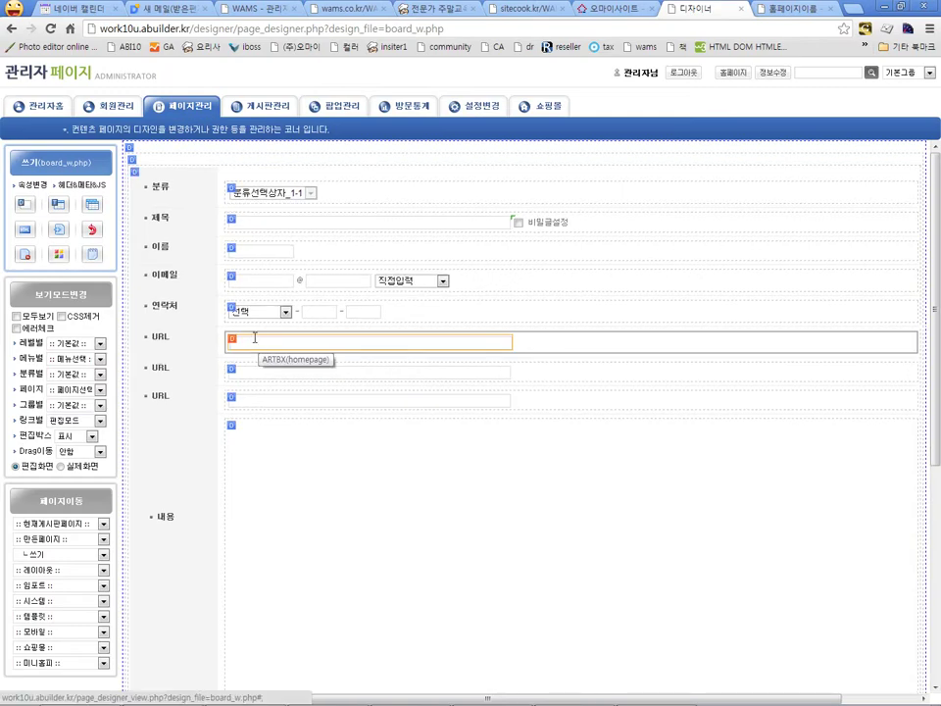
# Step: Open the second URL row's settings, close them unchanged, and select its URL label
pyautogui.click(243, 369)
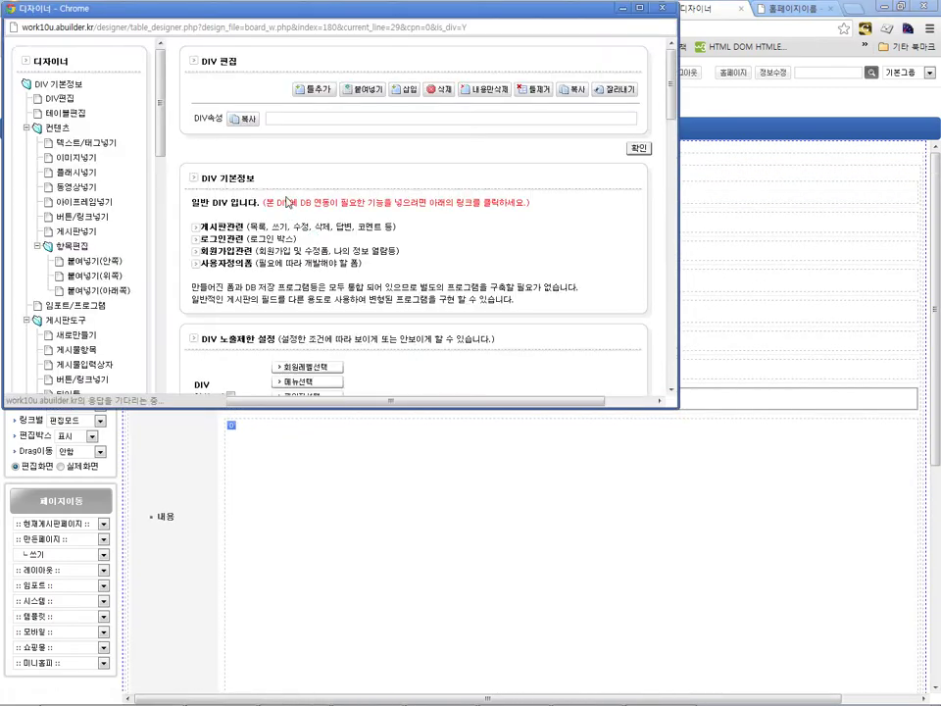
pyautogui.hotkey('alt', 'F4')
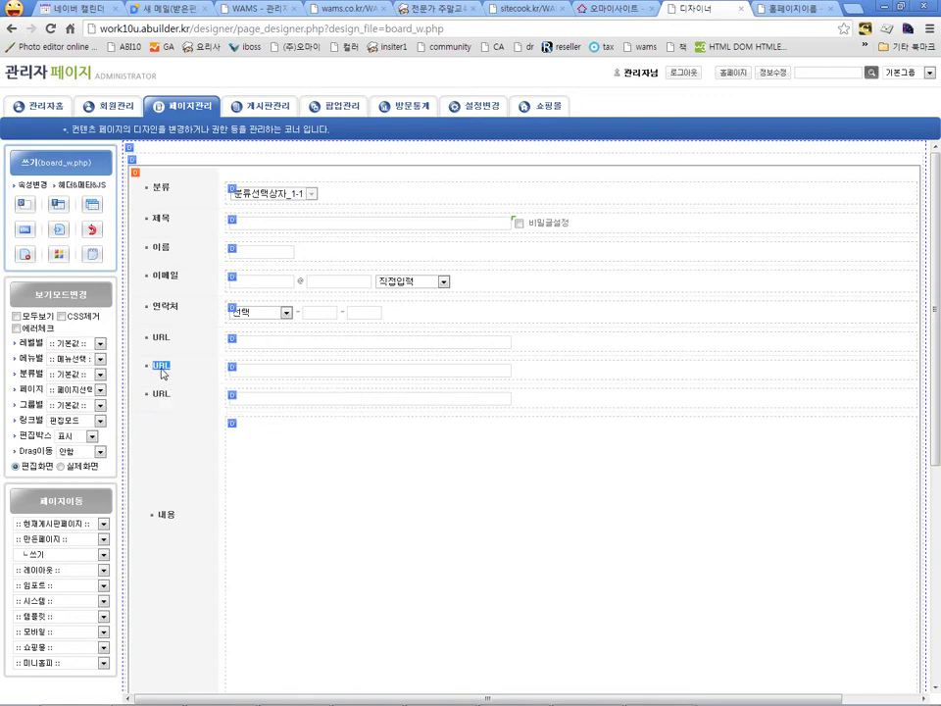
pyautogui.doubleClick(161, 367)
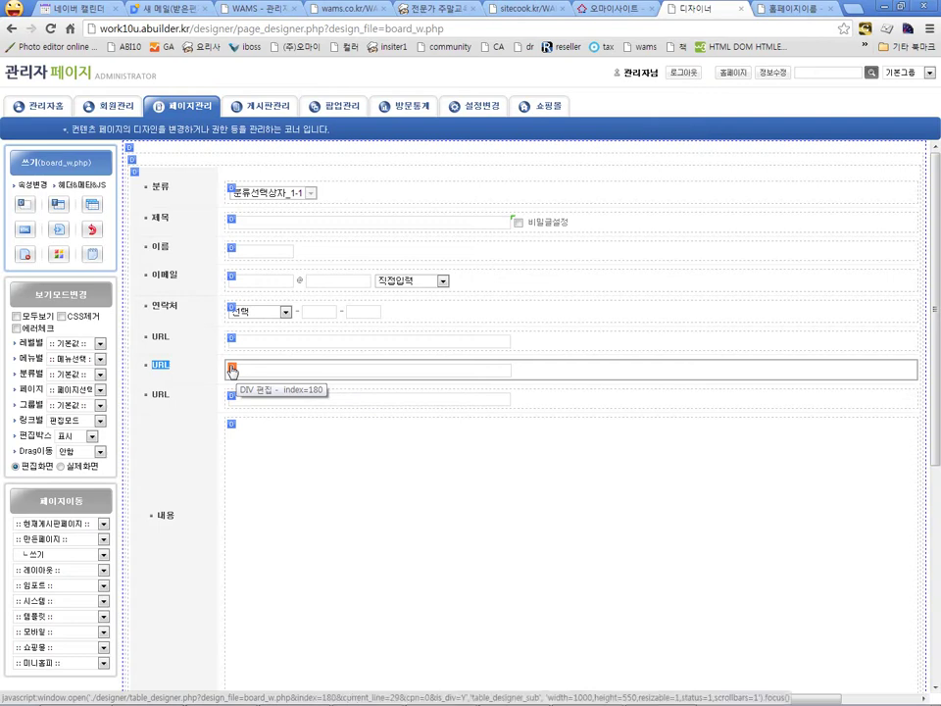
# Step: Relabel the second copied URL row as 회사명 in its opening tag
pyautogui.click(232, 369)
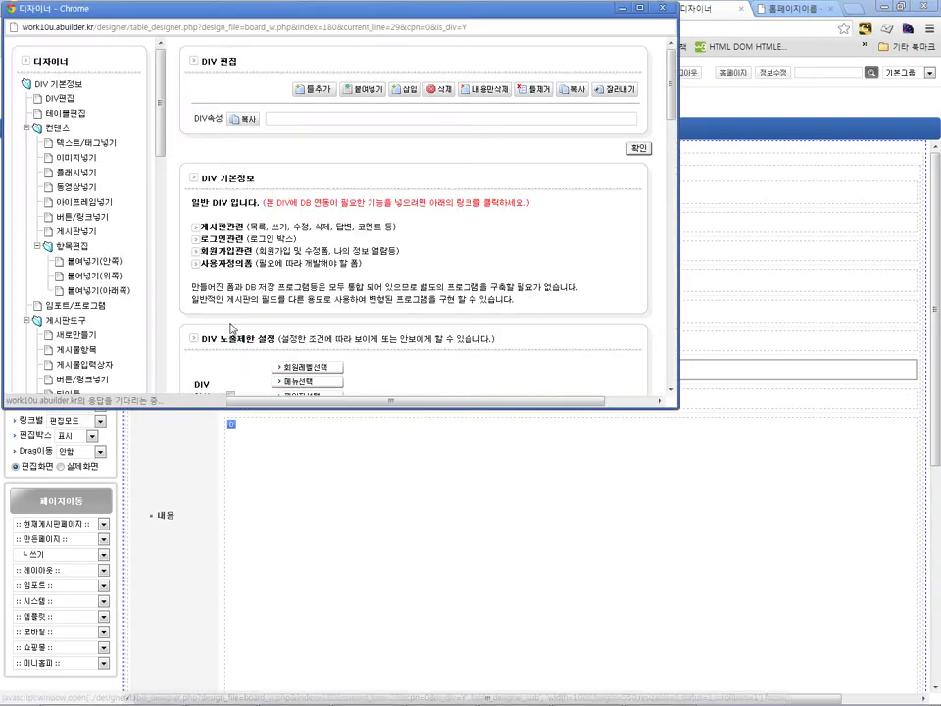
pyautogui.scroll(-3, 412, 174)
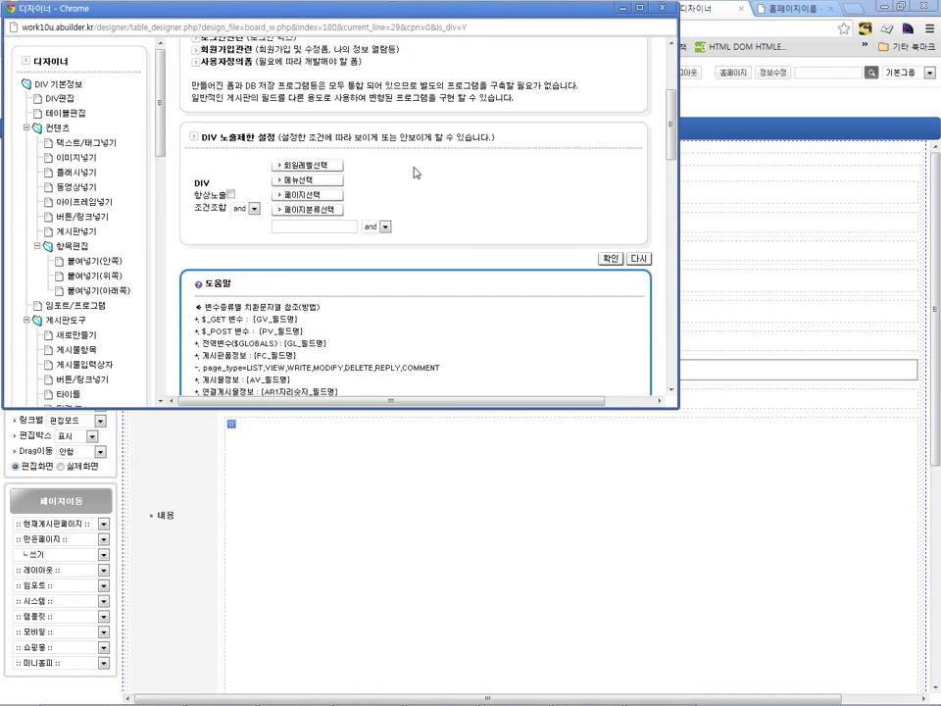
pyautogui.click(61, 98)
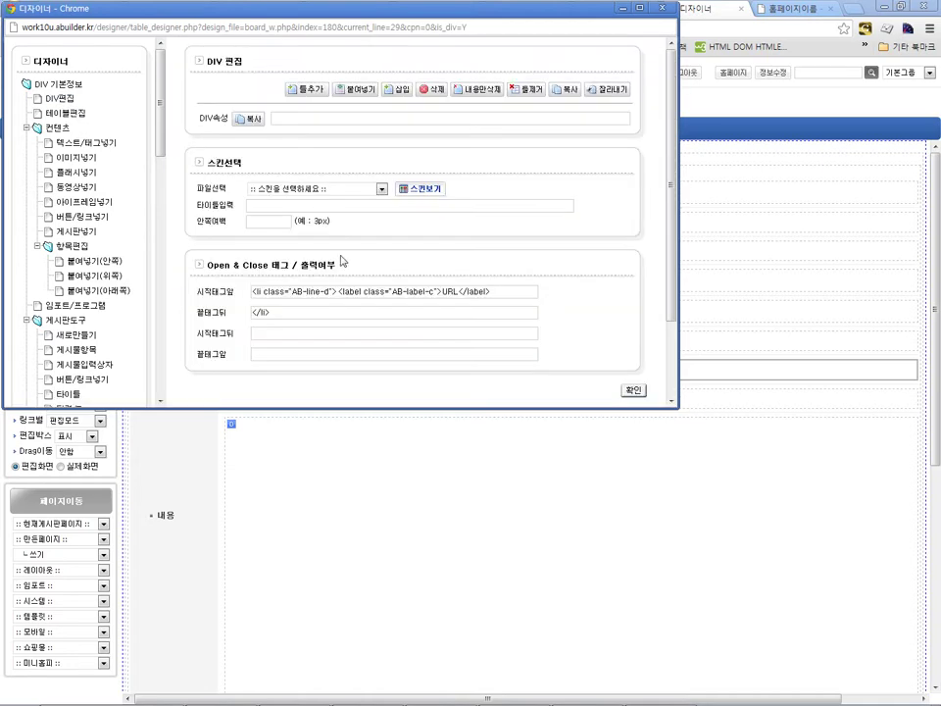
pyautogui.doubleClick(449, 291)
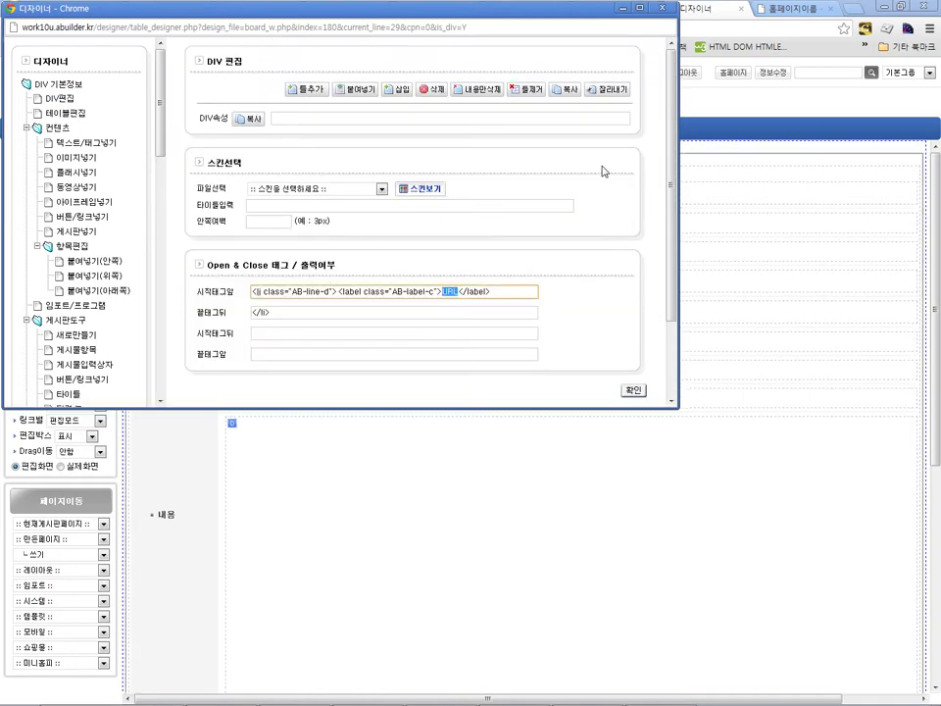
pyautogui.write('링')
pyautogui.write('사명')
pyautogui.press('Return')
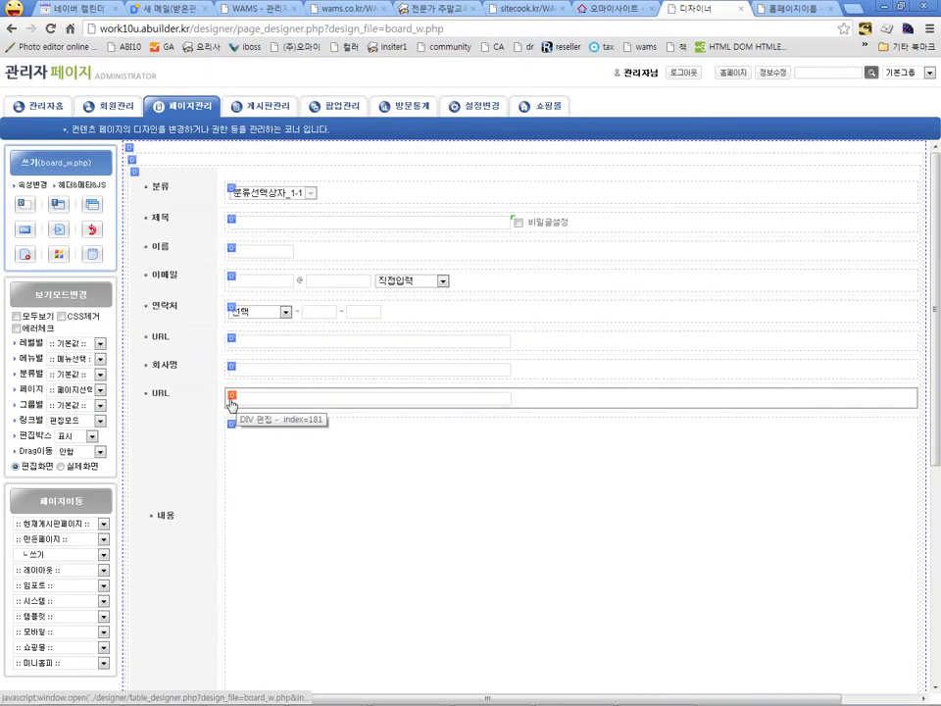
# Step: Relabel the third copied URL row as 주소 and confirm
pyautogui.click(232, 395)
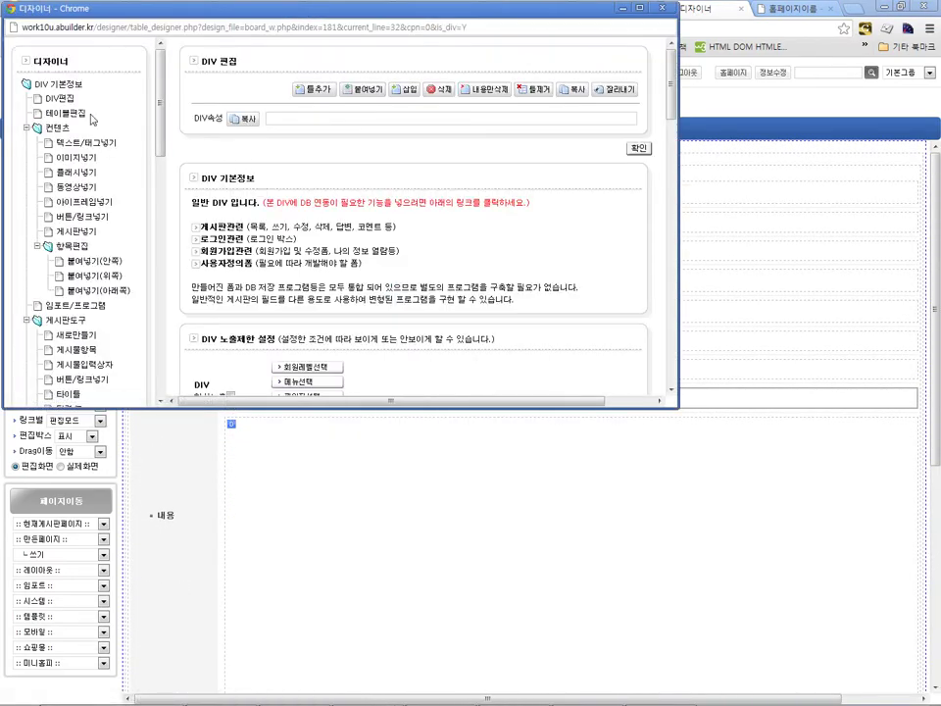
pyautogui.doubleClick(450, 291)
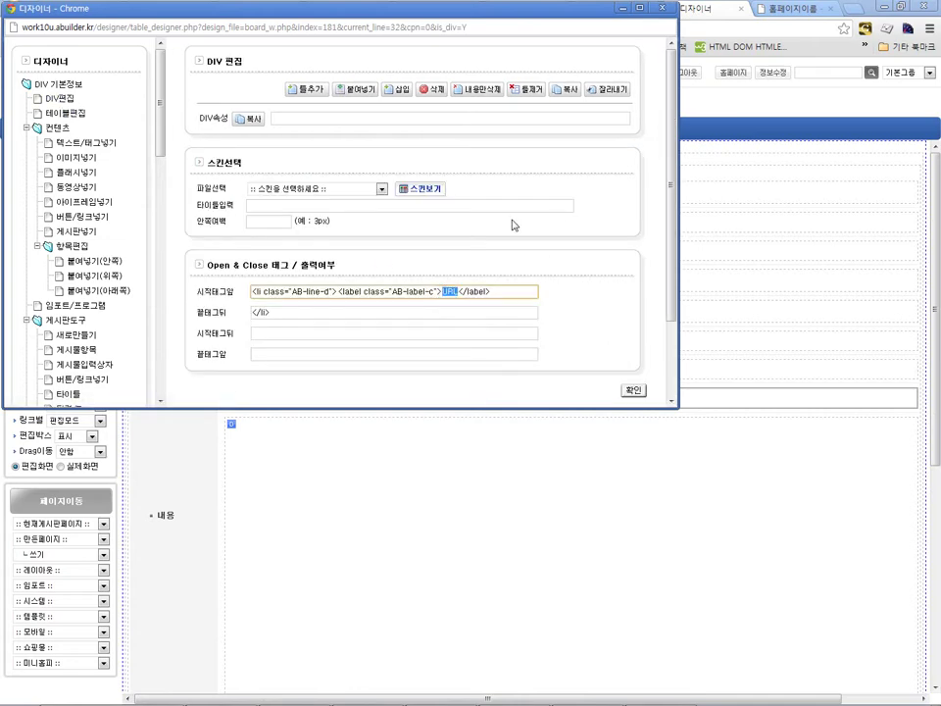
pyautogui.write('ㅈ')
pyautogui.write('주소')
pyautogui.scroll(-1, 510, 152)
pyautogui.click(633, 323)
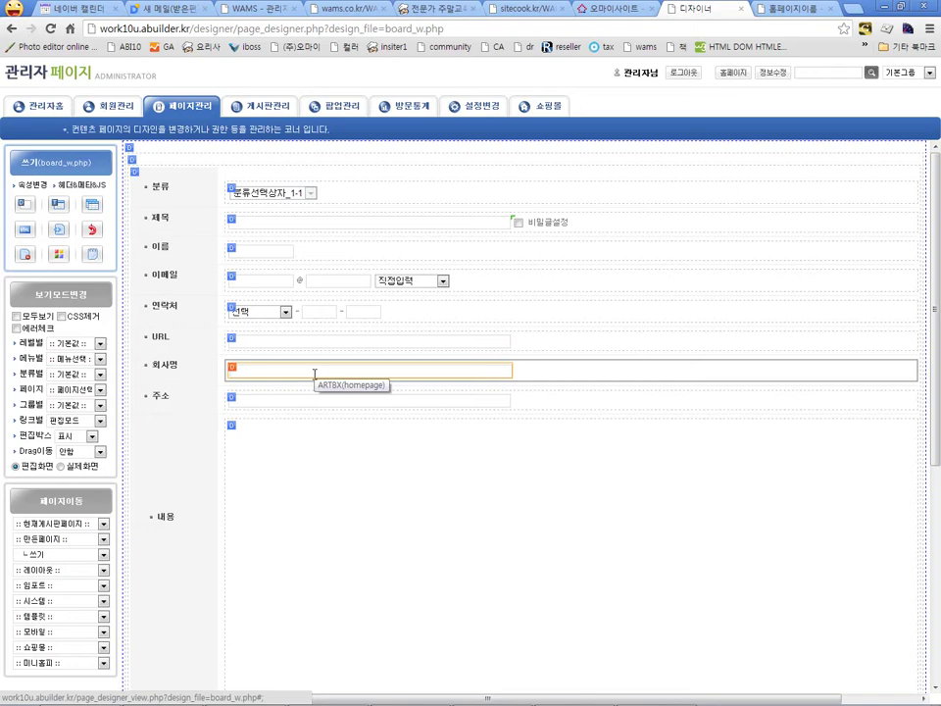
# Step: Bind the 회사명 input to 분류 category field 5 and clear the {MV_homepage} preset value
pyautogui.click(315, 373)
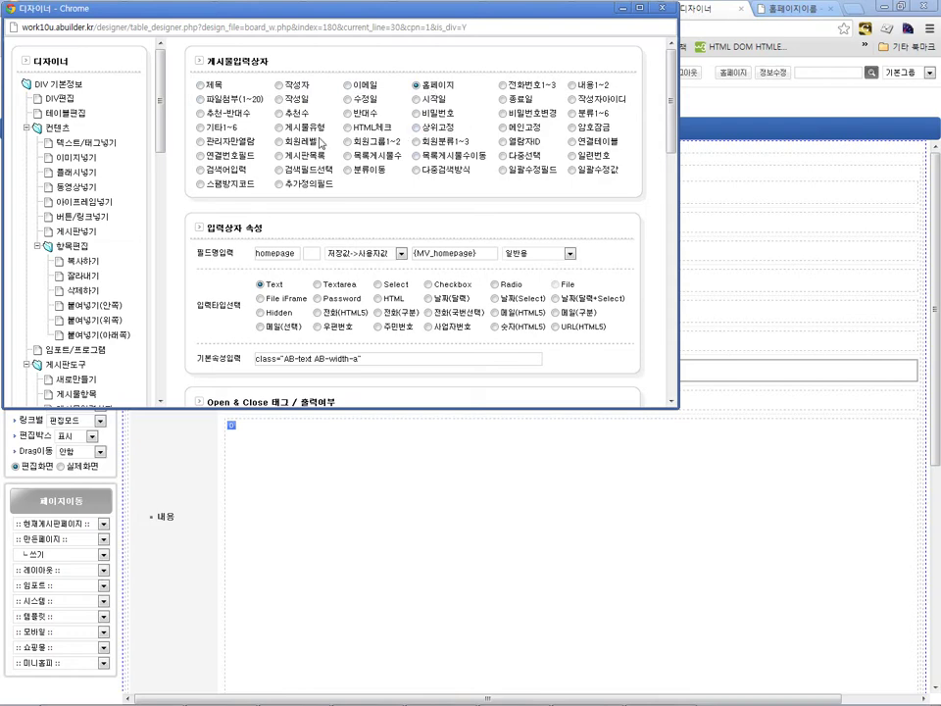
pyautogui.hotkey('alt', 'F4')
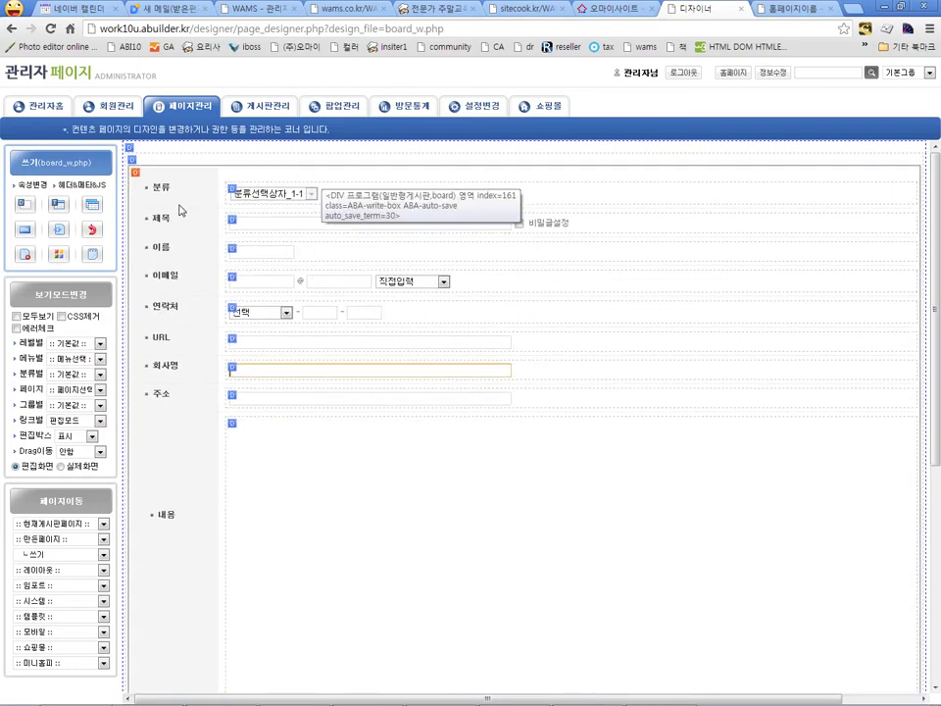
pyautogui.click(271, 284)
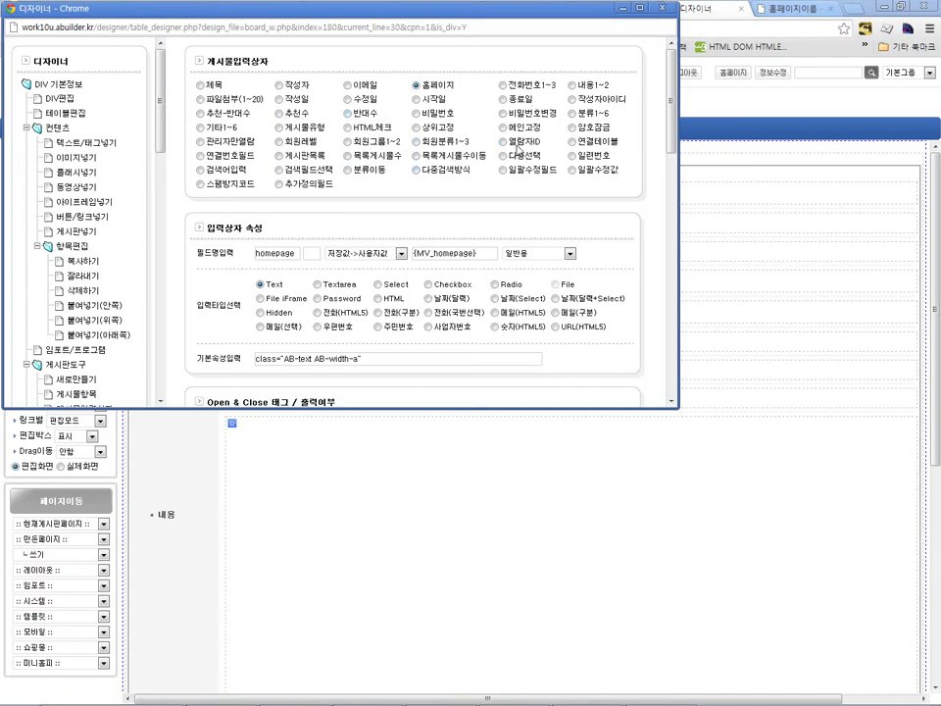
pyautogui.click(572, 113)
pyautogui.click(311, 253)
pyautogui.write('5')
pyautogui.press('Tab')
pyautogui.press('Tab')
pyautogui.press('BackSpace')
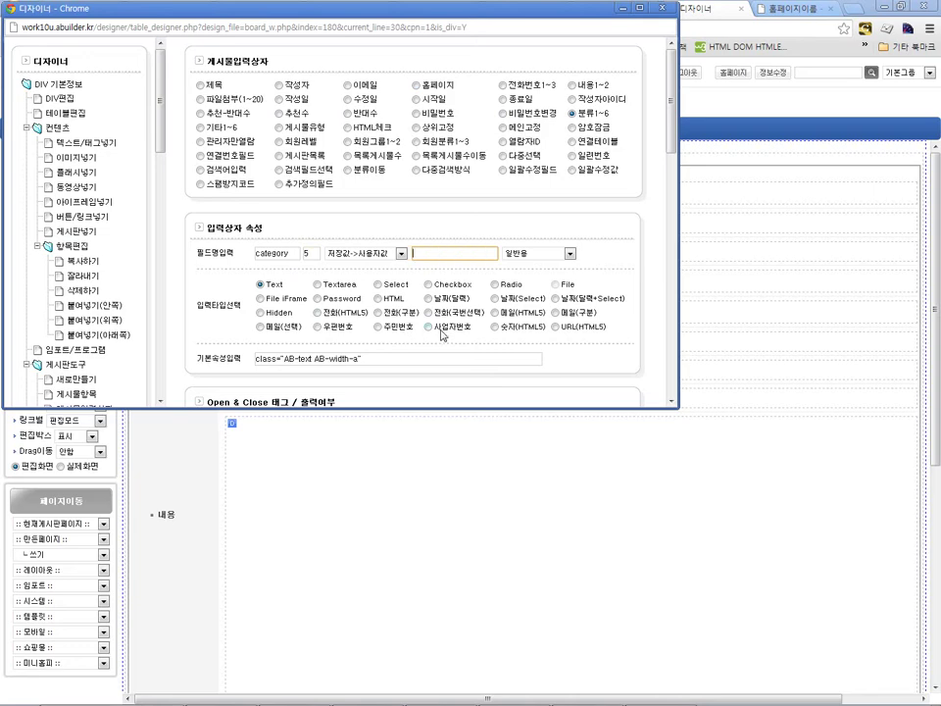
pyautogui.scroll(-1, 424, 347)
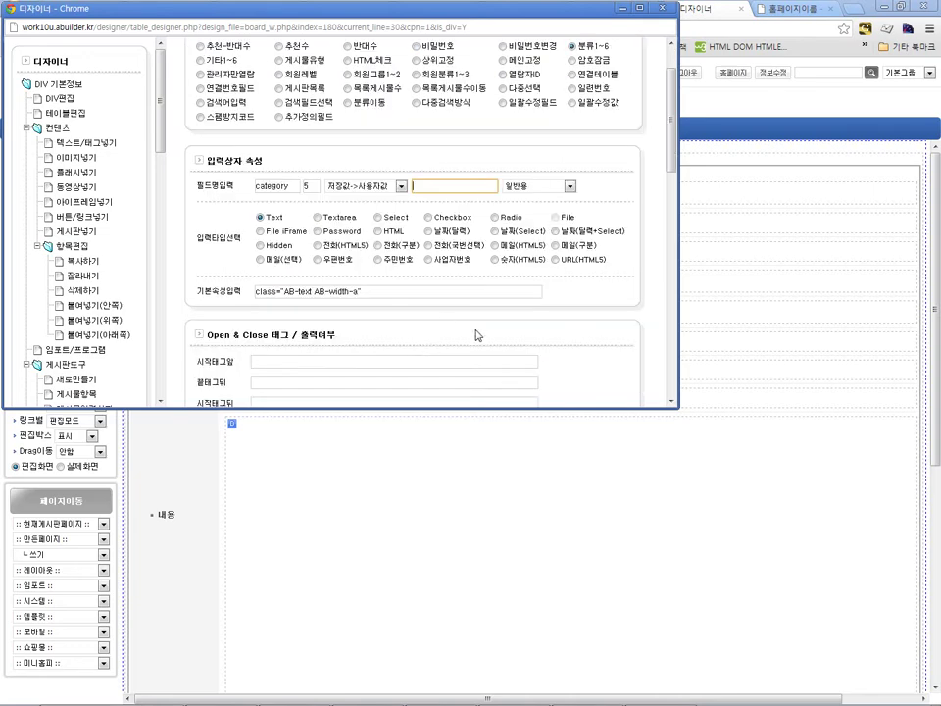
pyautogui.scroll(-1, 540, 326)
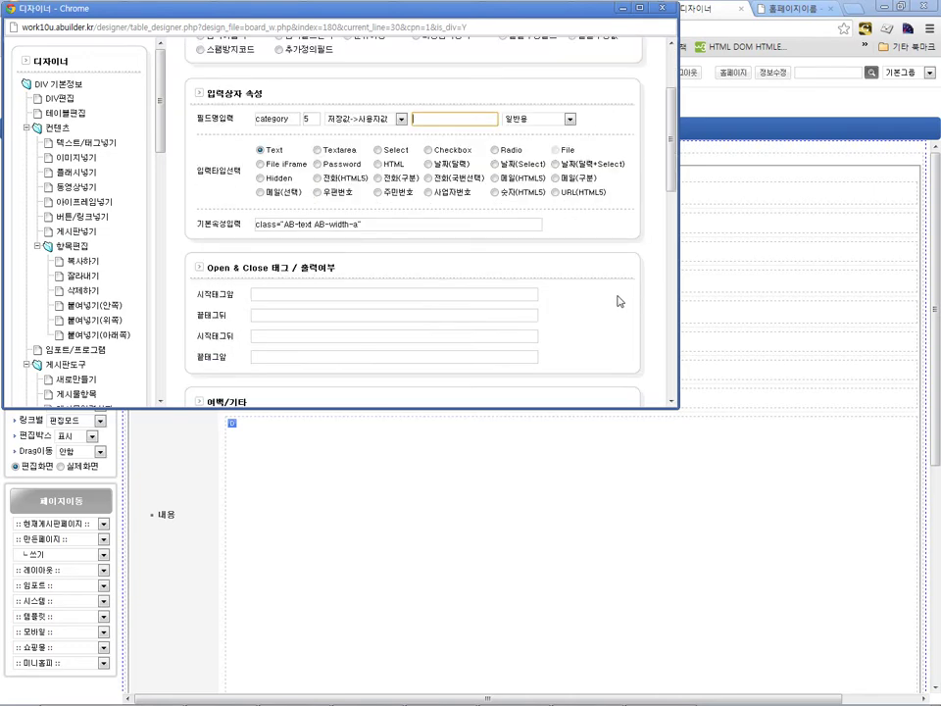
pyautogui.scroll(-2, 618, 304)
pyautogui.click(602, 341)
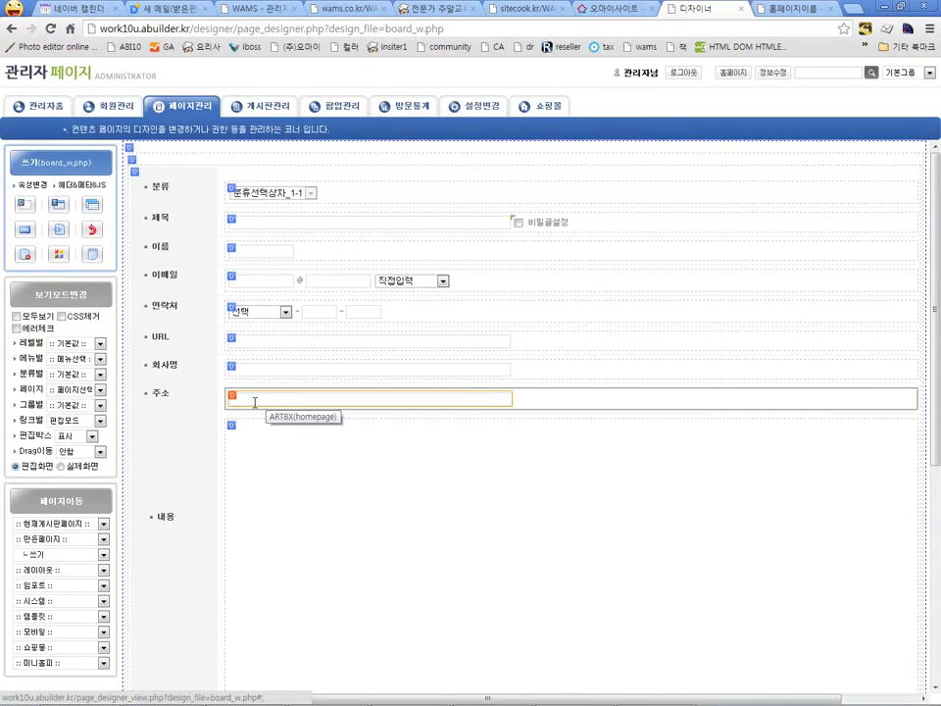
# Step: Bind the 주소 input to category field 6, delete the {MV_homepage} preset, and confirm
pyautogui.click(308, 401)
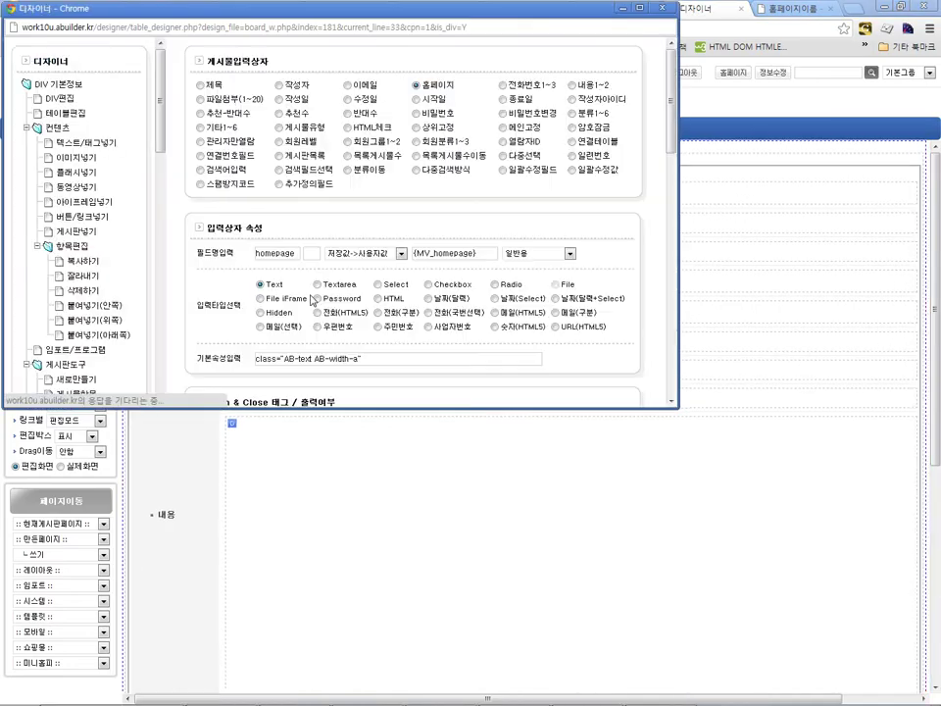
pyautogui.scroll(-1, 372, 266)
pyautogui.scroll(1, 432, 186)
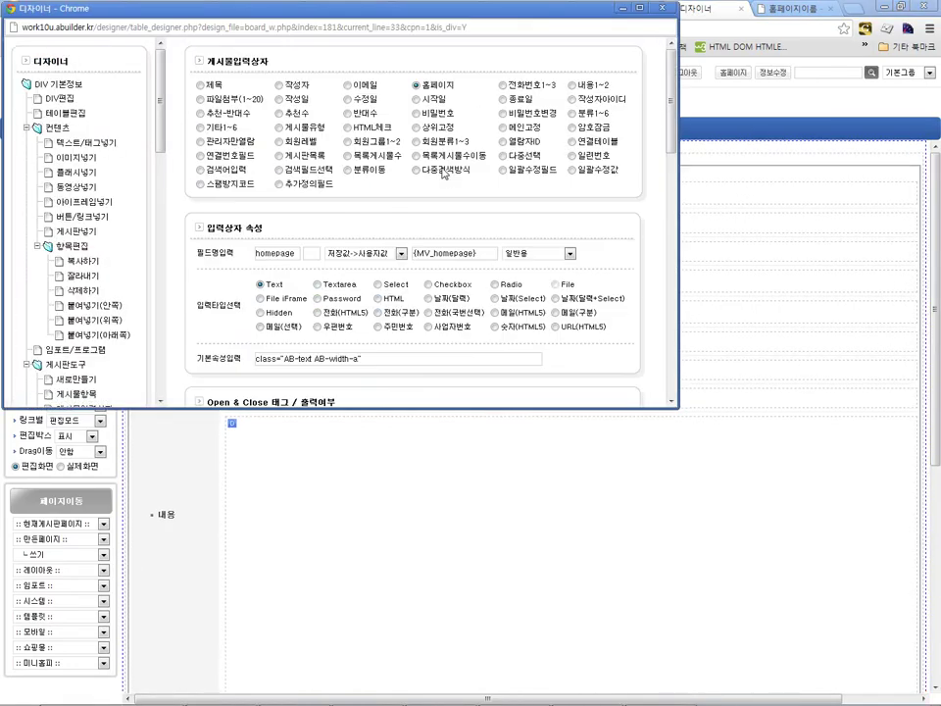
pyautogui.click(572, 114)
pyautogui.write('6')
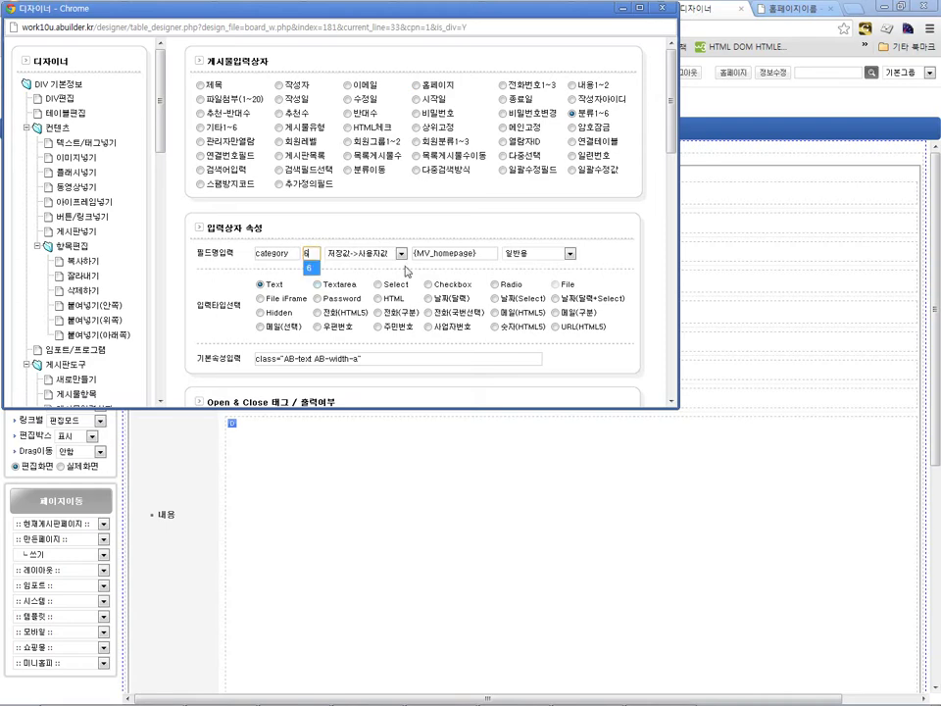
pyautogui.tripleClick(421, 253)
pyautogui.press('BackSpace')
pyautogui.scroll(-5, 431, 279)
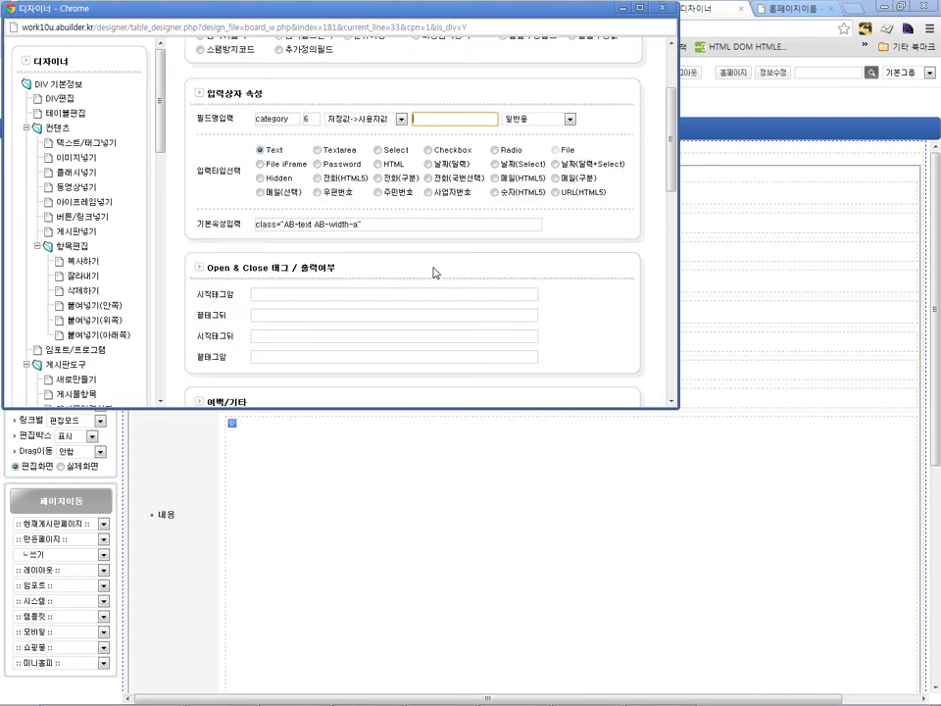
pyautogui.click(604, 274)
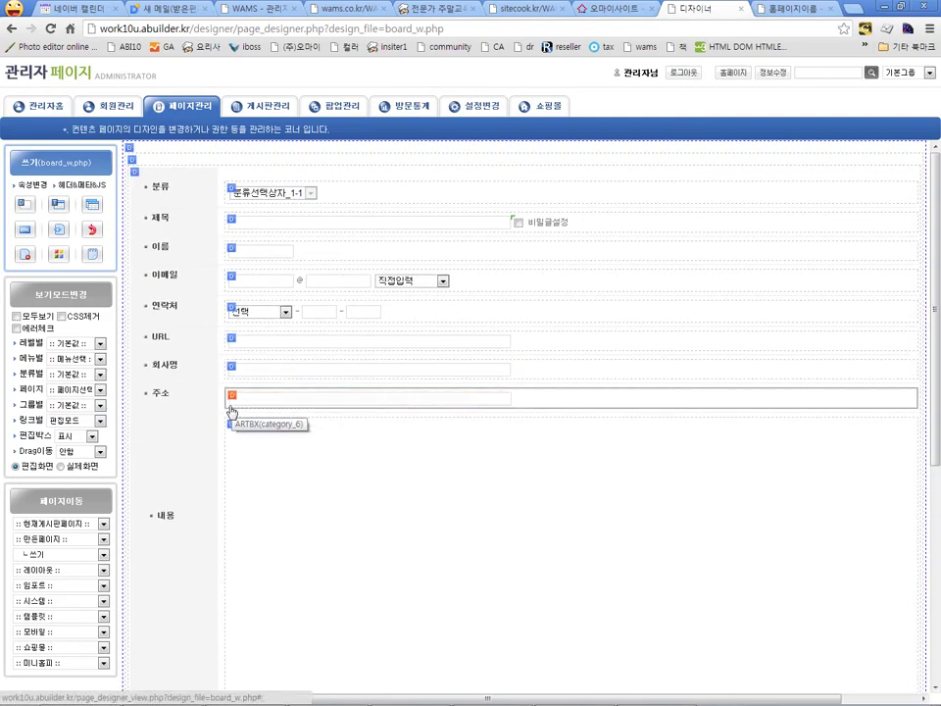
# Step: Submit a test post titled '테스트 글 입니다.', company 홈페이지요리사, a sample address, body ㅋㅋㅋ
pyautogui.click(60, 467)
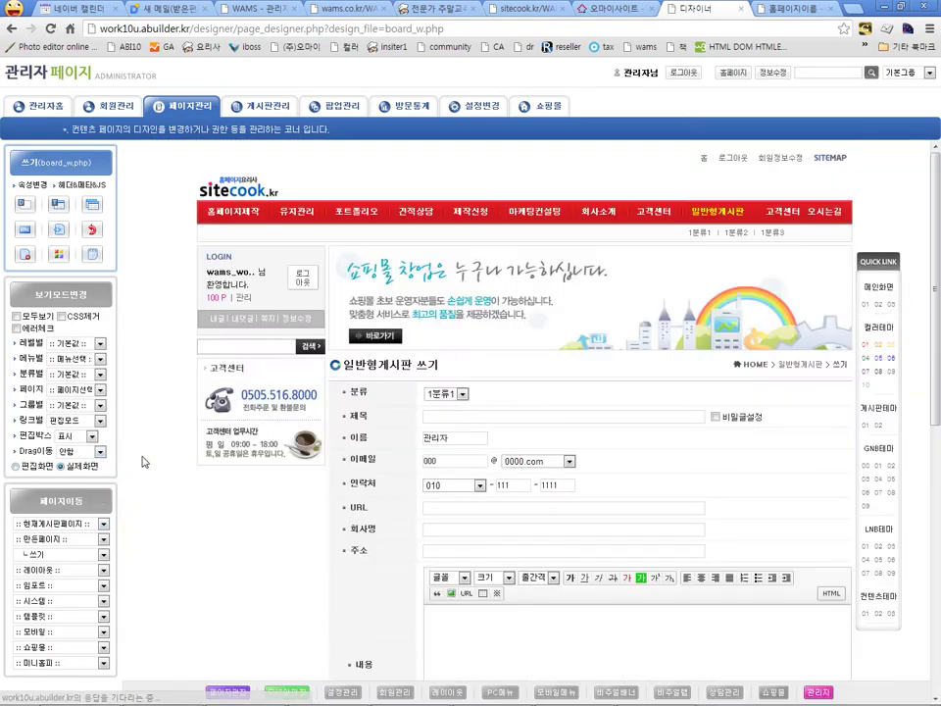
pyautogui.scroll(-1, 385, 402)
pyautogui.click(490, 212)
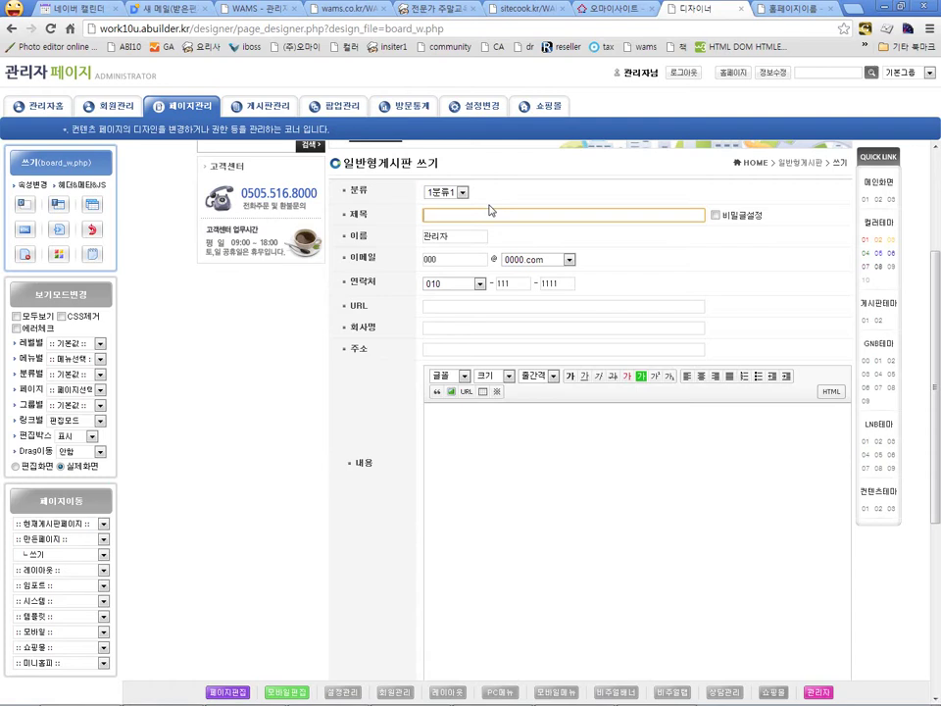
pyautogui.write('테스트 글 입니다.')
pyautogui.click(489, 327)
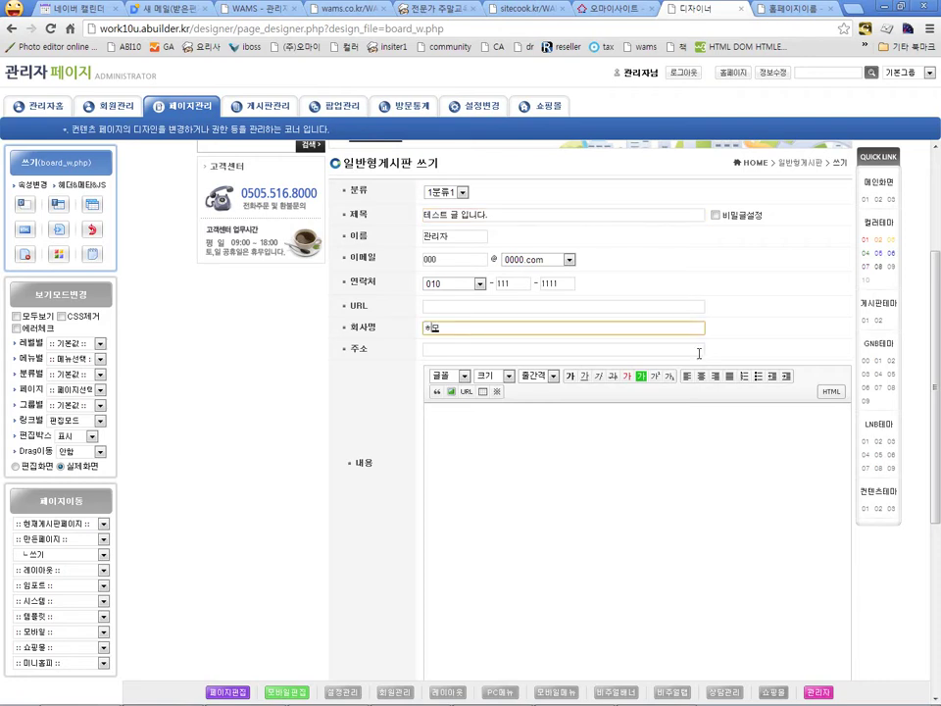
pyautogui.write('홈페이지요리사')
pyautogui.click(699, 351)
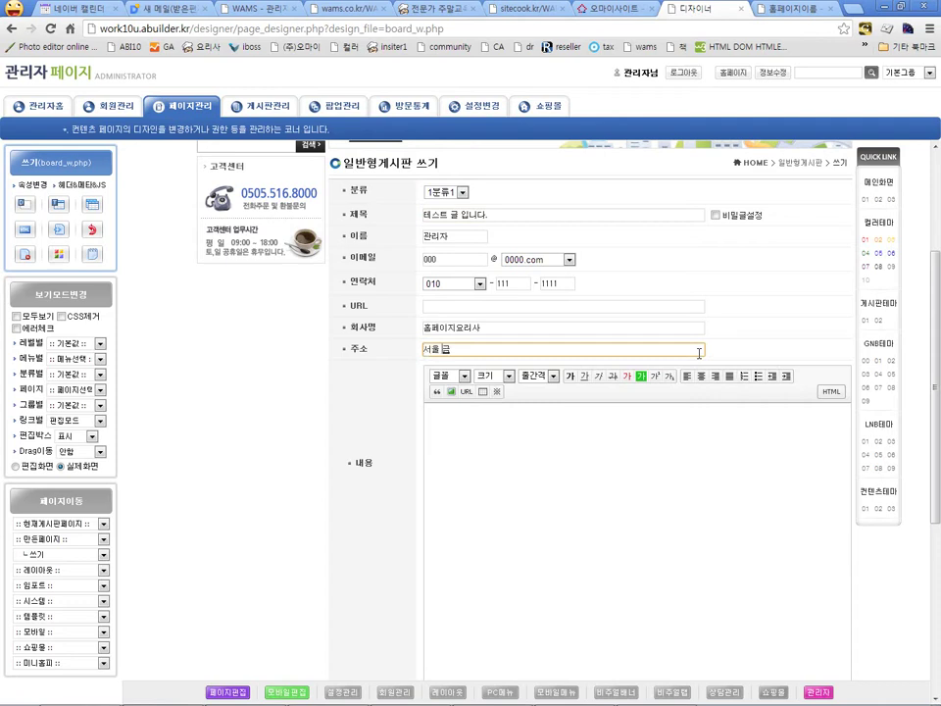
pyautogui.write('서울 금천구 가산동...')
pyautogui.click(598, 491)
pyautogui.write('ㅋㅋㅋ')
pyautogui.scroll(-5, 615, 483)
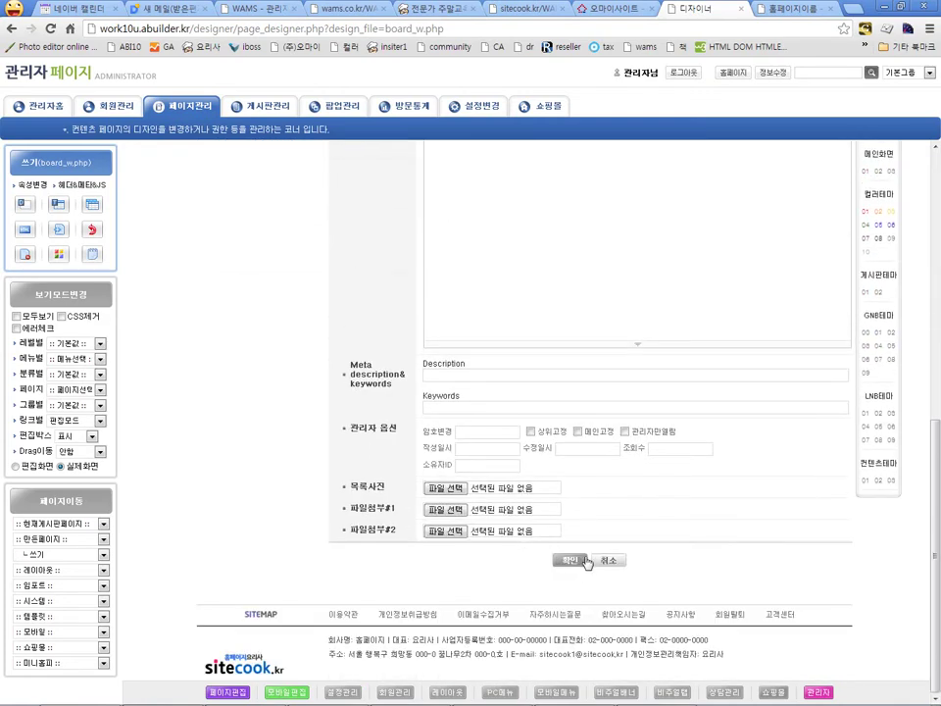
pyautogui.click(570, 560)
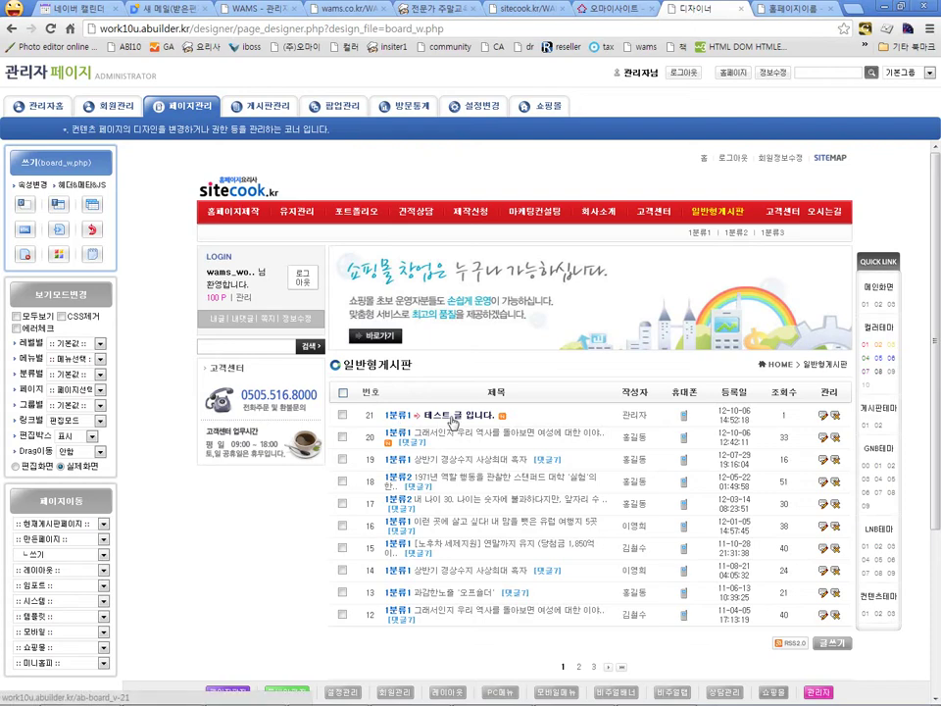
# Step: Open the 테스트 글 입니다. post and scroll down its view page to the detail fields
pyautogui.click(451, 417)
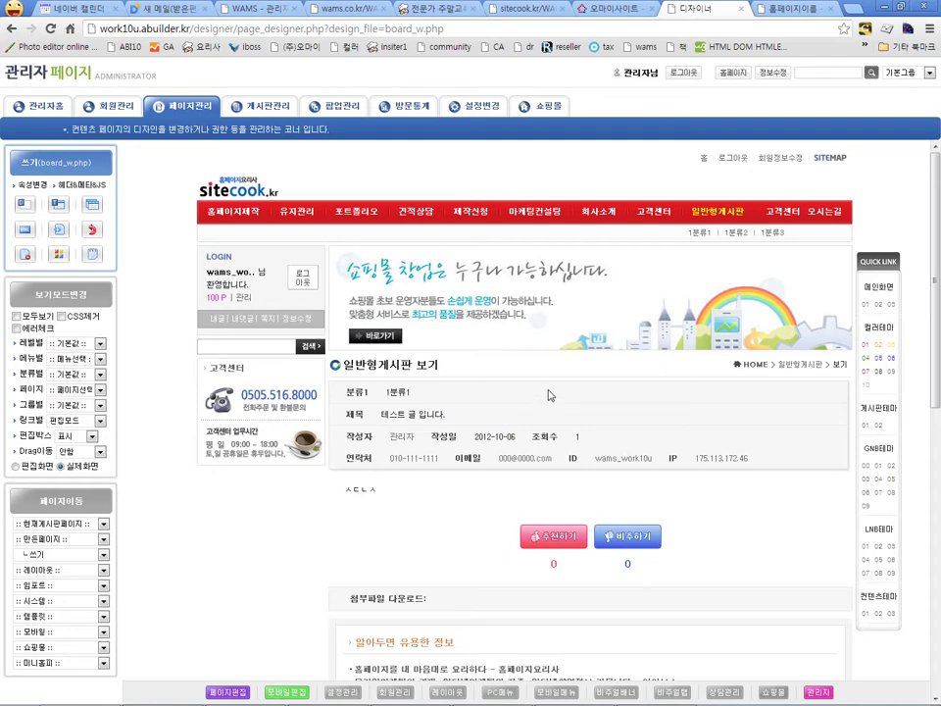
pyautogui.press('BackSpace')
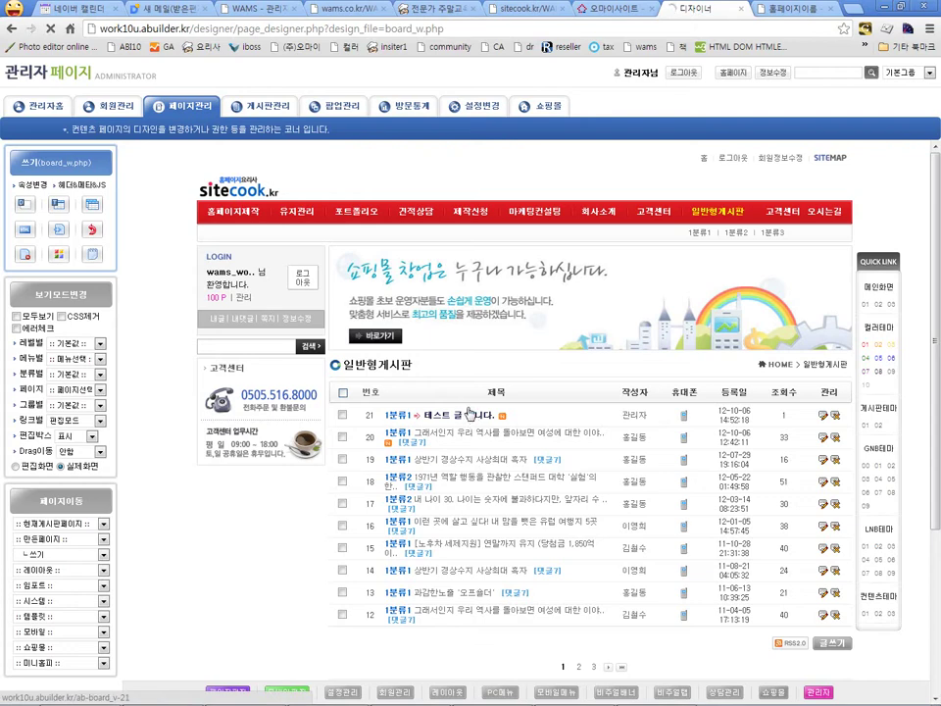
pyautogui.click(473, 416)
pyautogui.scroll(-1, 467, 446)
pyautogui.scroll(-2, 569, 437)
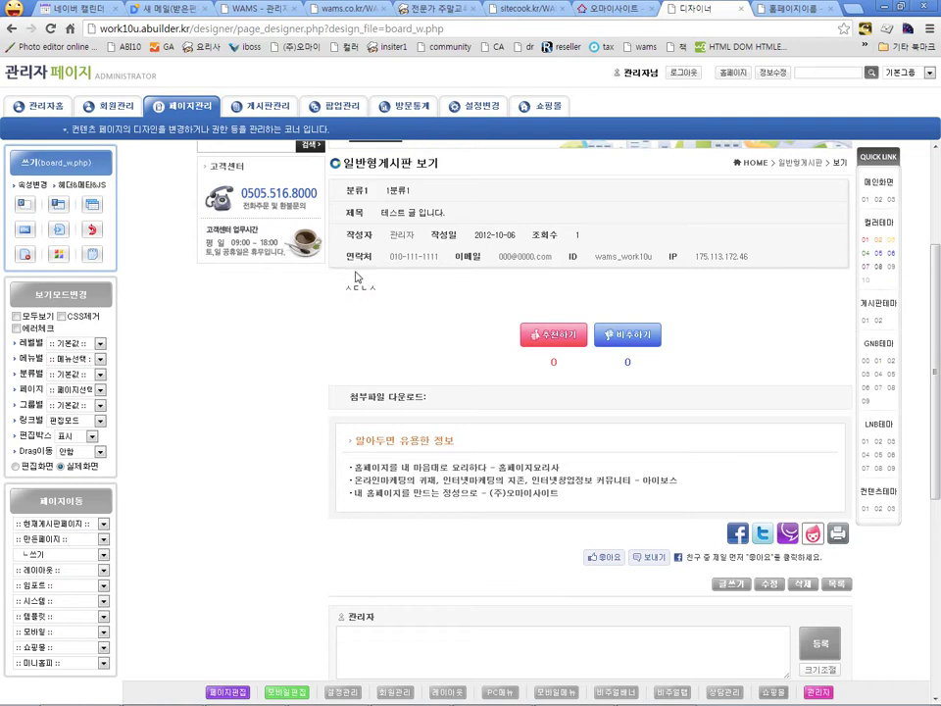
pyautogui.doubleClick(366, 289)
# Step: Put the board view page into design editing and apply the board block's import setting
pyautogui.click(233, 692)
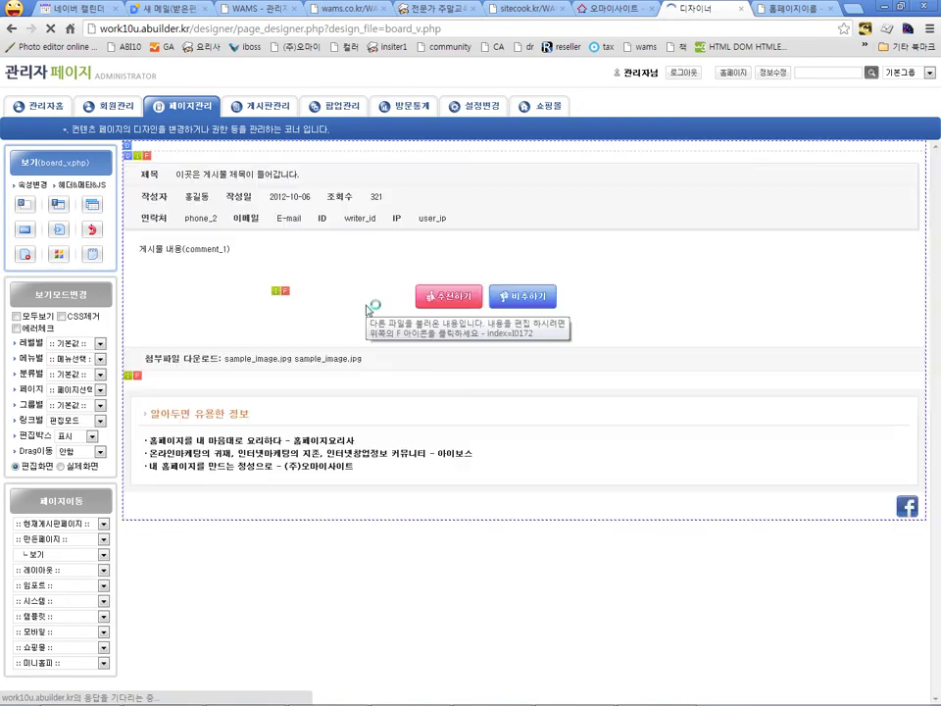
pyautogui.click(149, 160)
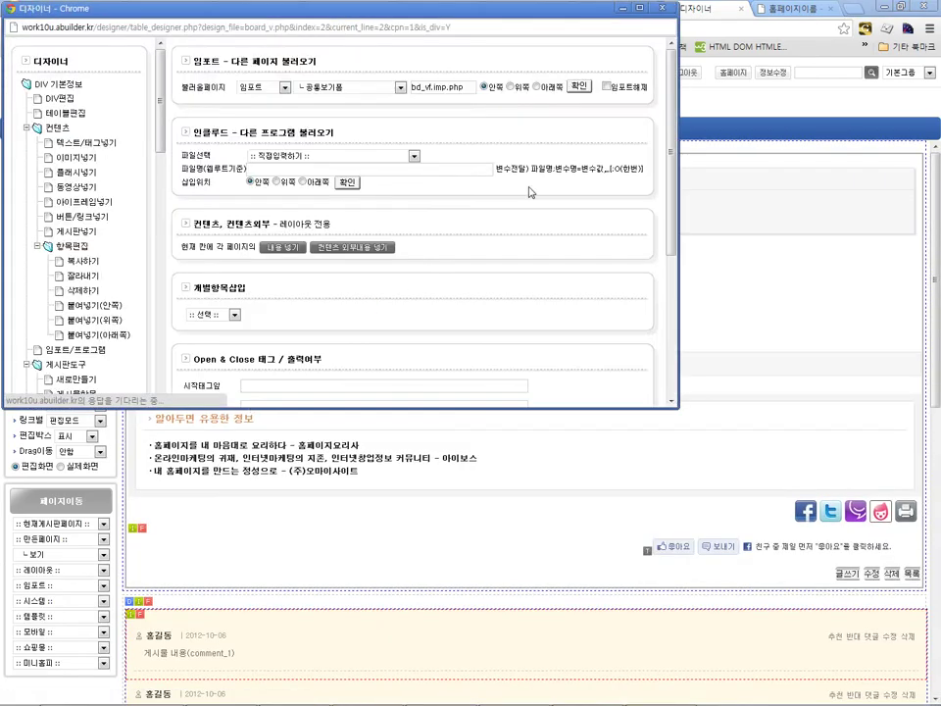
pyautogui.click(581, 86)
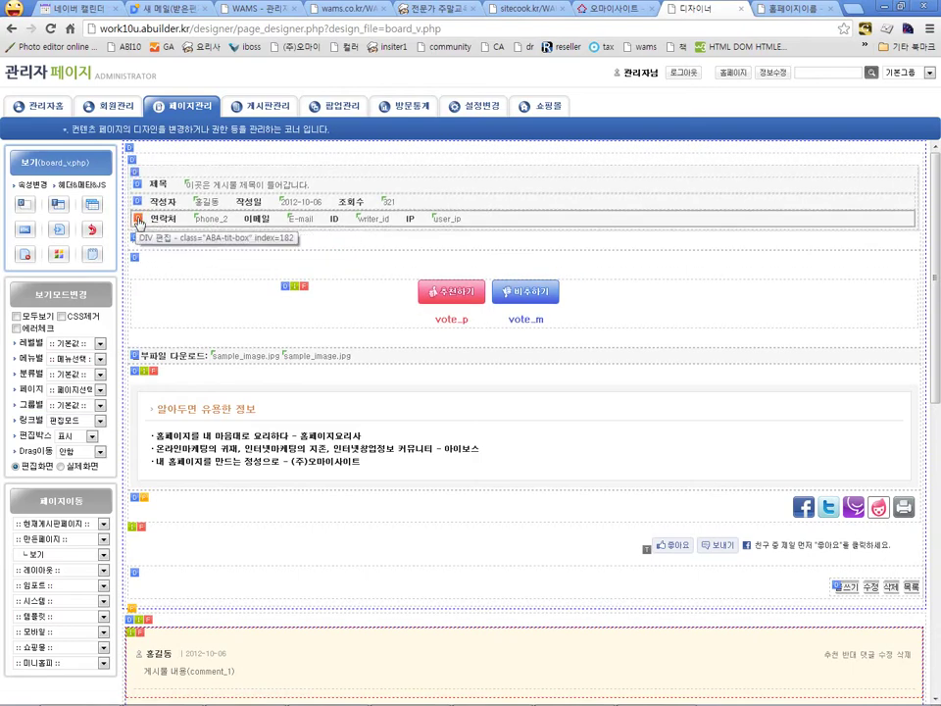
# Step: Copy the 연락처 row and paste the duplicate directly below the original
pyautogui.click(138, 218)
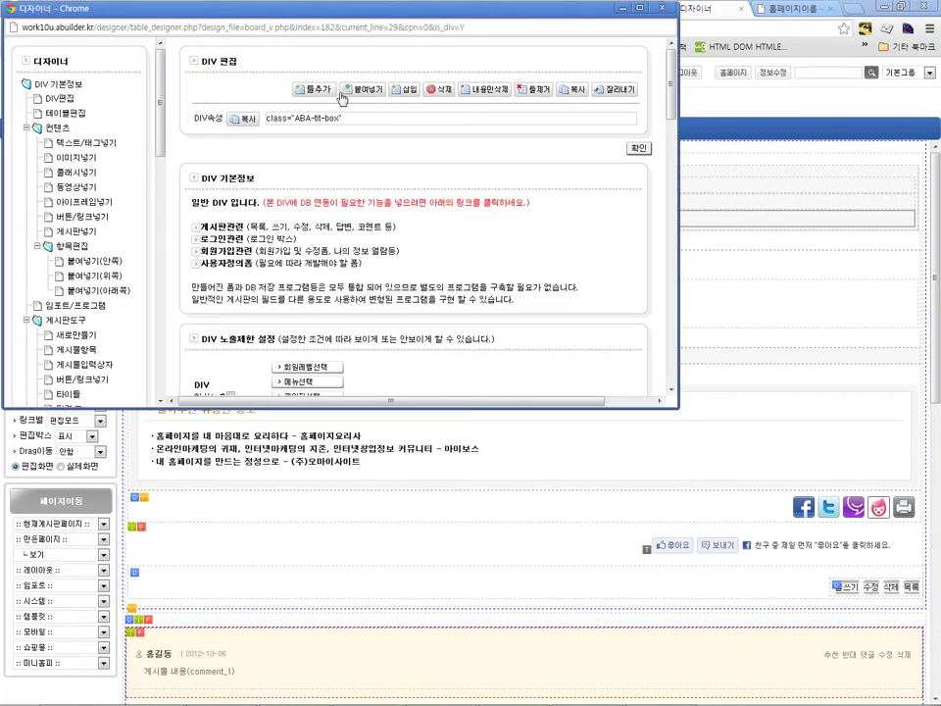
pyautogui.click(572, 90)
pyautogui.click(355, 232)
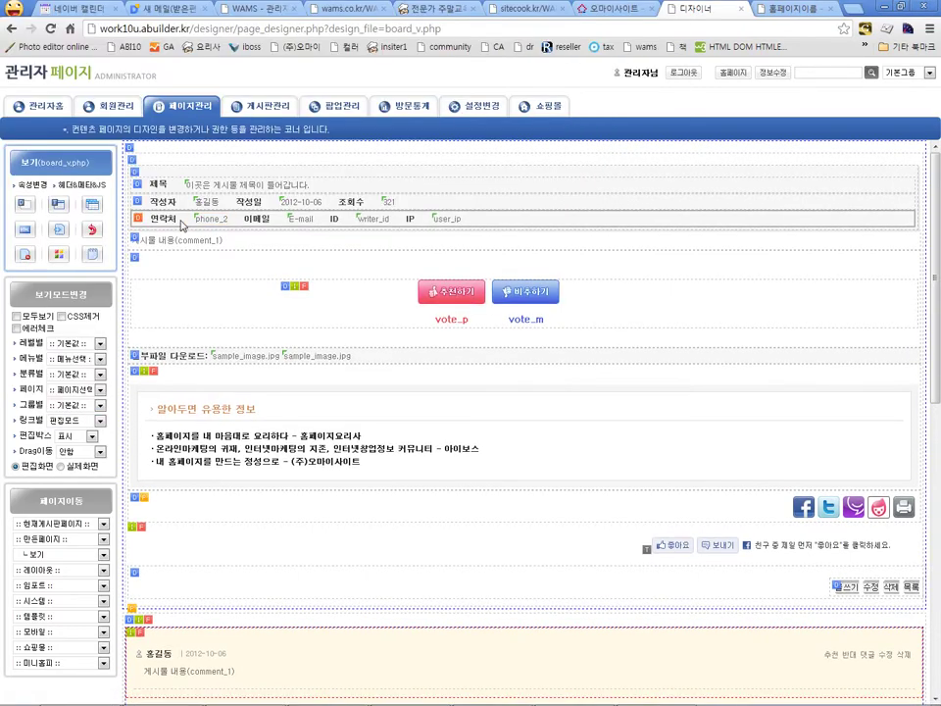
pyautogui.click(138, 220)
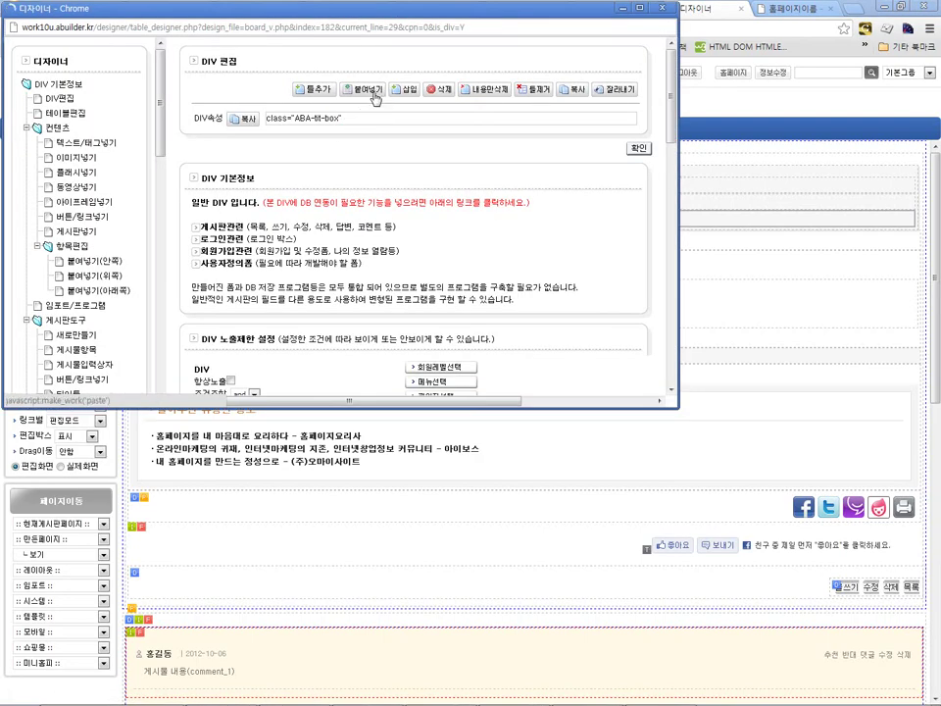
pyautogui.click(365, 90)
pyautogui.click(639, 148)
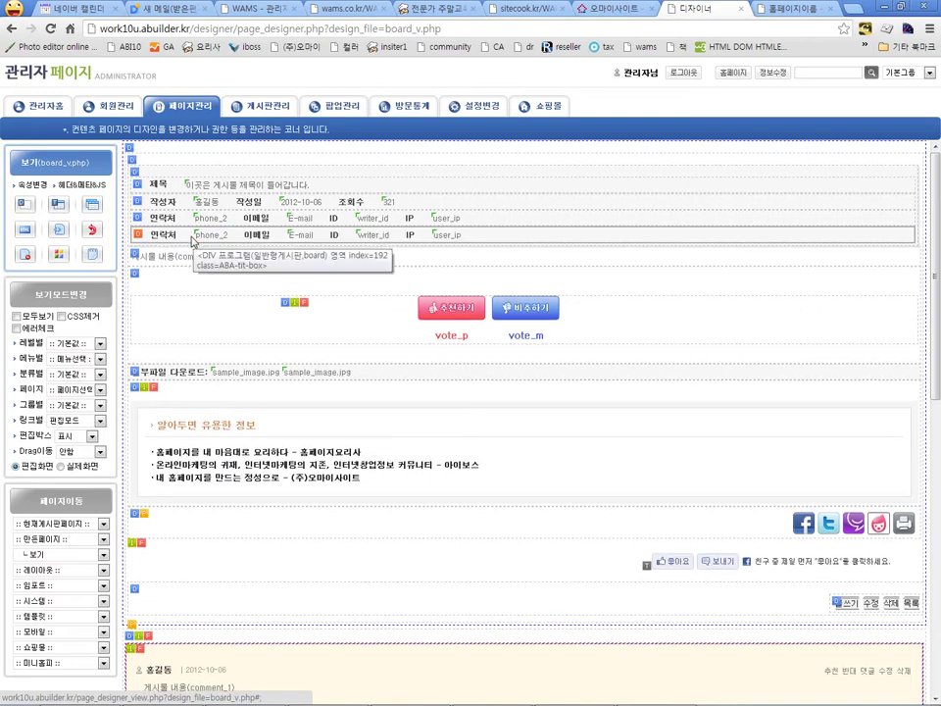
# Step: Change the duplicated row's 연락처 label to 회사명
pyautogui.click(205, 238)
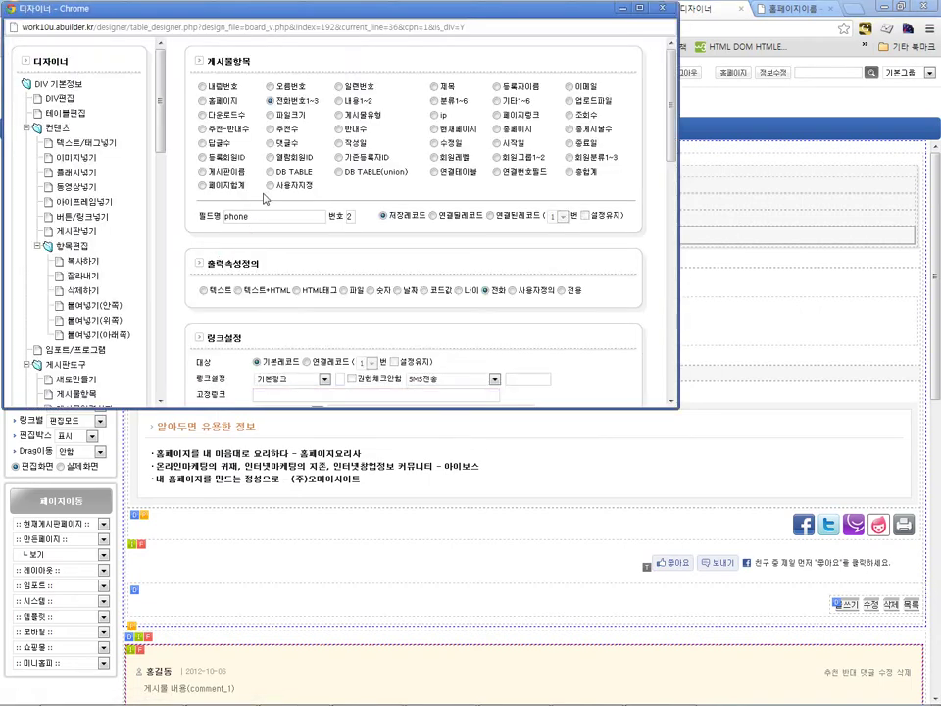
pyautogui.scroll(-2, 265, 194)
pyautogui.doubleClick(321, 306)
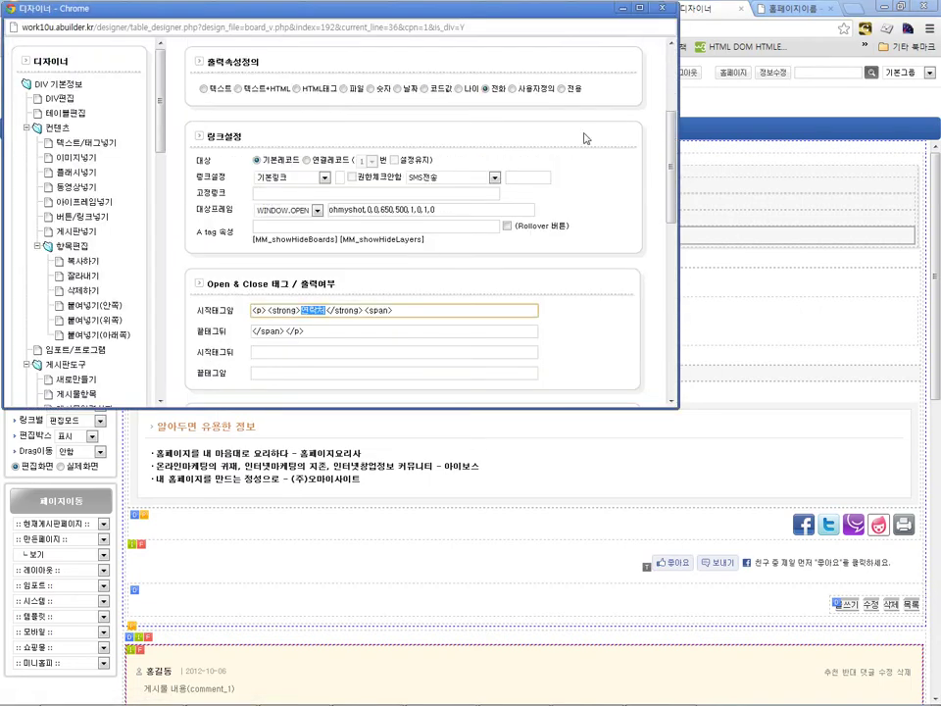
pyautogui.write('e')
pyautogui.write('회사명')
pyautogui.scroll(-2, 478, 281)
pyautogui.click(608, 357)
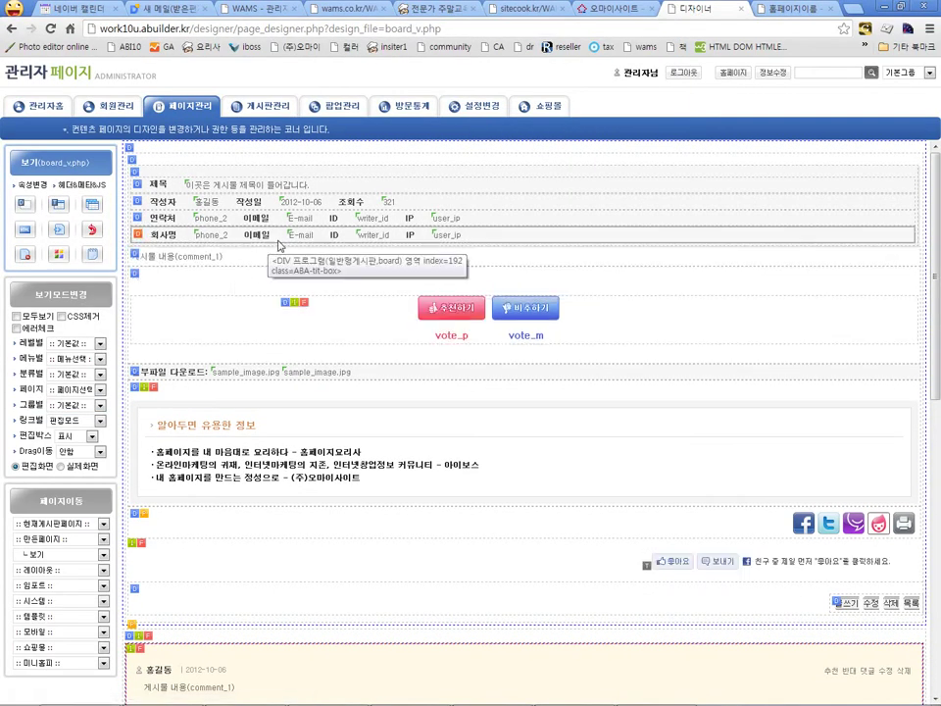
# Step: Set the 회사명 value field to category 5, output as plain text
pyautogui.click(208, 235)
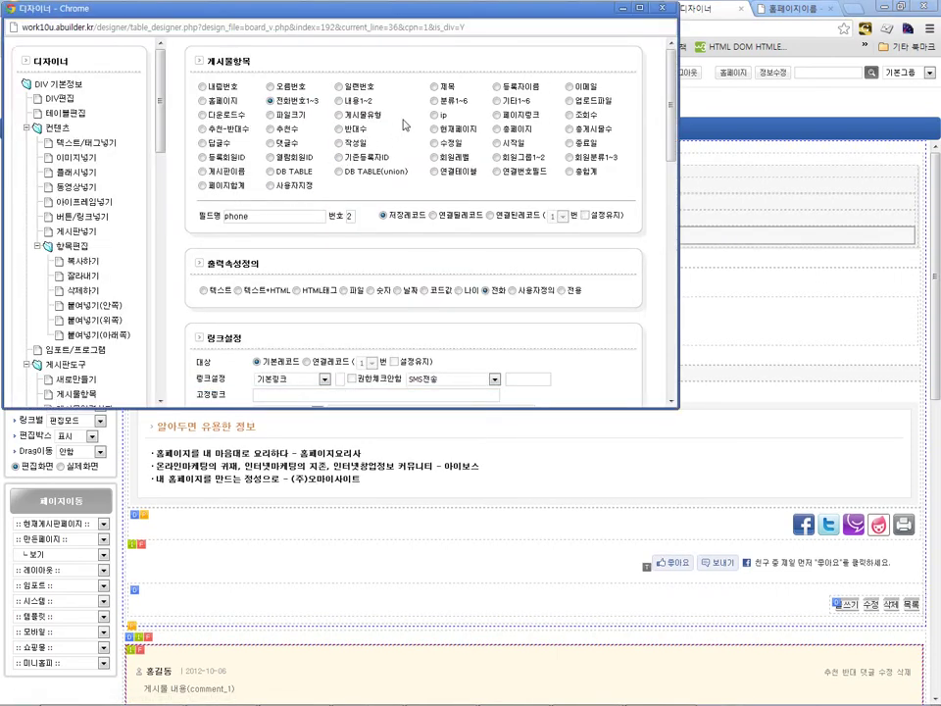
pyautogui.click(435, 100)
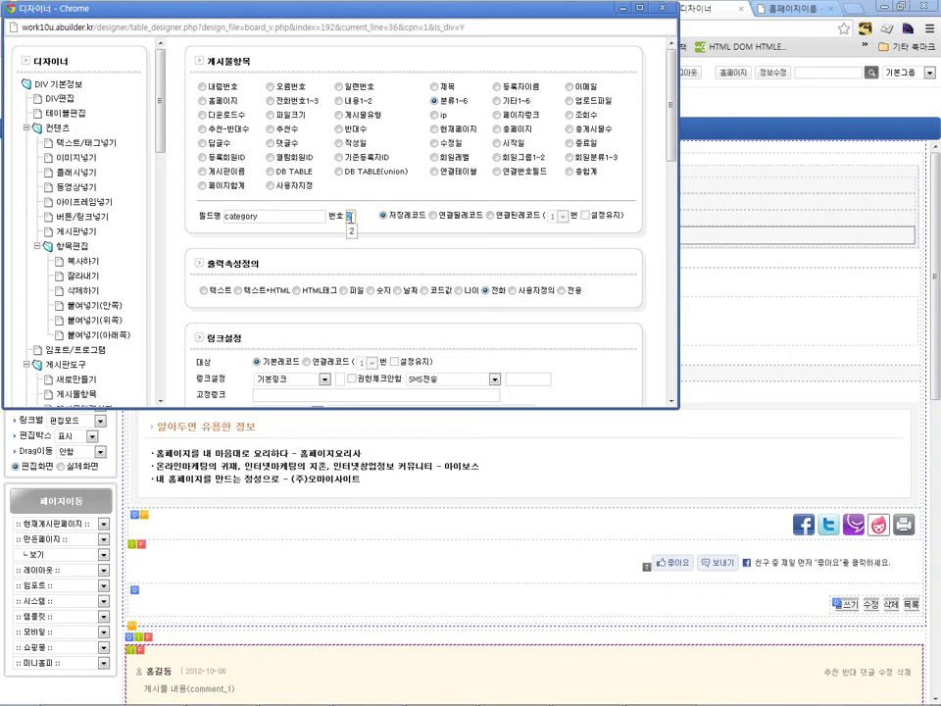
pyautogui.doubleClick(349, 216)
pyautogui.hotkey('alt', 'F4')
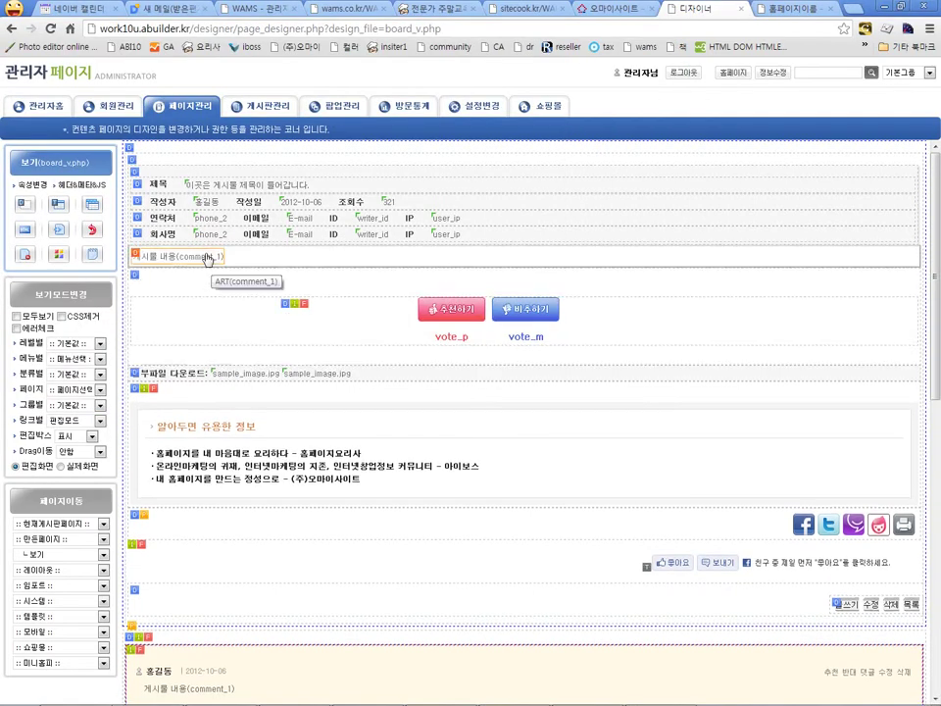
pyautogui.click(206, 238)
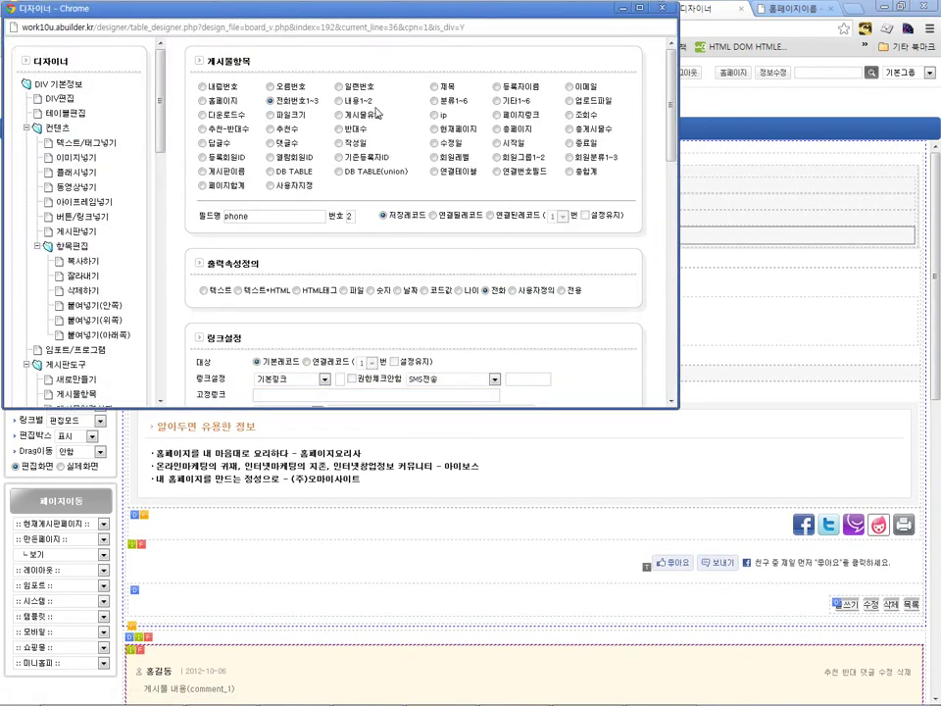
pyautogui.doubleClick(349, 216)
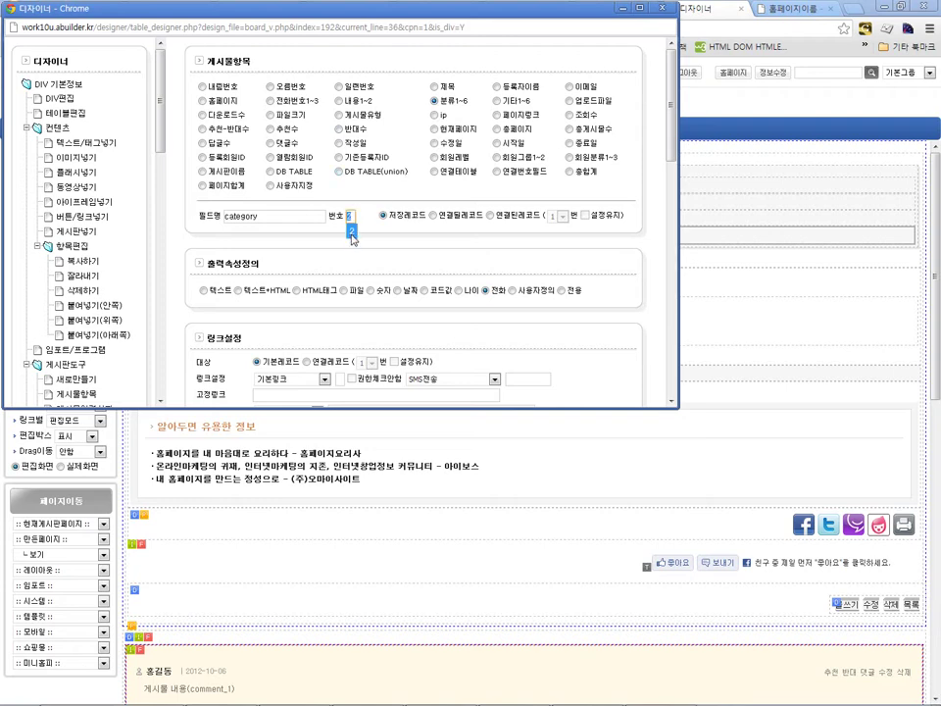
pyautogui.write('5')
pyautogui.scroll(-3, 480, 246)
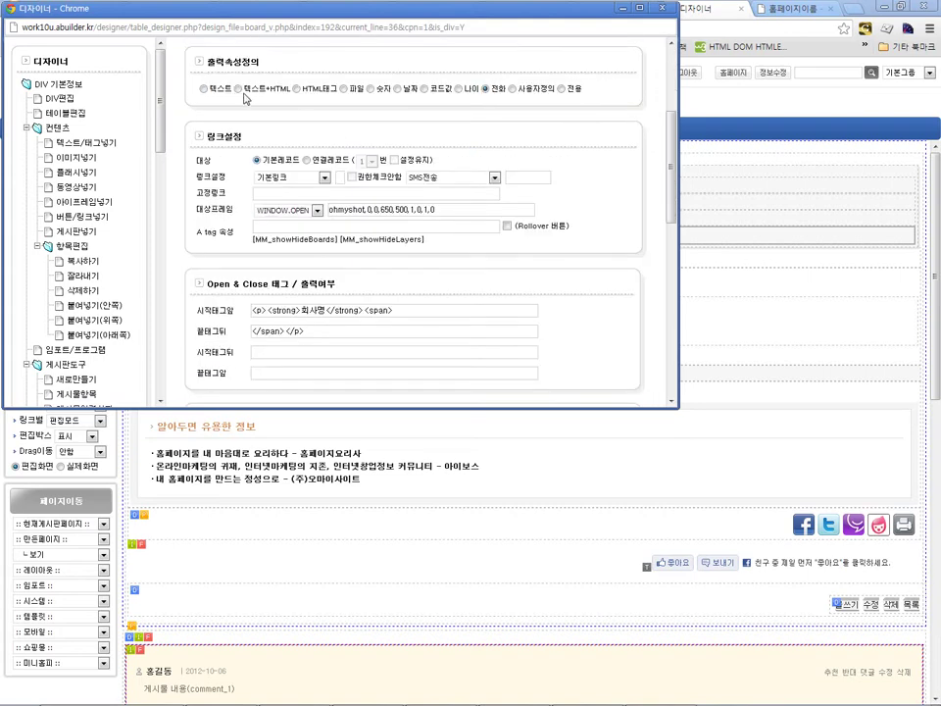
pyautogui.click(205, 87)
pyautogui.scroll(-4, 465, 193)
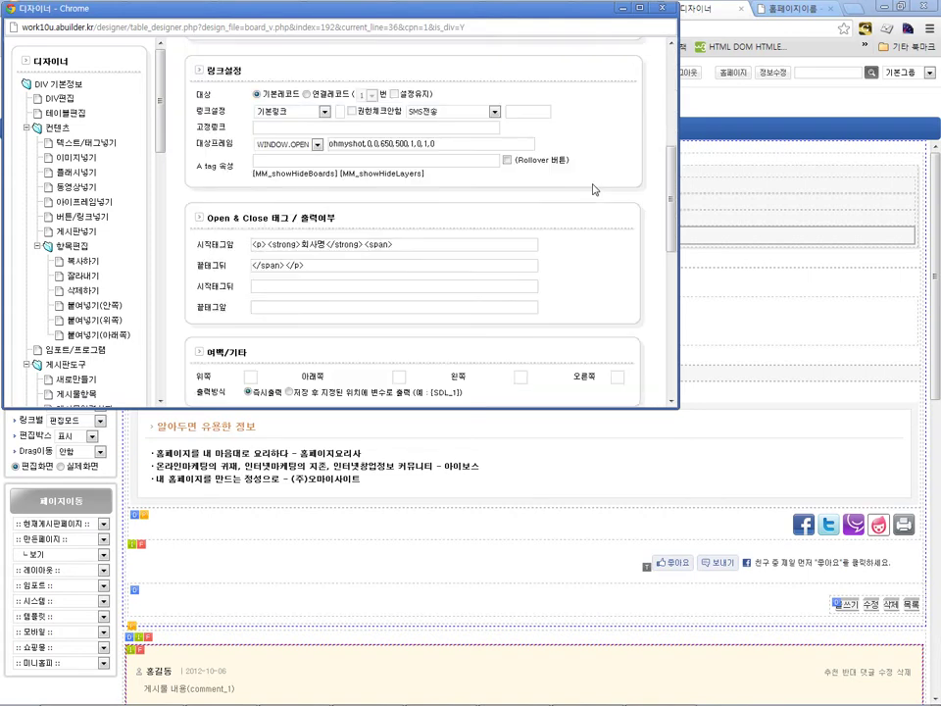
pyautogui.click(604, 360)
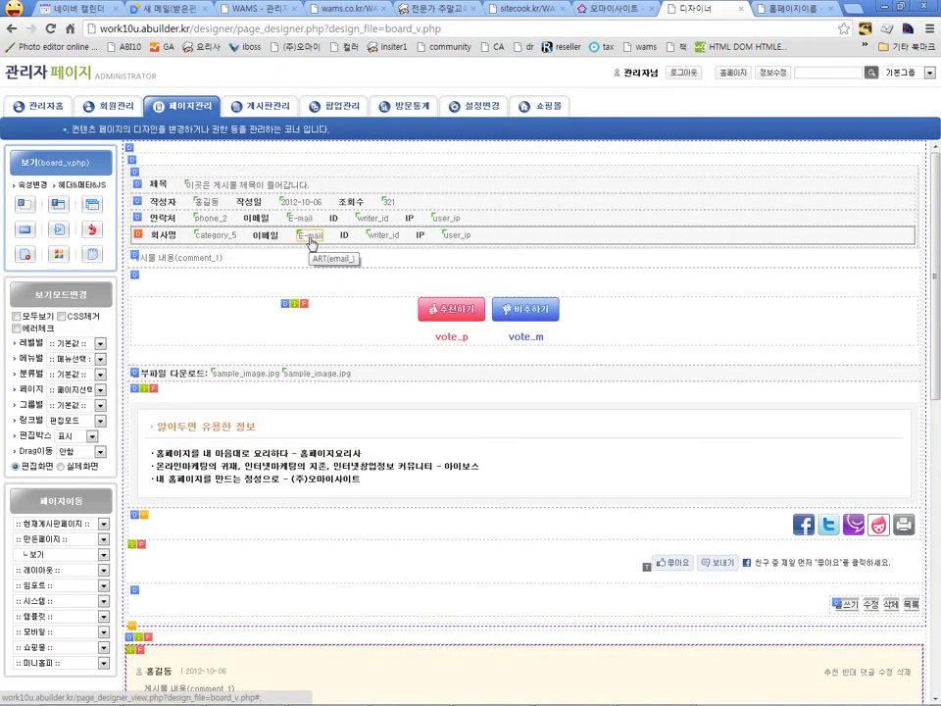
# Step: Make the e-mail field category 6 and relabel it from 이메일 to 주소
pyautogui.click(311, 239)
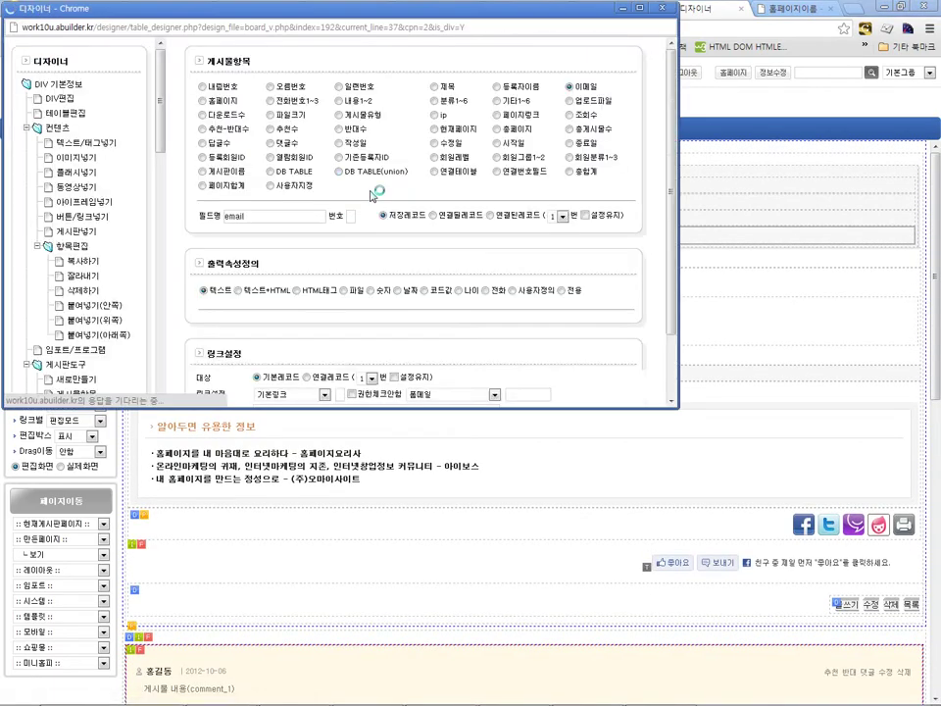
pyautogui.click(434, 100)
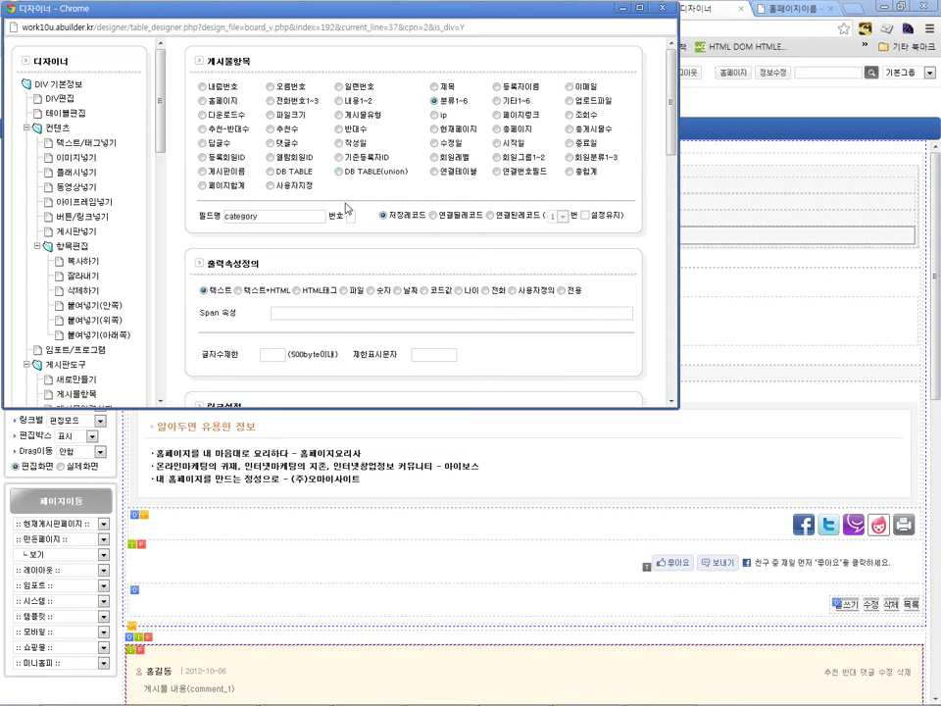
pyautogui.write('6')
pyautogui.scroll(-2, 610, 176)
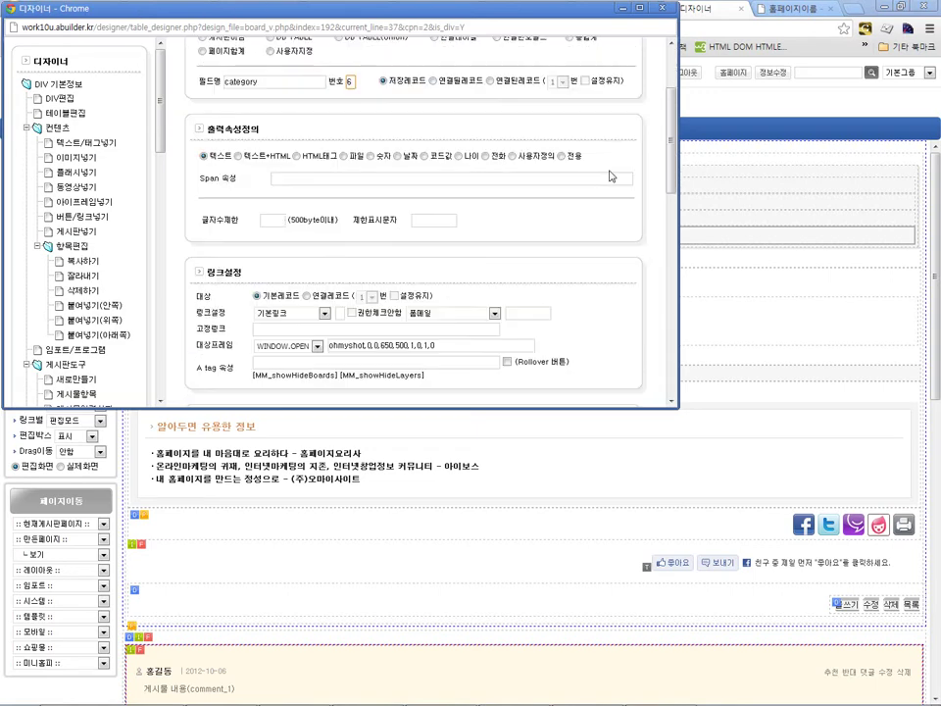
pyautogui.scroll(-2, 555, 177)
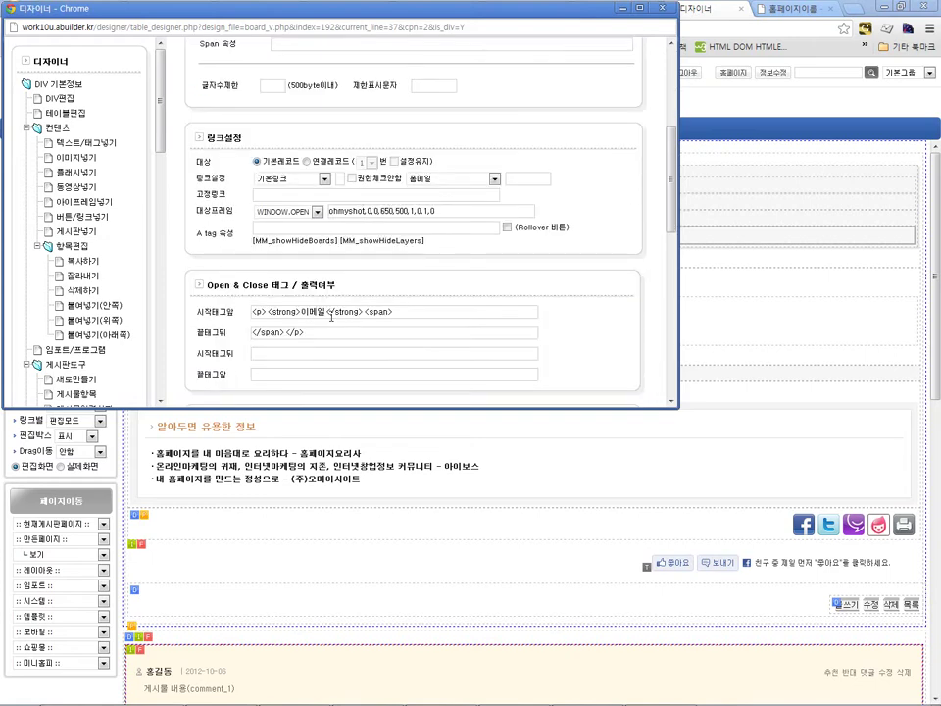
pyautogui.doubleClick(323, 313)
pyautogui.write('주소')
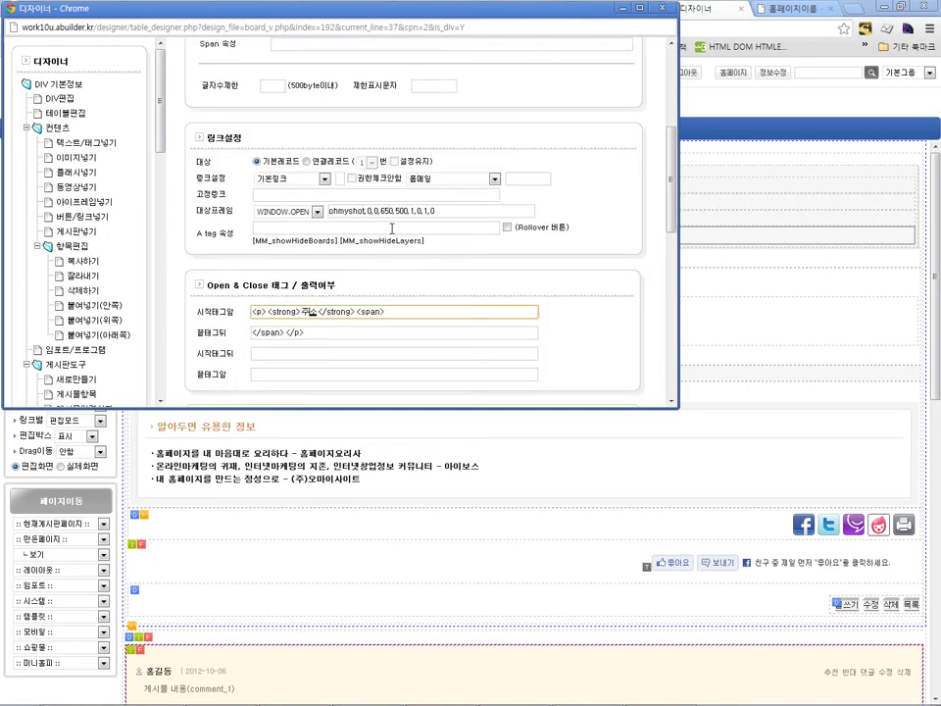
pyautogui.scroll(-1, 628, 282)
pyautogui.scroll(-1, 628, 281)
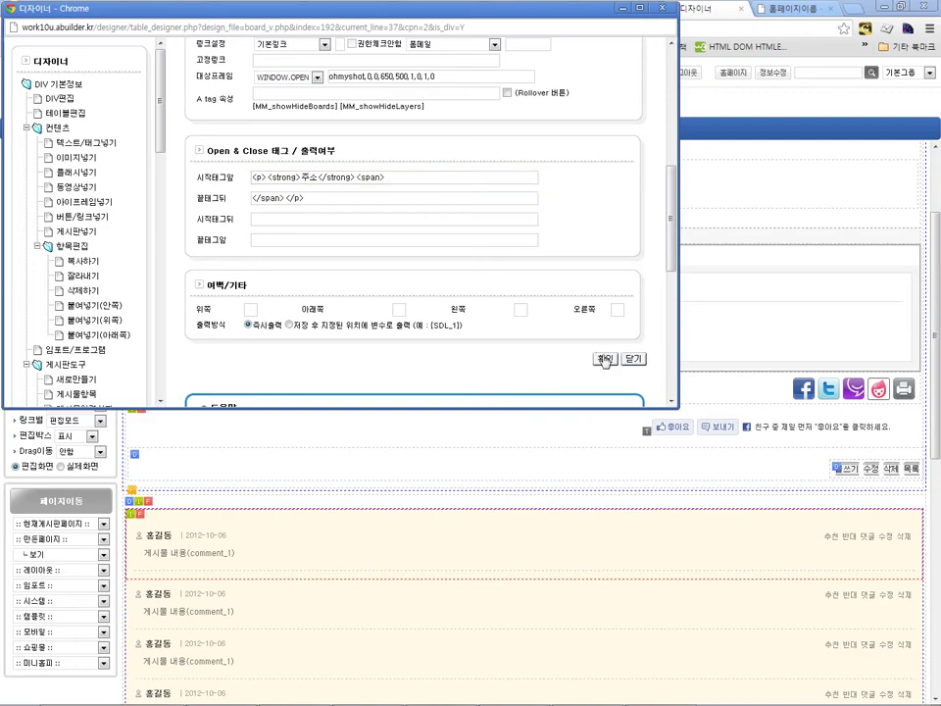
pyautogui.click(605, 359)
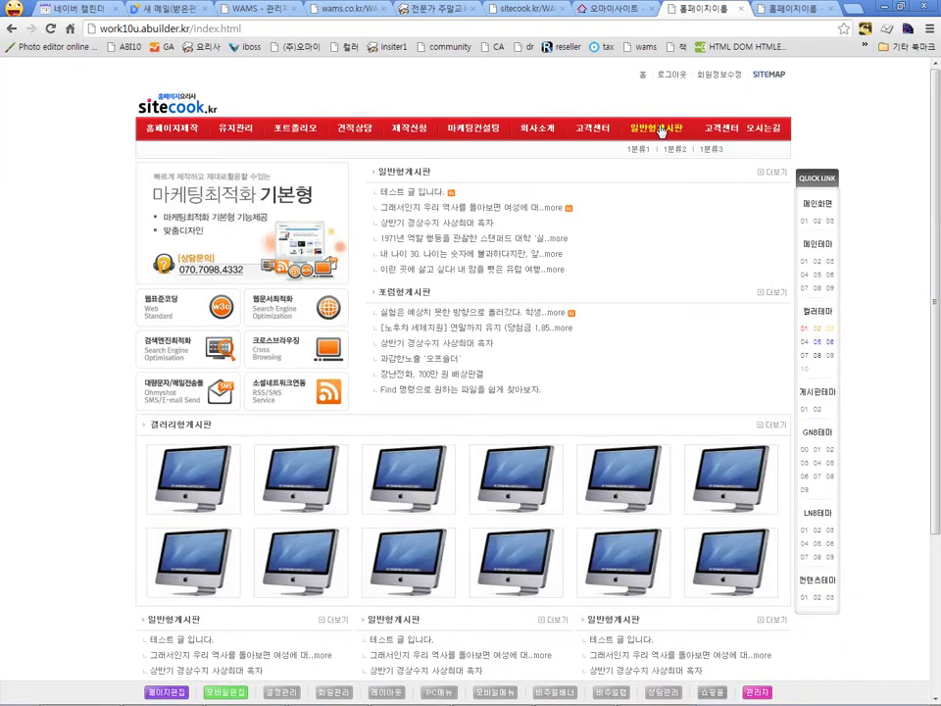
# Step: Check the 테스트 글 입니다 post's 회사명 and 주소 in 일반형게시판, then return to the list
pyautogui.click(661, 132)
pyautogui.click(331, 323)
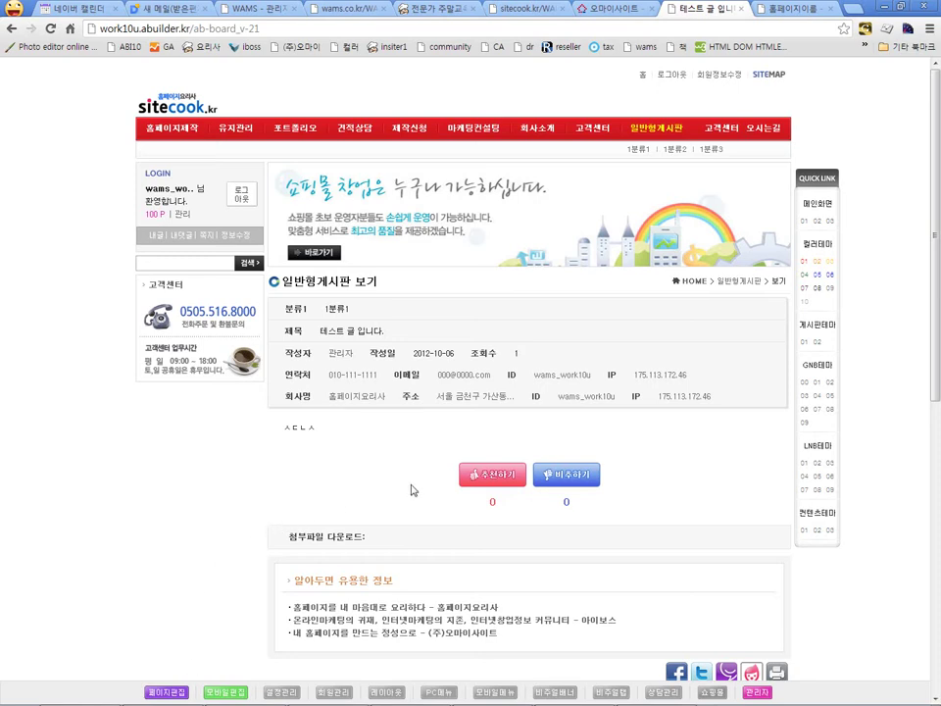
pyautogui.click(651, 130)
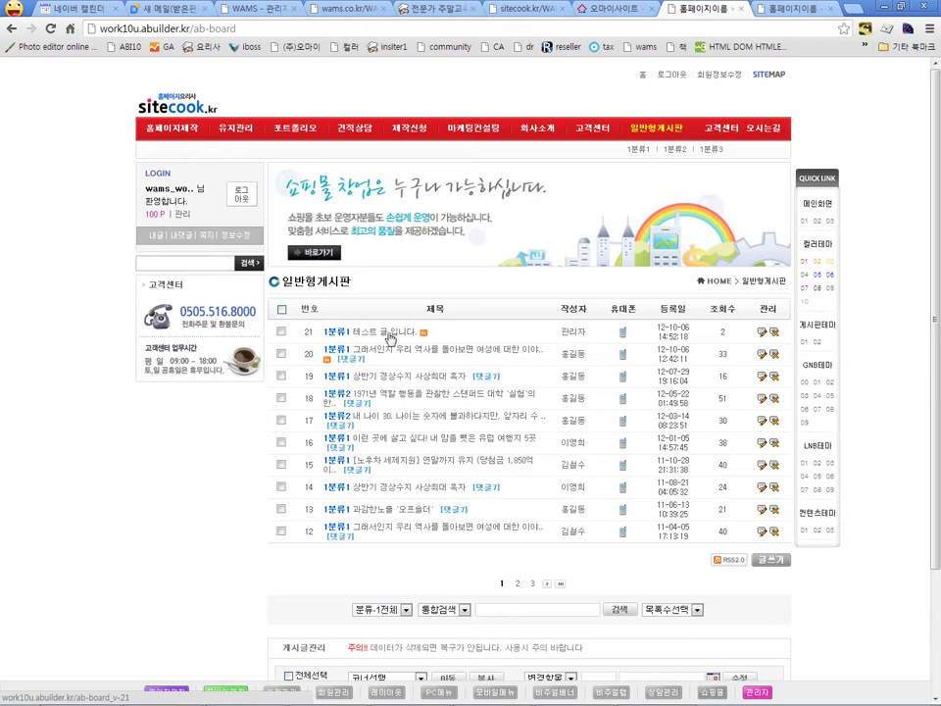
# Step: Open post 21's board_m.php in the designer, release its form import, and open home in a new tab
pyautogui.click(762, 331)
pyautogui.scroll(-3, 442, 353)
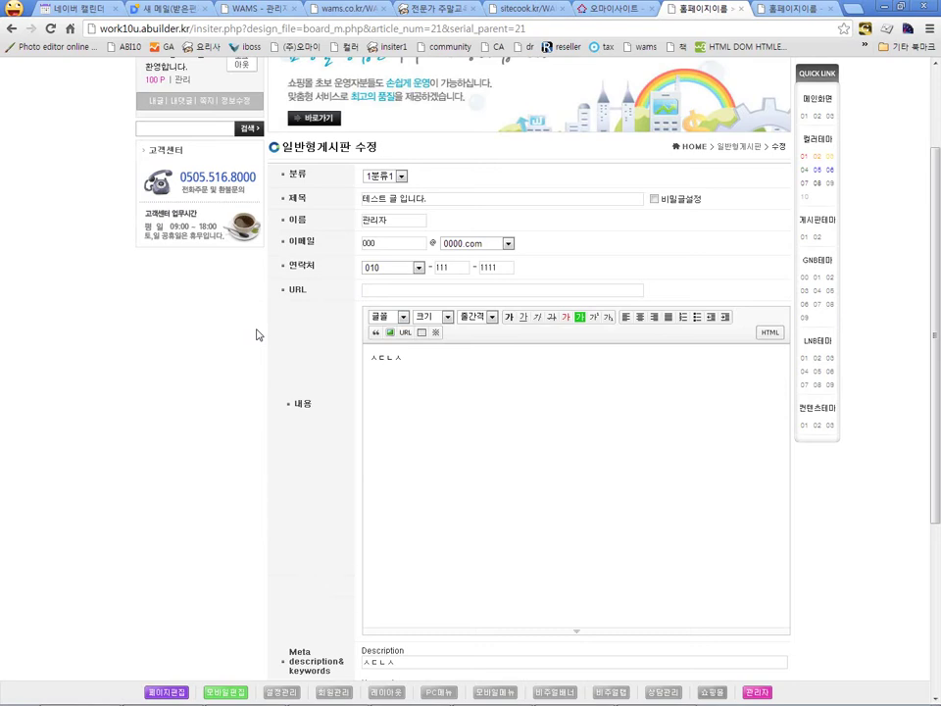
pyautogui.click(167, 694)
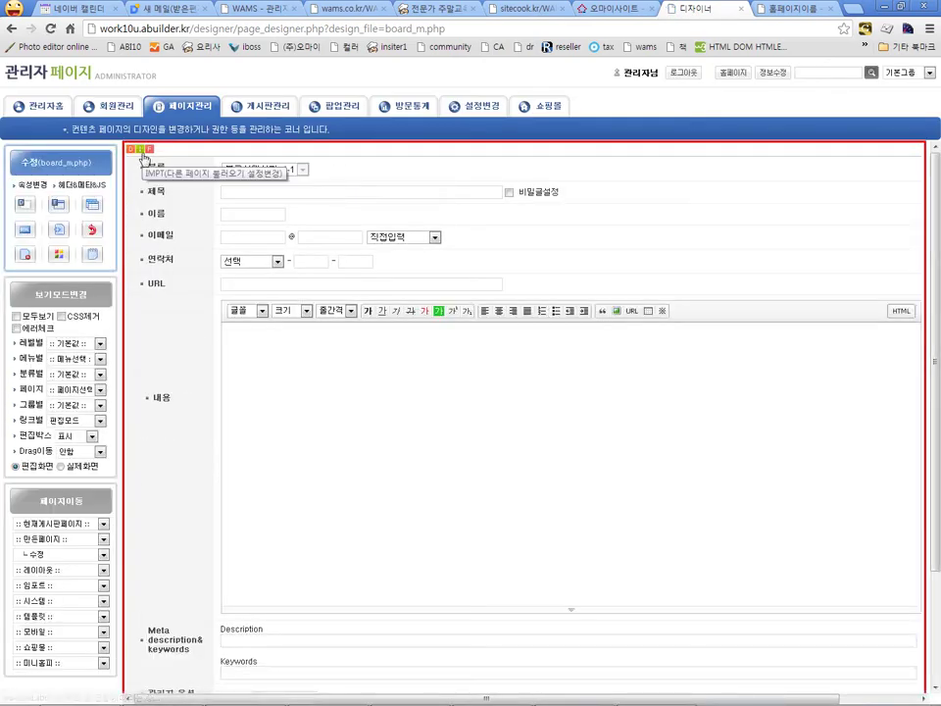
pyautogui.click(143, 152)
pyautogui.click(606, 87)
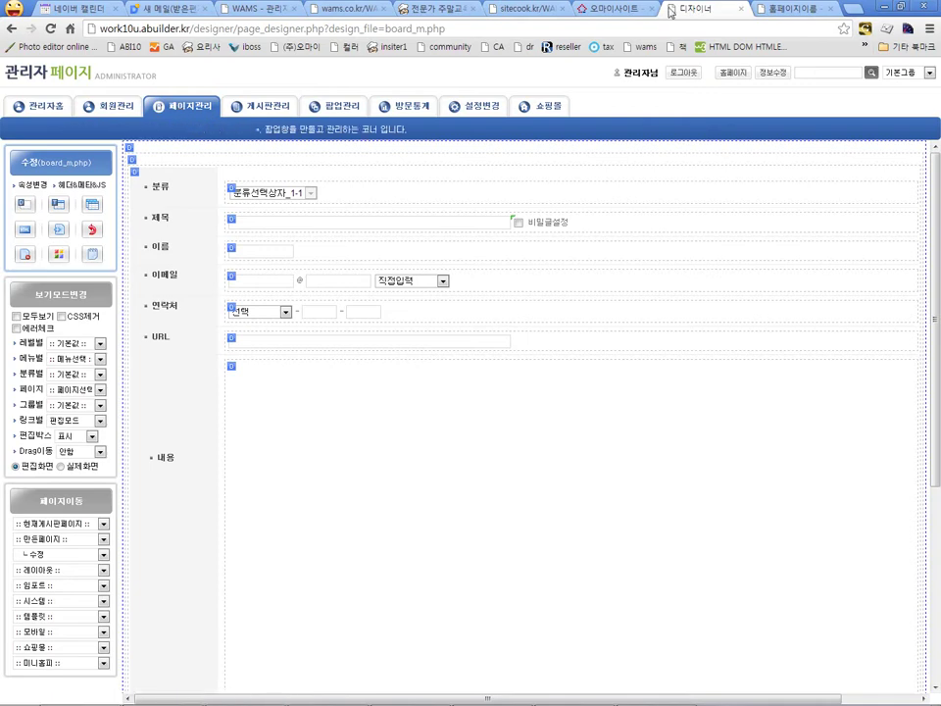
pyautogui.middleClick(309, 67)
pyautogui.moveTo(783, 8); pyautogui.dragTo(628, 11)
# Step: Open the 1분류3 write-post form board_w.php in the page designer
pyautogui.moveTo(657, 127)
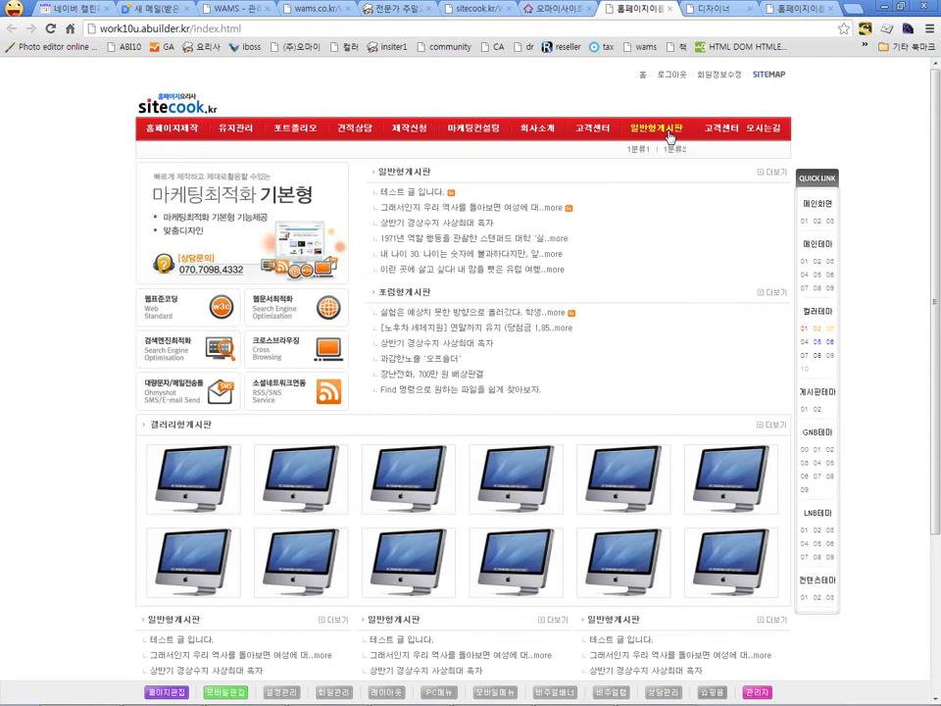
pyautogui.click(710, 149)
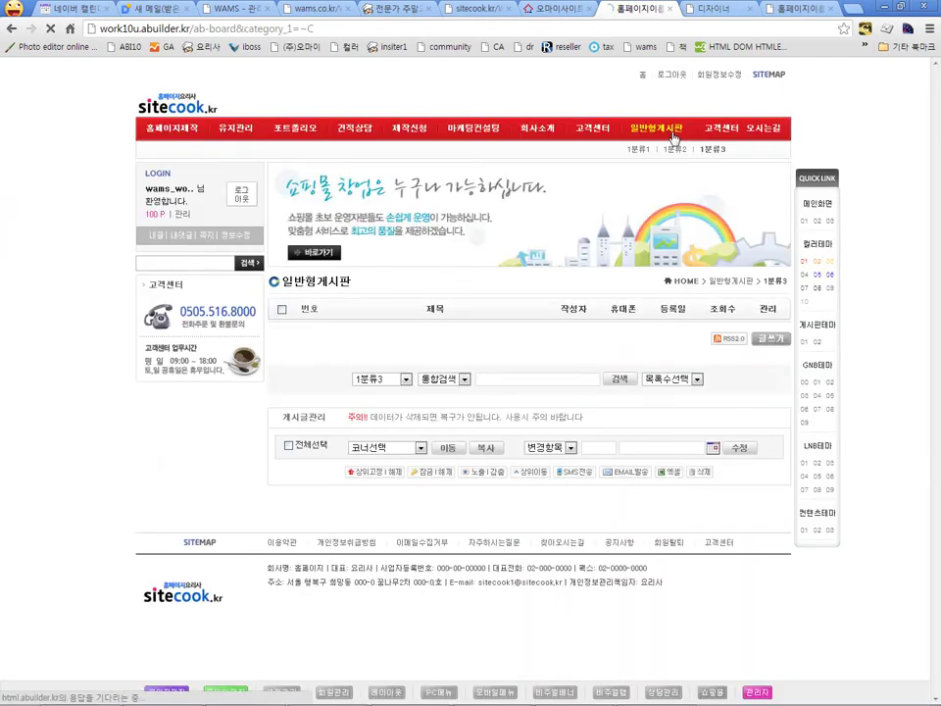
pyautogui.click(773, 561)
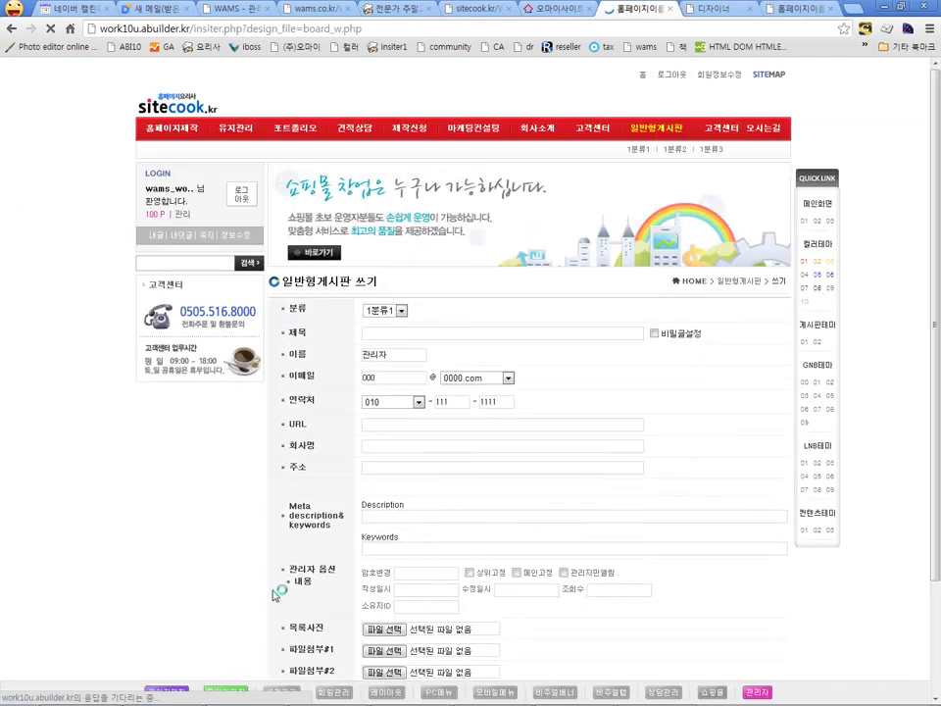
pyautogui.click(168, 692)
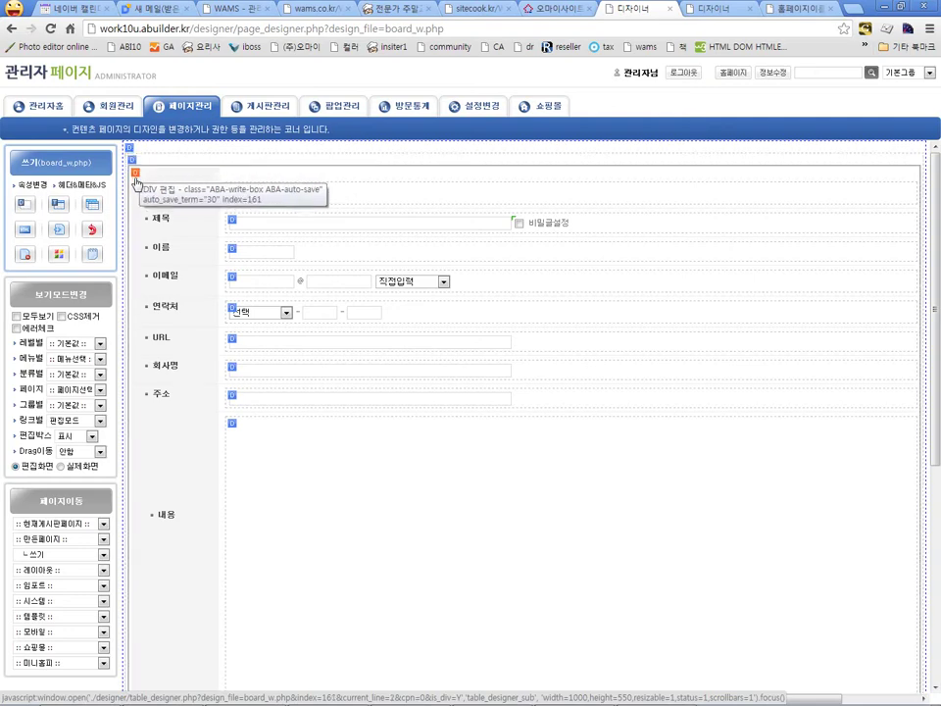
# Step: Cut the outer form DIV out of the write page, confirming the removal
pyautogui.scroll(-4, 137, 183)
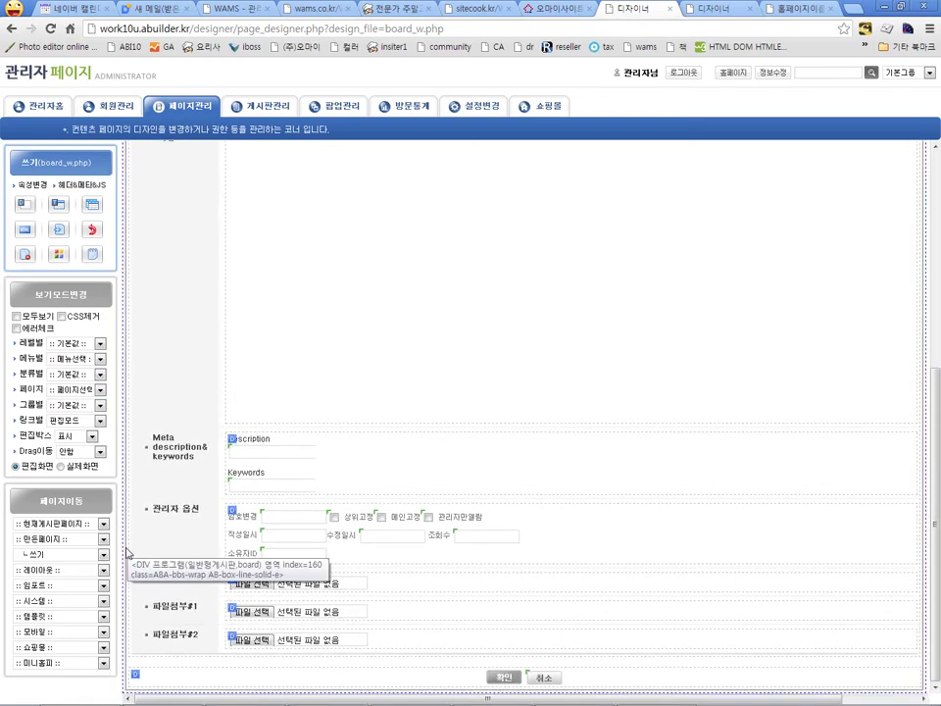
pyautogui.scroll(6, 125, 554)
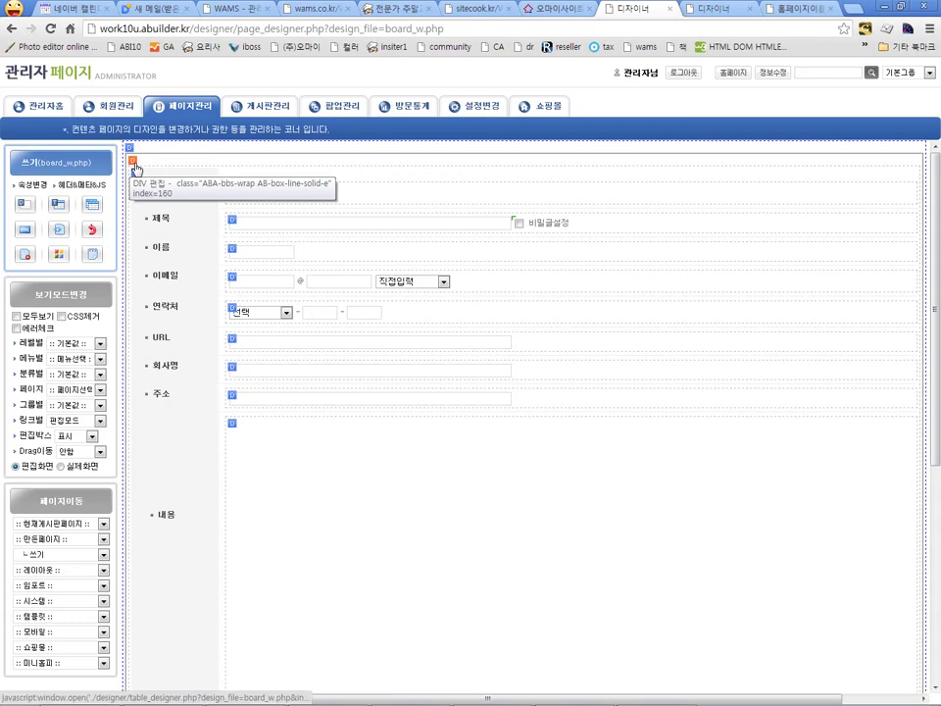
pyautogui.click(132, 161)
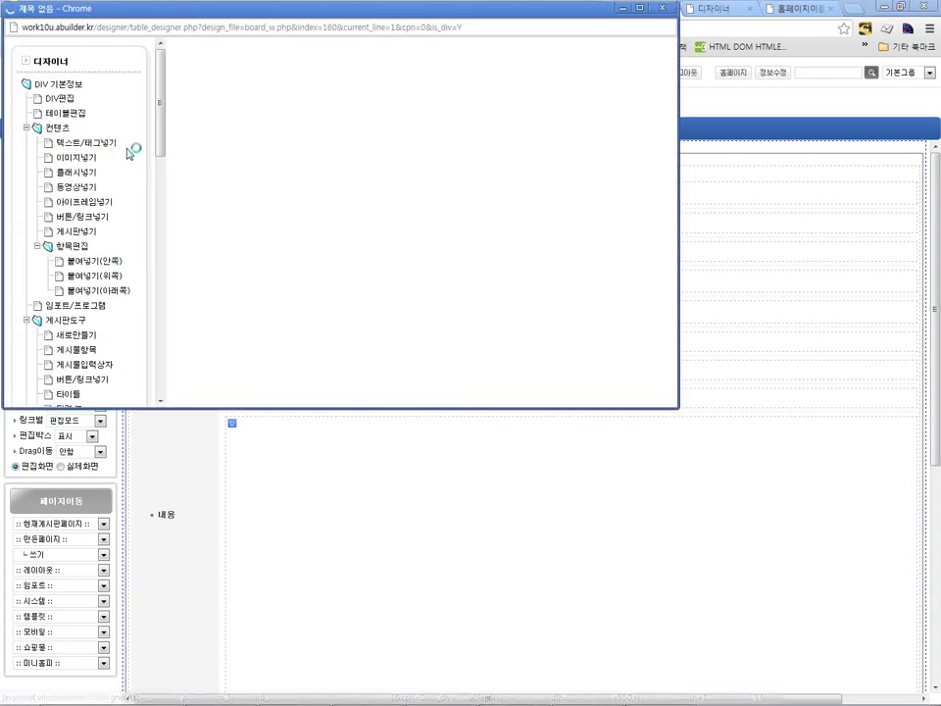
pyautogui.click(624, 93)
pyautogui.click(356, 232)
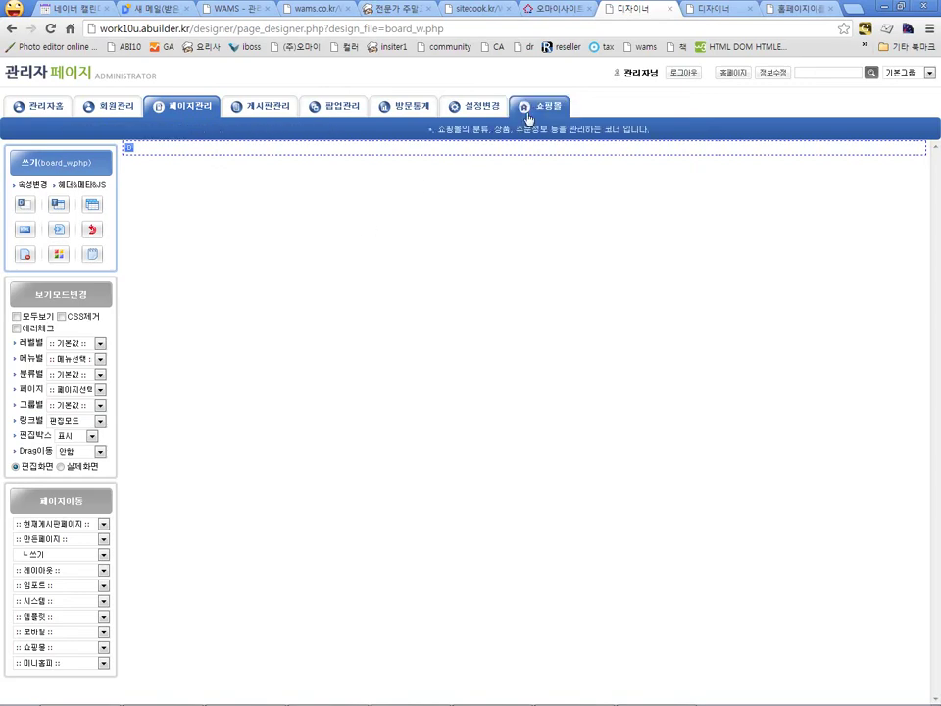
# Step: Create a new page named 입력폼(테스트용) with its layout set to 선택안함
pyautogui.middleClick(200, 112)
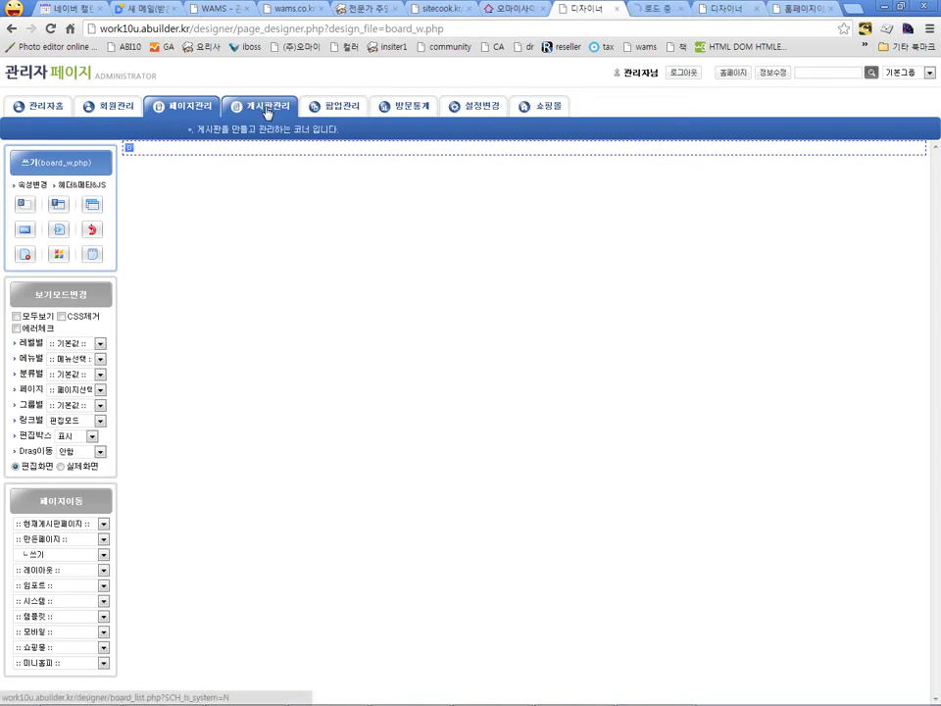
pyautogui.hotkey('ctrl', 'Tab')
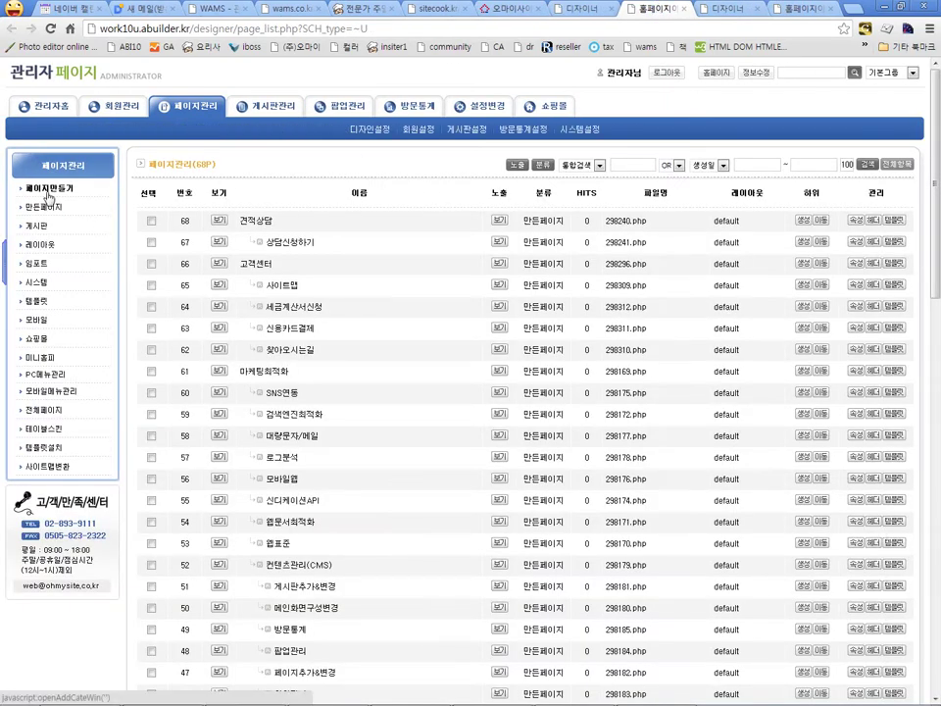
pyautogui.click(47, 195)
pyautogui.click(142, 92)
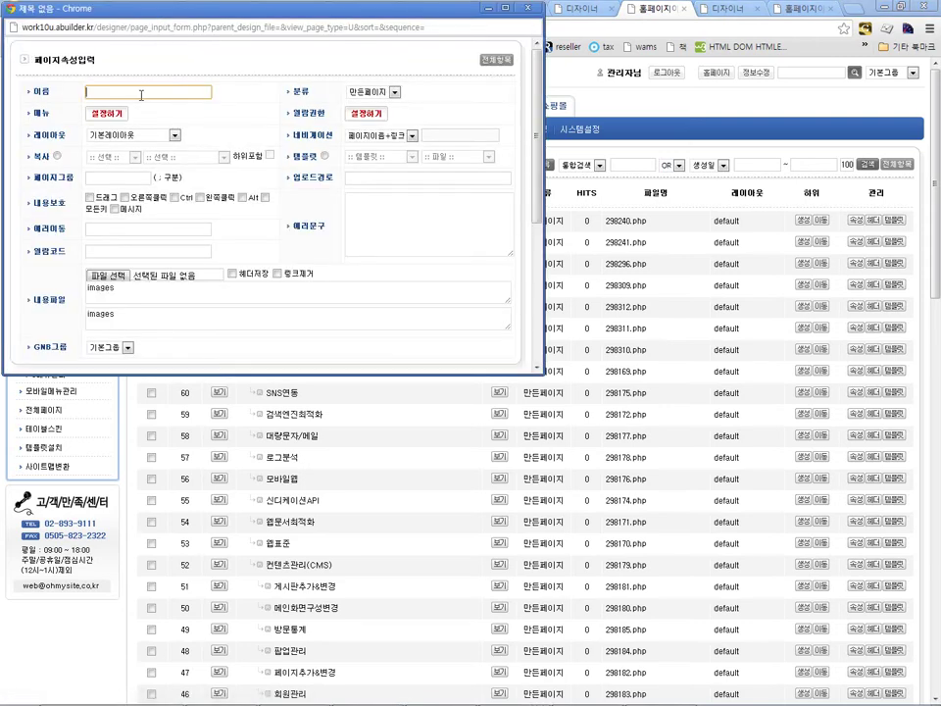
pyautogui.write('입노')
pyautogui.write('폼')
pyautogui.write('(')
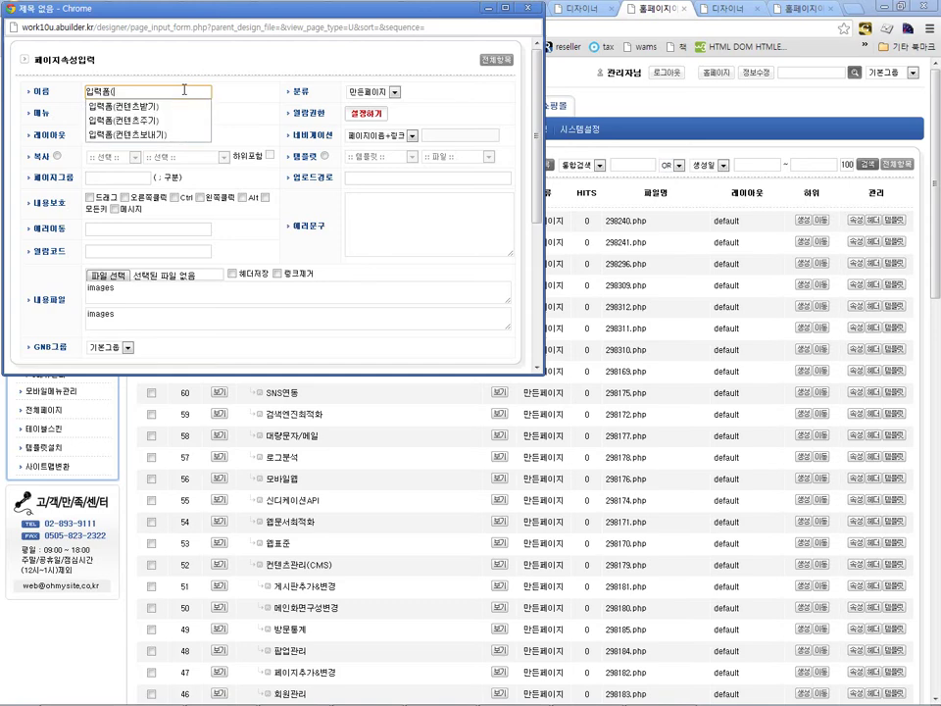
pyautogui.write('테스ㅌ트용)')
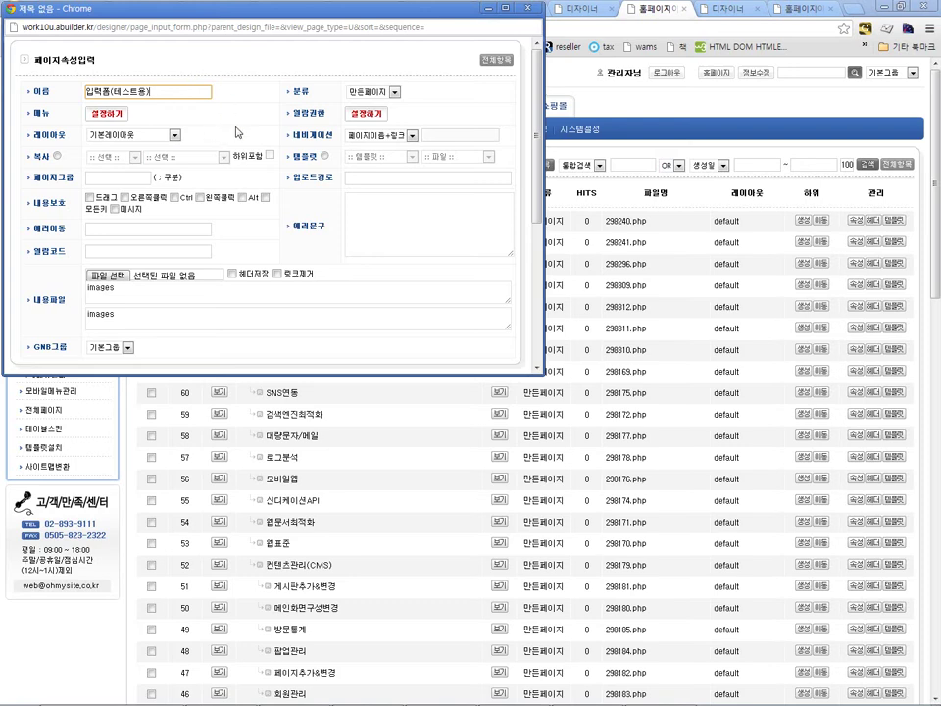
pyautogui.click(113, 137)
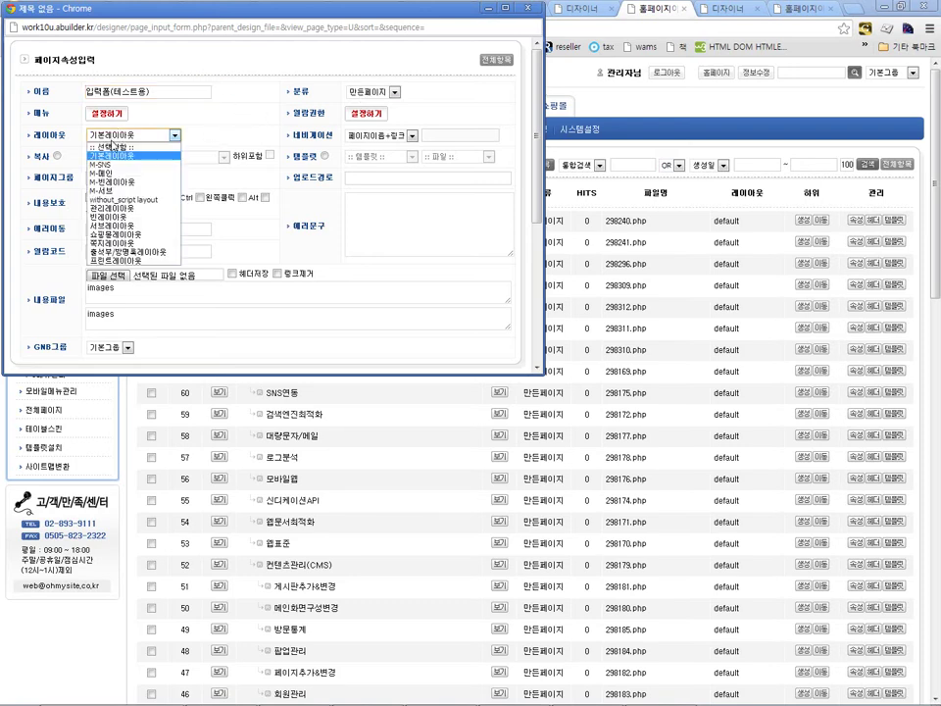
pyautogui.click(112, 149)
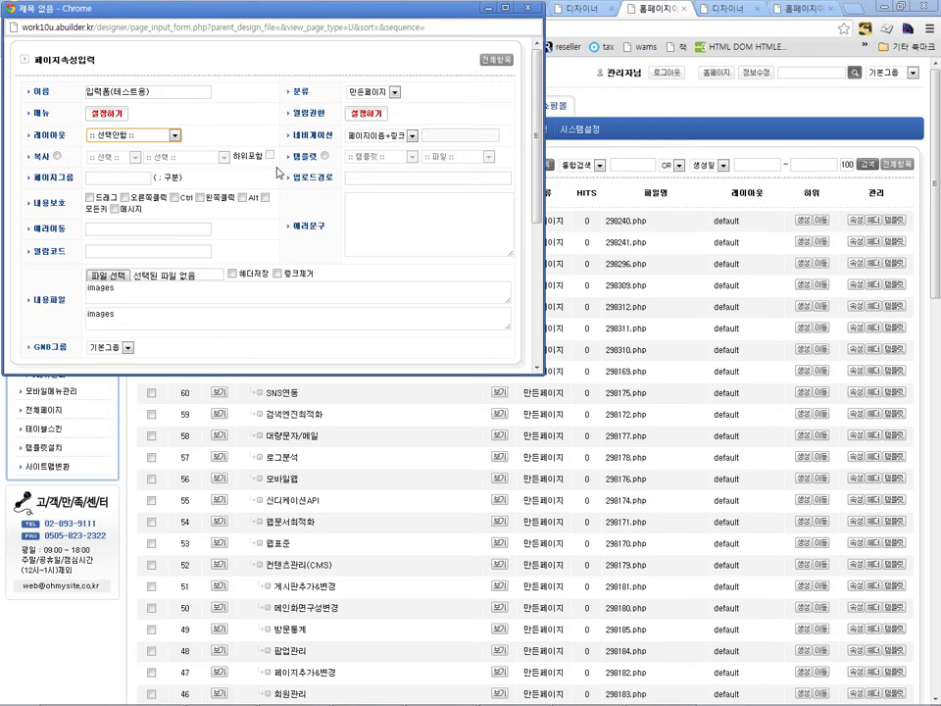
pyautogui.scroll(-2, 278, 171)
pyautogui.click(481, 247)
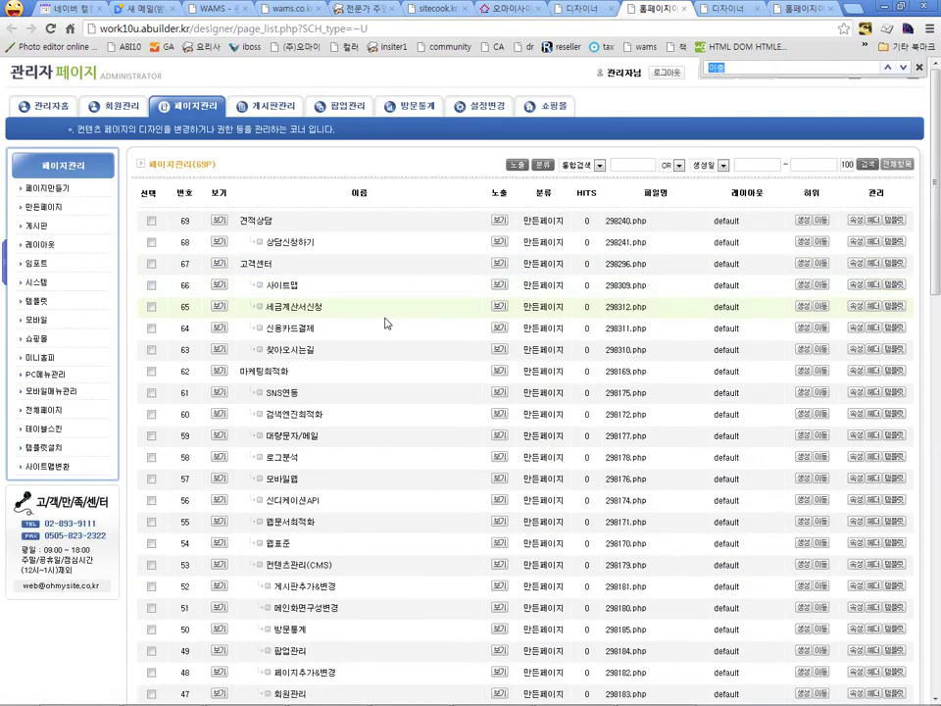
# Step: Find 입력폼(테스트용) in the page list and open it in the designer
pyautogui.hotkey('ctrl', 'f')
pyautogui.write('입력')
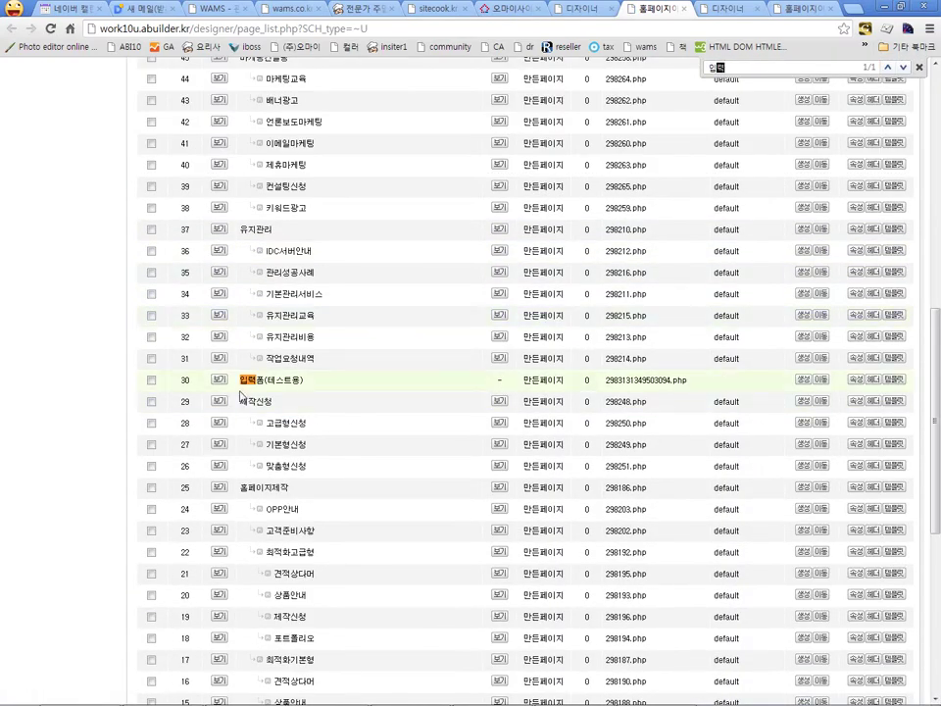
pyautogui.click(254, 384)
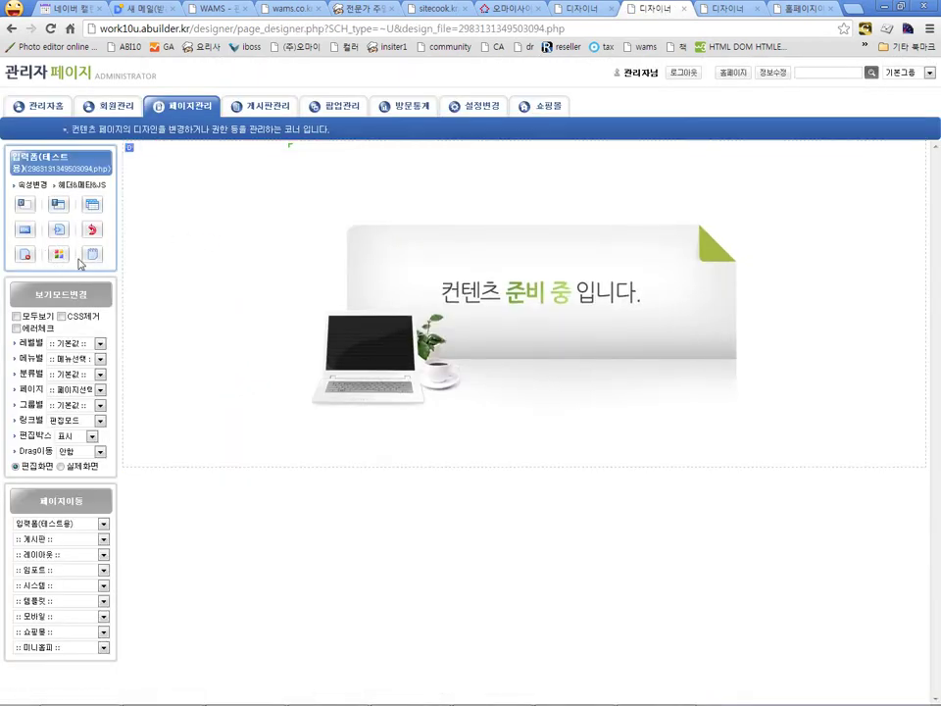
# Step: Replace the new page's placeholder content with the cut form DIV
pyautogui.click(25, 255)
pyautogui.click(474, 384)
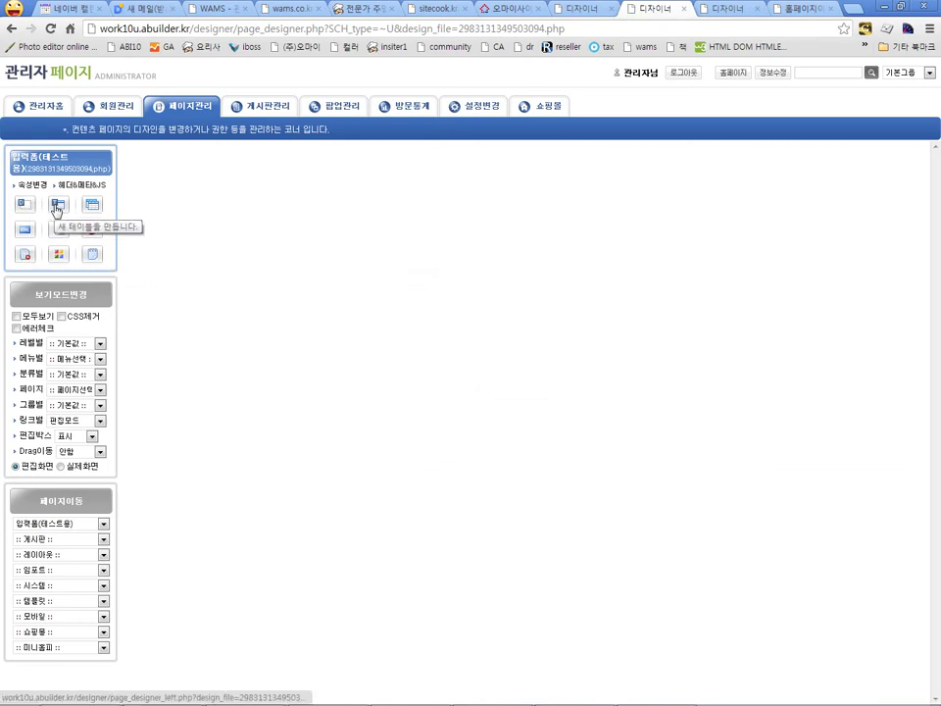
pyautogui.click(88, 206)
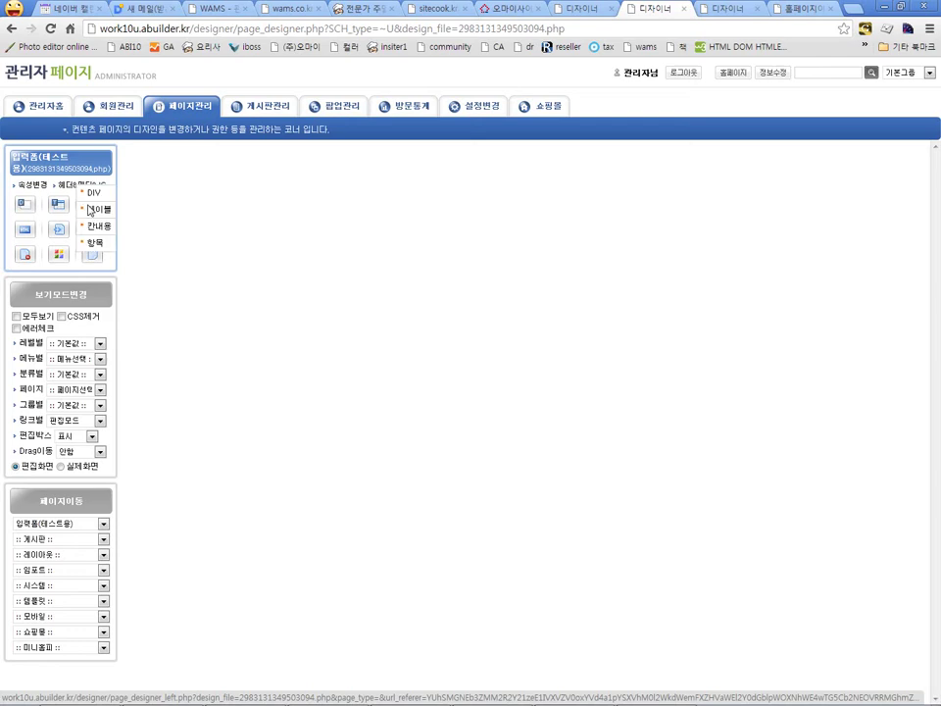
pyautogui.click(94, 194)
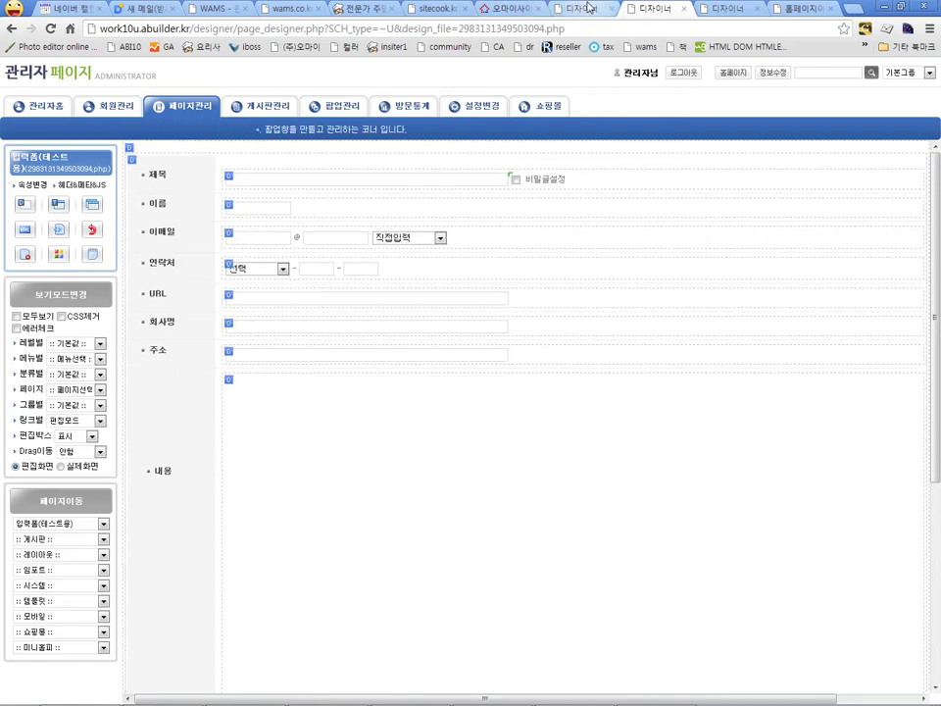
# Step: Make the write page's remaining DIV import the 만든페이지 entry 입력폼(테스트용)
pyautogui.hotkey('ctrl', 'shift', 'Tab')
pyautogui.click(128, 149)
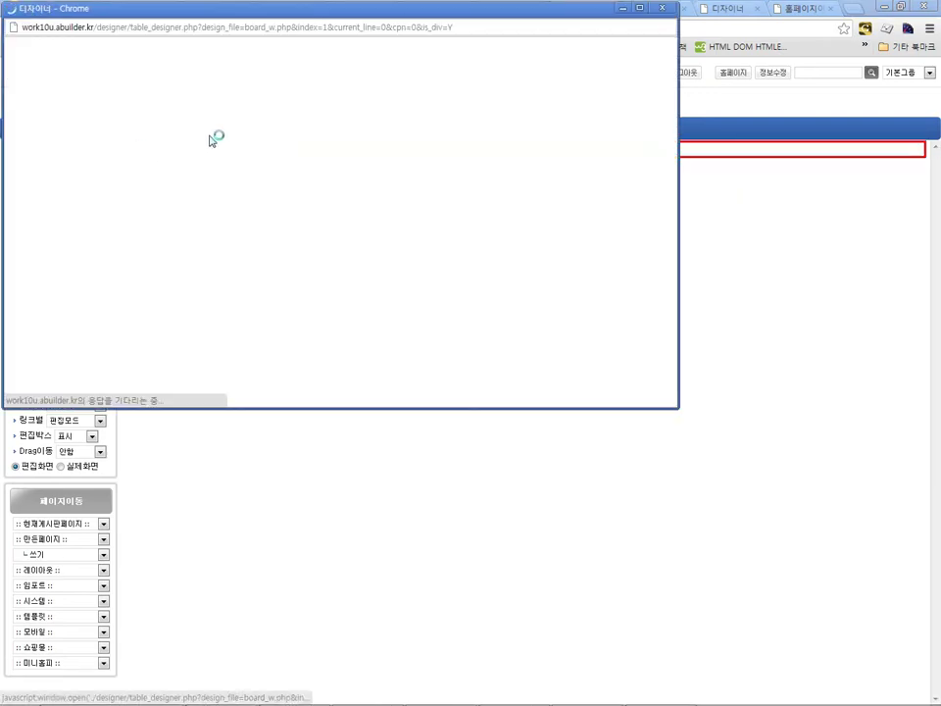
pyautogui.scroll(-1, 86, 238)
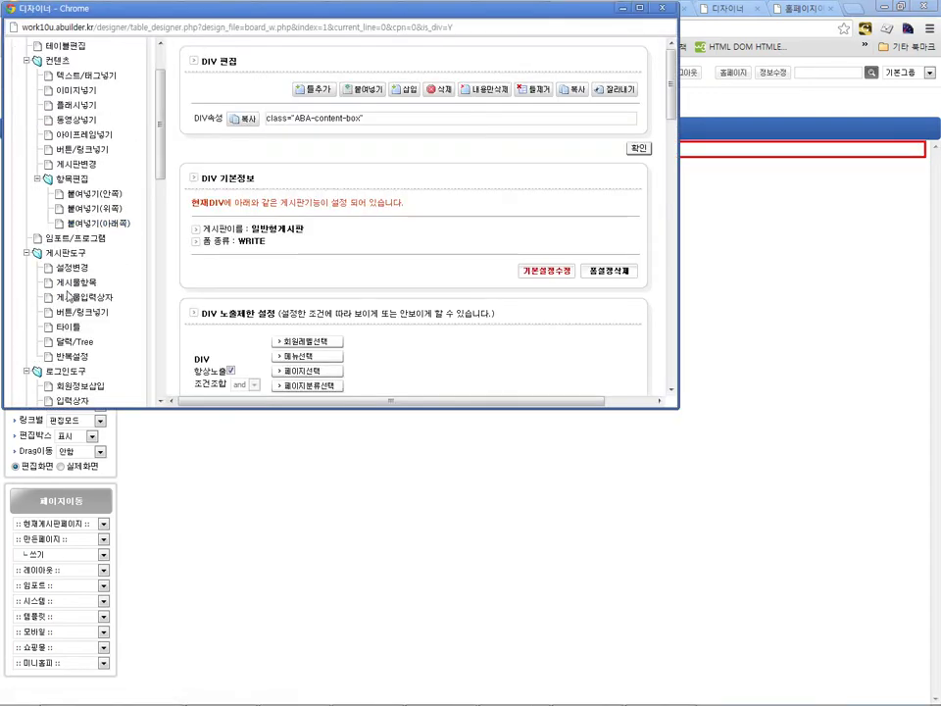
pyautogui.click(143, 240)
pyautogui.click(267, 88)
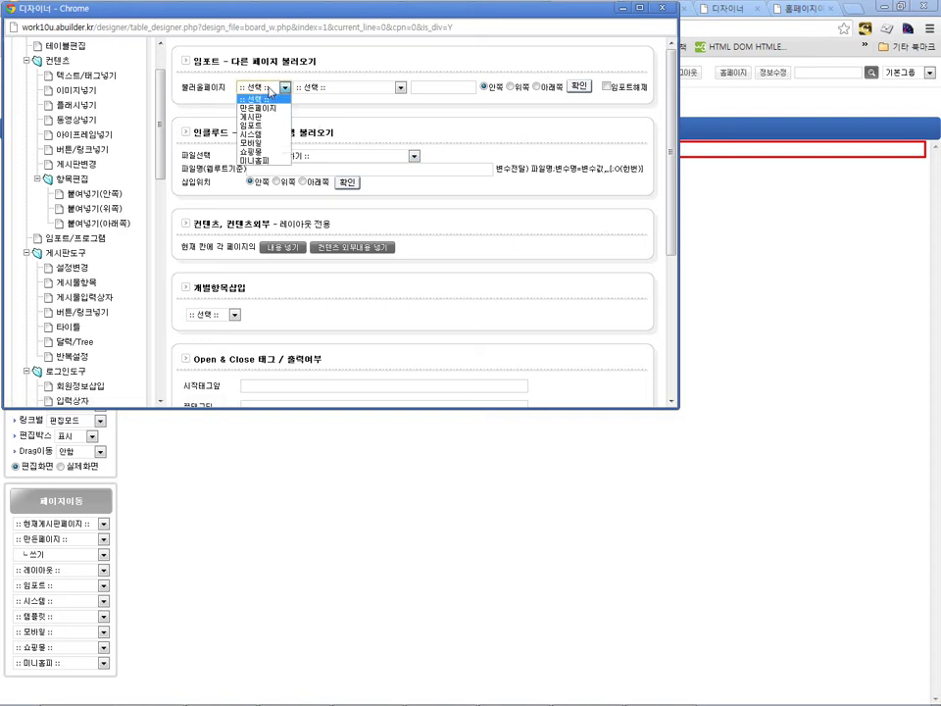
pyautogui.click(250, 105)
pyautogui.click(300, 90)
pyautogui.scroll(-5, 323, 147)
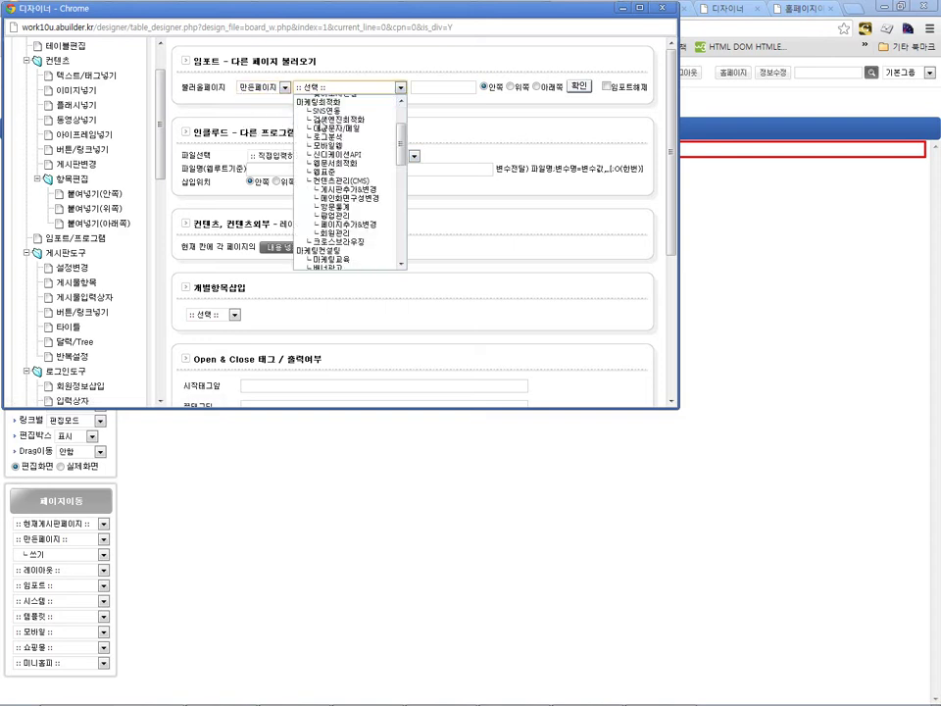
pyautogui.scroll(3, 353, 176)
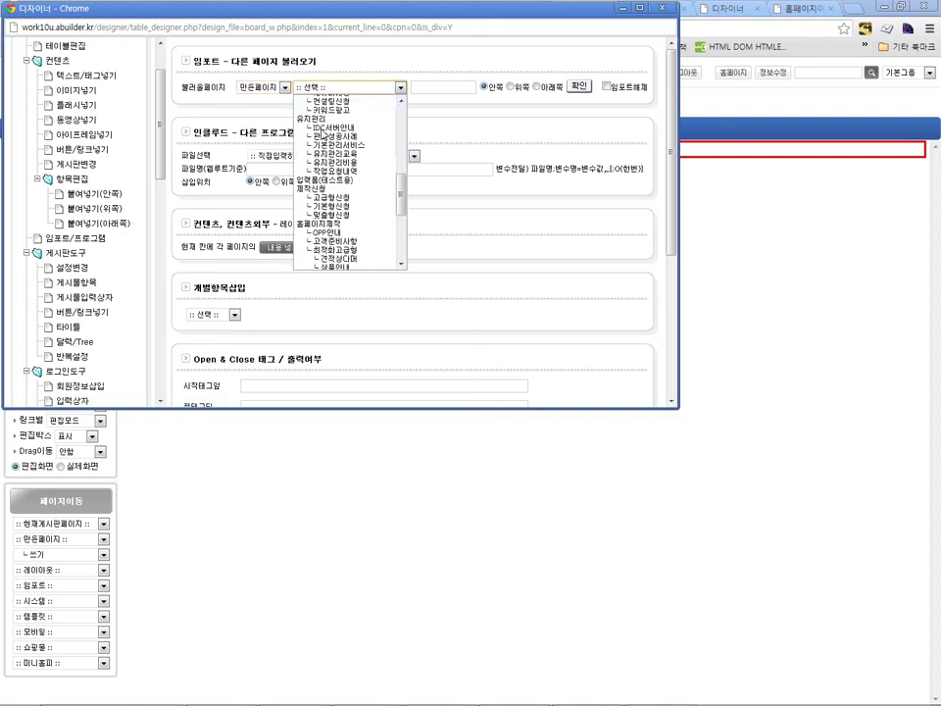
pyautogui.click(357, 181)
pyautogui.click(579, 87)
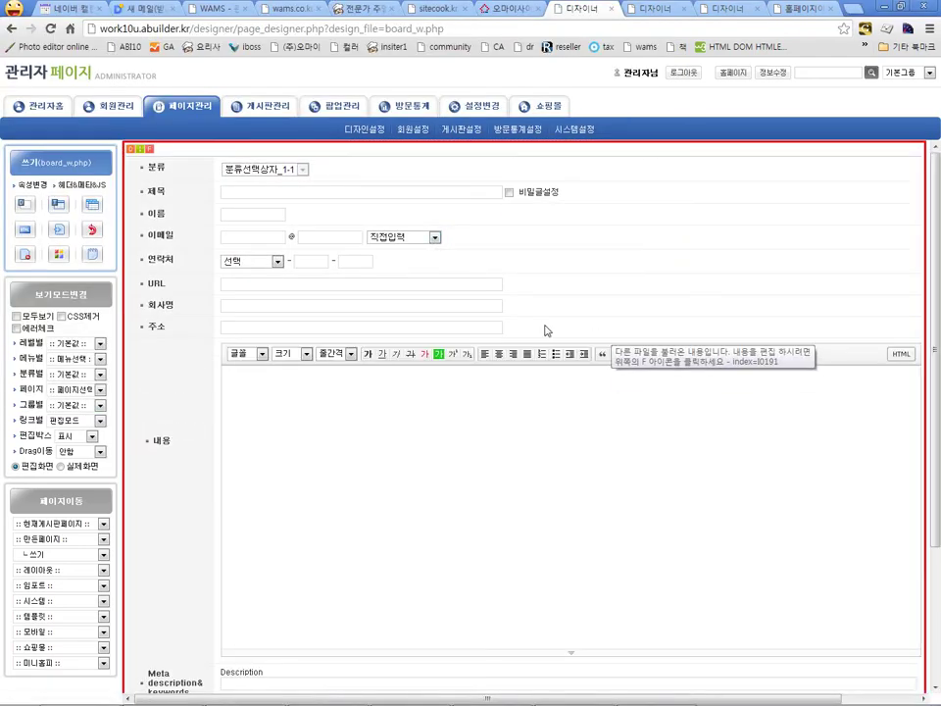
# Step: Preview the page, then open post 21's 일반형게시판 edit form in the designer
pyautogui.click(61, 467)
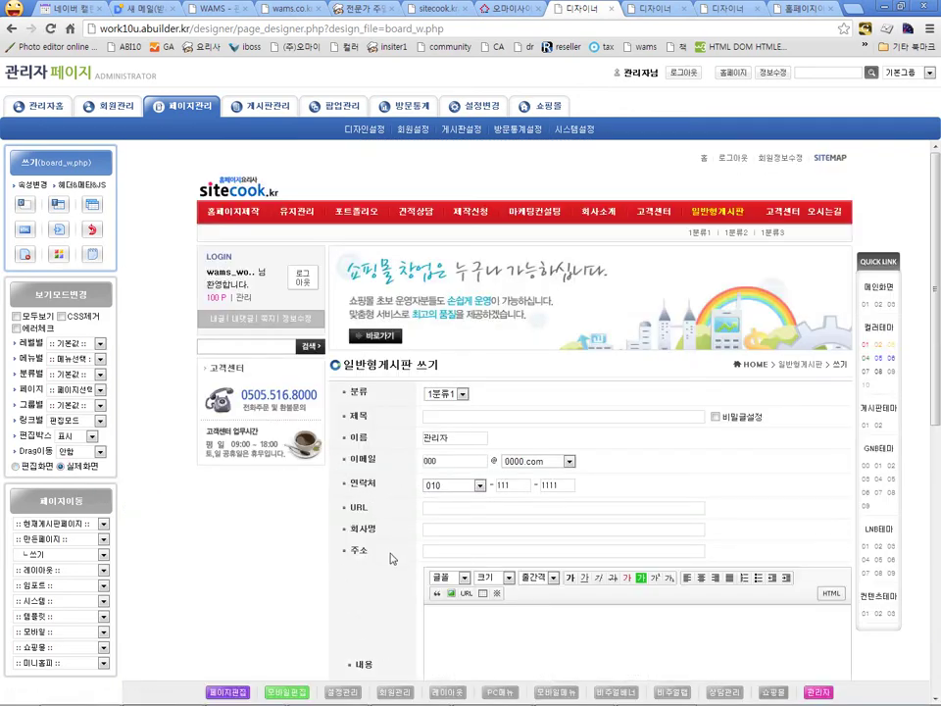
pyautogui.press('BackSpace')
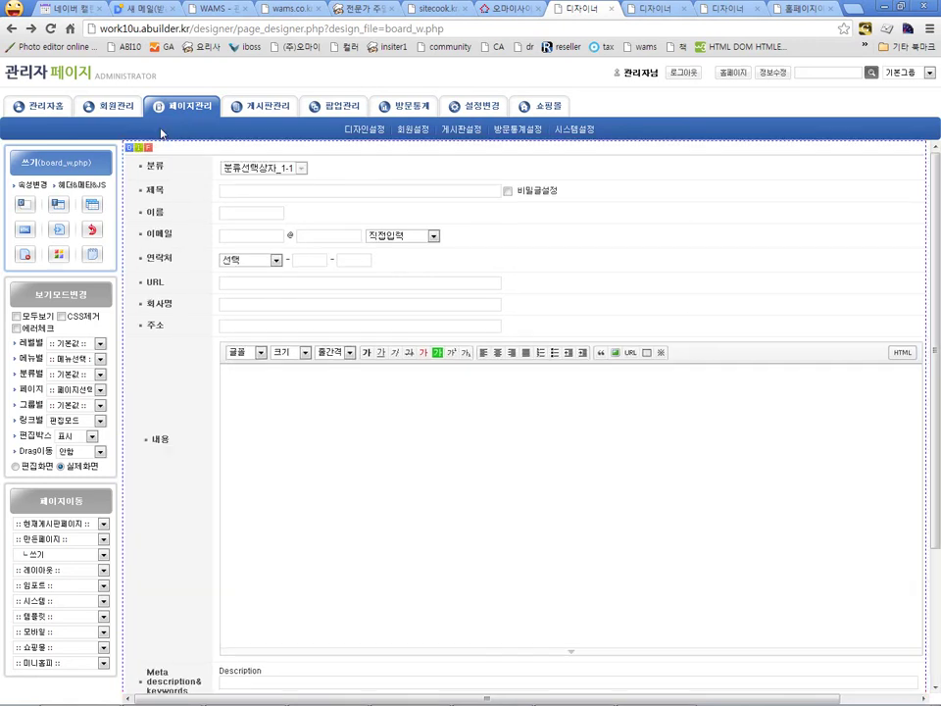
pyautogui.click(133, 73)
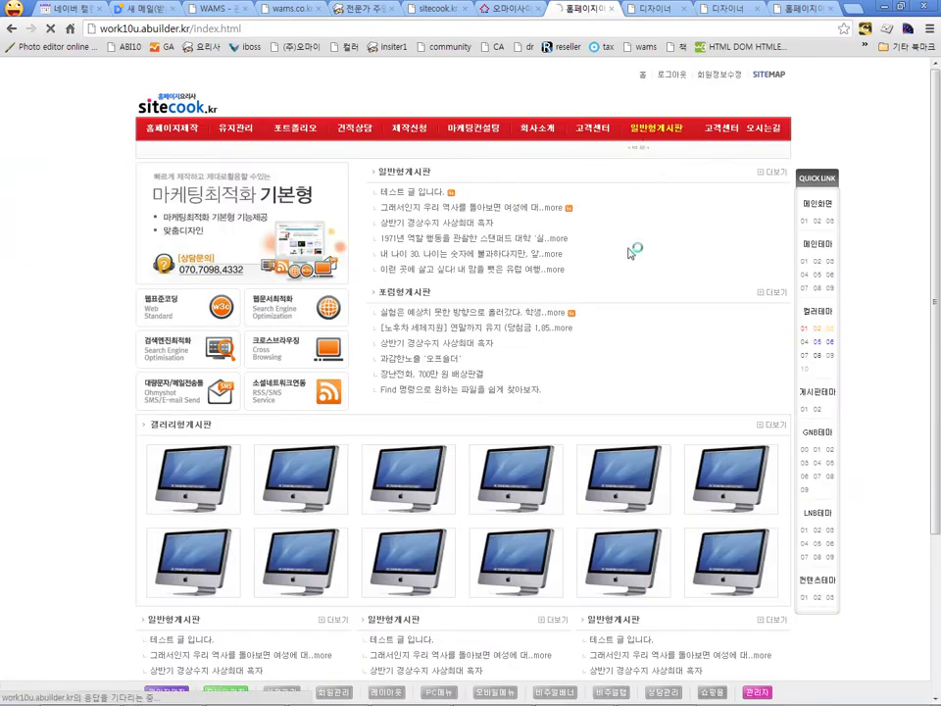
pyautogui.click(656, 127)
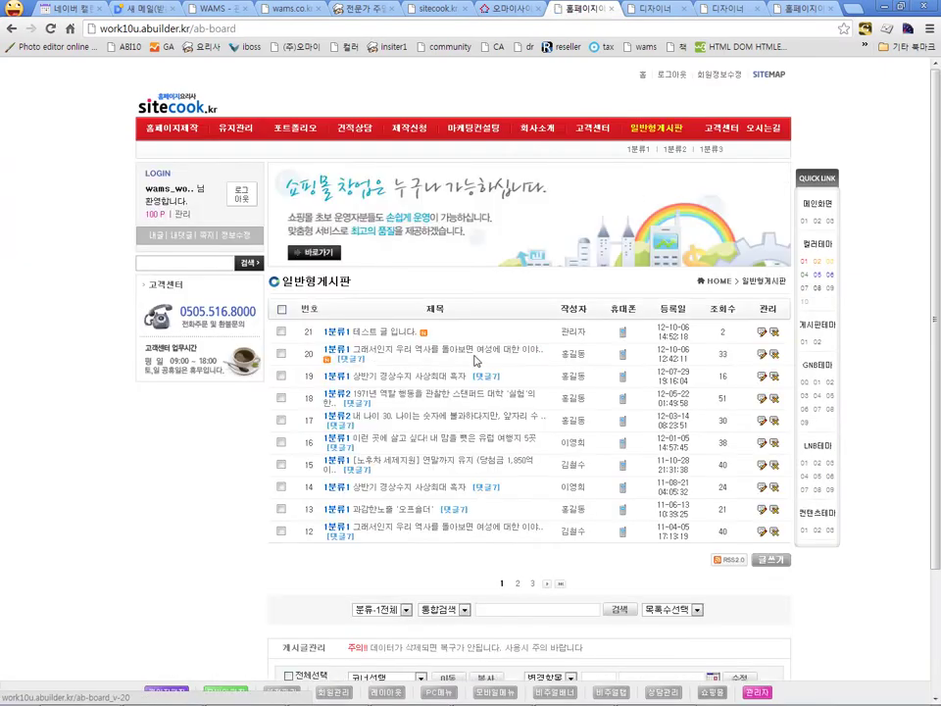
pyautogui.click(762, 331)
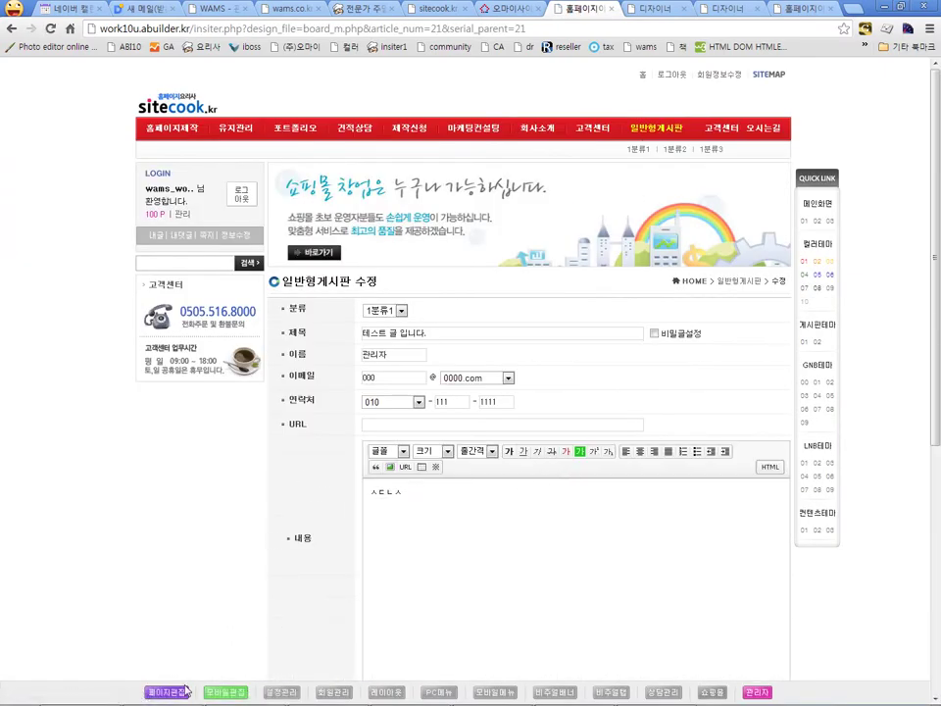
pyautogui.click(175, 693)
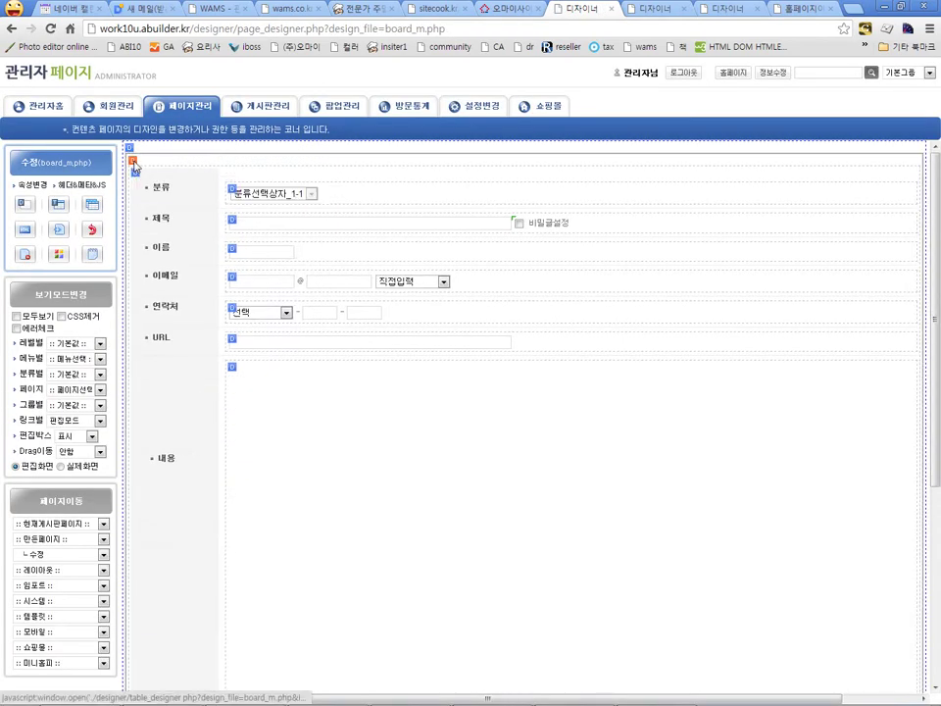
# Step: Set board_m.php's content DIV to import the 만든페이지 entry 입력폼(테스트용)
pyautogui.click(130, 152)
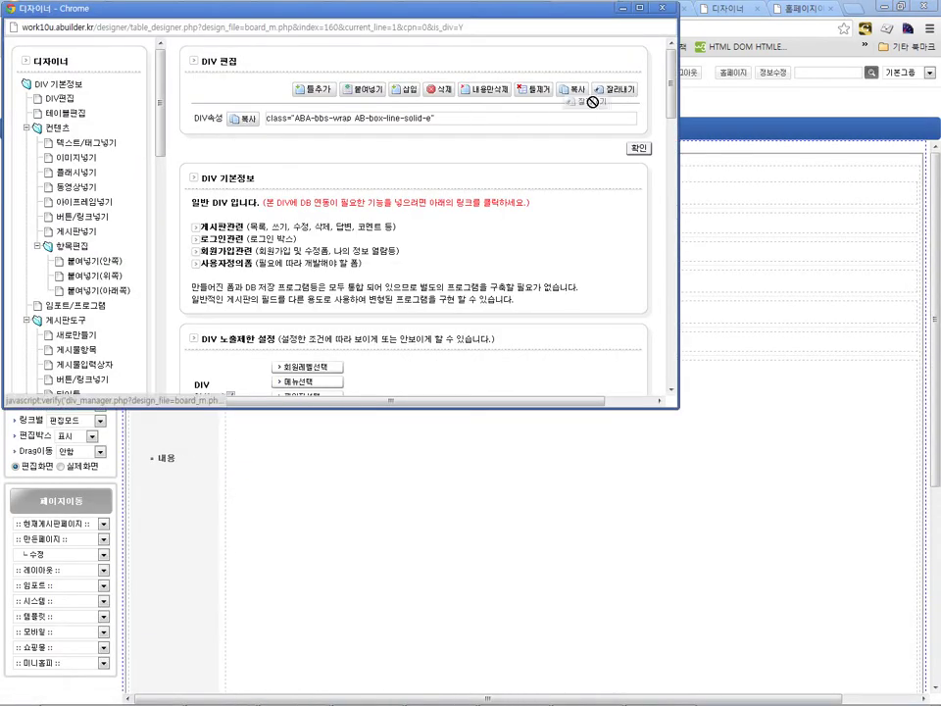
pyautogui.click(440, 90)
pyautogui.click(357, 285)
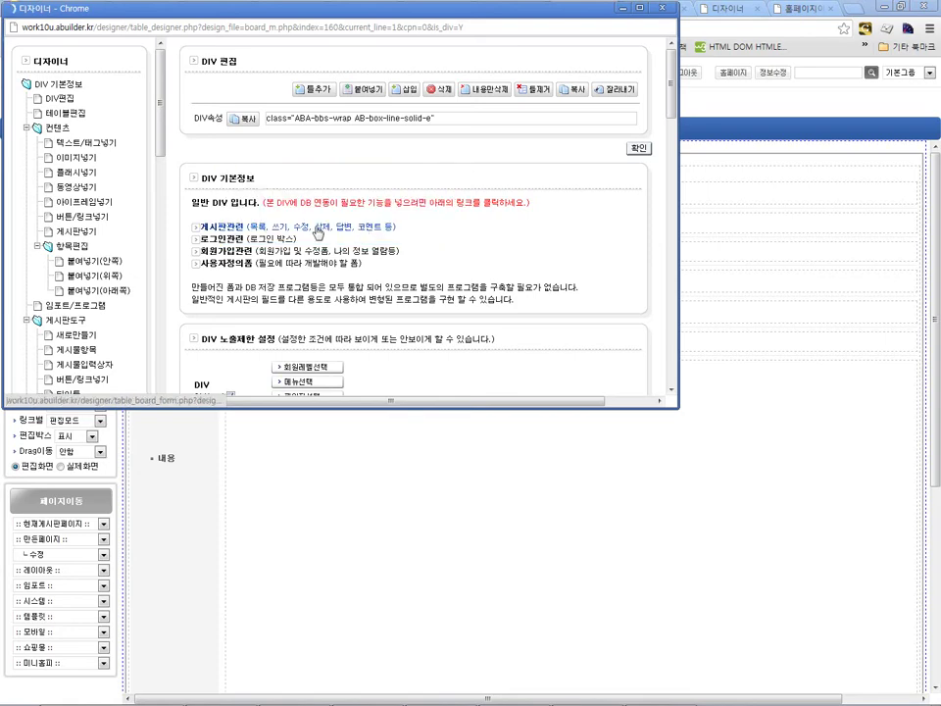
pyautogui.click(130, 152)
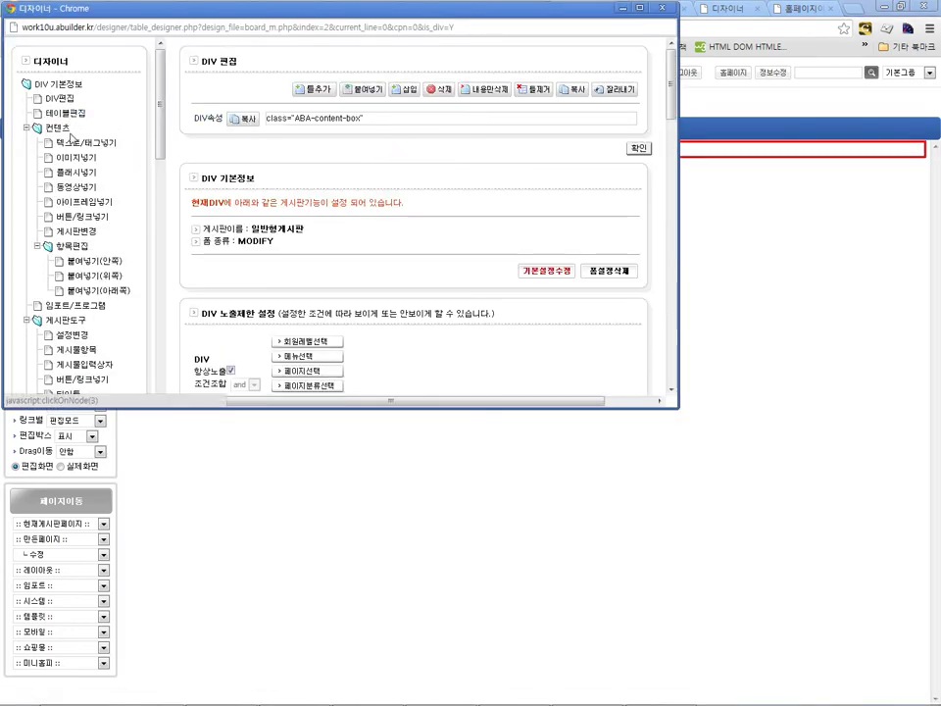
pyautogui.click(79, 306)
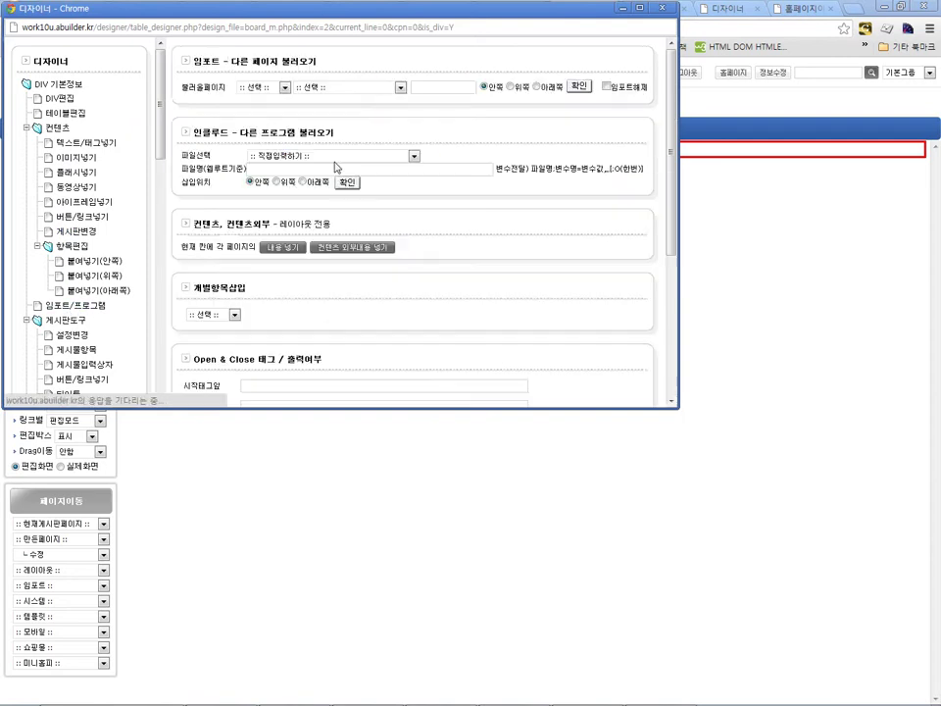
pyautogui.click(277, 87)
pyautogui.click(303, 99)
pyautogui.click(306, 87)
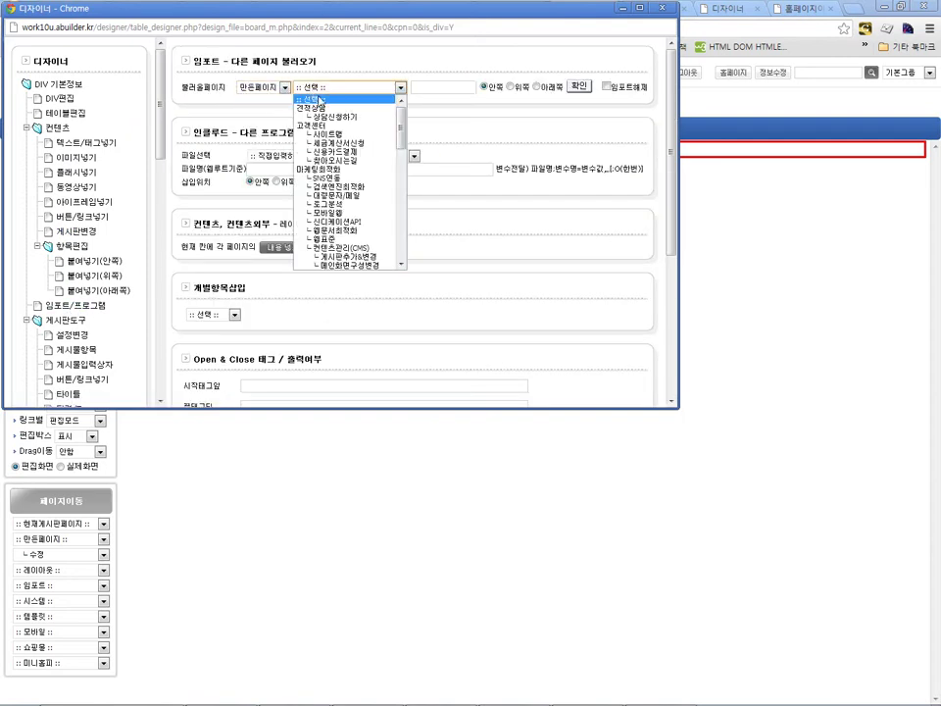
pyautogui.scroll(-5, 326, 160)
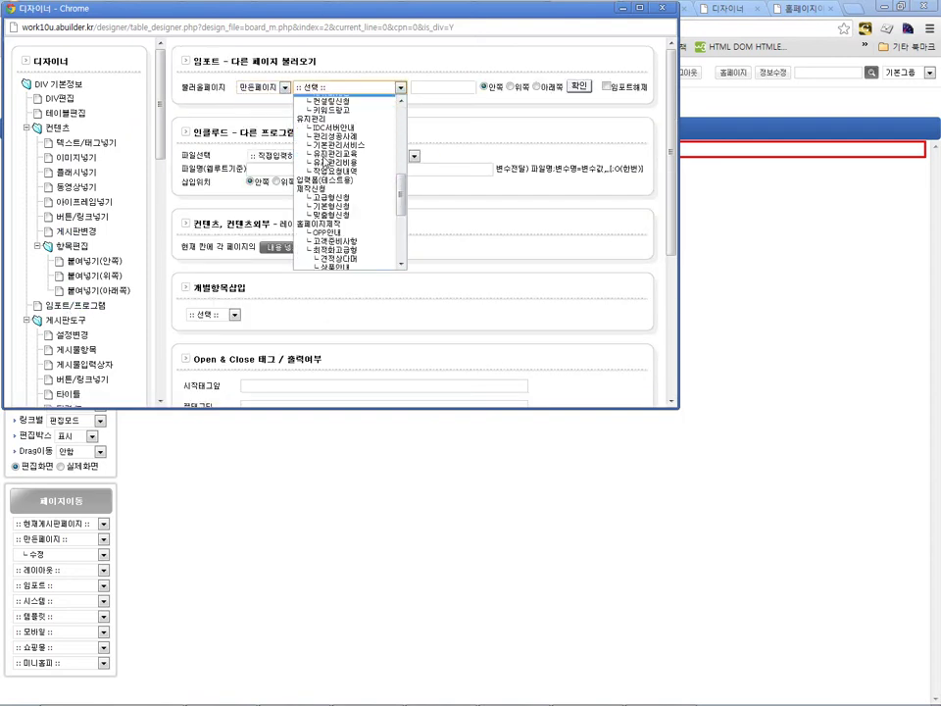
pyautogui.click(329, 247)
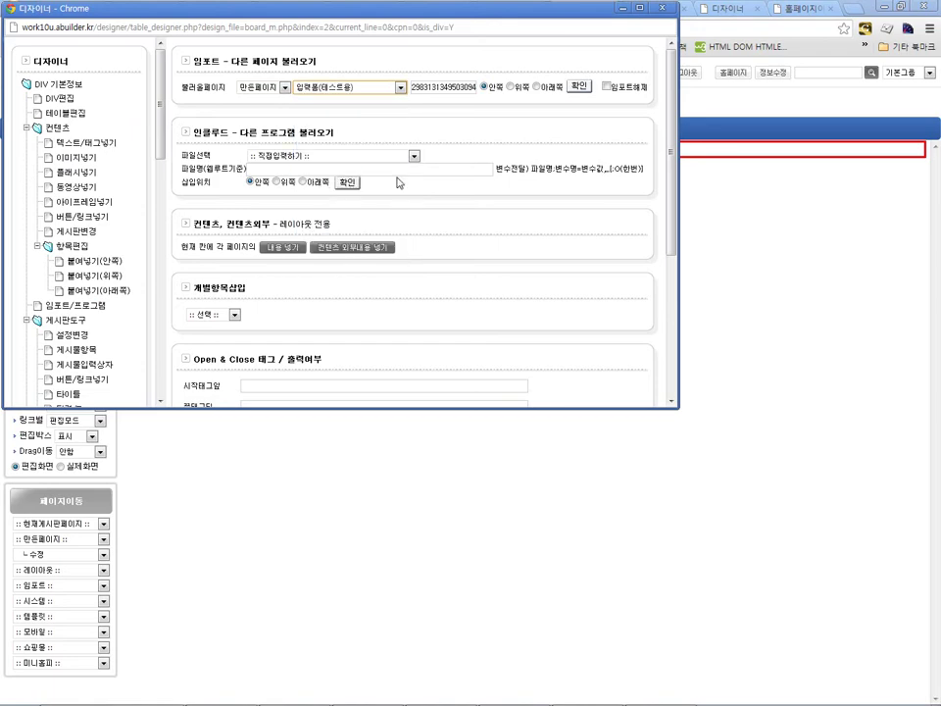
pyautogui.click(578, 87)
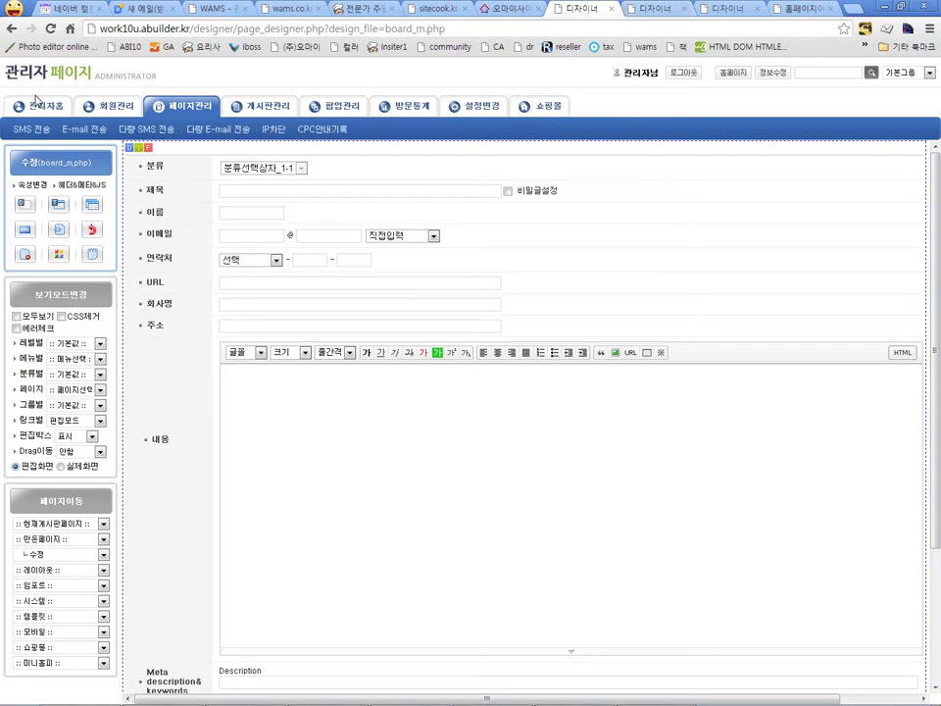
pyautogui.click(526, 155)
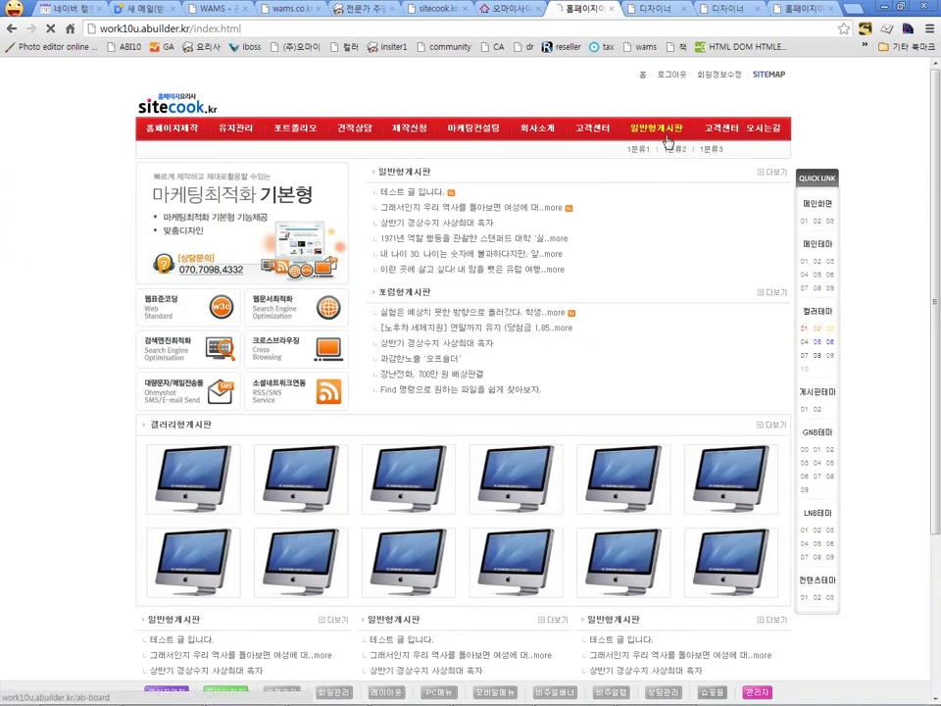
pyautogui.click(658, 130)
pyautogui.click(763, 339)
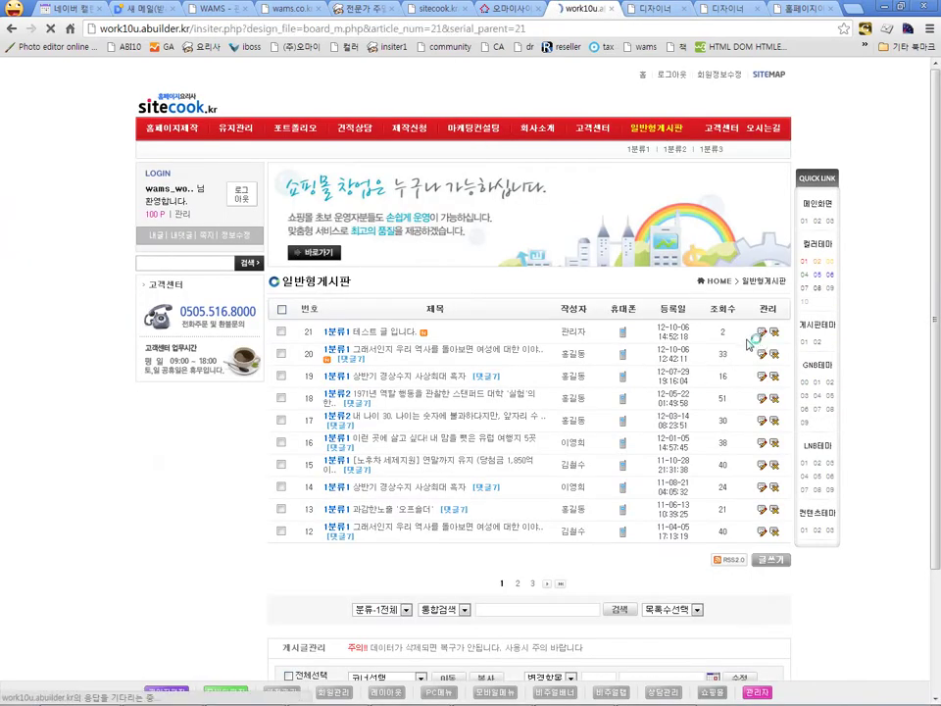
pyautogui.scroll(-1, 435, 424)
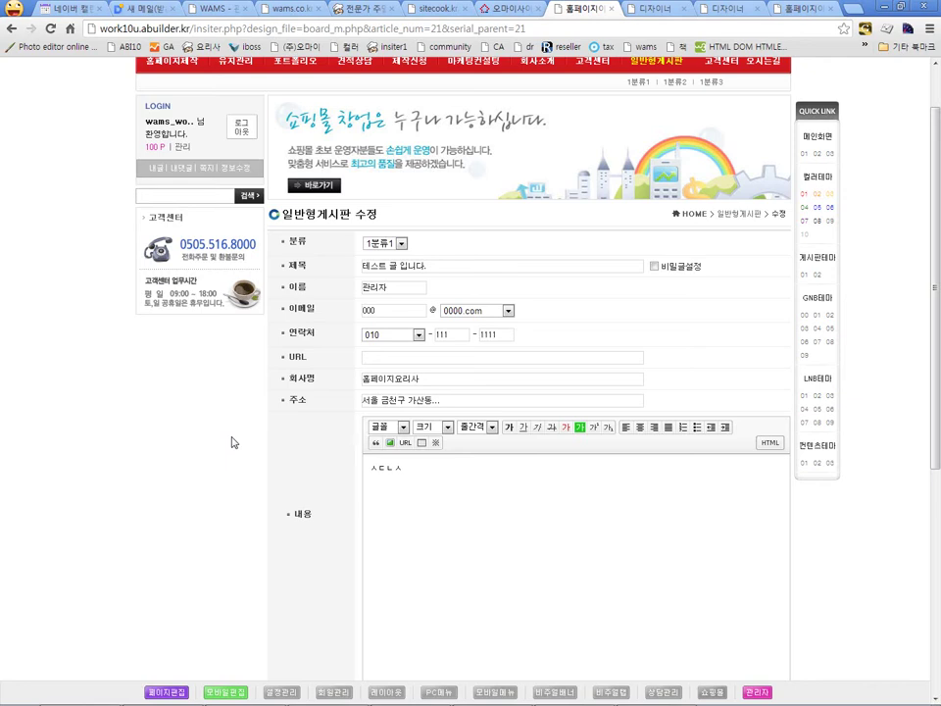
pyautogui.click(421, 401)
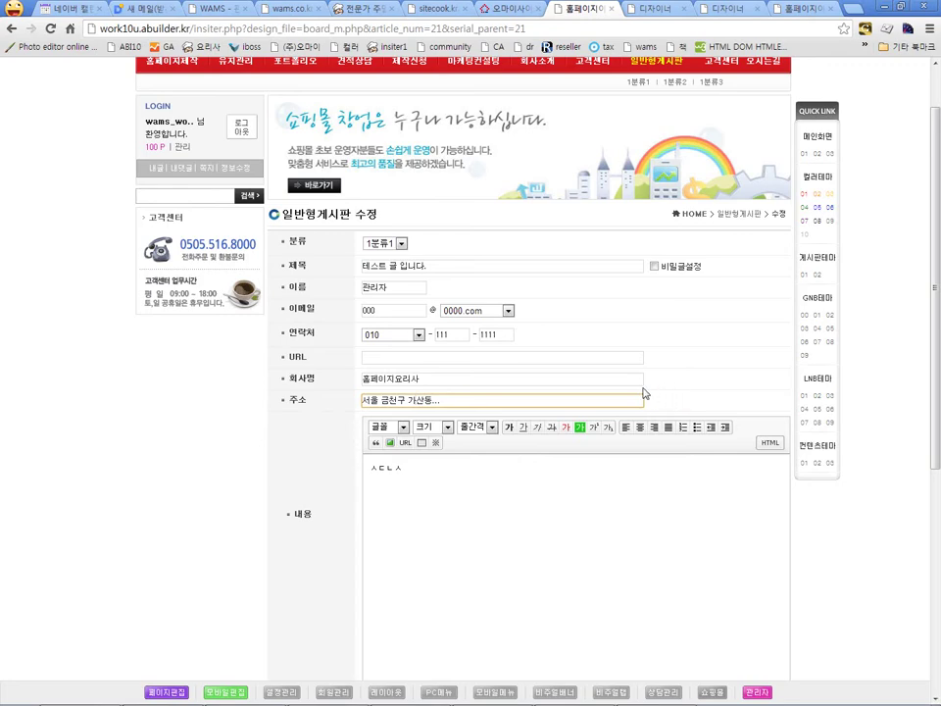
pyautogui.click(157, 692)
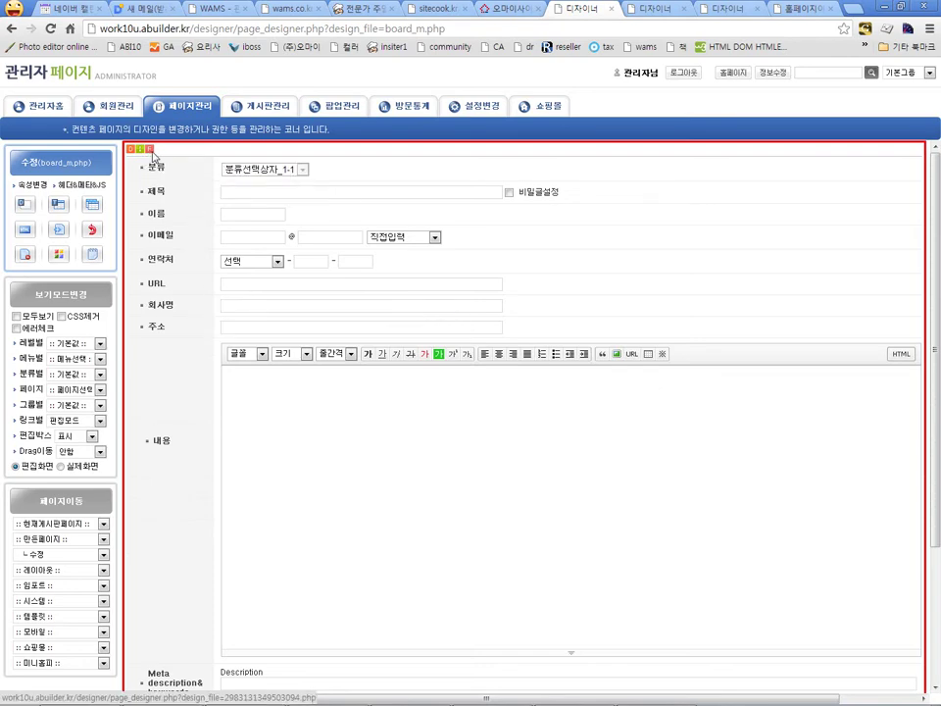
# Step: Open 2983131349503094.php and show the DIV settings for the block beside 주소
pyautogui.click(150, 151)
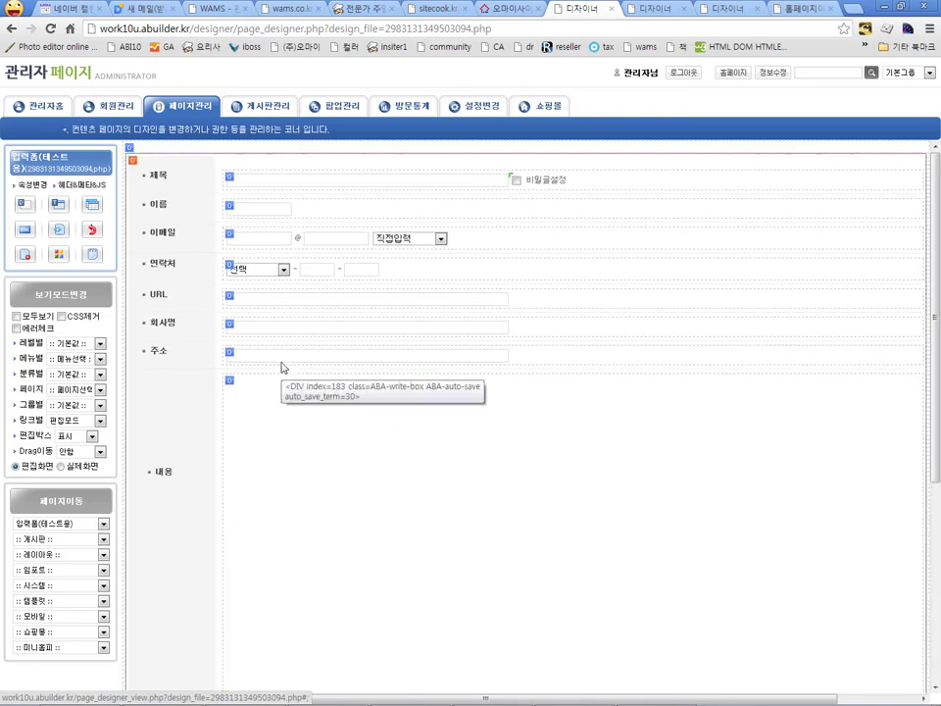
pyautogui.click(229, 354)
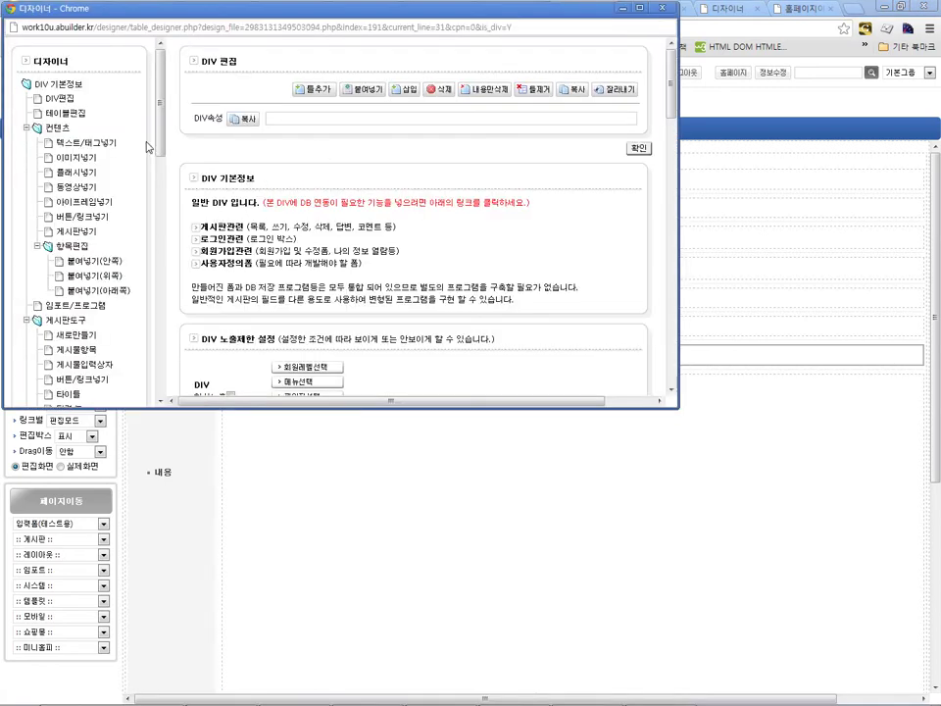
# Step: Insert a 주소검색 button opening member/zipsearch.php in a 550×450 window
pyautogui.scroll(-1, 78, 108)
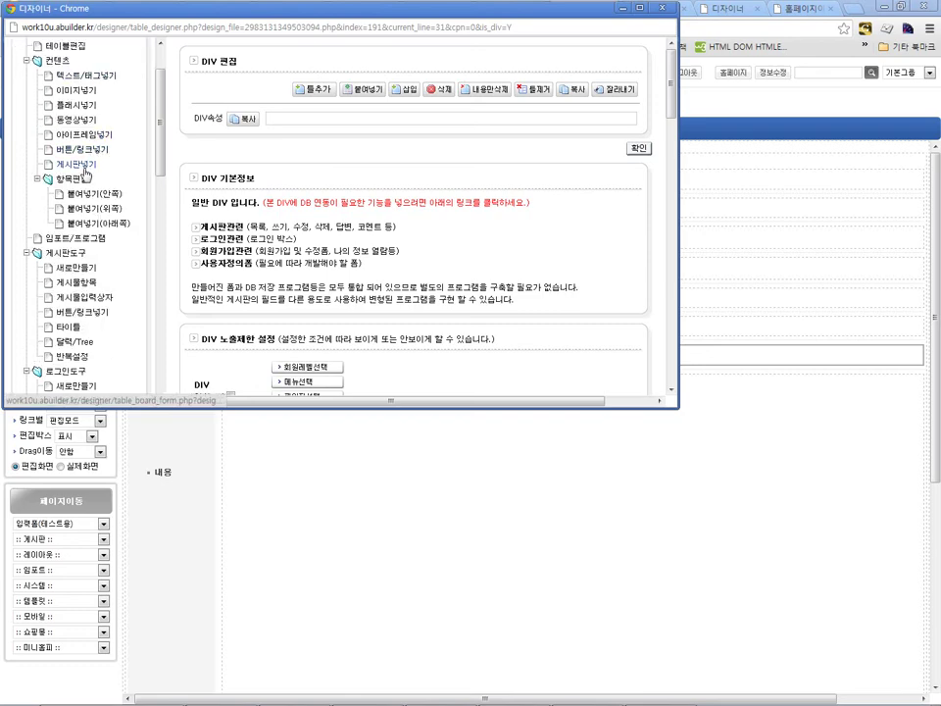
pyautogui.click(84, 151)
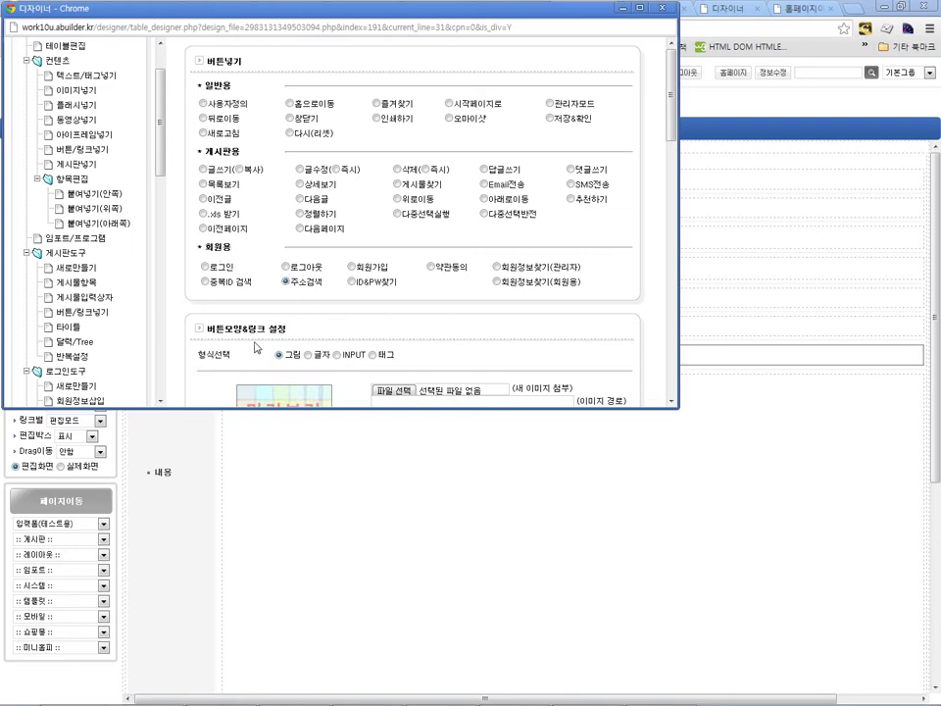
pyautogui.scroll(-5, 254, 345)
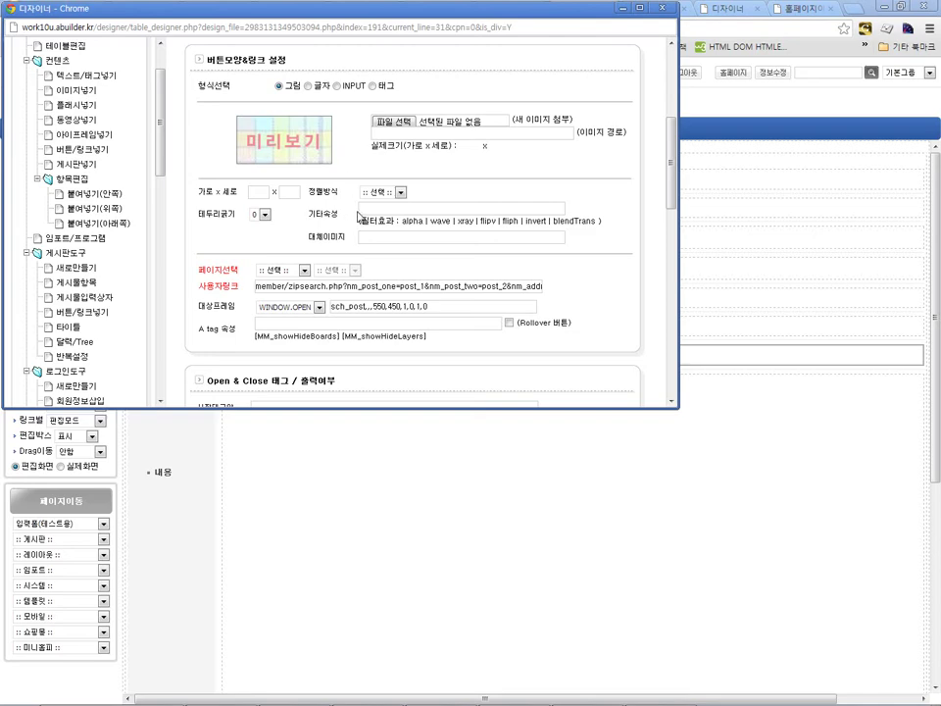
pyautogui.click(663, 7)
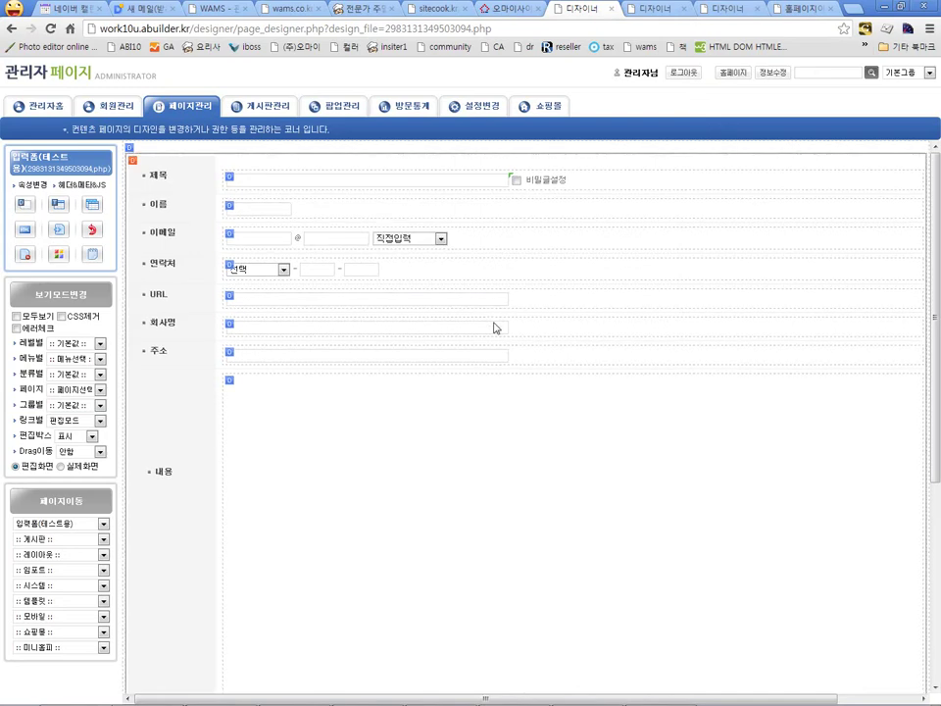
# Step: Strip post_1, post_2 and the address target from the button's 사용자링크 parameters
pyautogui.doubleClick(321, 360)
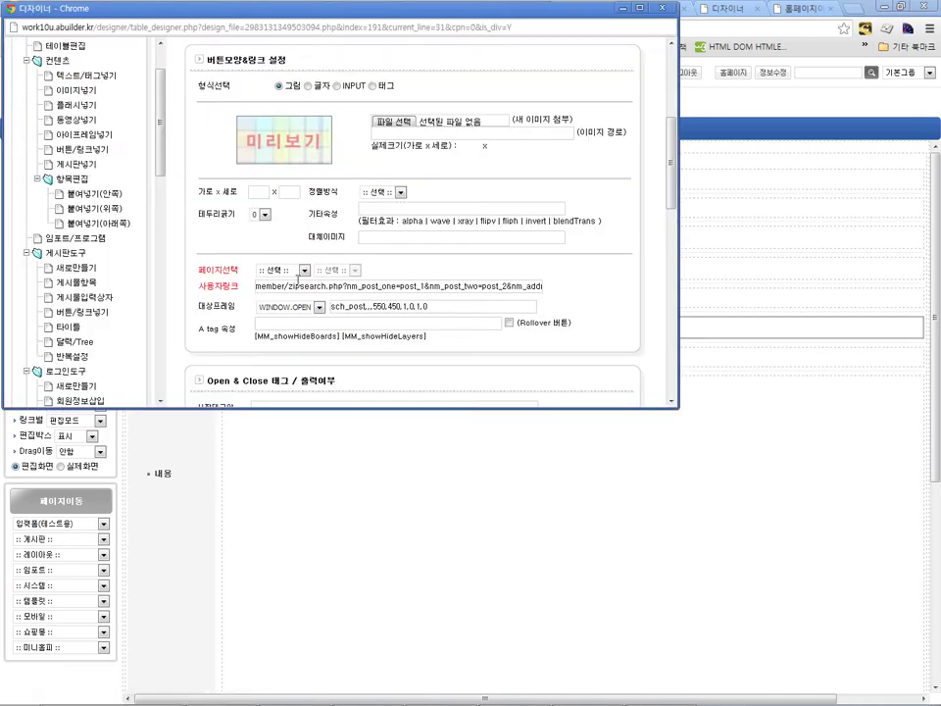
pyautogui.doubleClick(404, 285)
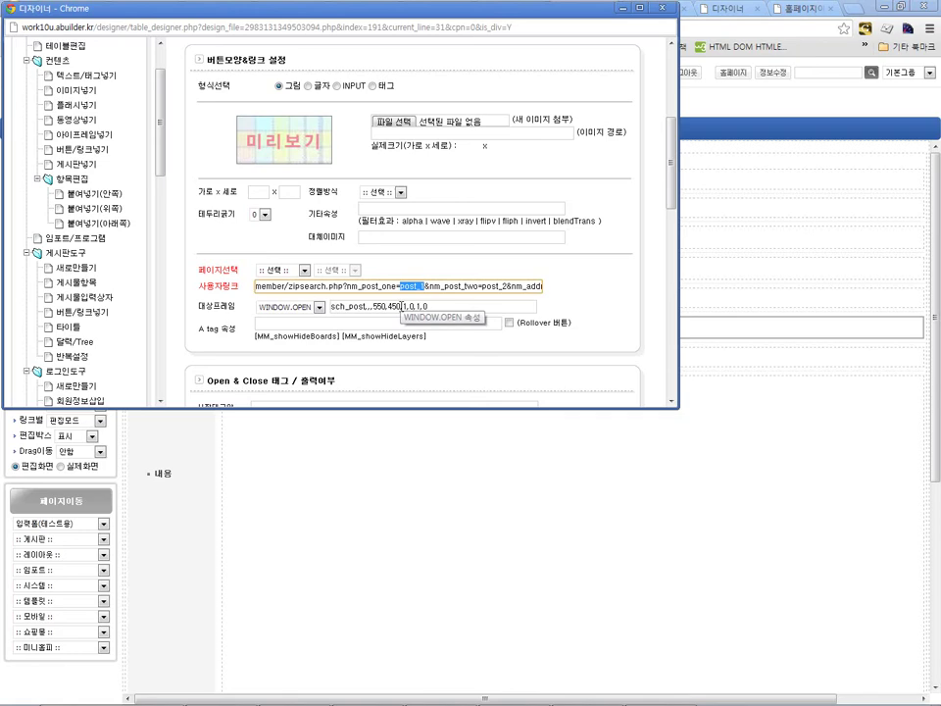
pyautogui.press('Delete')
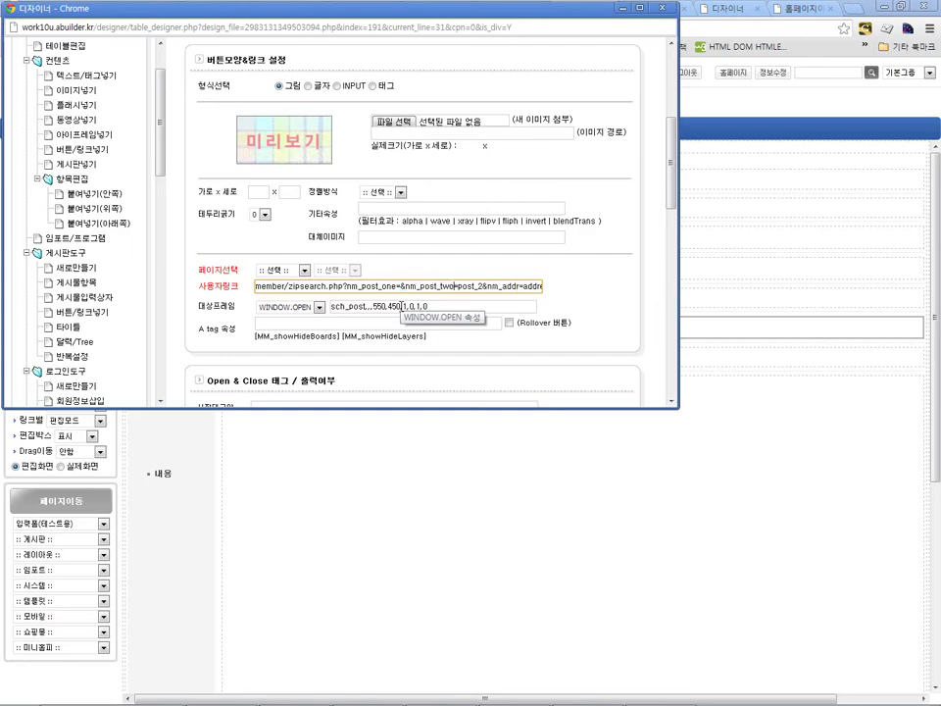
pyautogui.hotkey('ctrl', 'shift', 'Right')
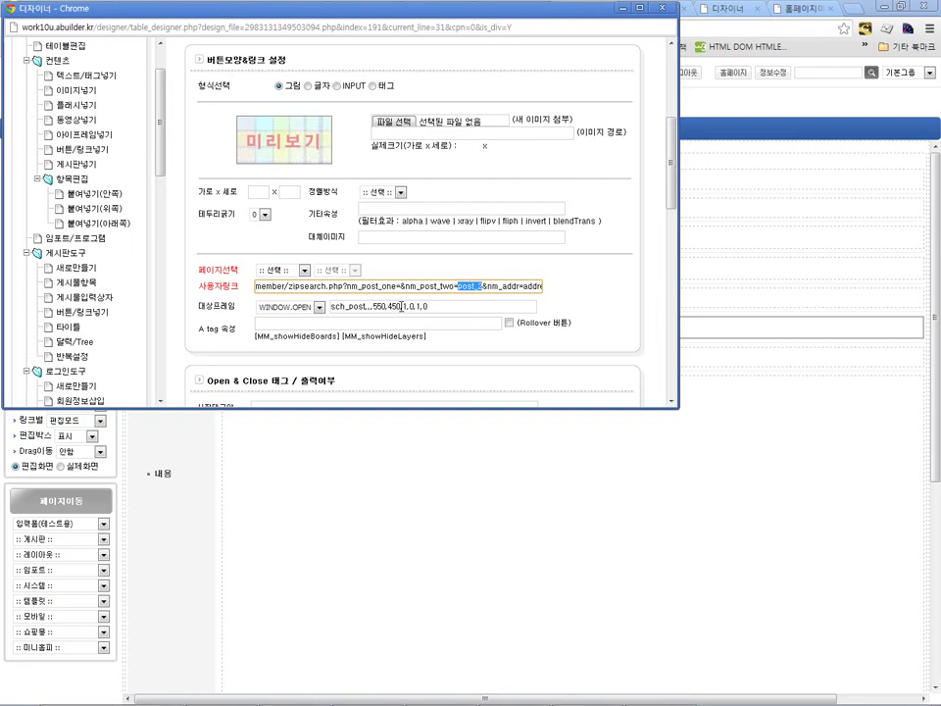
pyautogui.press('Delete')
pyautogui.hotkey('ctrl', 'shift', 'Right')
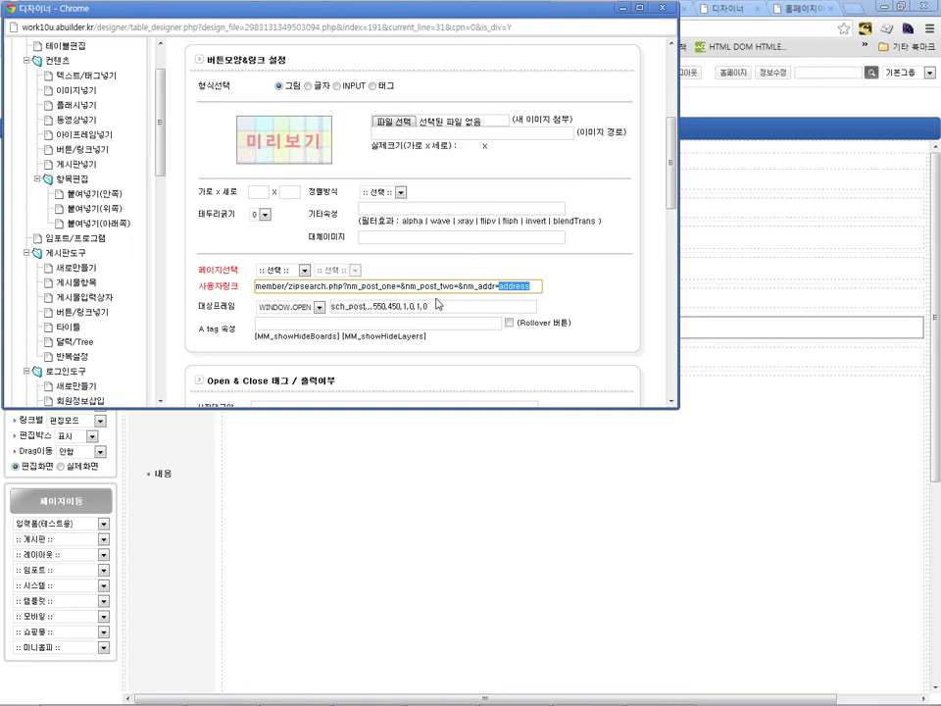
pyautogui.press('Delete')
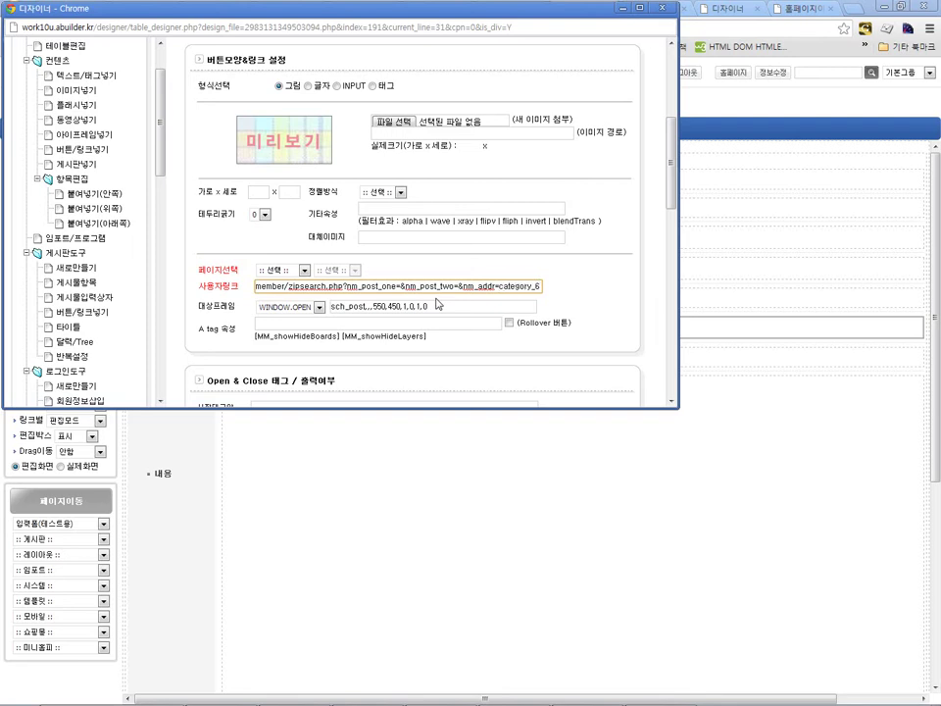
pyautogui.press('Return')
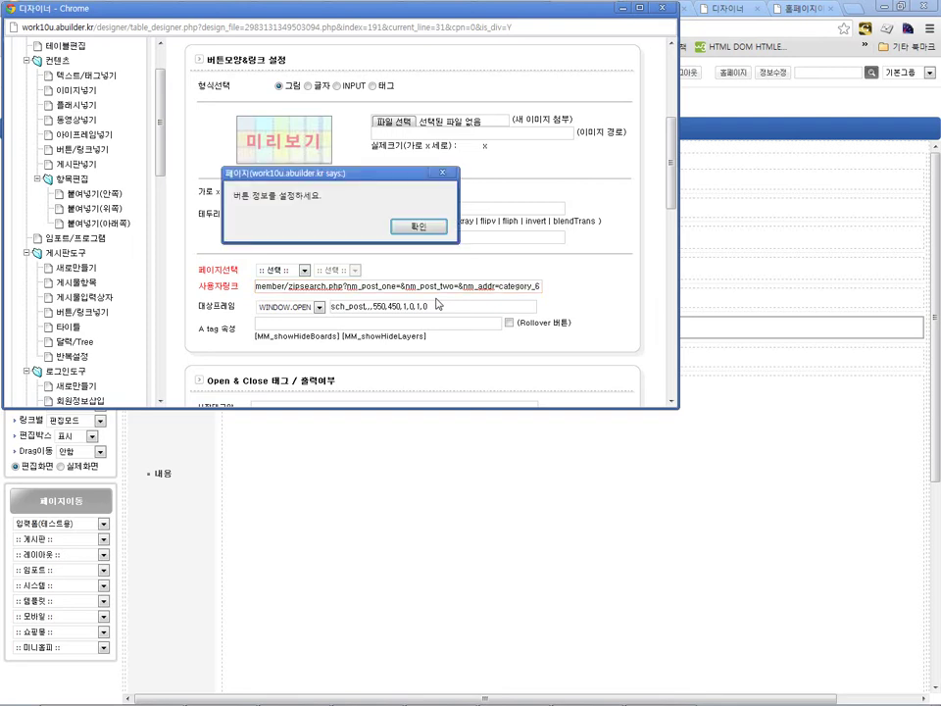
pyautogui.click(418, 226)
# Step: Show the button as the text 우편번호찾기 and save the settings
pyautogui.scroll(2, 419, 226)
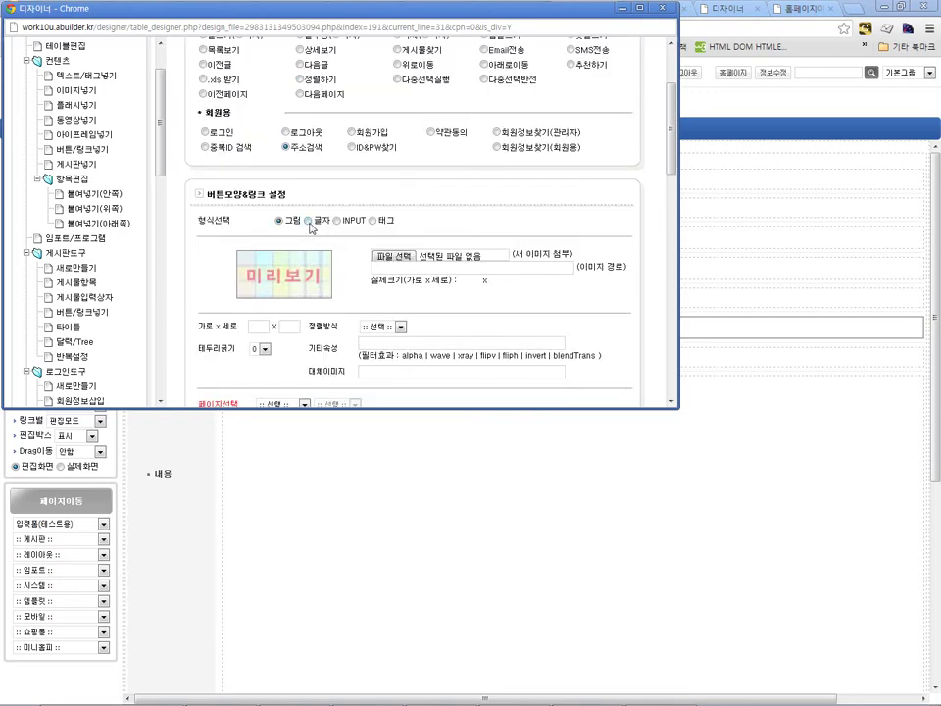
pyautogui.click(309, 220)
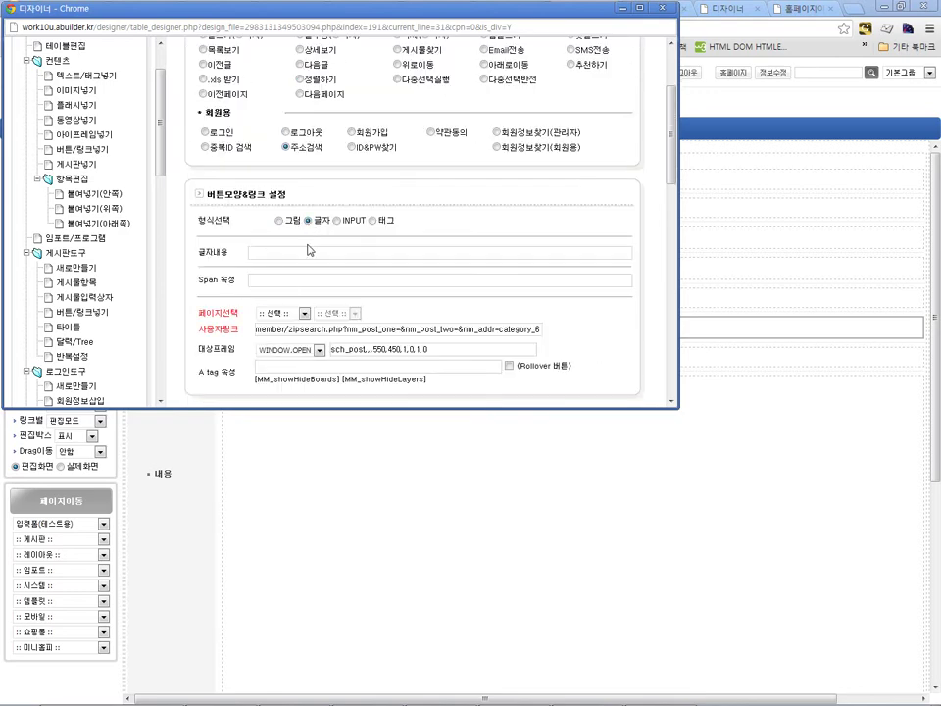
pyautogui.click(320, 249)
pyautogui.write('우편번호찾기')
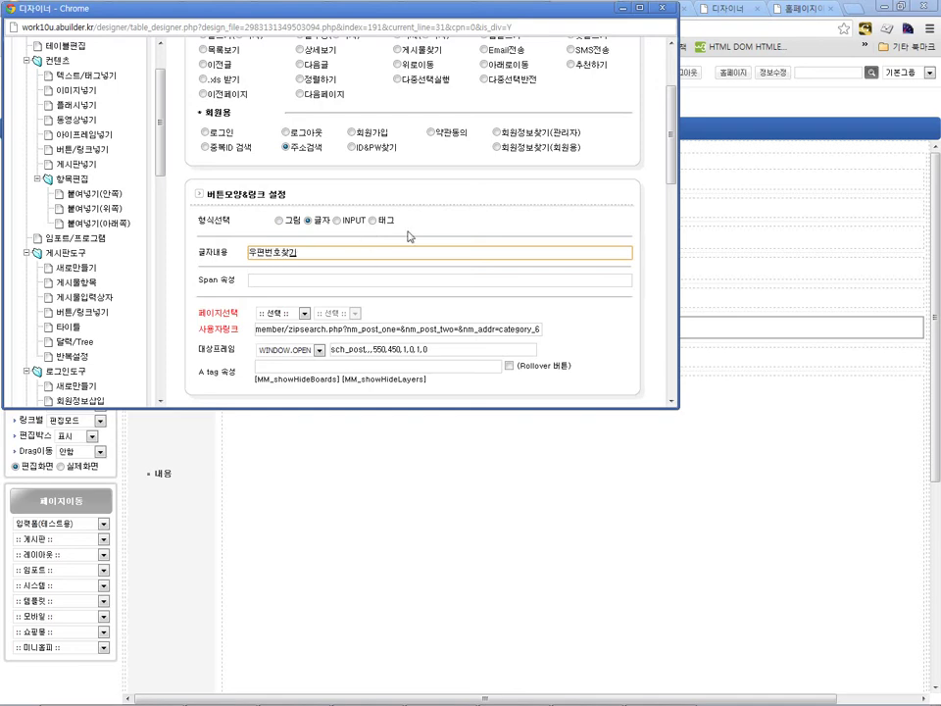
pyautogui.scroll(-3, 510, 283)
pyautogui.scroll(1, 604, 286)
pyautogui.scroll(-4, 605, 286)
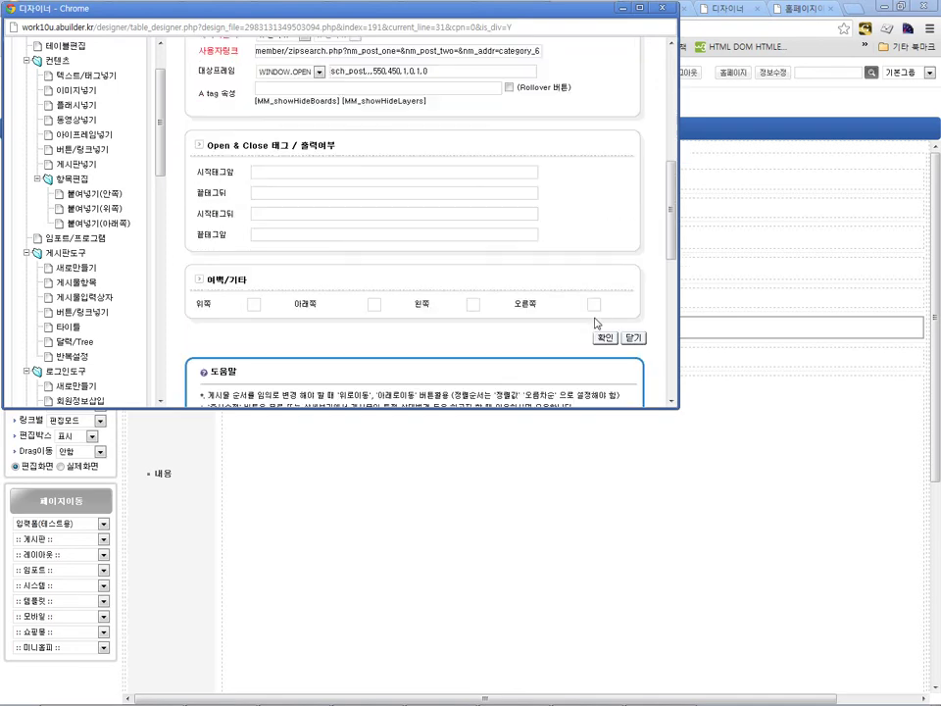
pyautogui.click(605, 272)
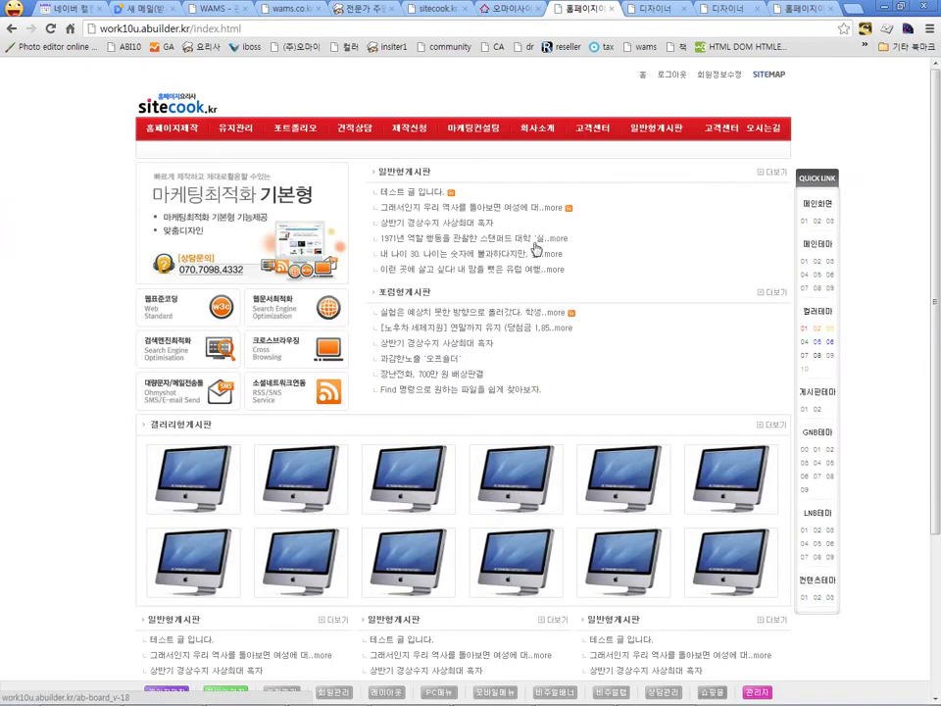
# Step: Open the test post's edit form on 일반형게시판 and launch 우편번호찾기
pyautogui.click(683, 131)
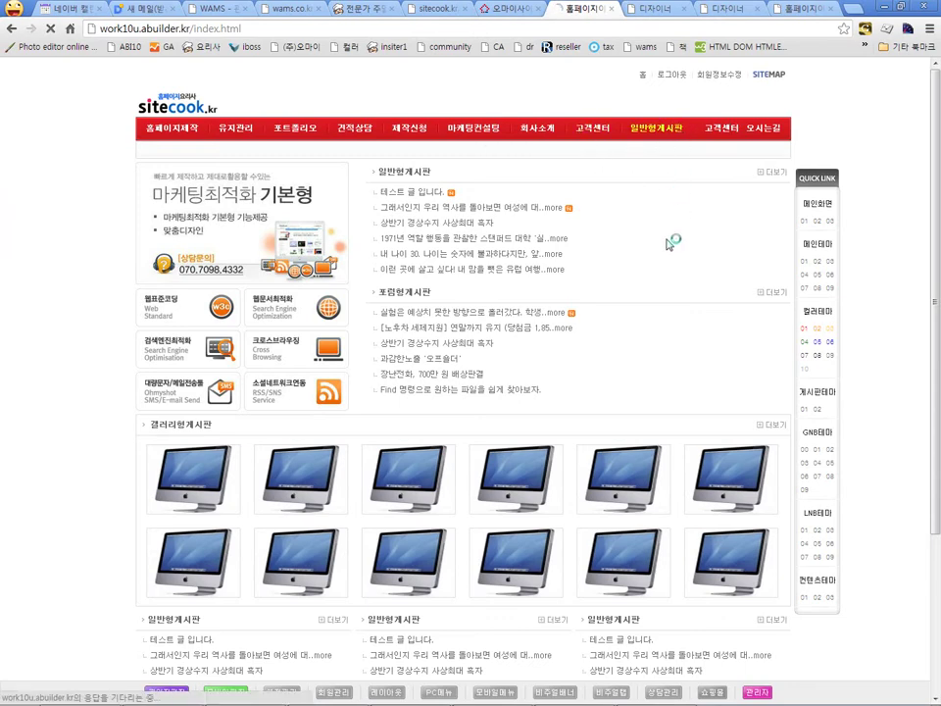
pyautogui.click(764, 335)
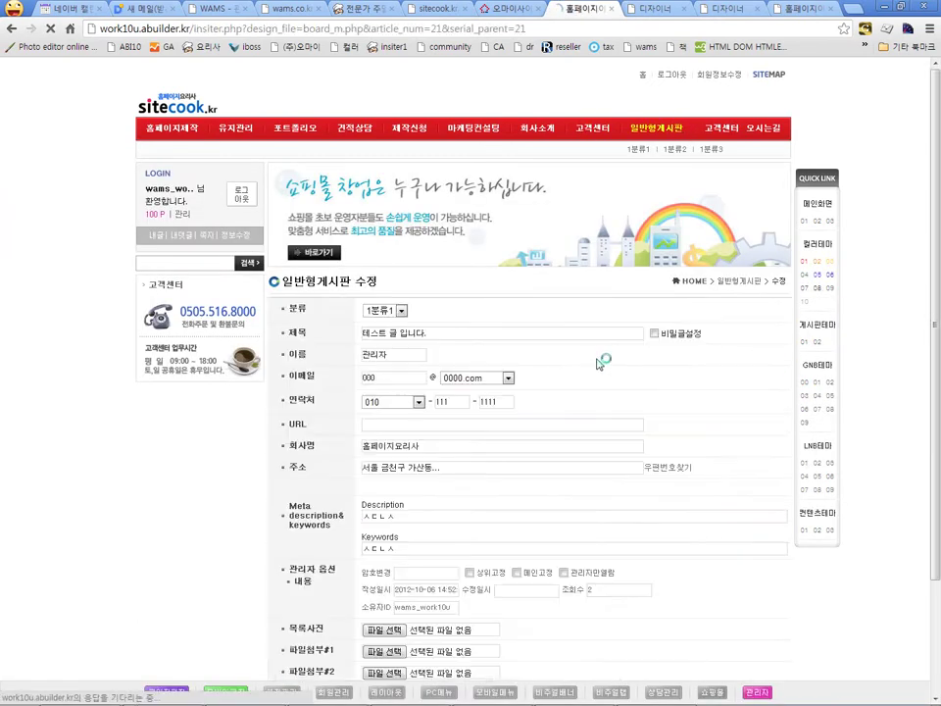
pyautogui.scroll(-1, 598, 361)
pyautogui.click(656, 403)
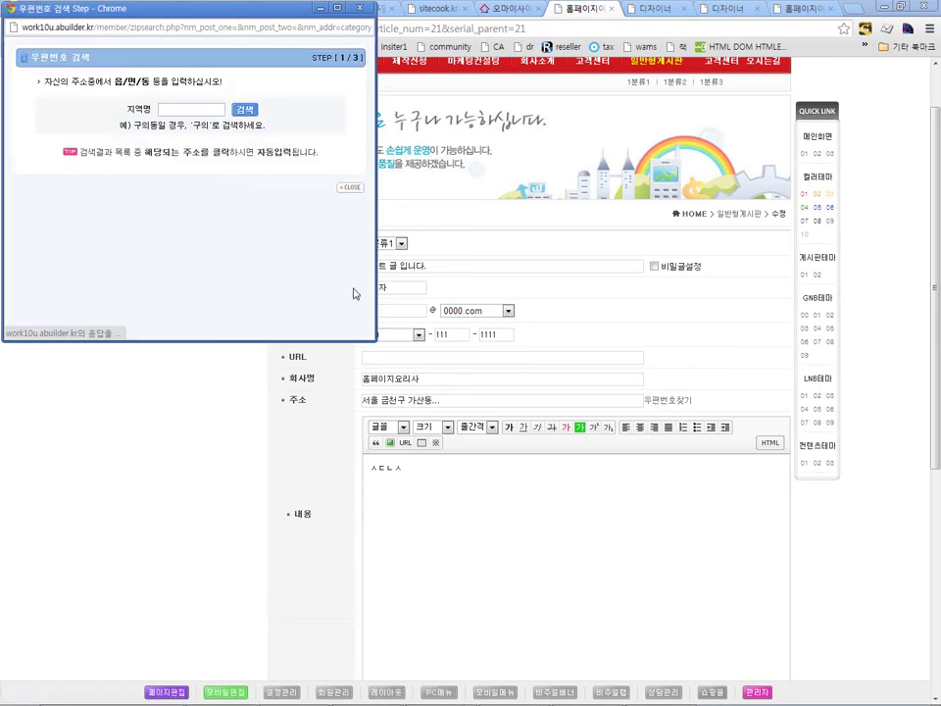
# Step: Search 금천남구로역 by building name, pick the address and add unit 711호
pyautogui.click(213, 110)
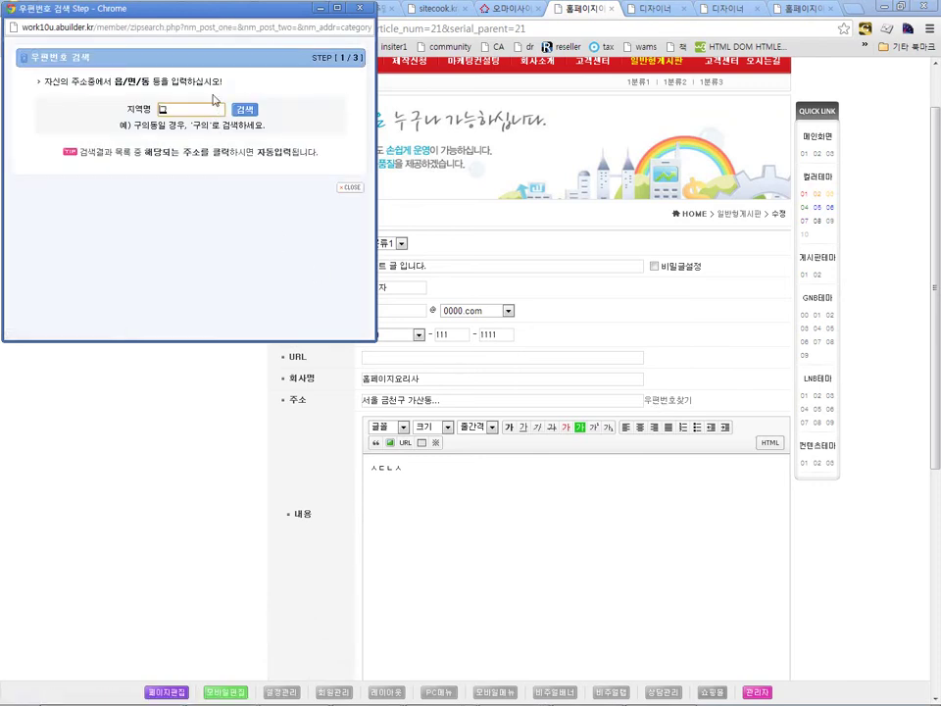
pyautogui.write('금천남구로역')
pyautogui.press('Return')
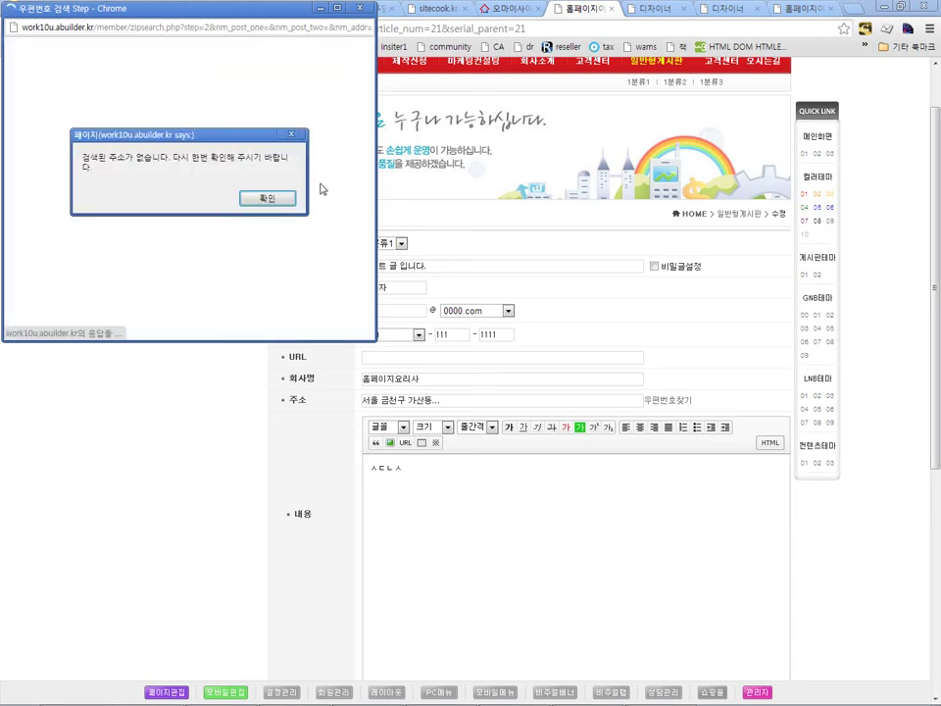
pyautogui.click(257, 197)
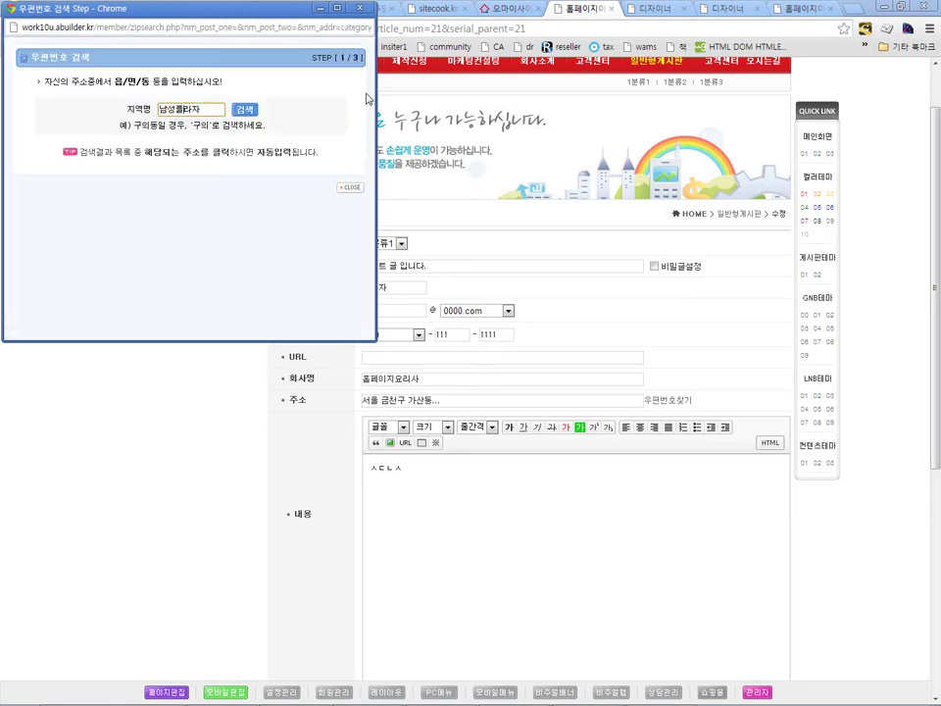
pyautogui.press('Return')
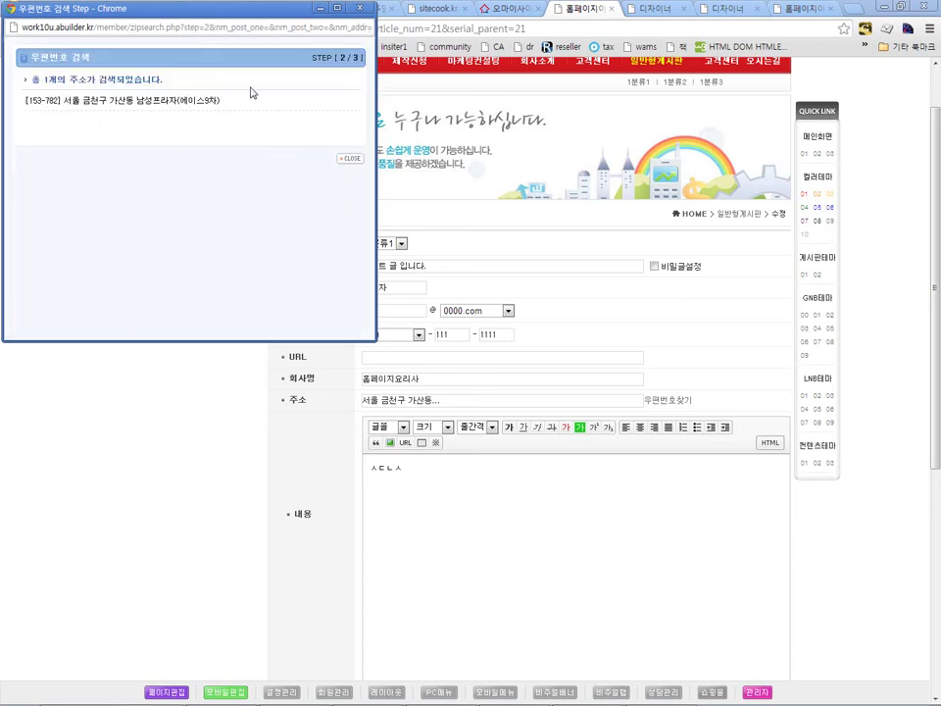
pyautogui.click(185, 101)
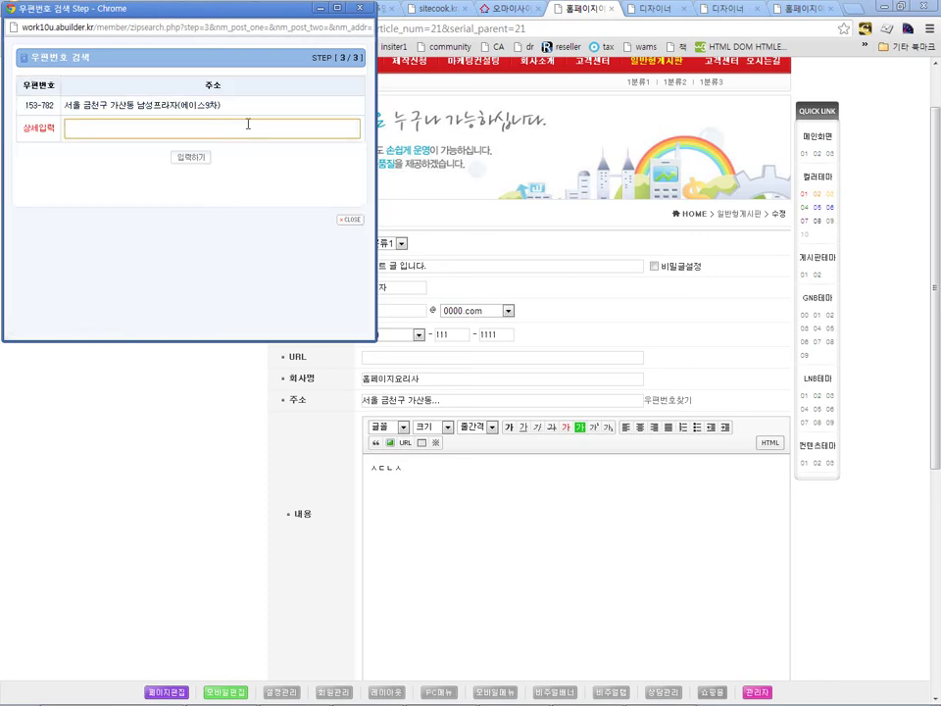
pyautogui.write('711호')
pyautogui.press('Return')
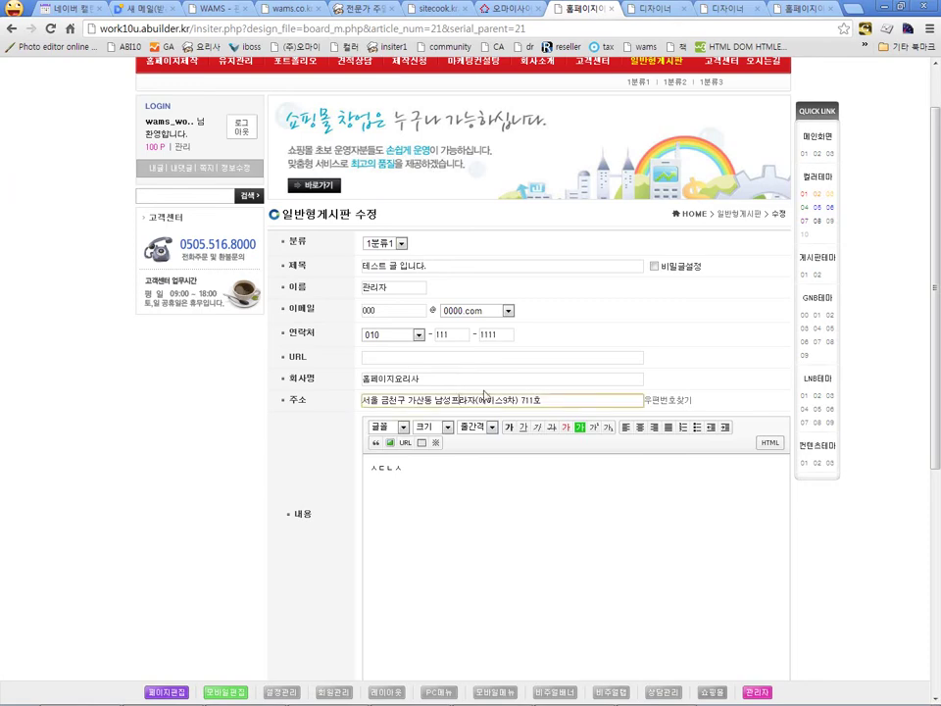
# Step: Move into the post's content editor below the address fields
pyautogui.scroll(-2, 449, 395)
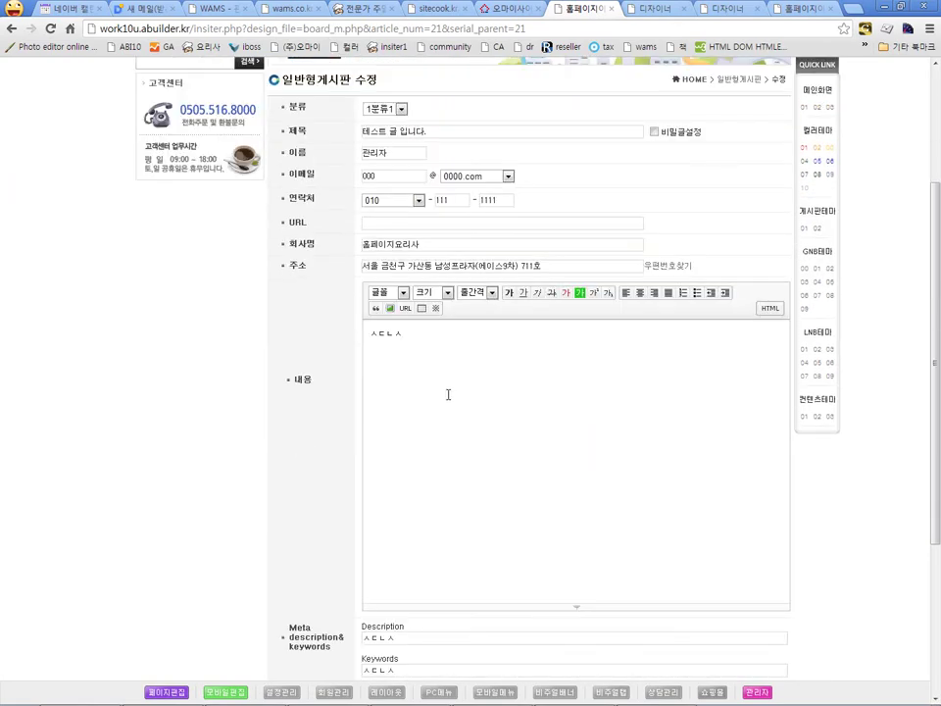
pyautogui.click(446, 393)
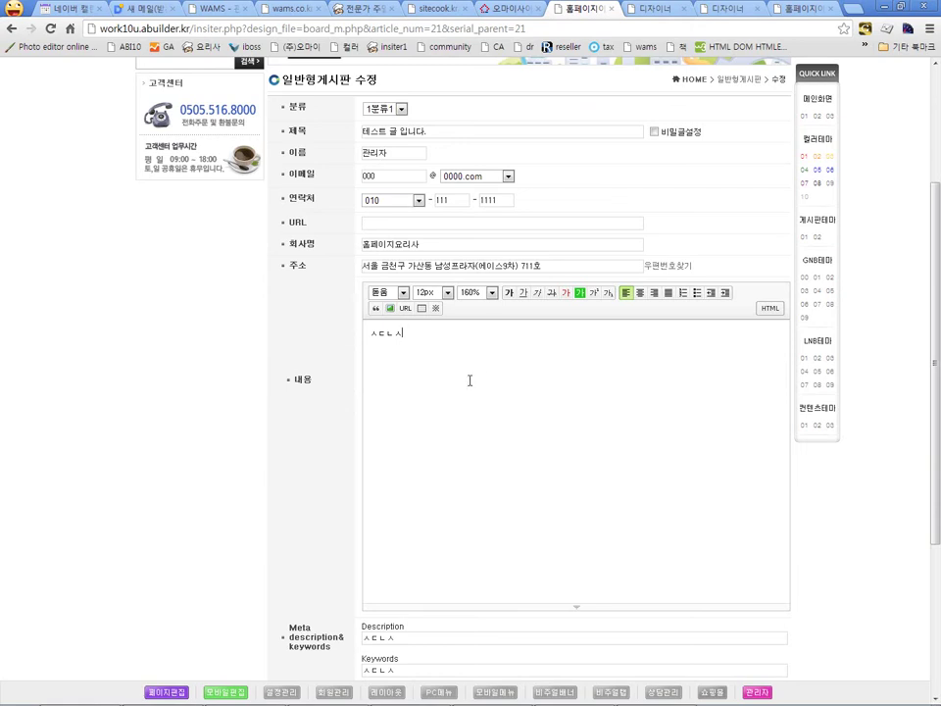
pyautogui.scroll(-2, 449, 407)
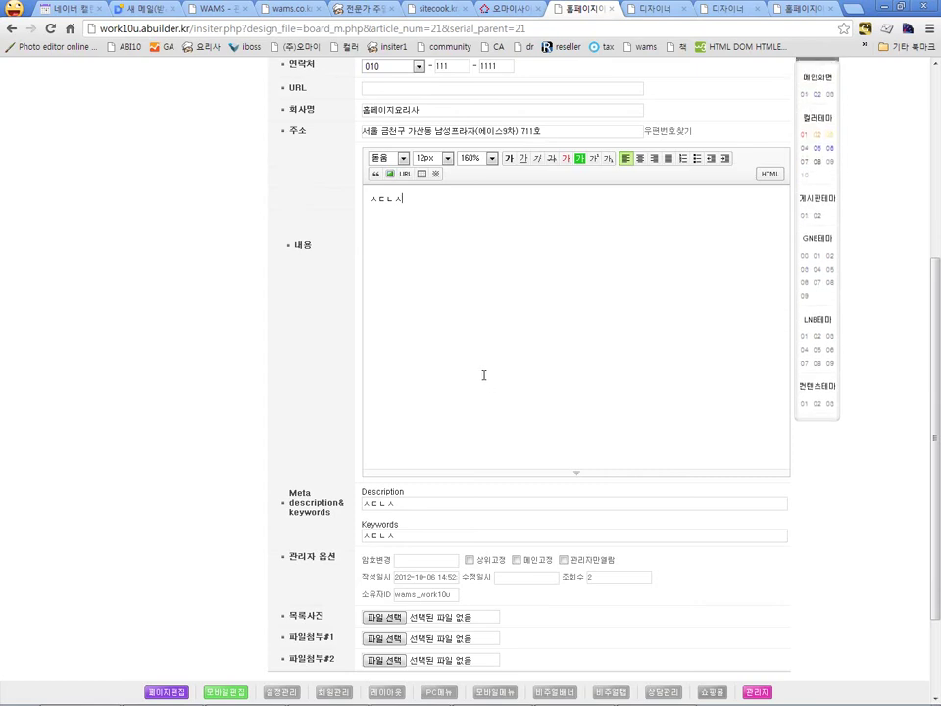
pyautogui.scroll(1, 483, 374)
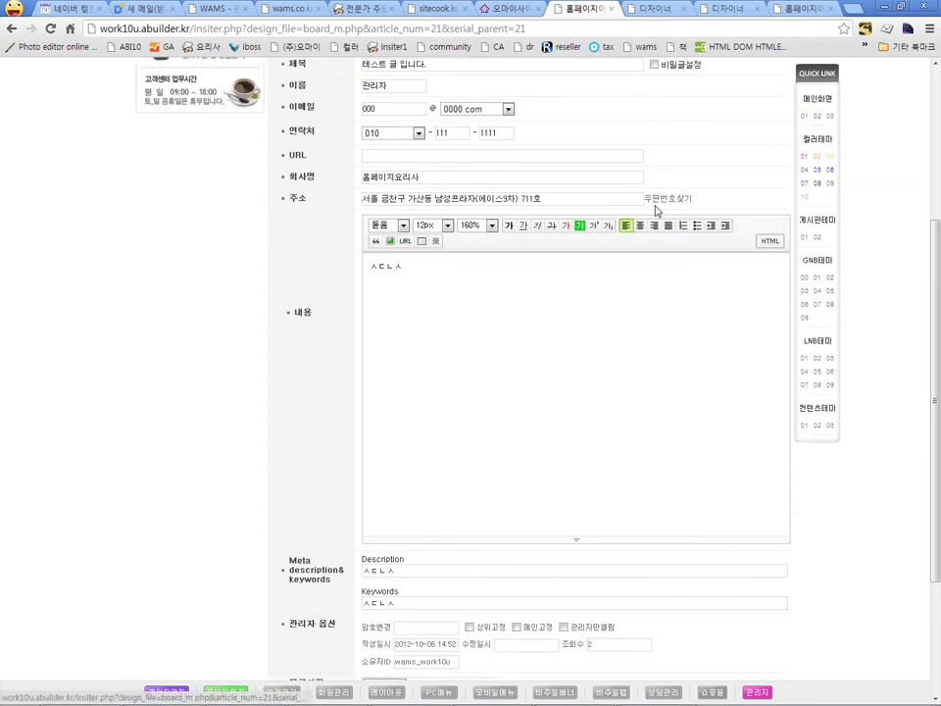
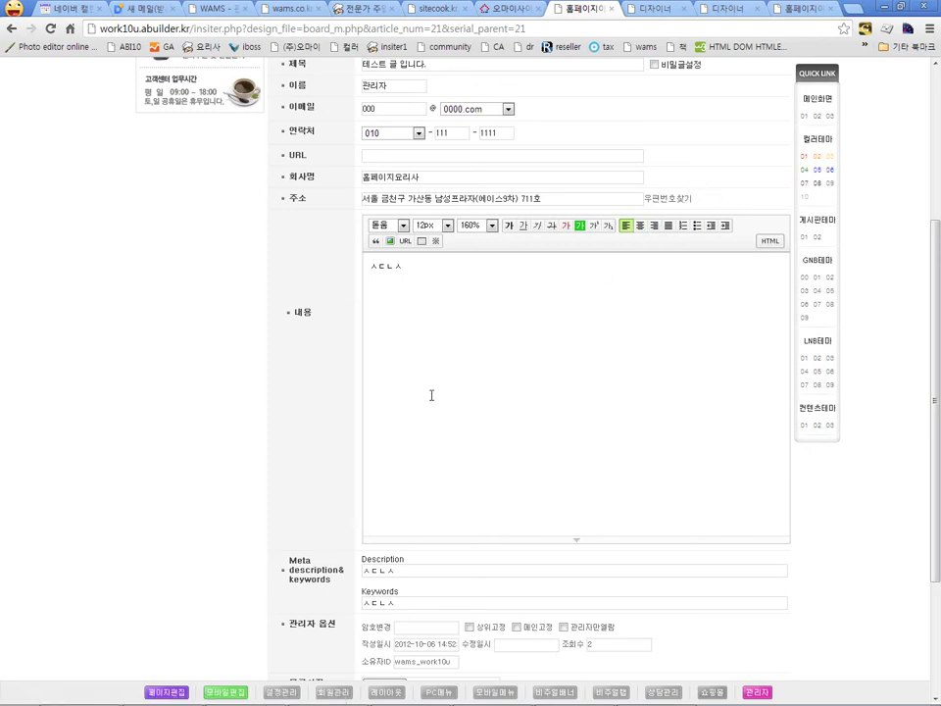
# Step: Open the board form in the page designer and bring up the 제목 input's properties
pyautogui.scroll(1, 320, 391)
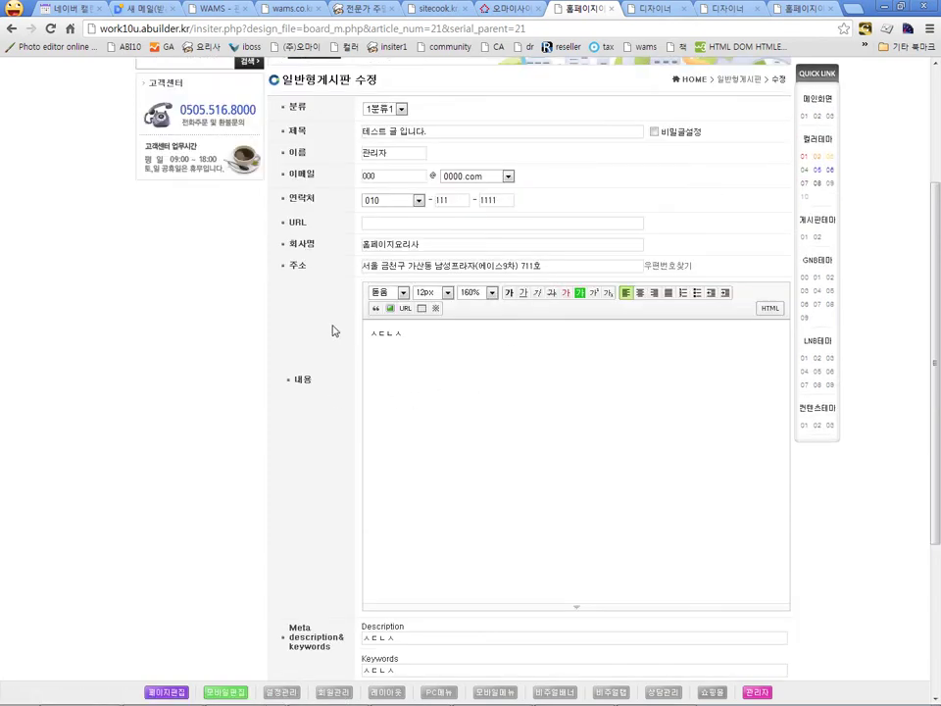
pyautogui.click(166, 693)
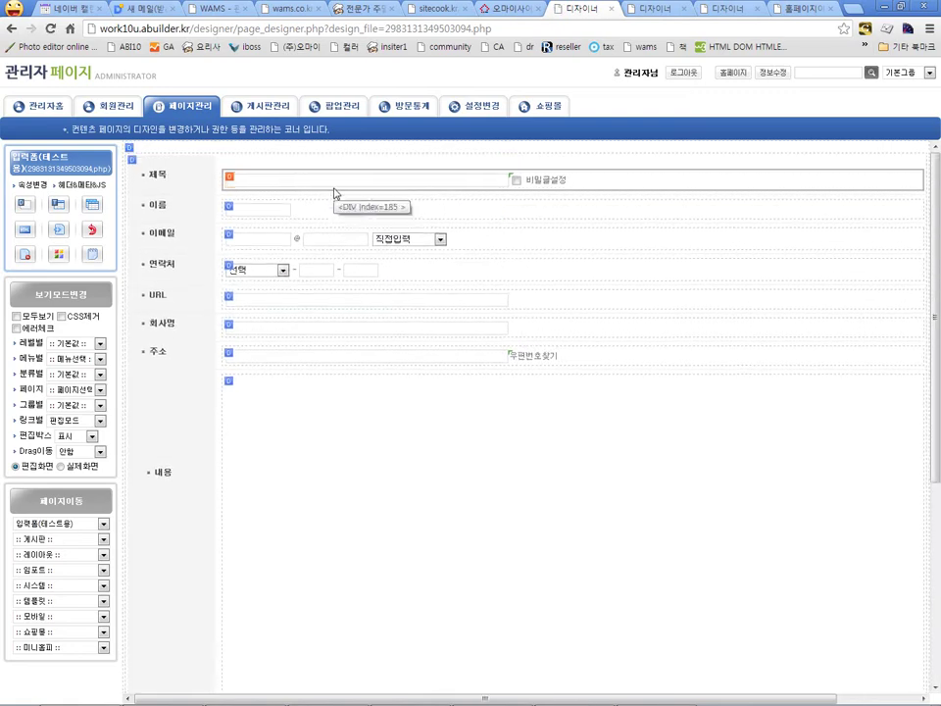
pyautogui.click(329, 184)
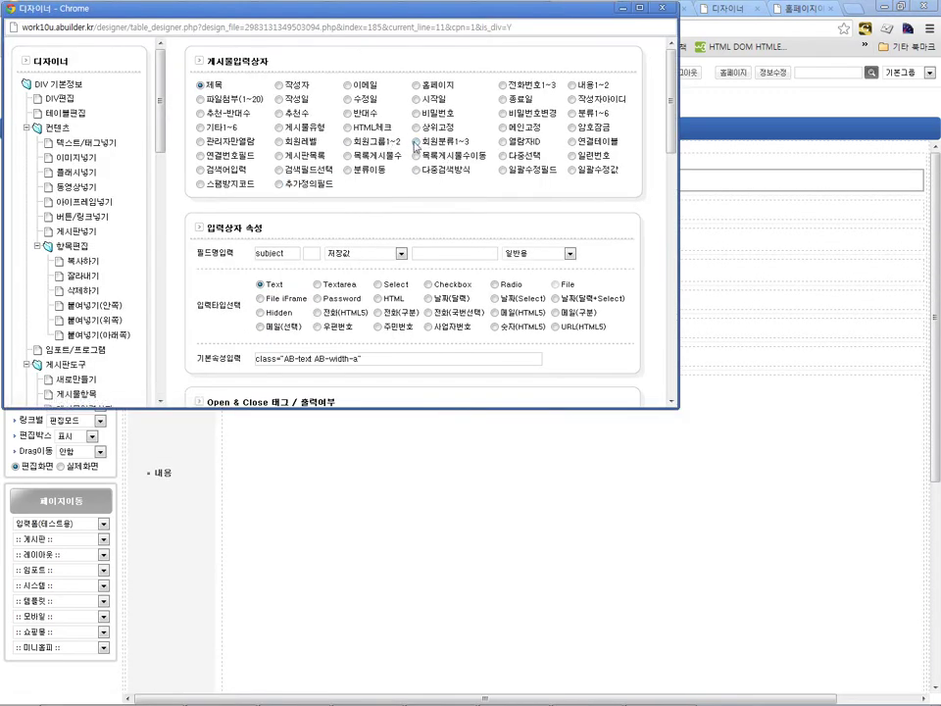
# Step: Browse the 게시물항목 output formats (HTML tag, file), then return to 게시물입력상자 settings
pyautogui.scroll(-4, 148, 157)
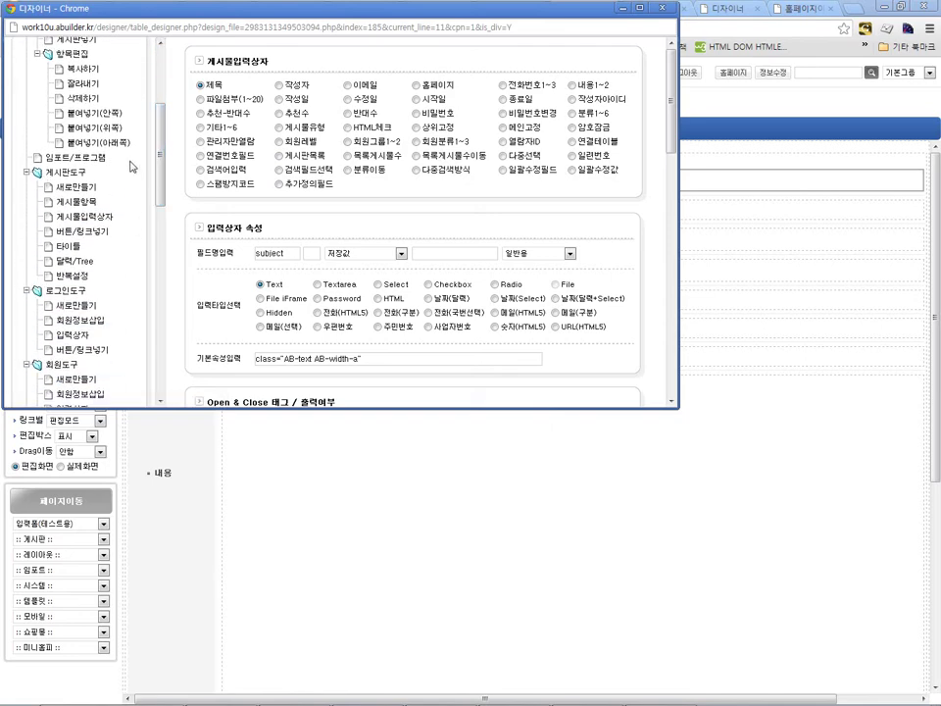
pyautogui.click(67, 203)
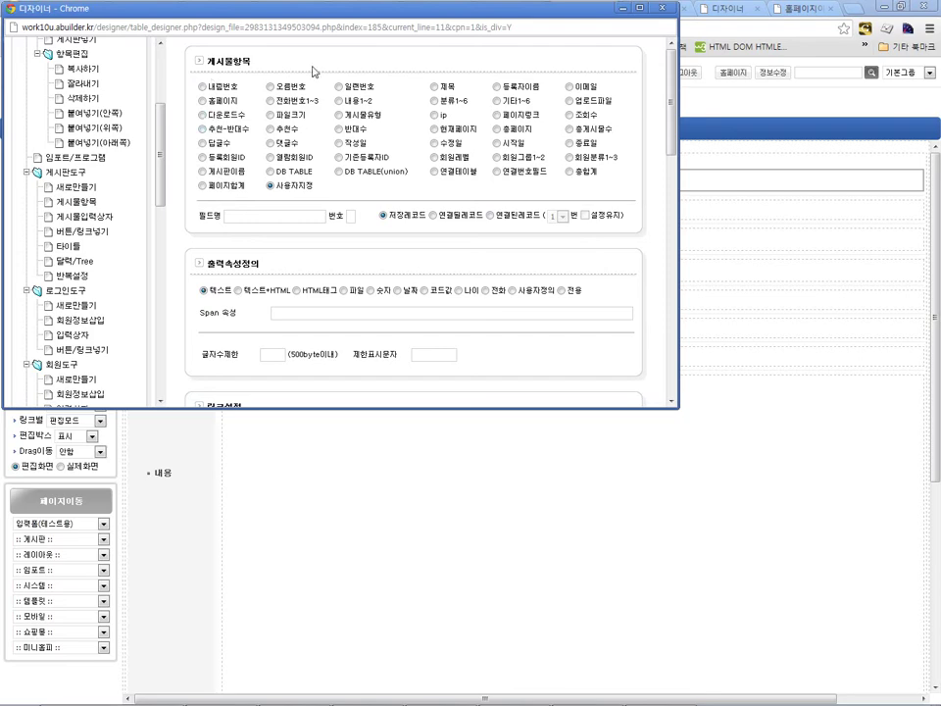
pyautogui.scroll(-1, 554, 157)
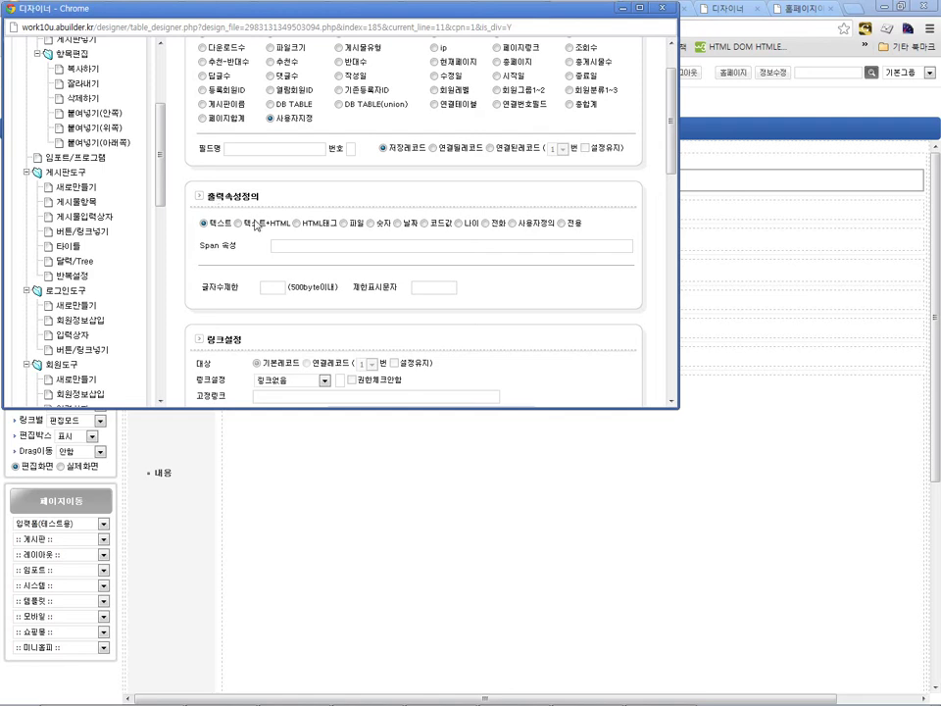
pyautogui.click(296, 223)
pyautogui.click(353, 224)
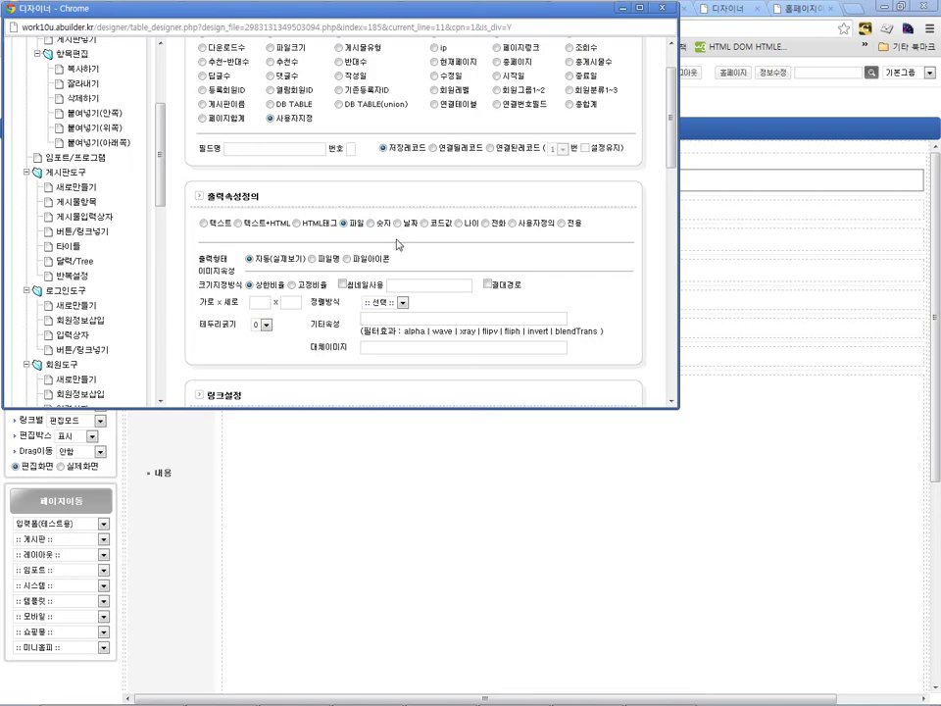
pyautogui.click(108, 217)
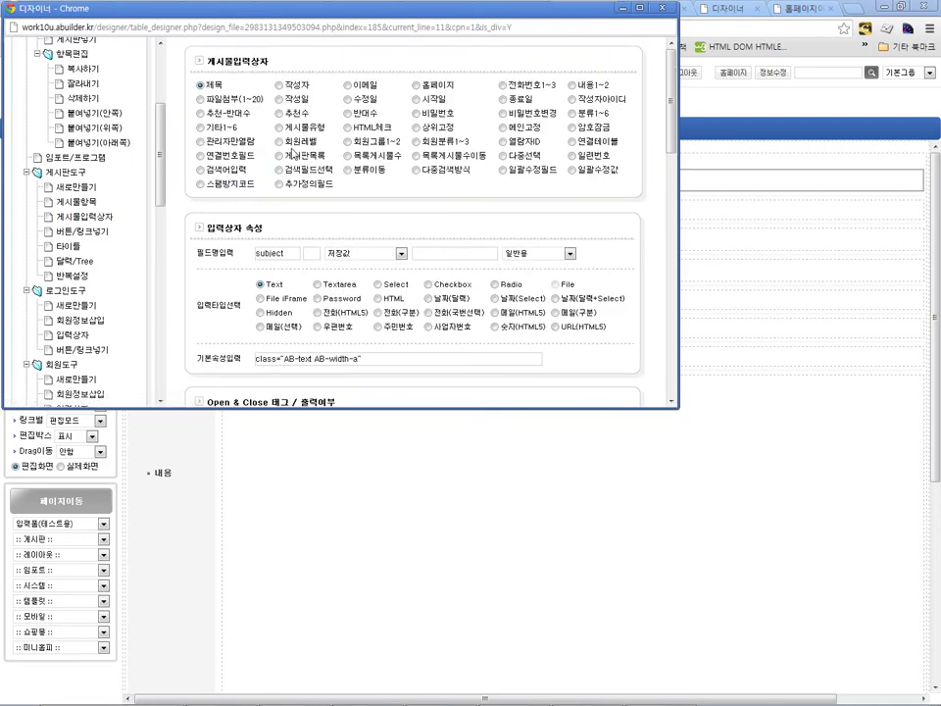
# Step: Make the input a 전화번호1~3 phone field and close the designer window
pyautogui.click(503, 86)
pyautogui.hotkey('alt', 'F4')
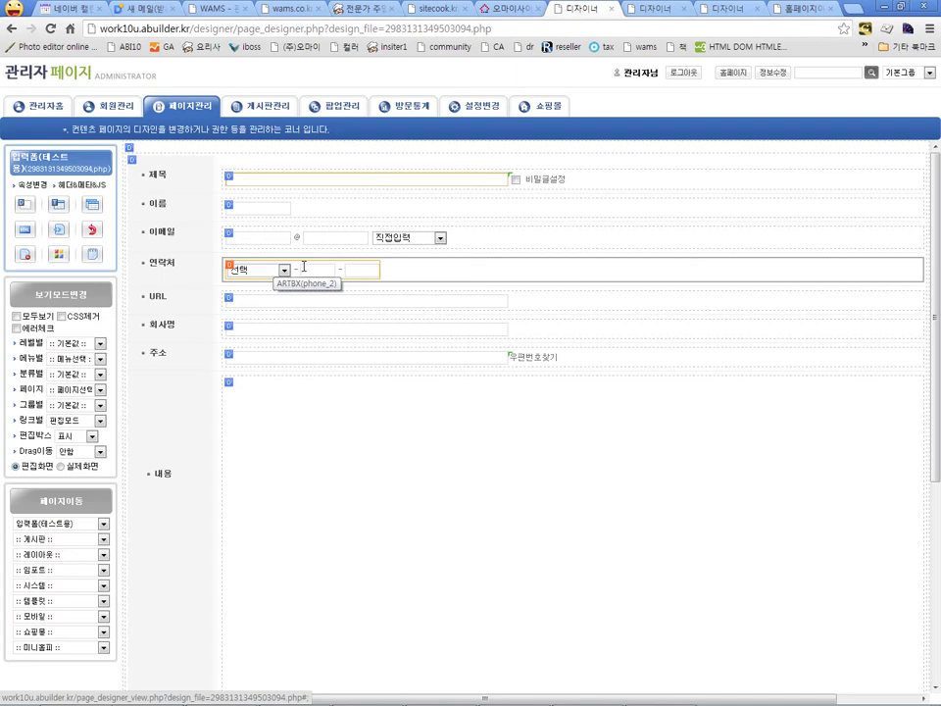
# Step: Switch the 연락처 phone field to Select type and clear its 선택항목정의 text
pyautogui.doubleClick(304, 267)
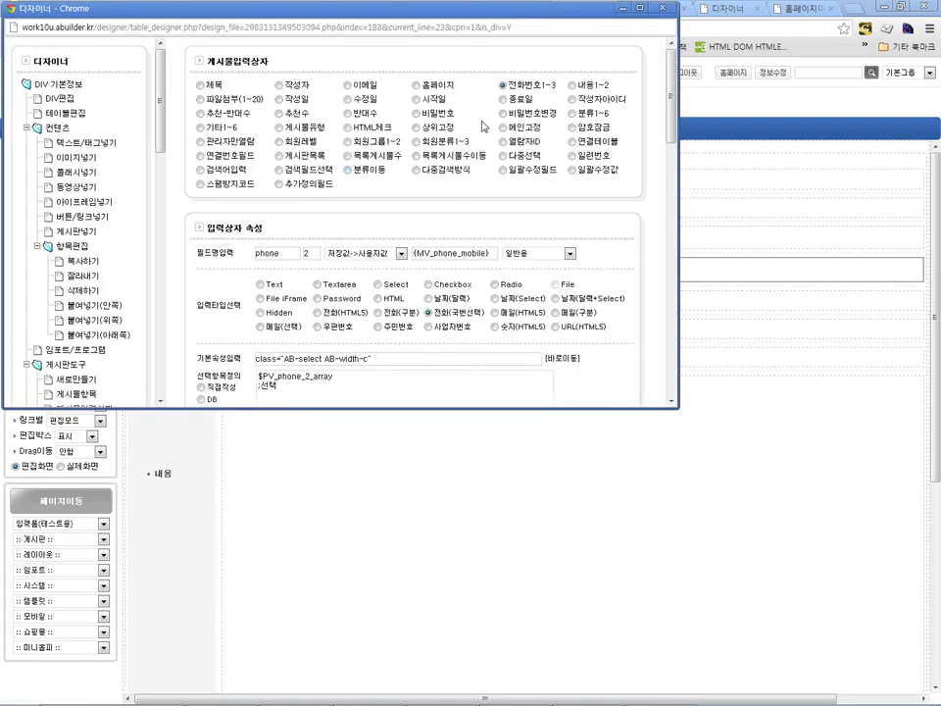
pyautogui.scroll(-2, 334, 219)
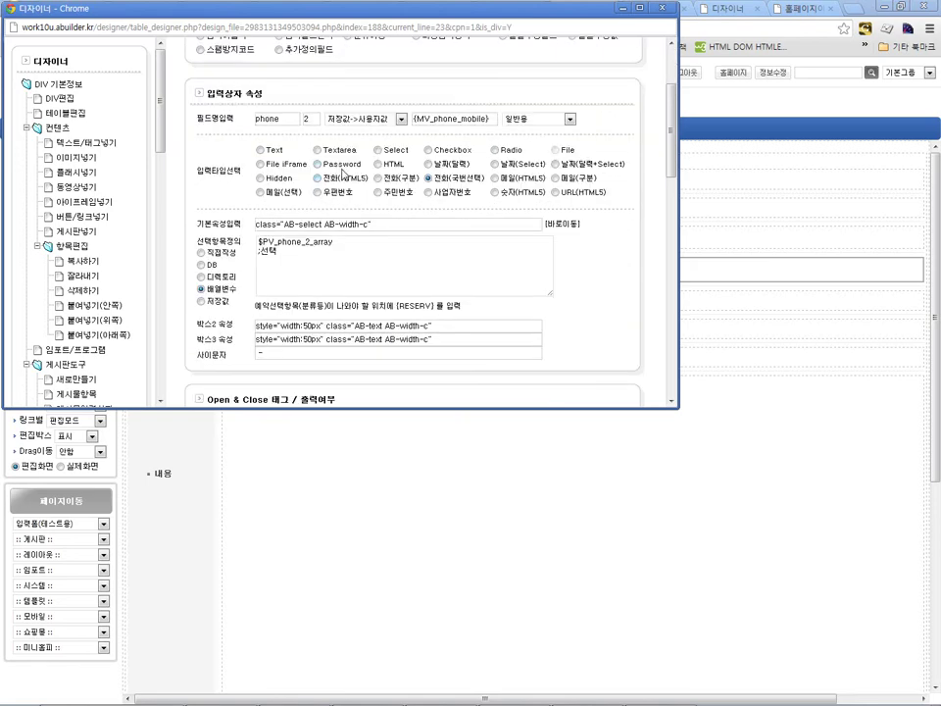
pyautogui.click(379, 150)
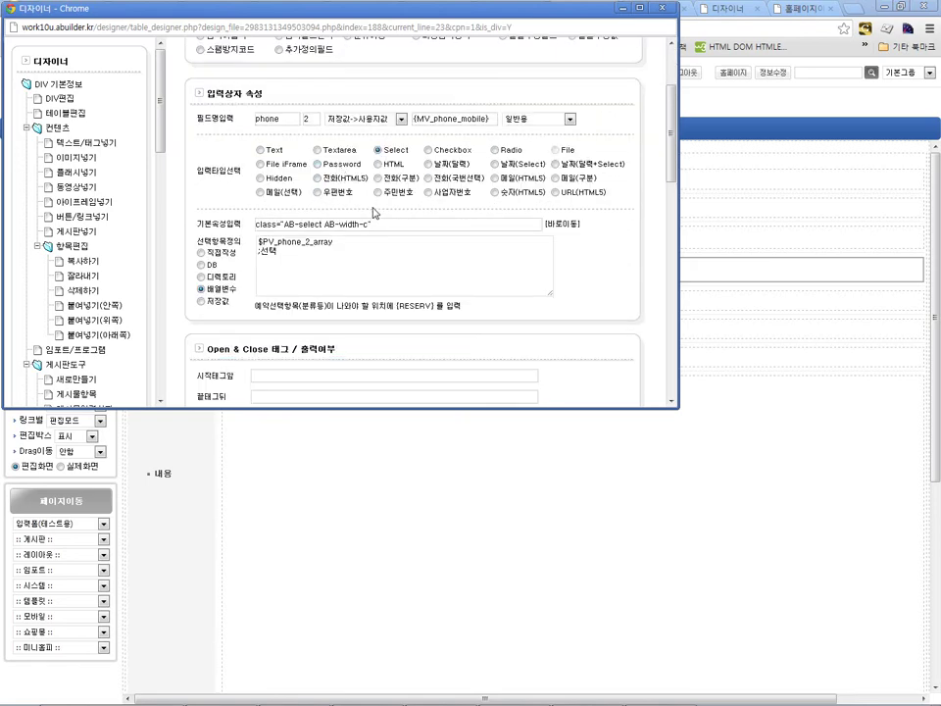
pyautogui.click(338, 295)
pyautogui.hotkey('ctrl', 'a')
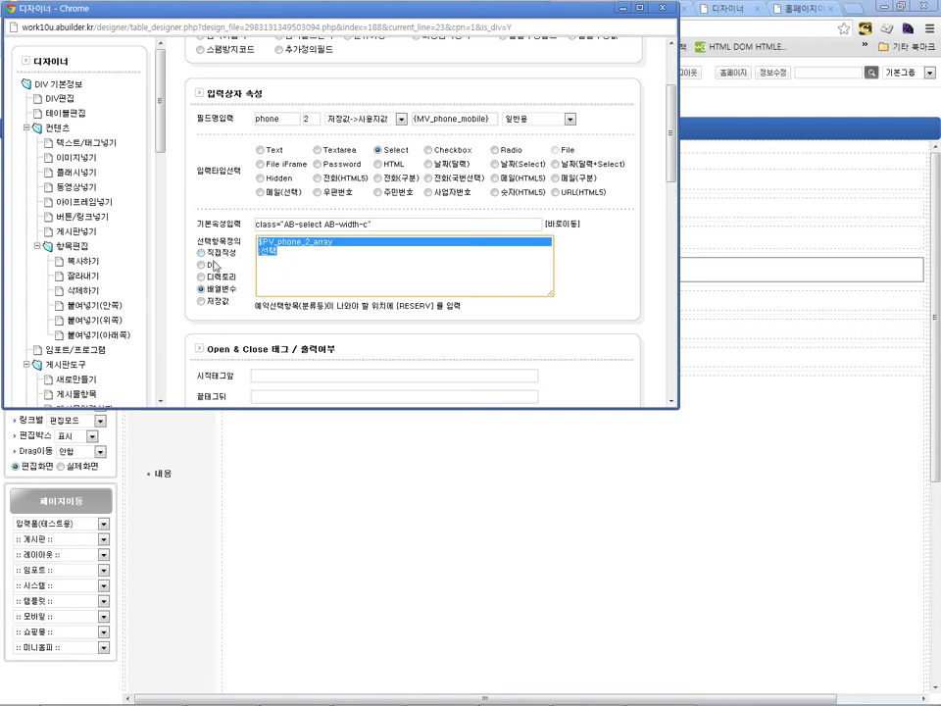
pyautogui.click(290, 265)
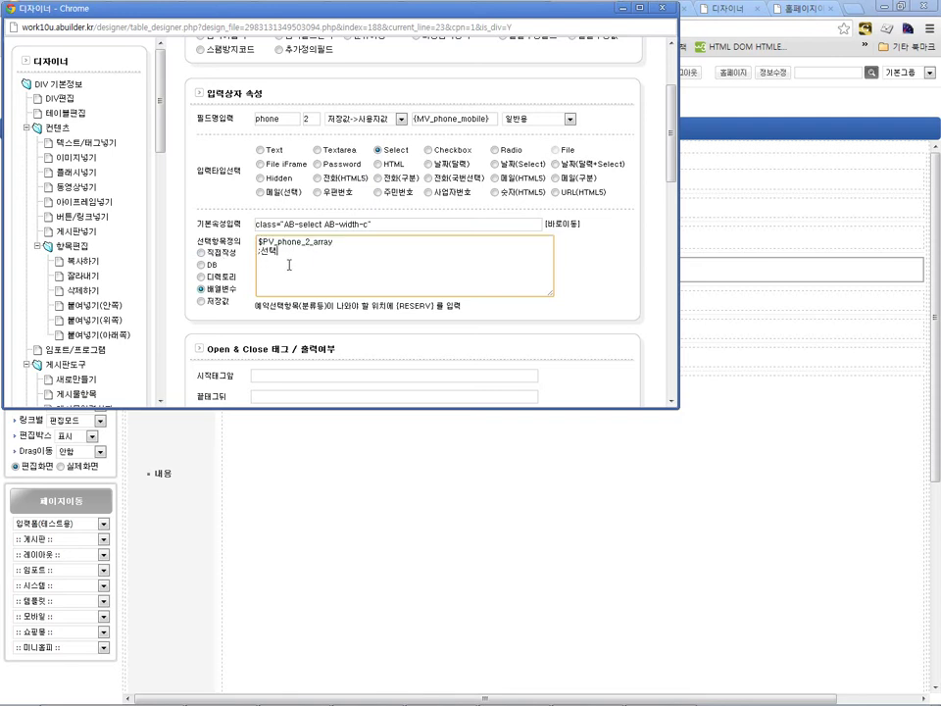
pyautogui.hotkey('ctrl', 'a')
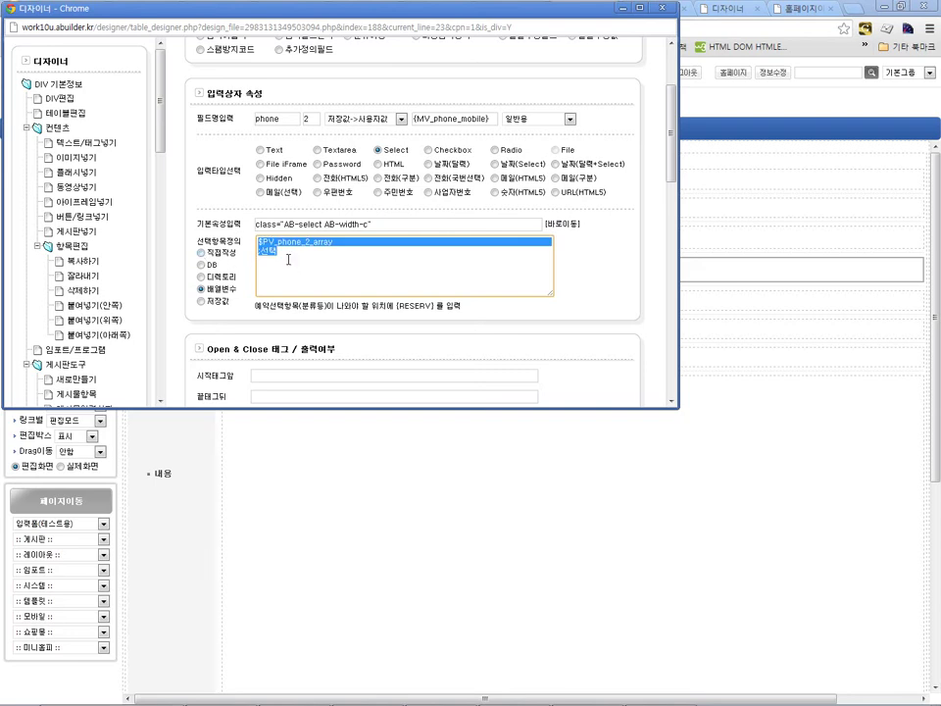
pyautogui.press('Delete')
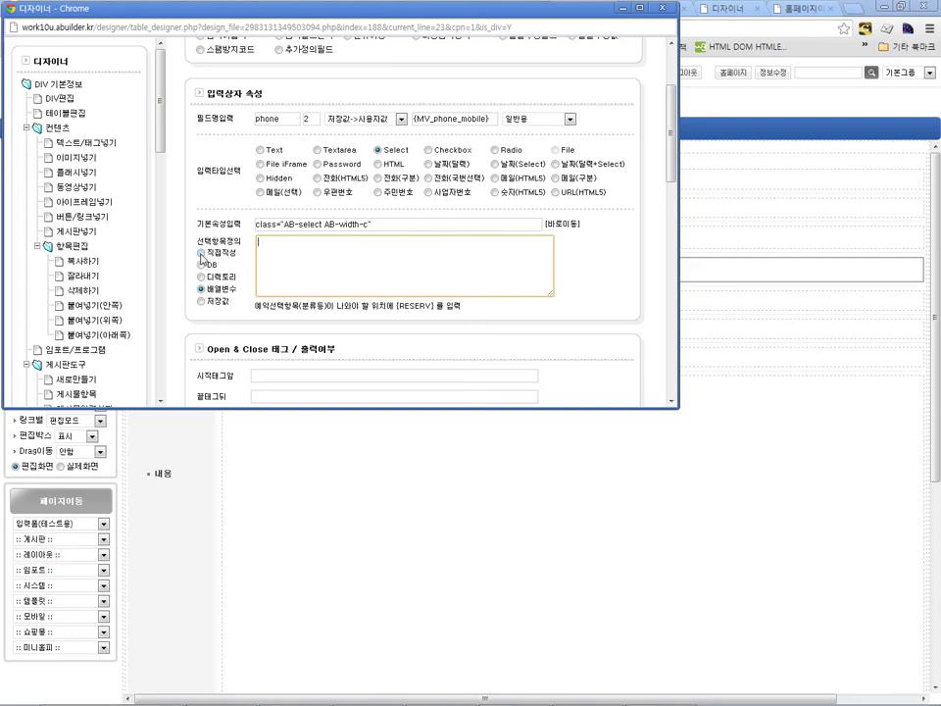
# Step: Define the phone options directly as number:name lines, each labelled with a contact name, and save
pyautogui.click(201, 253)
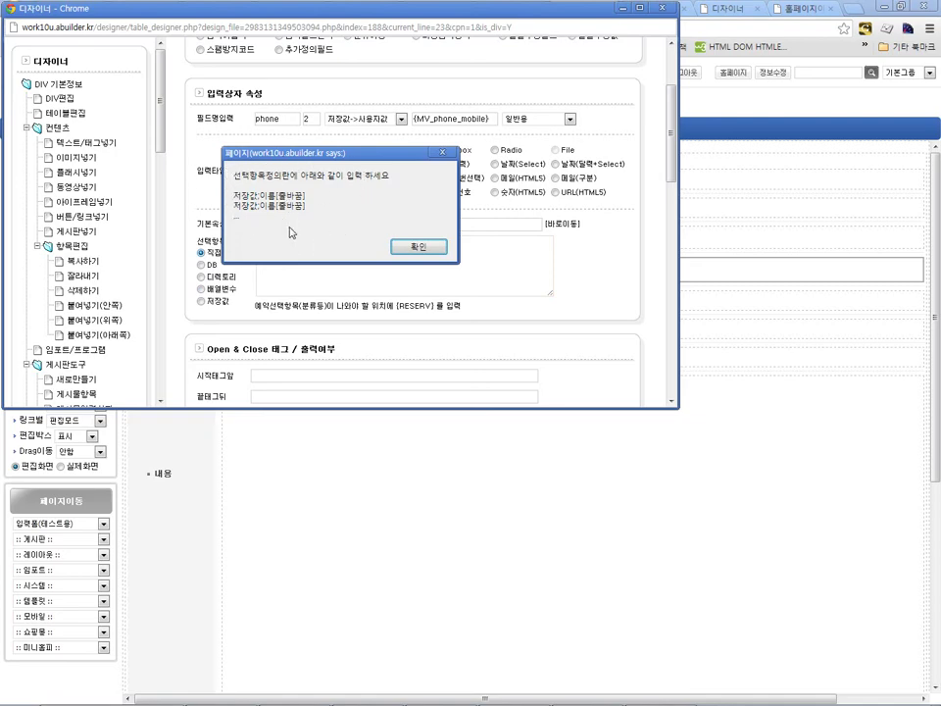
pyautogui.click(418, 247)
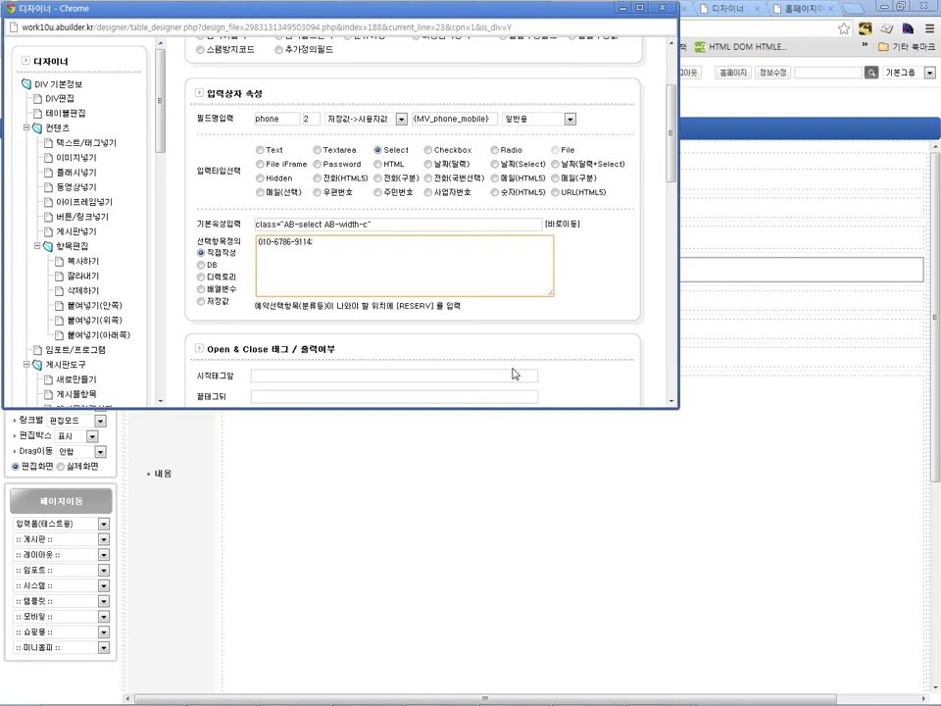
pyautogui.hotkey('ctrl', 'a')
pyautogui.press('Right')
pyautogui.hotkey('ctrl', 'Home')
pyautogui.write('길드')
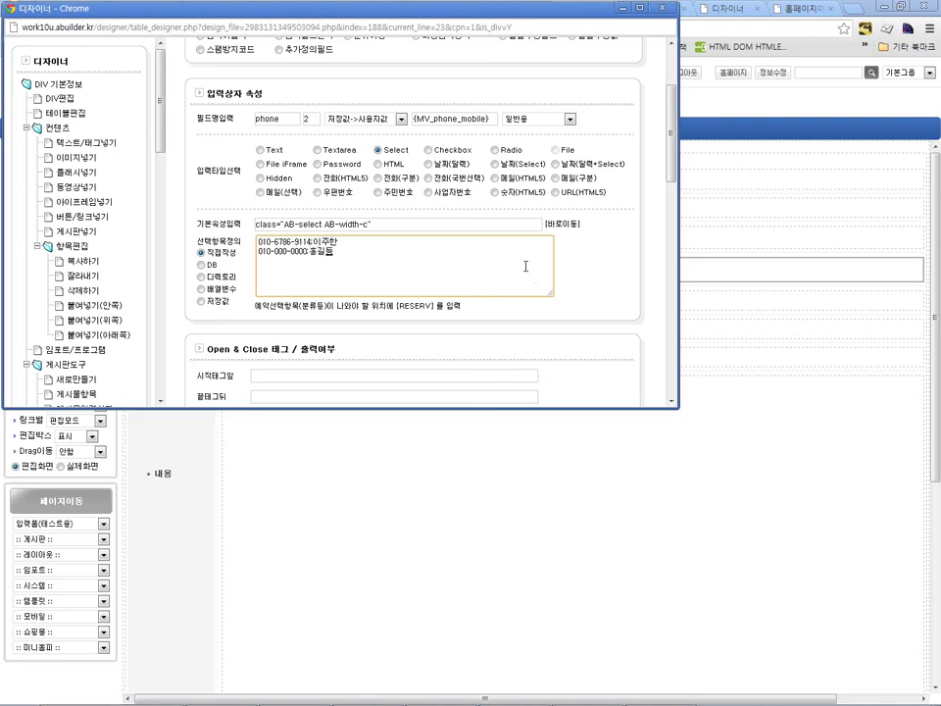
pyautogui.scroll(-3, 480, 255)
pyautogui.click(605, 356)
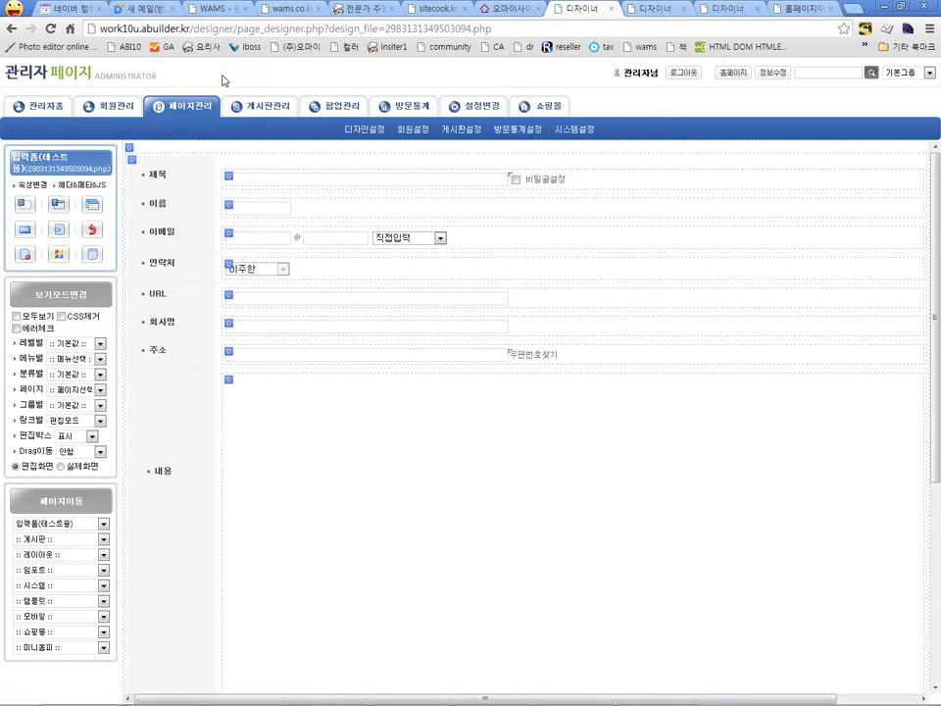
# Step: On 일반형게시판 post 21, restore the draft, choose the second contact in 연락처, then reopen the designer
pyautogui.click(132, 77)
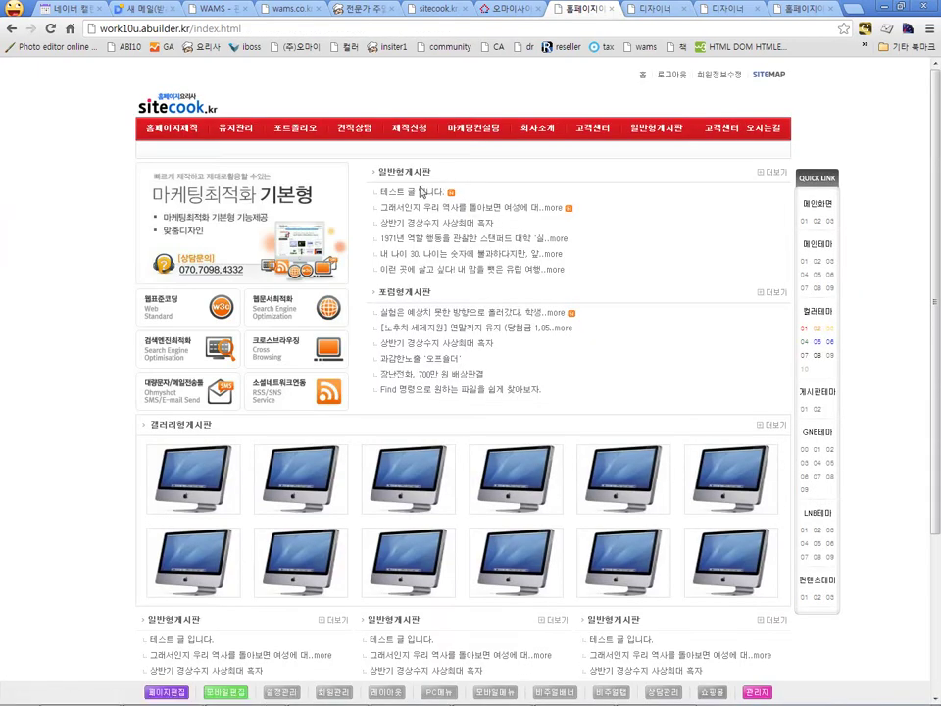
pyautogui.click(667, 133)
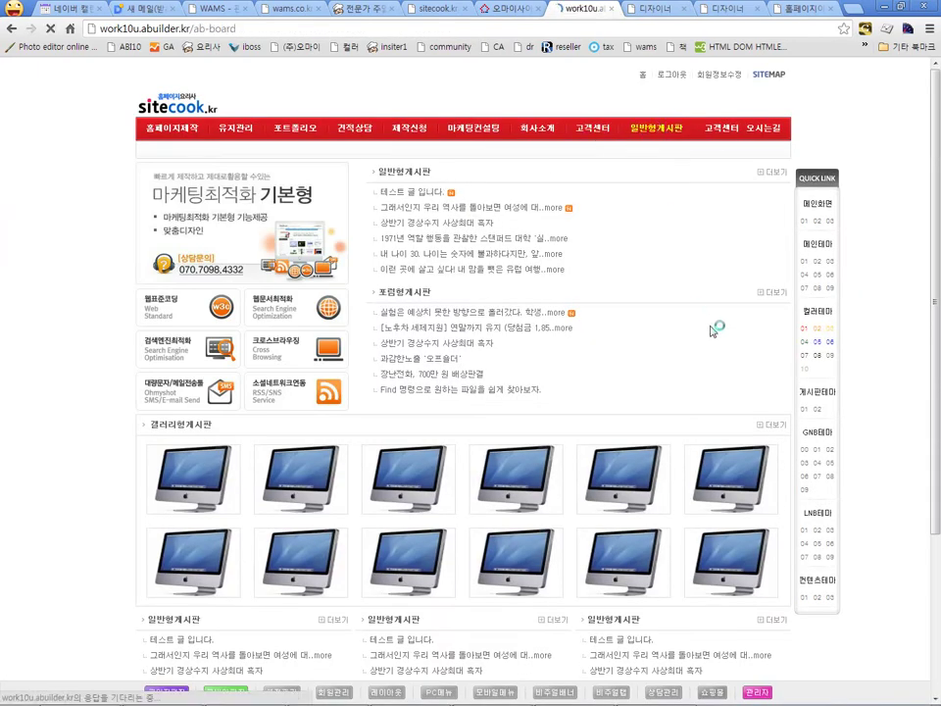
pyautogui.click(723, 338)
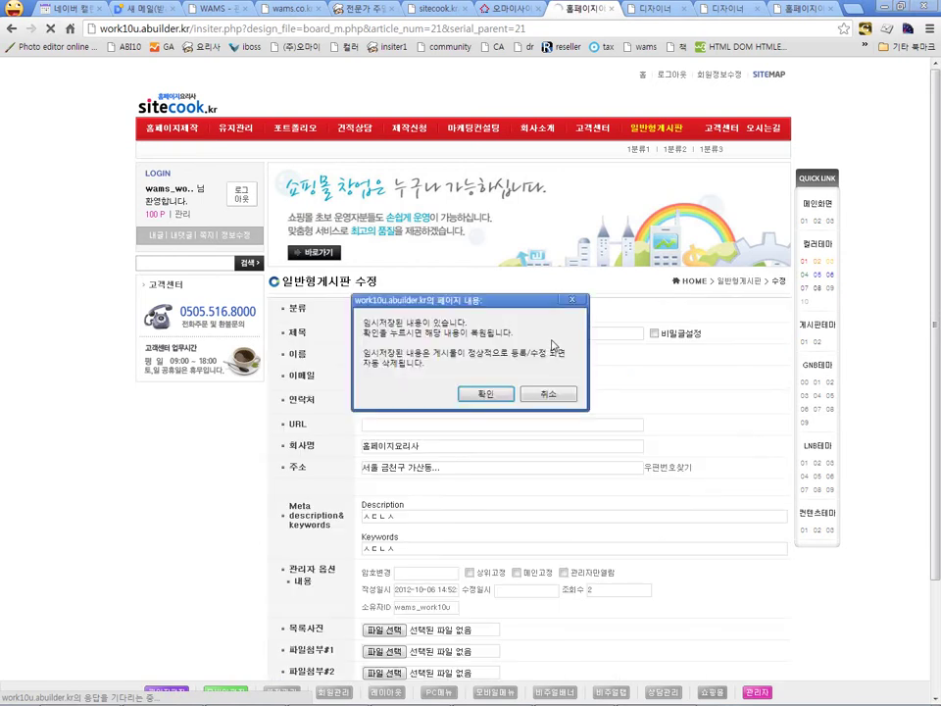
pyautogui.click(488, 394)
pyautogui.click(396, 402)
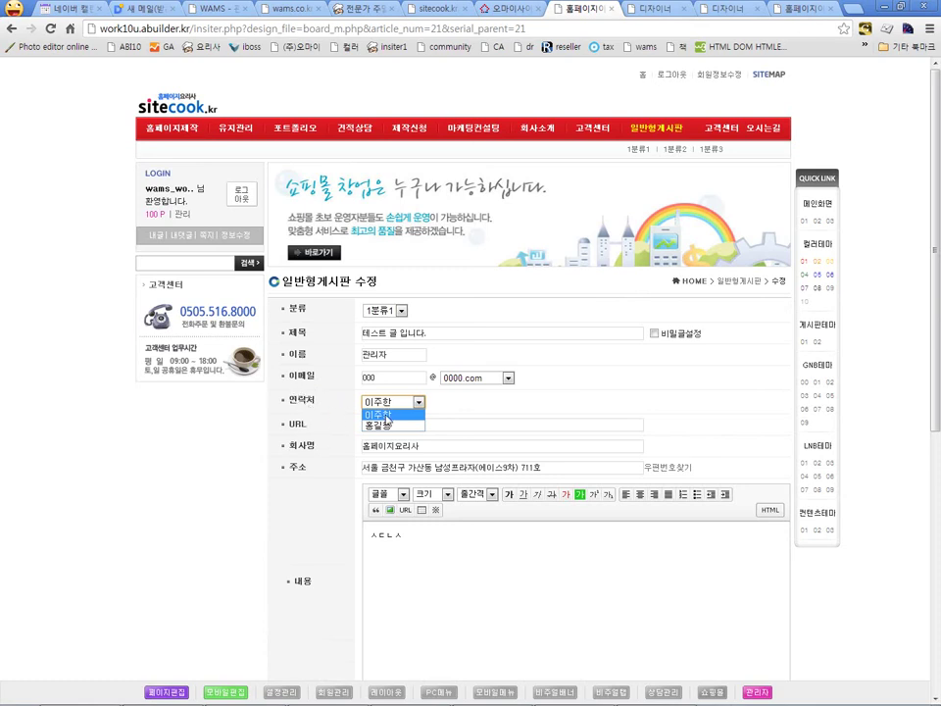
pyautogui.click(378, 426)
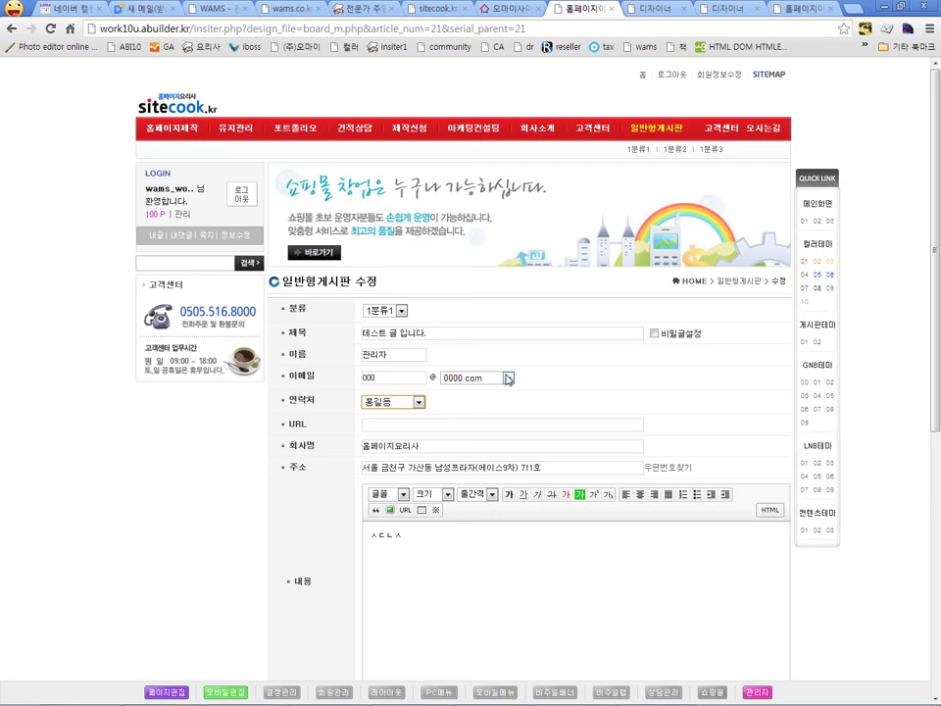
pyautogui.click(174, 694)
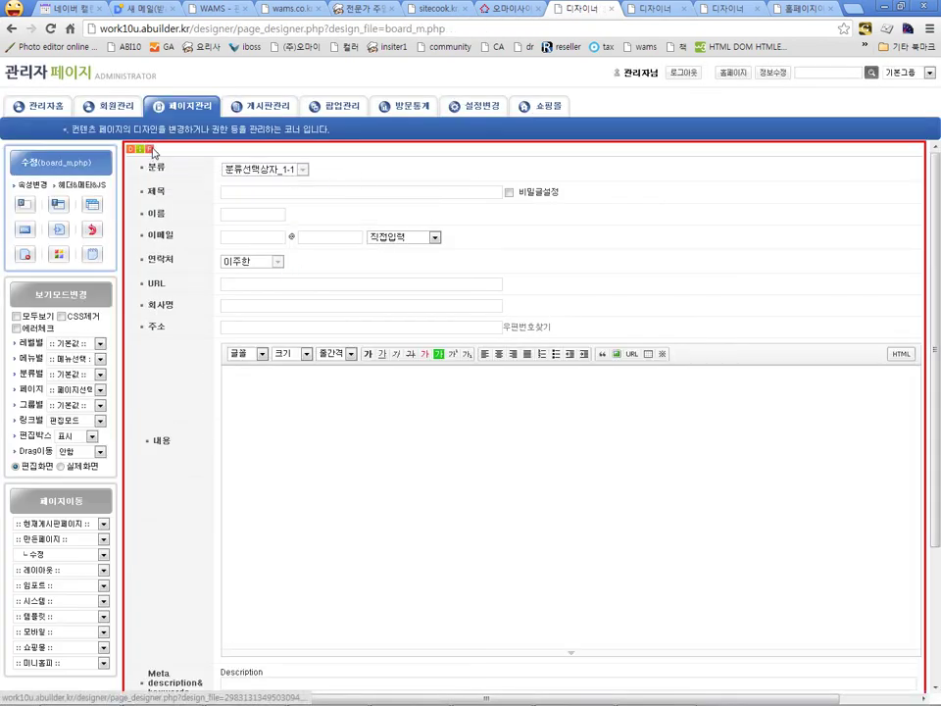
# Step: On 입력폼(테스트용), review the 연락처 field's option definitions and default value variable
pyautogui.click(152, 152)
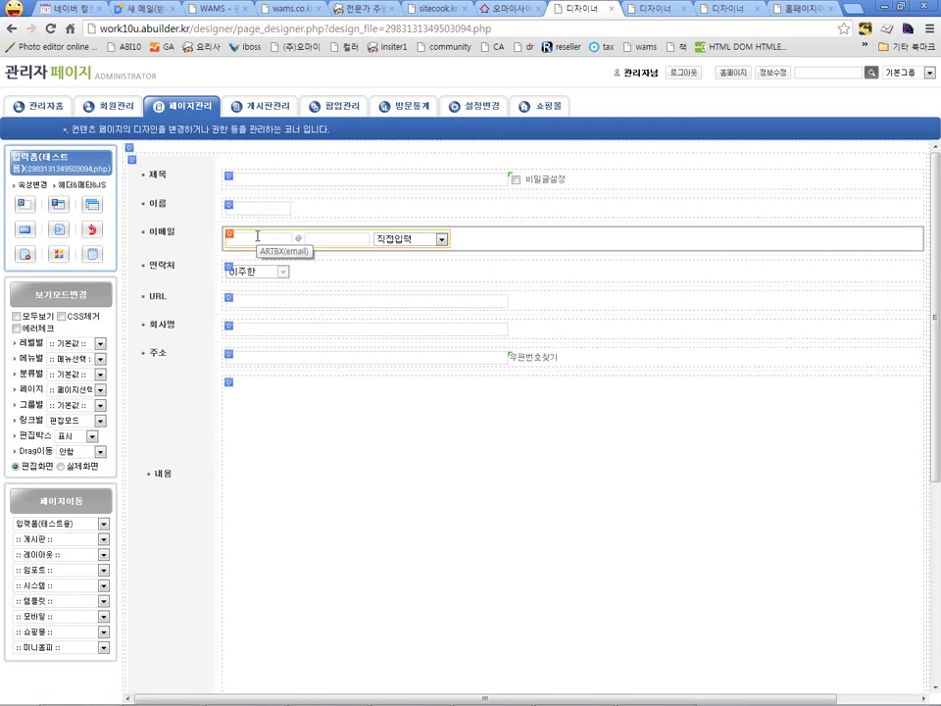
pyautogui.click(247, 271)
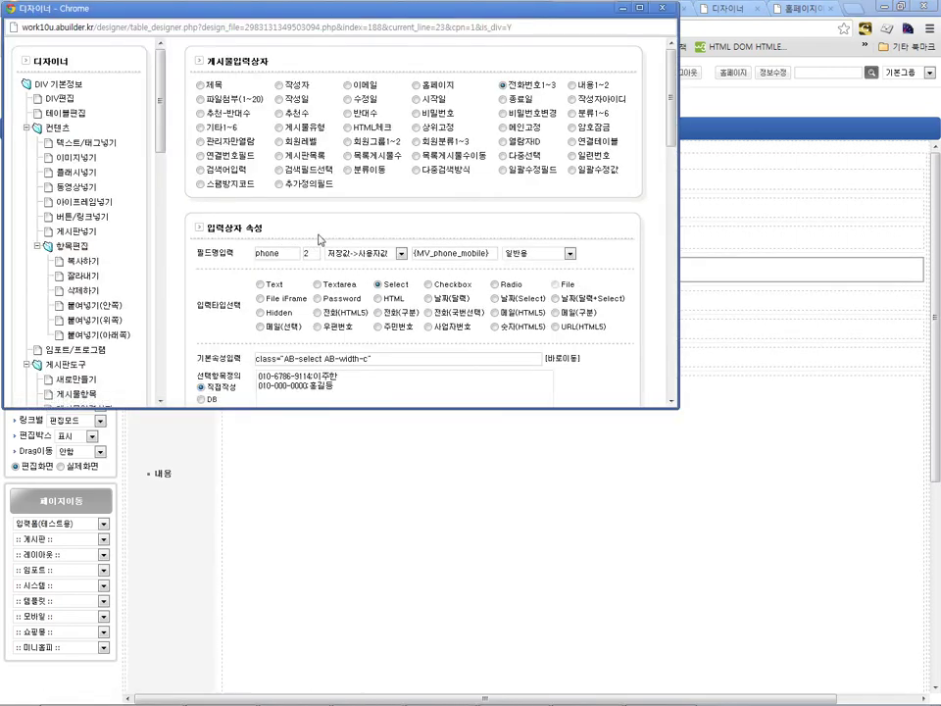
pyautogui.scroll(-3, 360, 224)
pyautogui.click(395, 278)
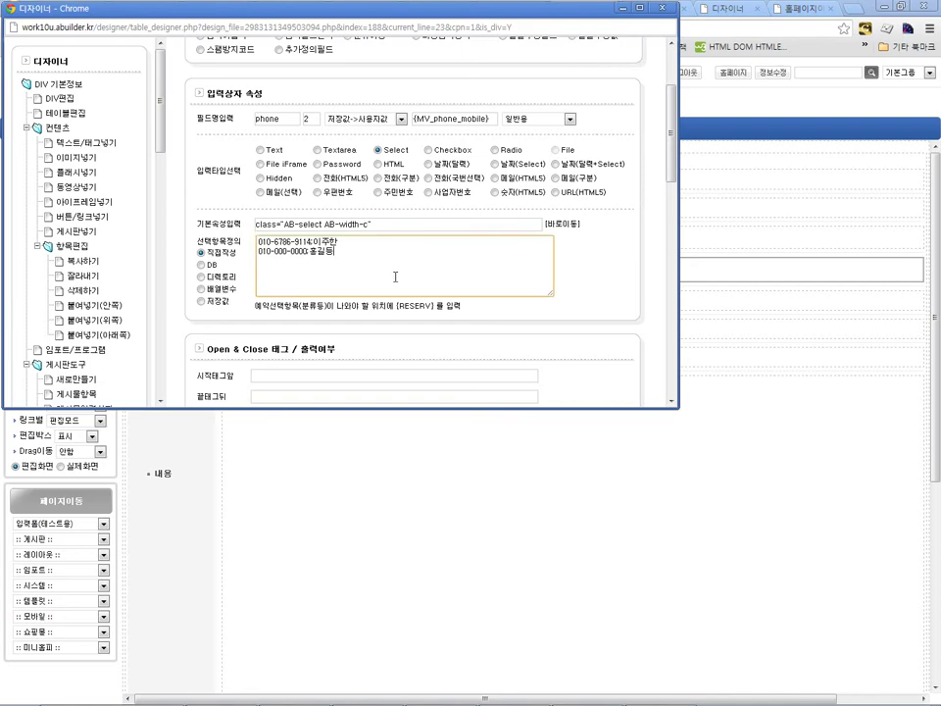
pyautogui.scroll(-2, 386, 274)
pyautogui.scroll(2, 357, 204)
pyautogui.click(467, 119)
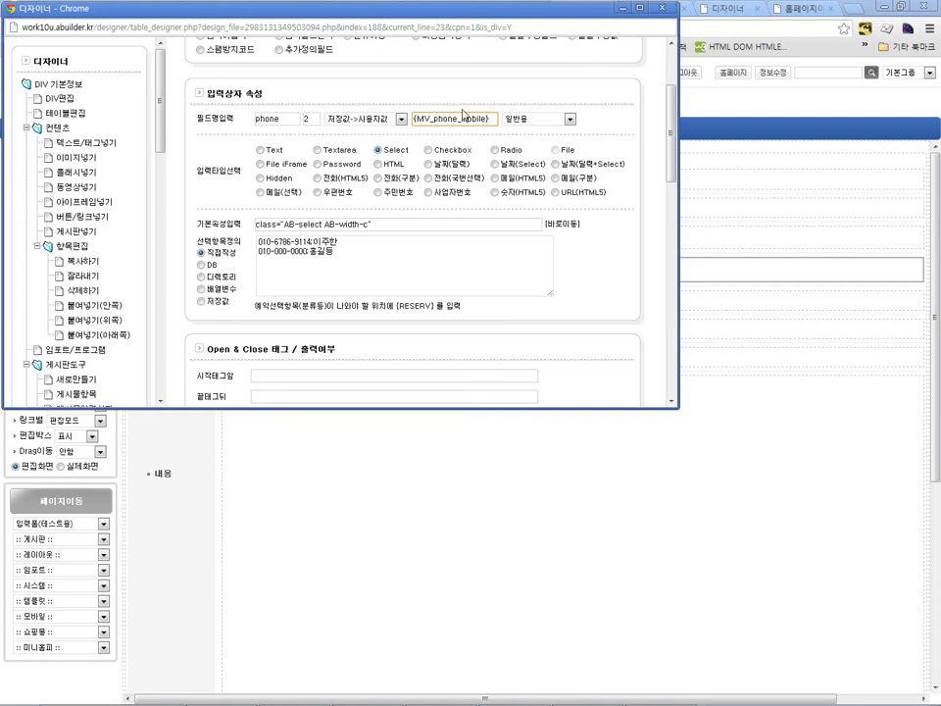
pyautogui.hotkey('alt', 'Tab')
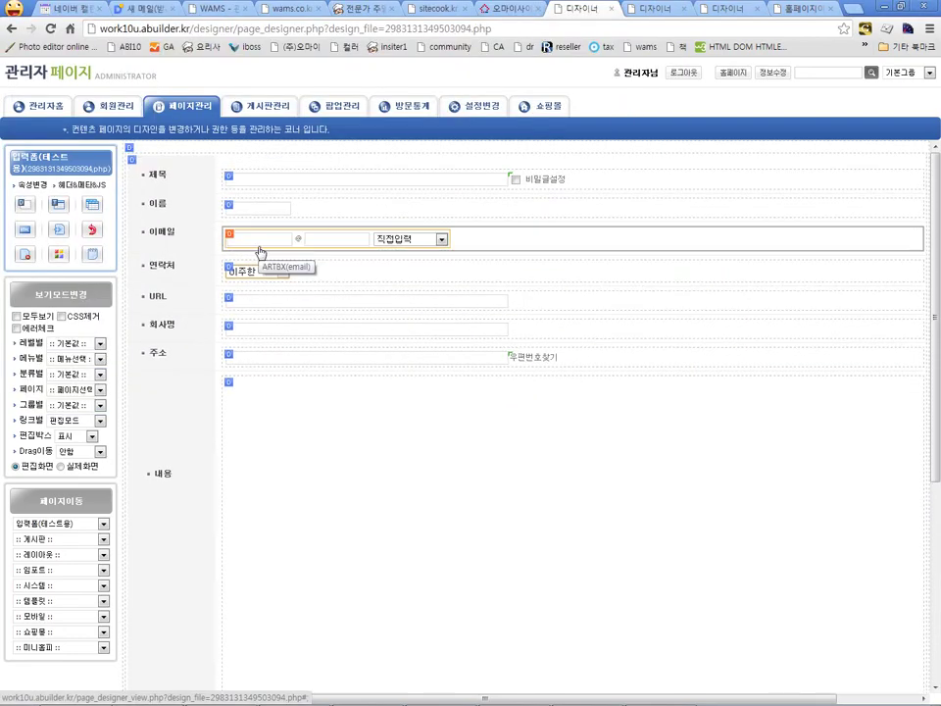
# Step: Open the 이메일 field's input properties and its value-storage choices
pyautogui.click(300, 237)
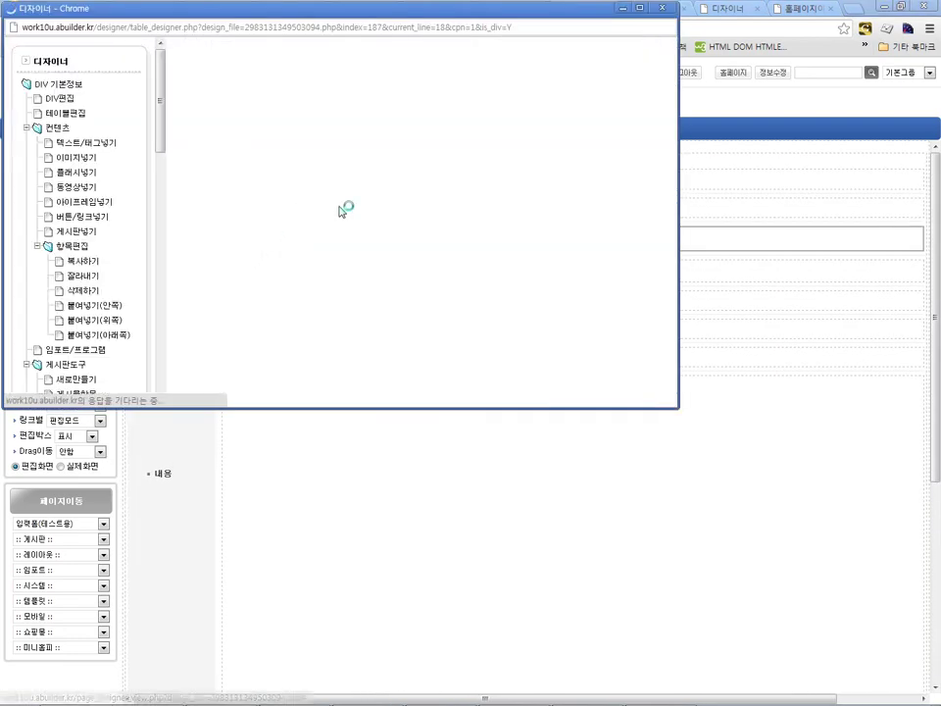
pyautogui.scroll(-2, 377, 202)
pyautogui.click(365, 119)
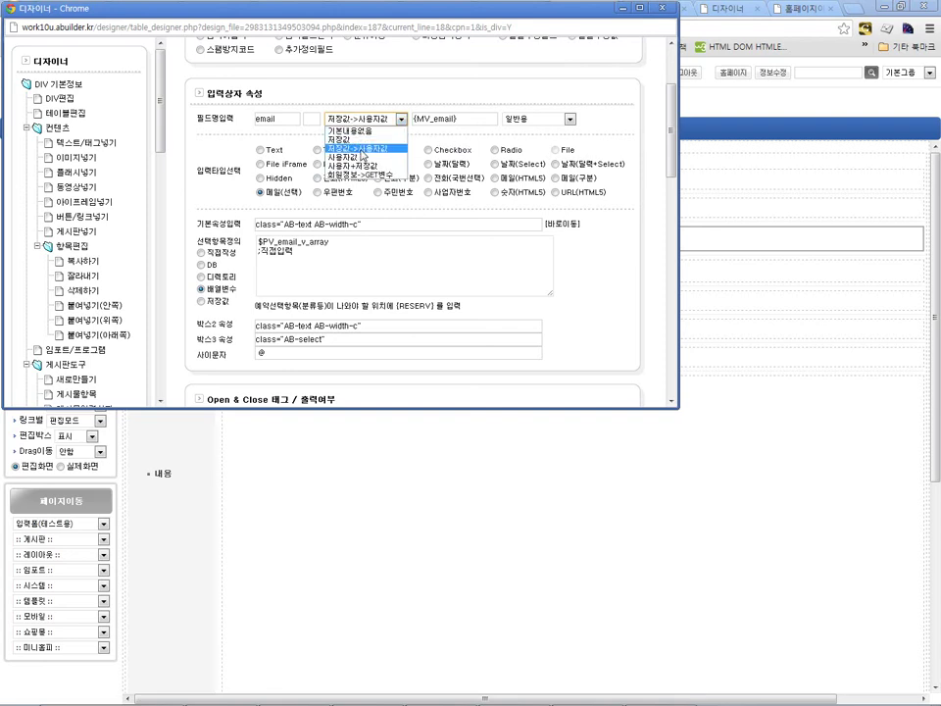
# Step: Switch the email storage to 저장값, then restore it to 저장값->사용자값
pyautogui.click(359, 149)
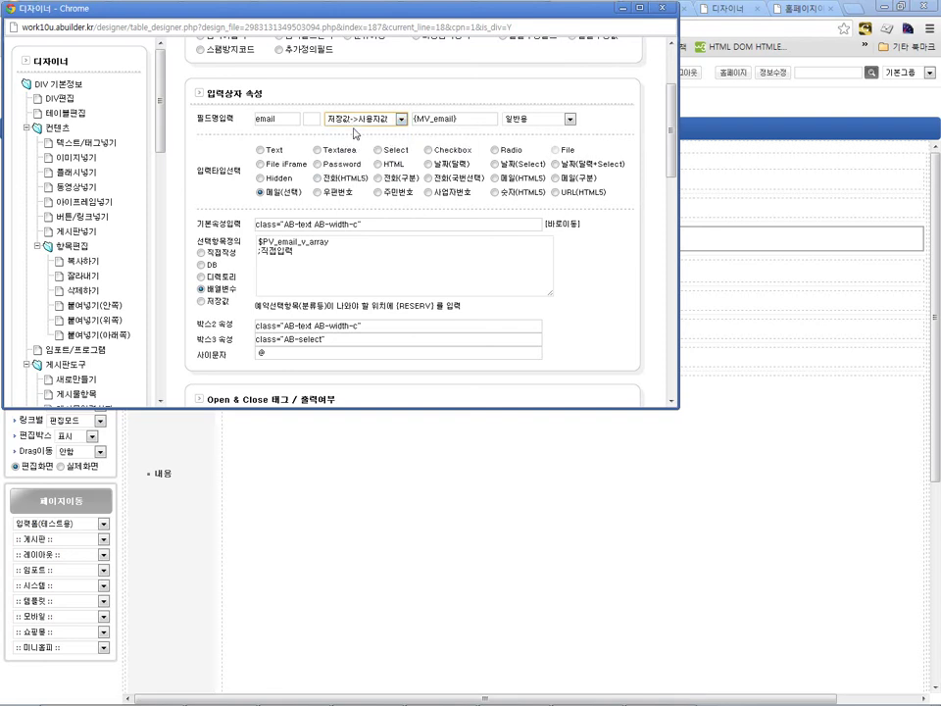
pyautogui.click(363, 119)
pyautogui.click(357, 139)
pyautogui.click(363, 119)
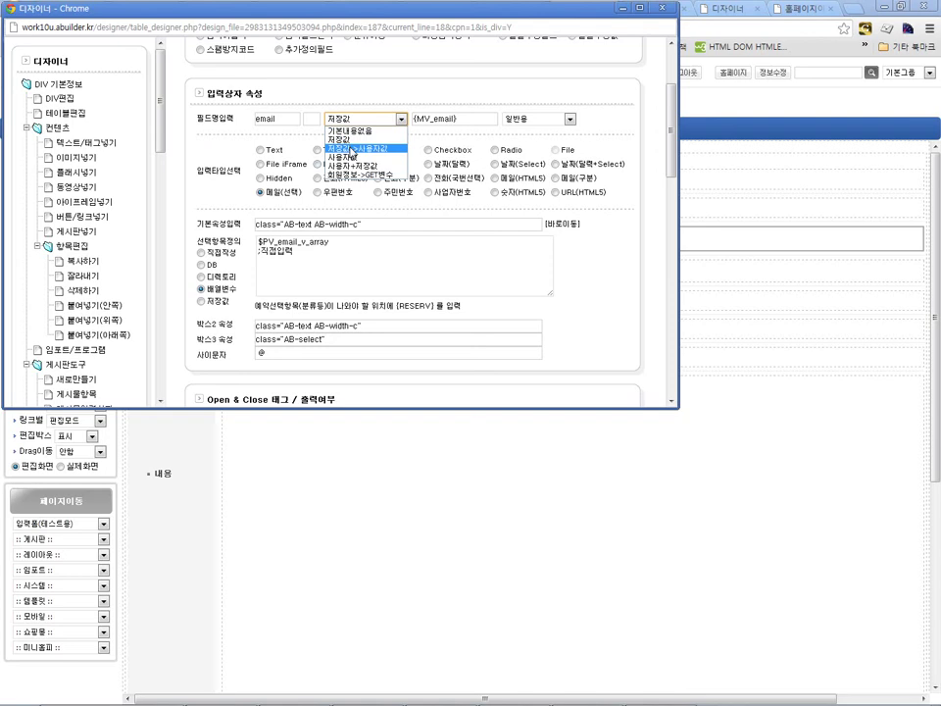
pyautogui.click(353, 149)
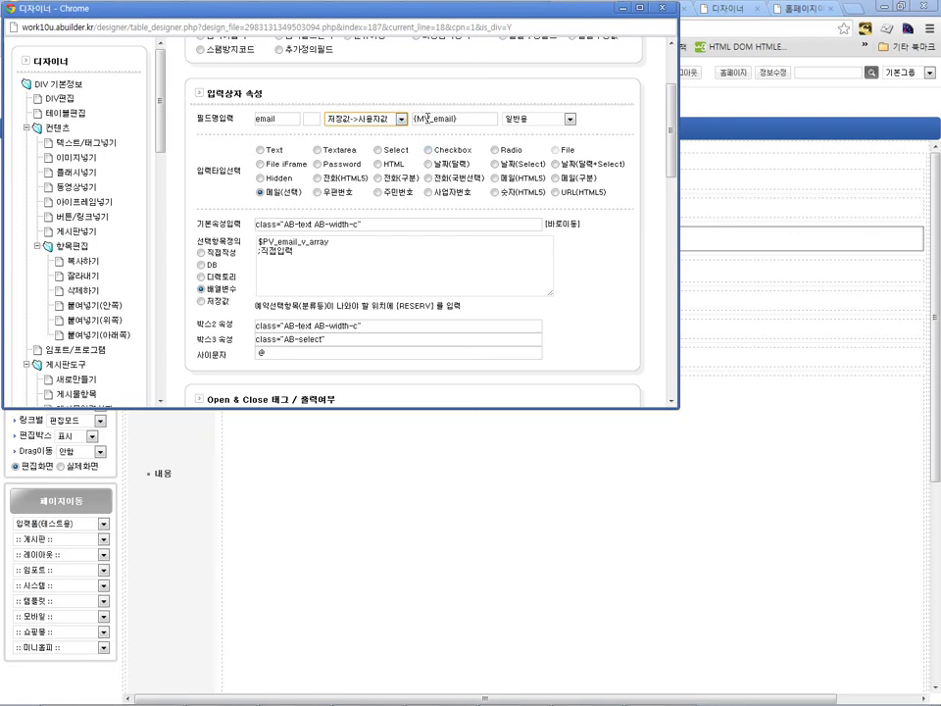
# Step: Retype the email part of the {MV_email} default variable as 'Email'
pyautogui.moveTo(432, 119); pyautogui.dragTo(414, 119)
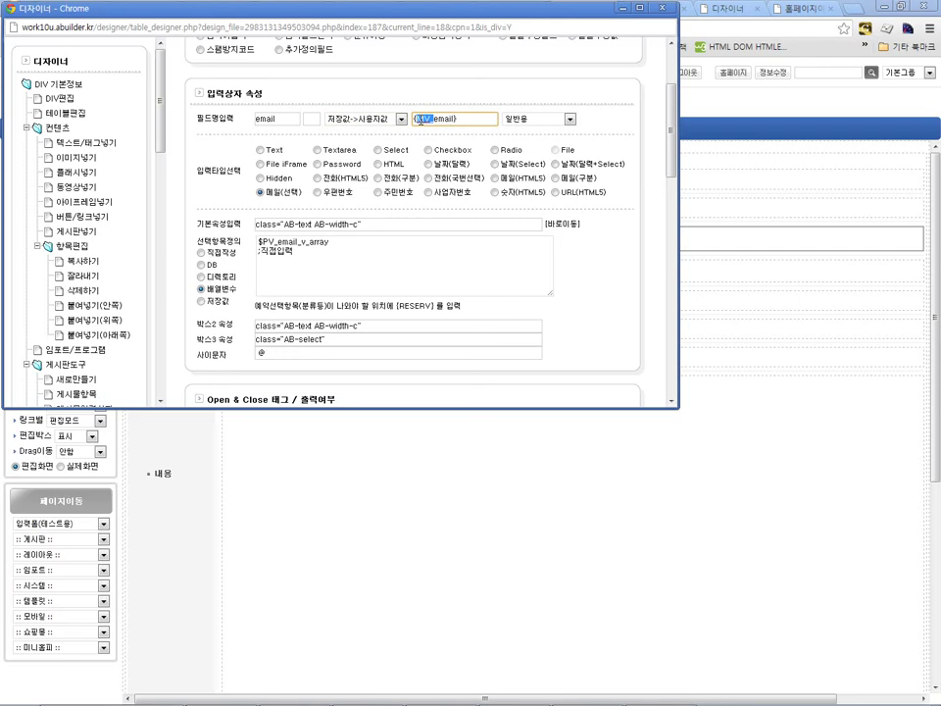
pyautogui.click(433, 118)
pyautogui.moveTo(434, 118); pyautogui.dragTo(452, 117)
pyautogui.click(435, 111)
pyautogui.write('Email')
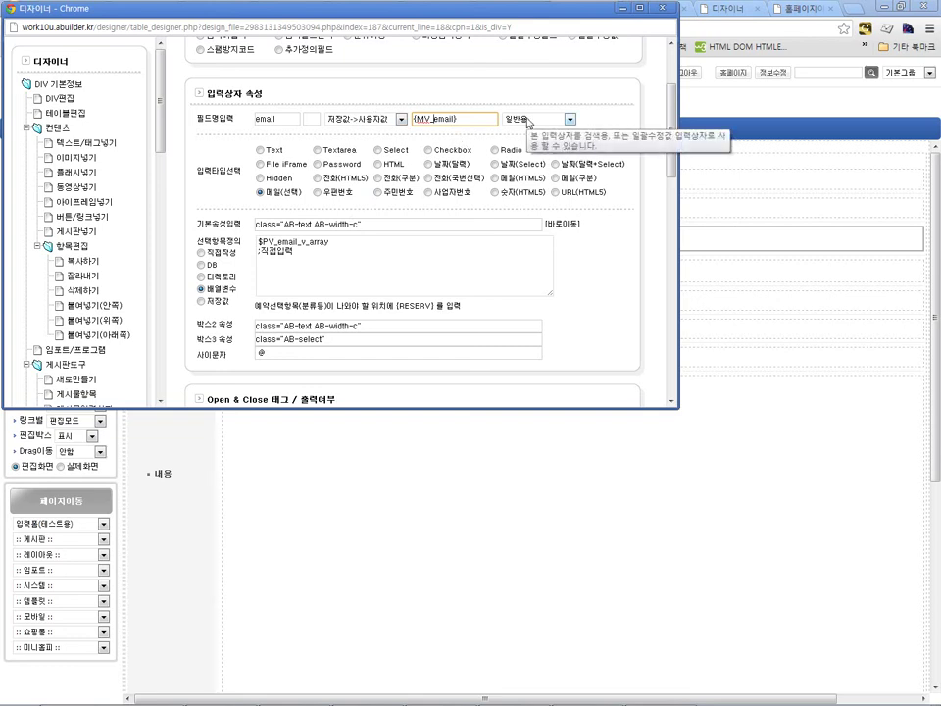
# Step: Set the email field's usage to 검색용 (default {GV_SCH_email}) and close its properties window
pyautogui.click(528, 122)
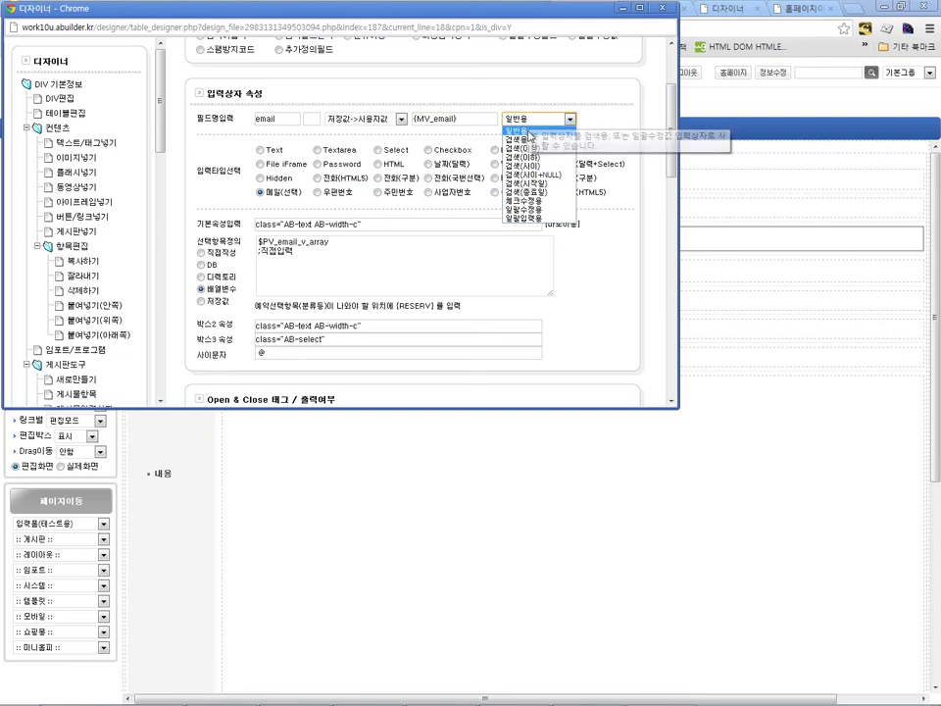
pyautogui.click(528, 140)
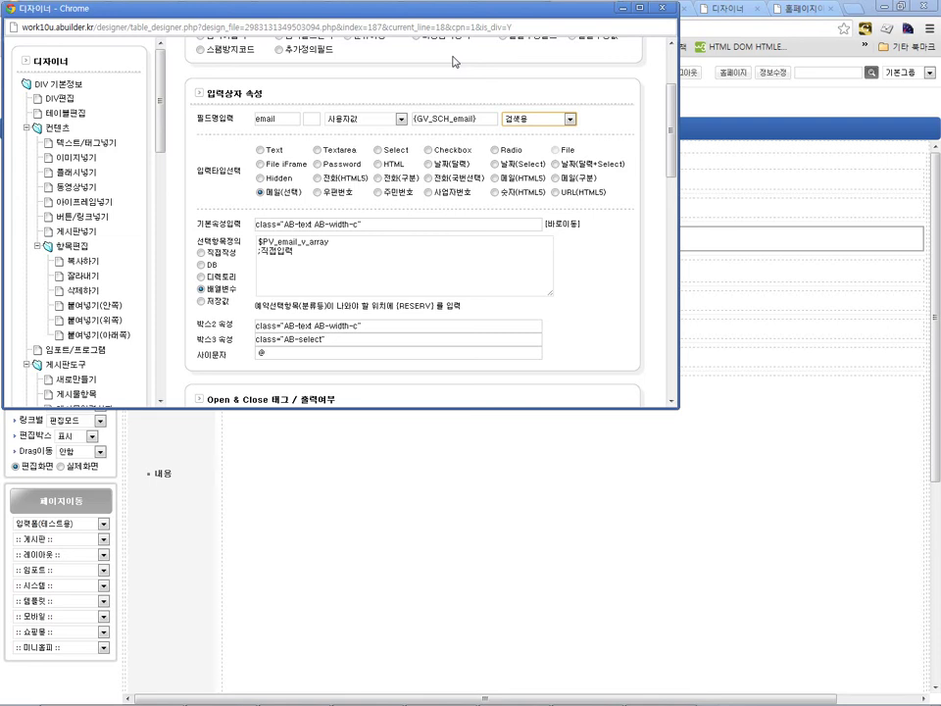
pyautogui.click(540, 118)
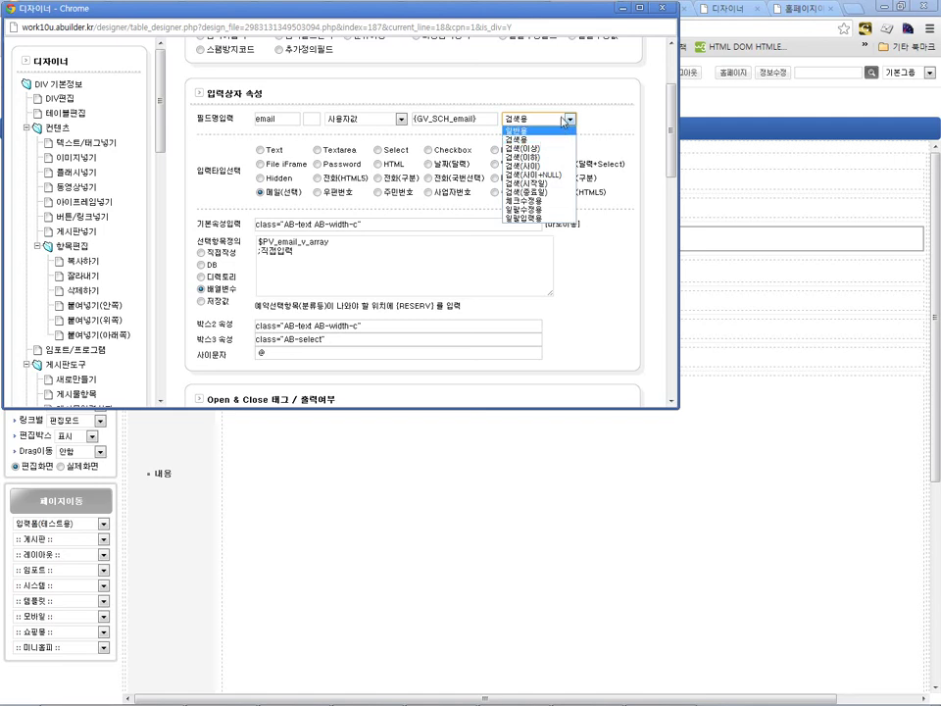
pyautogui.click(542, 85)
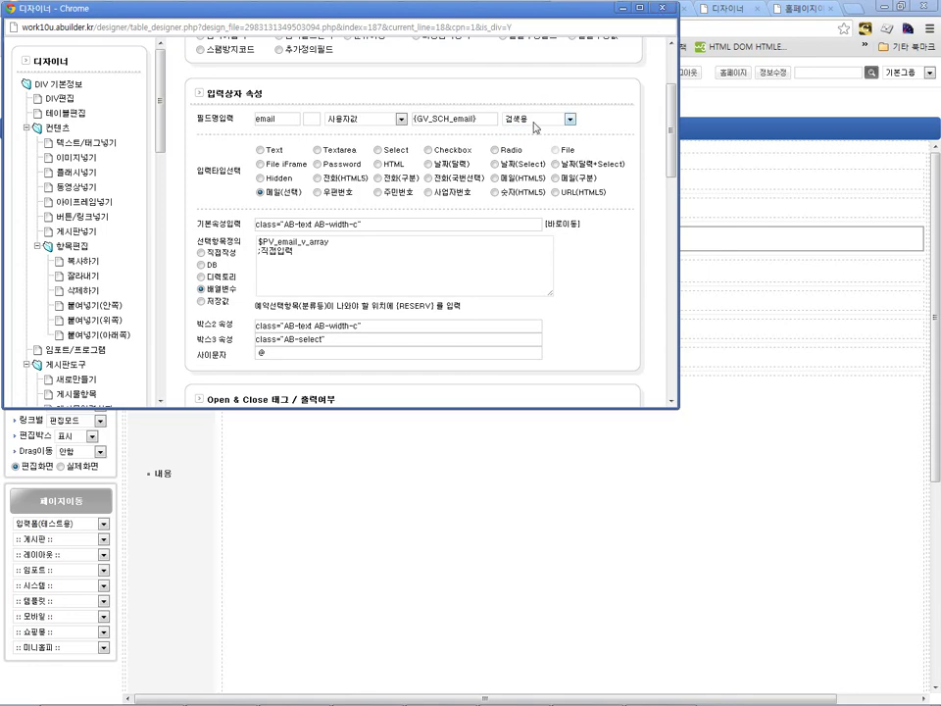
pyautogui.click(659, 12)
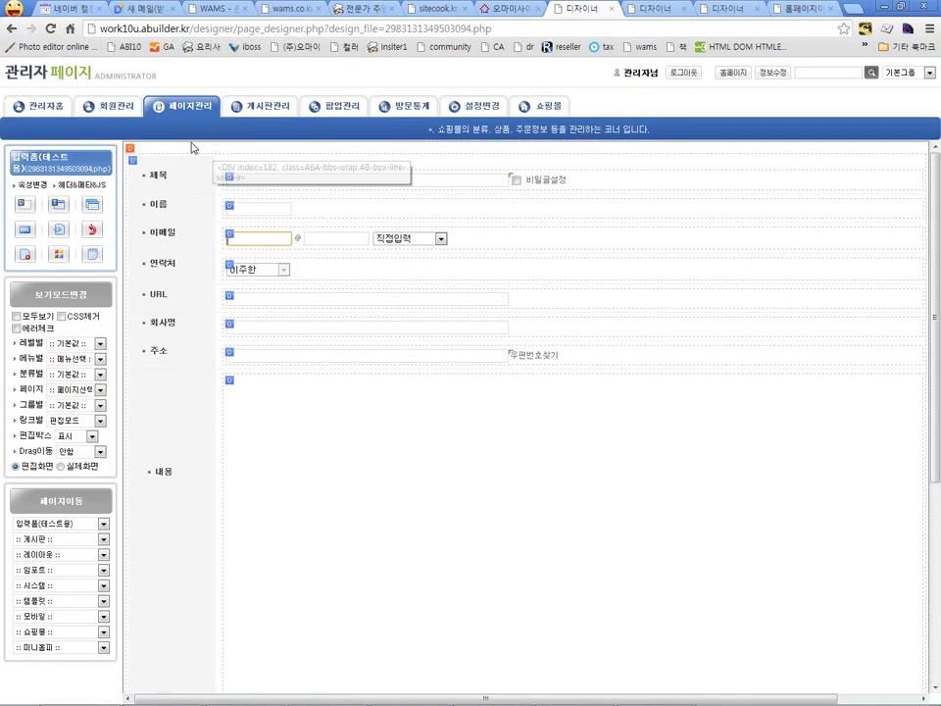
# Step: Go to the 일반형게시판 list, check the 코너선택 corner list, and open it in the page designer
pyautogui.click(130, 78)
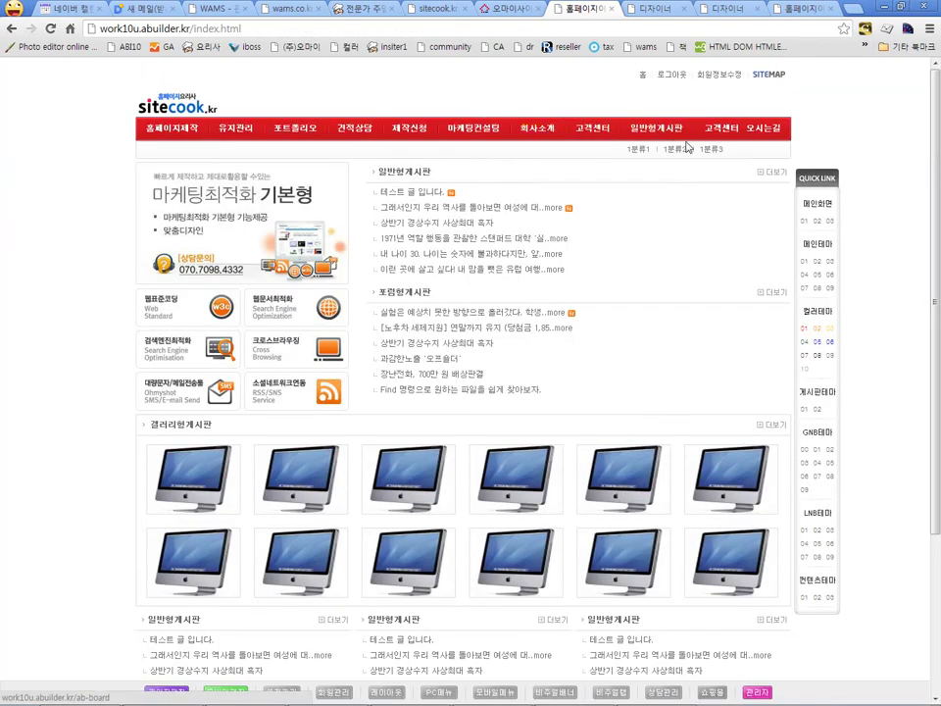
pyautogui.click(649, 149)
pyautogui.scroll(-2, 448, 295)
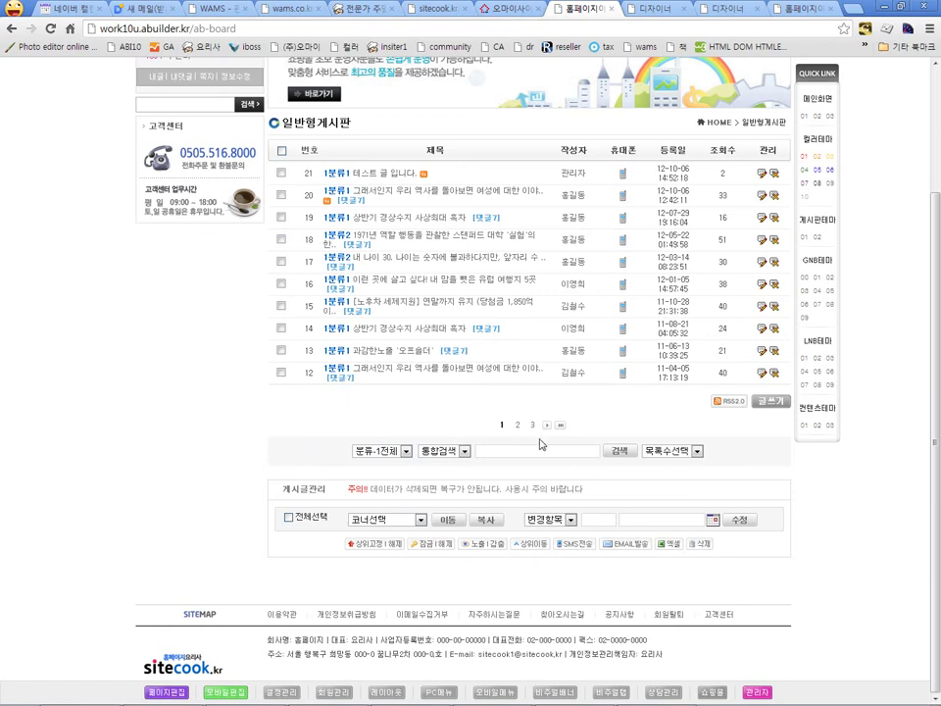
pyautogui.click(420, 520)
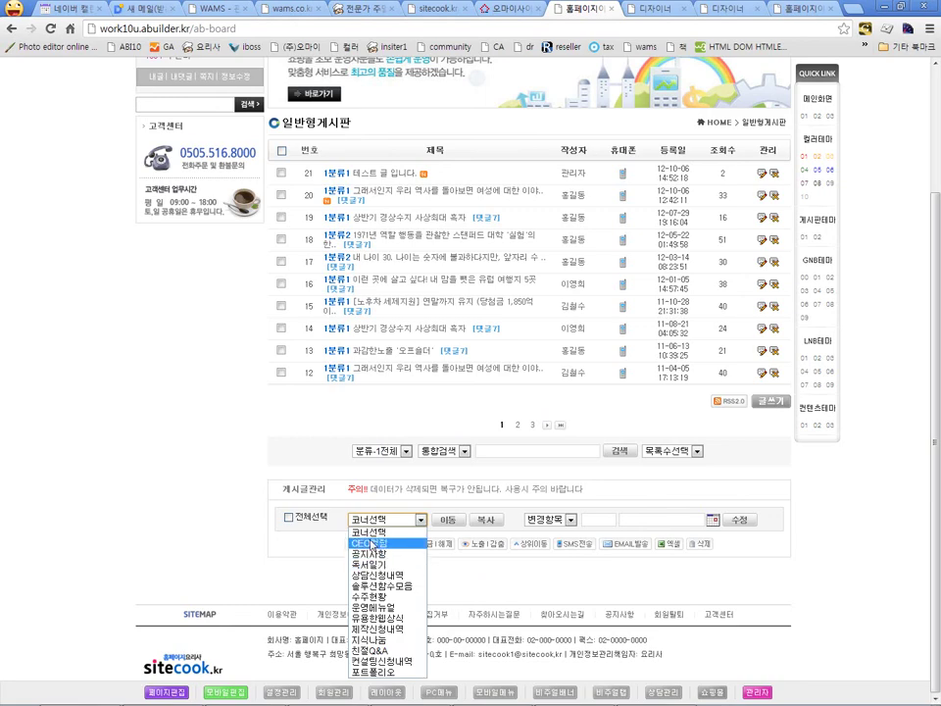
pyautogui.click(263, 615)
pyautogui.click(175, 692)
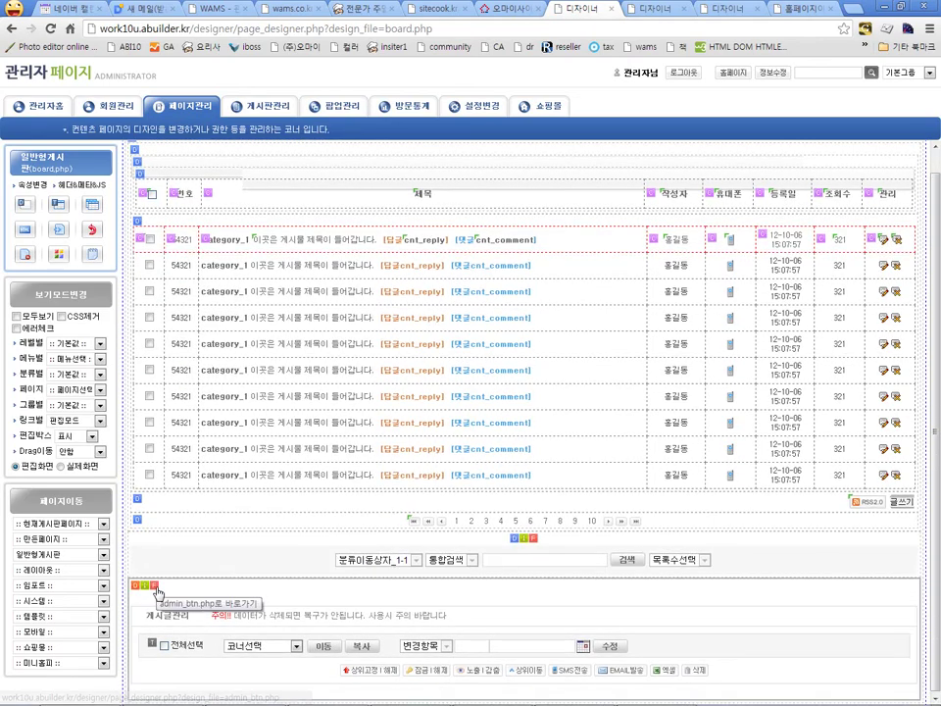
# Step: In admin_btn.php, confirm the copy button's 실행 action is 복사, then close its settings
pyautogui.click(144, 608)
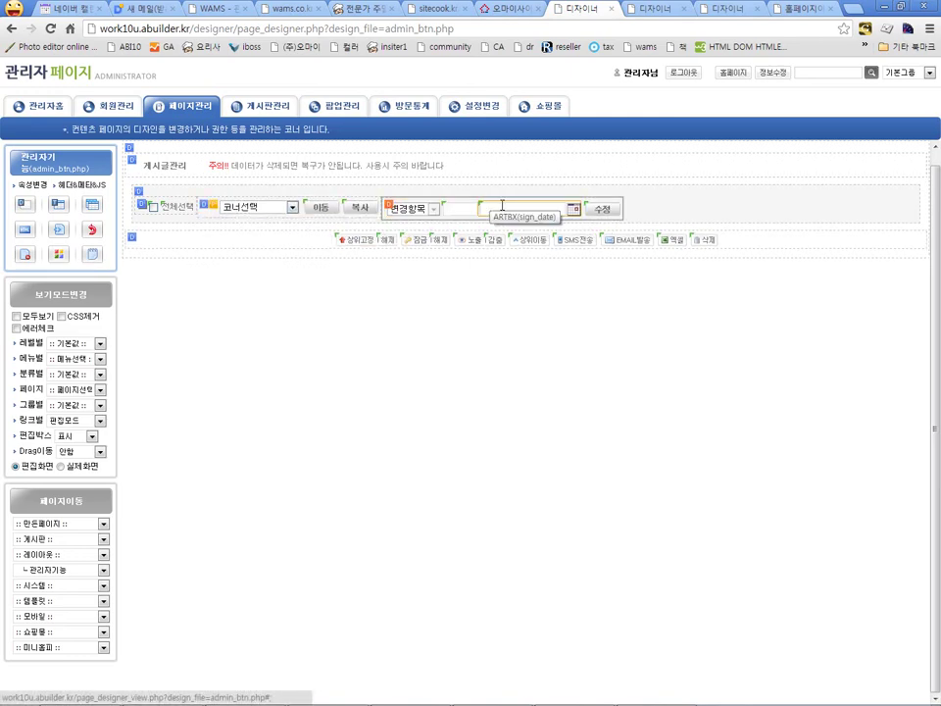
pyautogui.click(363, 210)
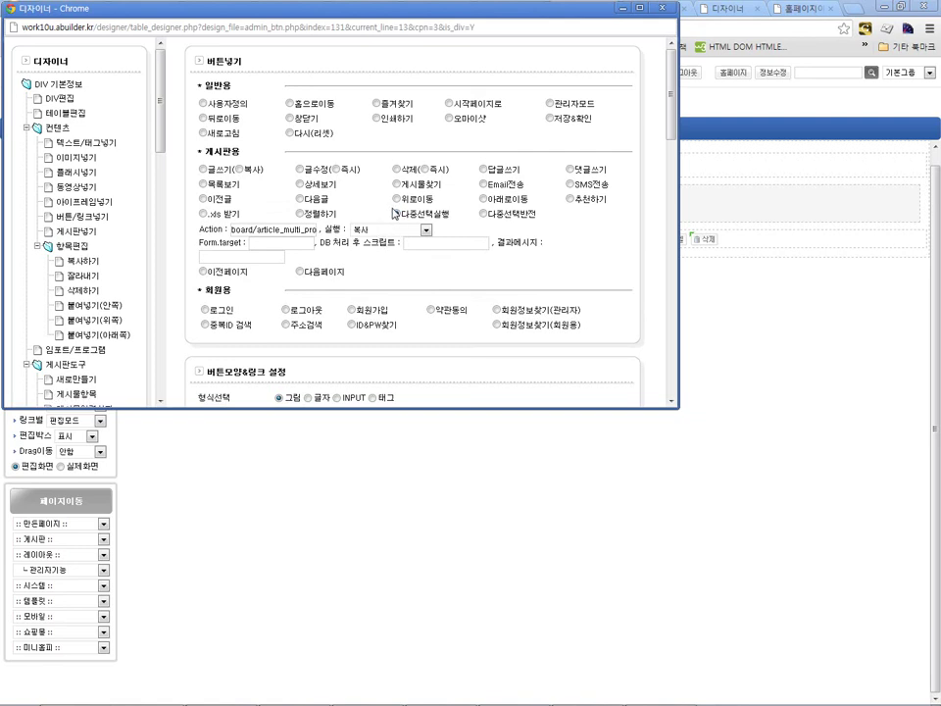
pyautogui.click(394, 231)
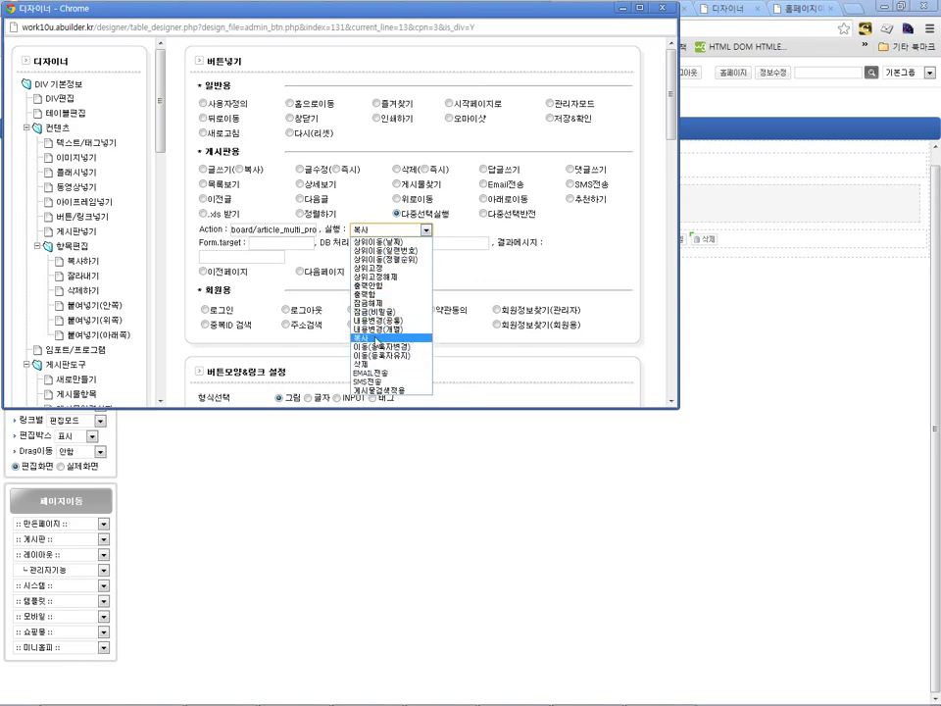
pyautogui.click(660, 9)
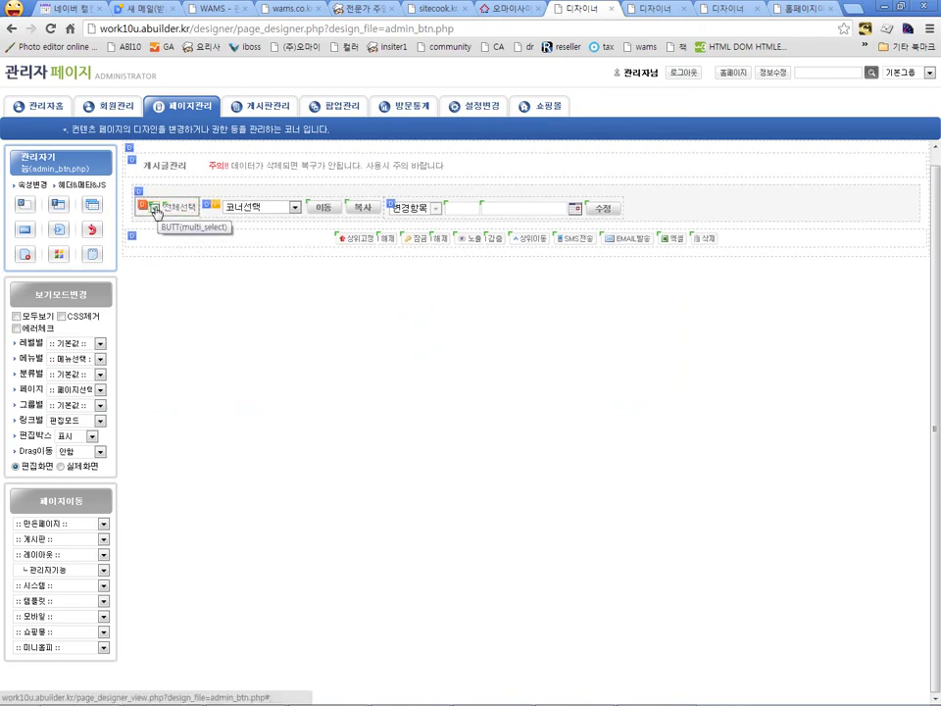
pyautogui.click(154, 209)
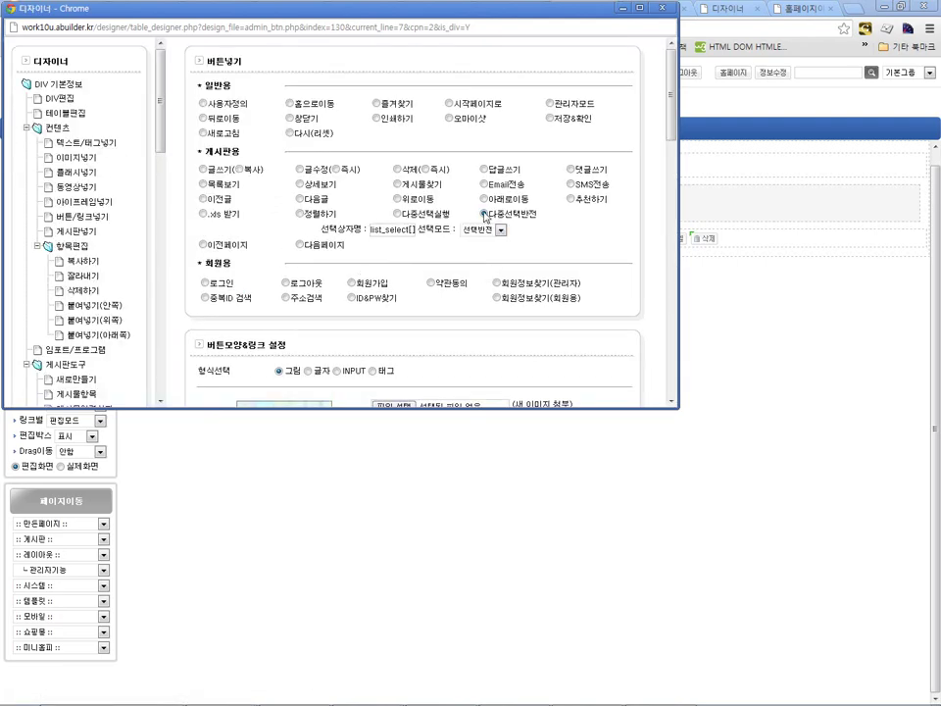
pyautogui.click(662, 8)
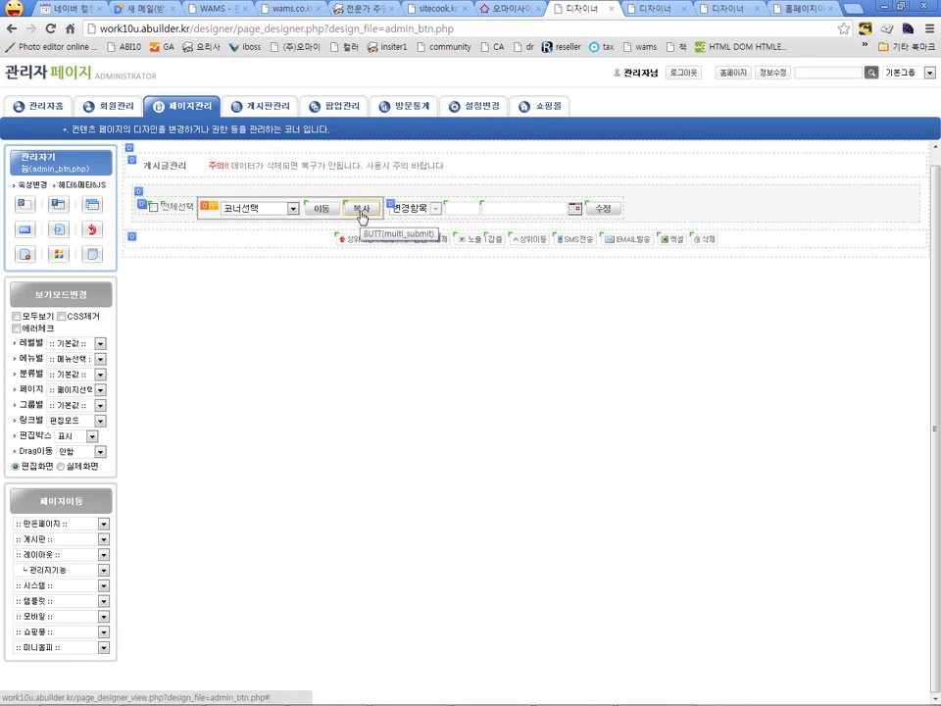
pyautogui.click(520, 210)
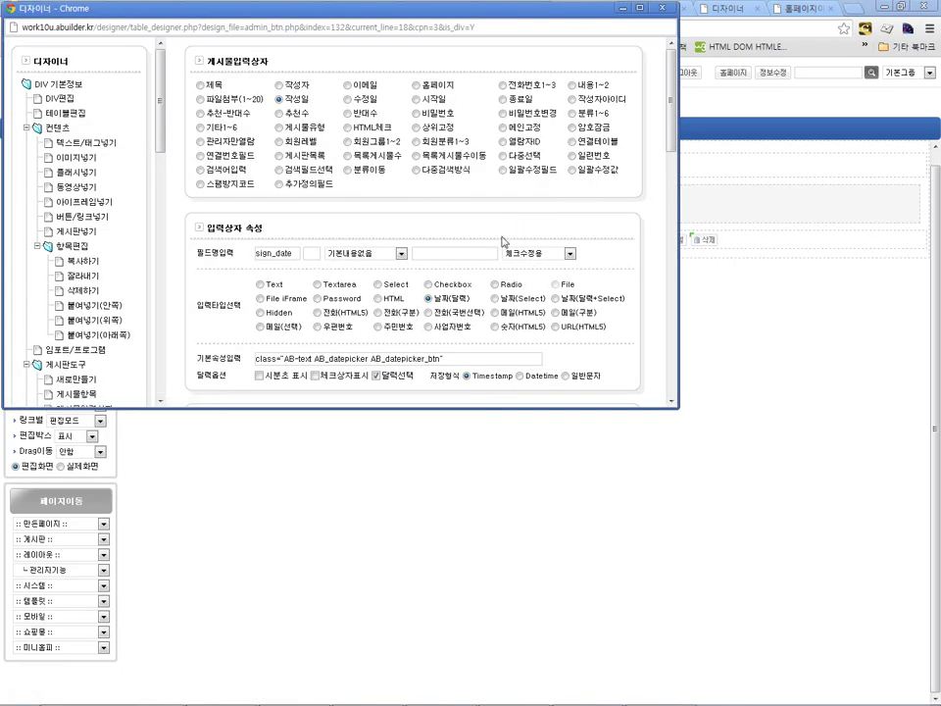
pyautogui.hotkey('ctrl', 'w')
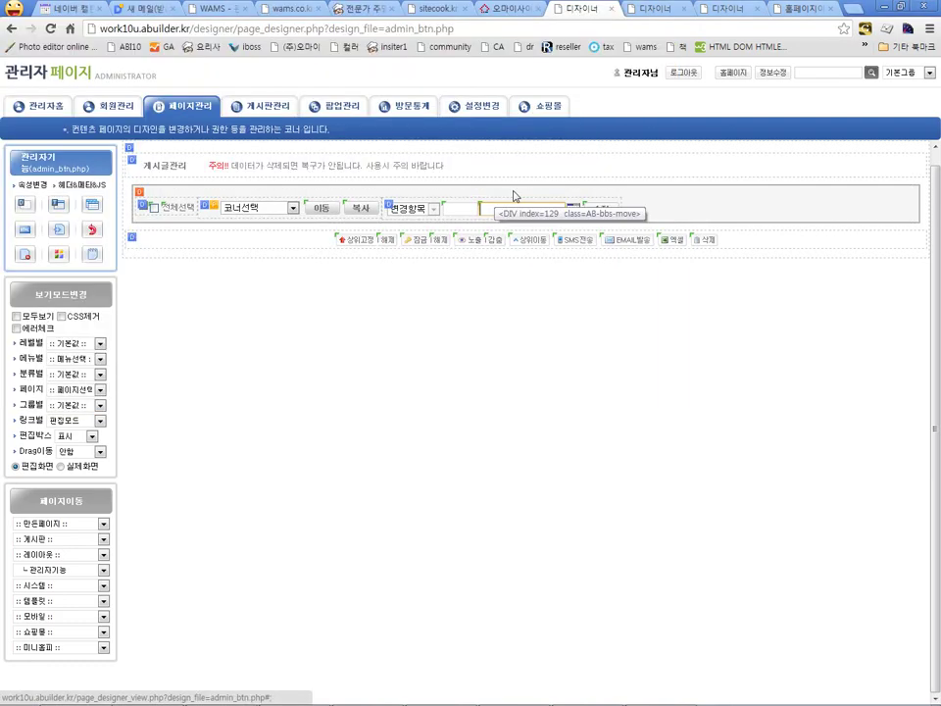
pyautogui.click(513, 193)
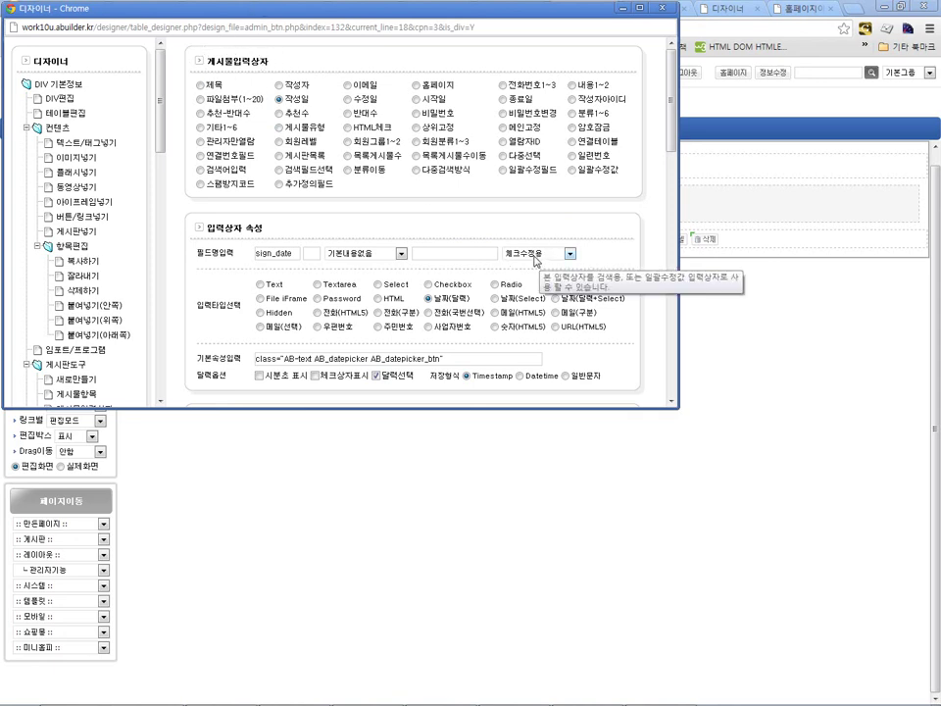
pyautogui.hotkey('alt', 'F4')
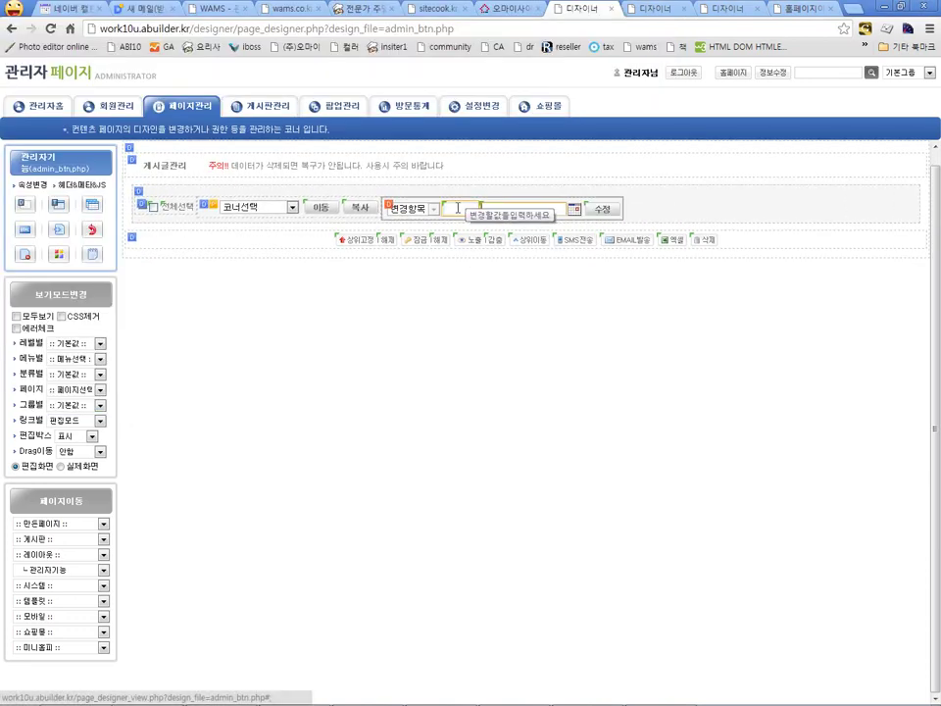
# Step: Keep the 상위고정 button on 다중선택실행 with the 상위고정 action
pyautogui.click(357, 242)
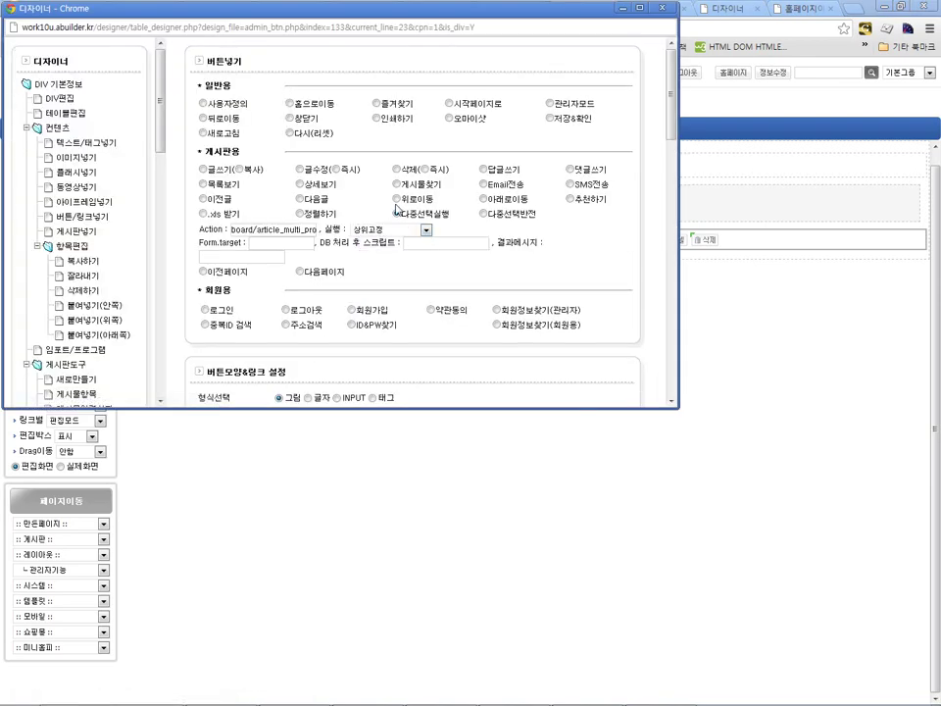
pyautogui.click(397, 214)
pyautogui.click(383, 232)
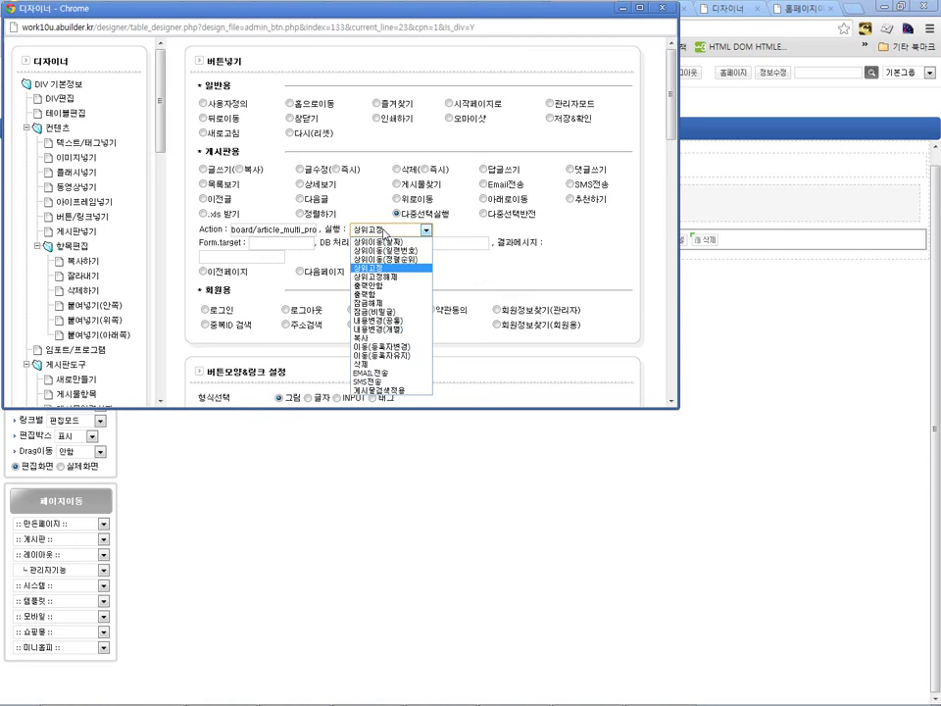
pyautogui.hotkey('alt', 'Tab')
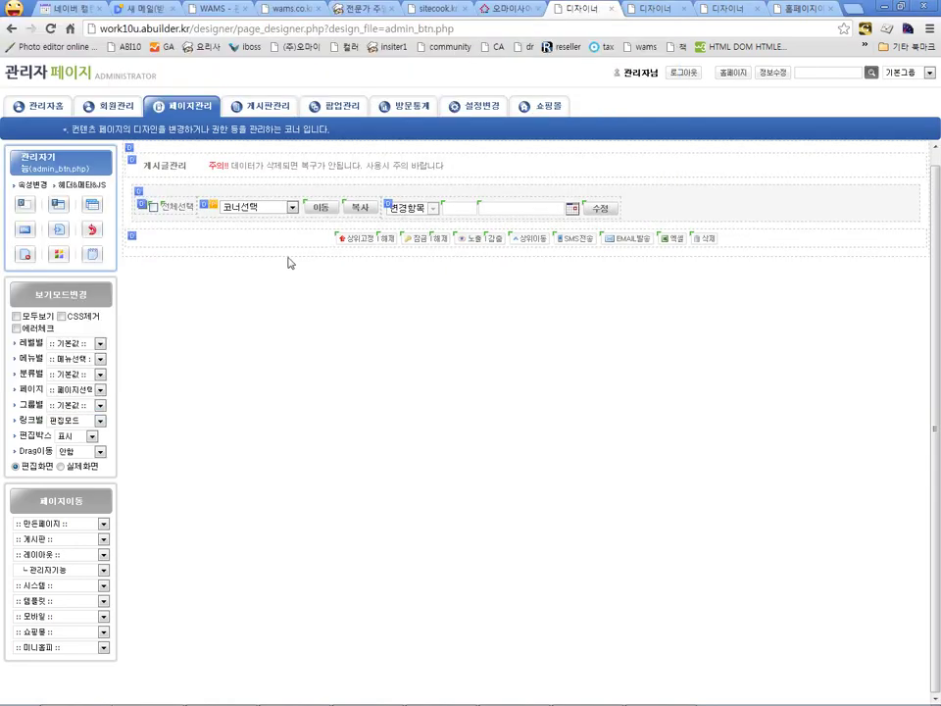
pyautogui.hotkey('alt', 'Tab')
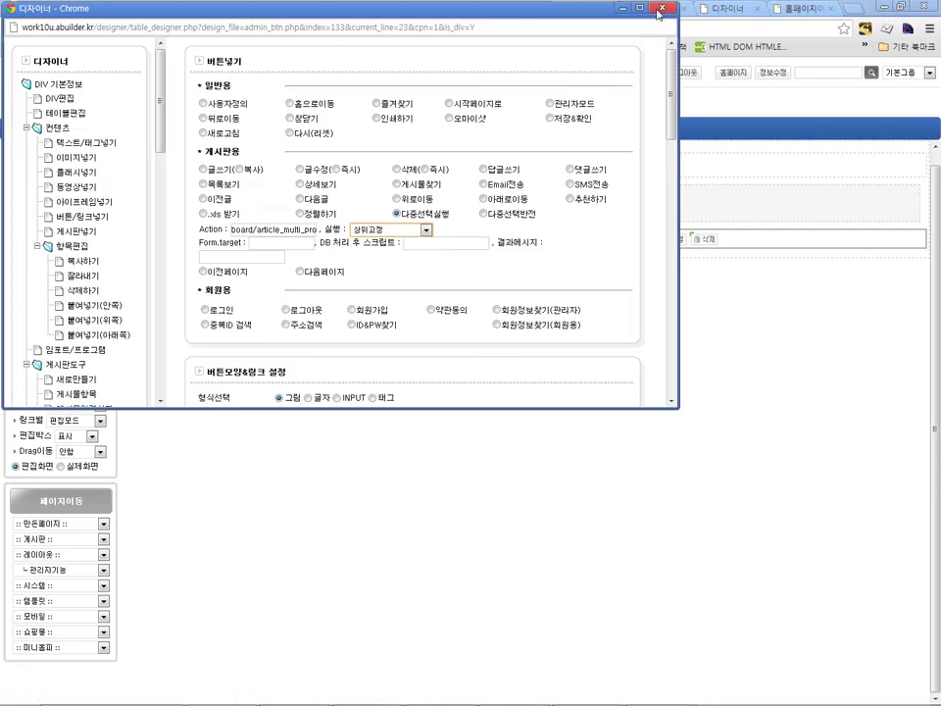
# Step: Close the button settings popup and return to the live 일반형게시판 board list page
pyautogui.click(662, 9)
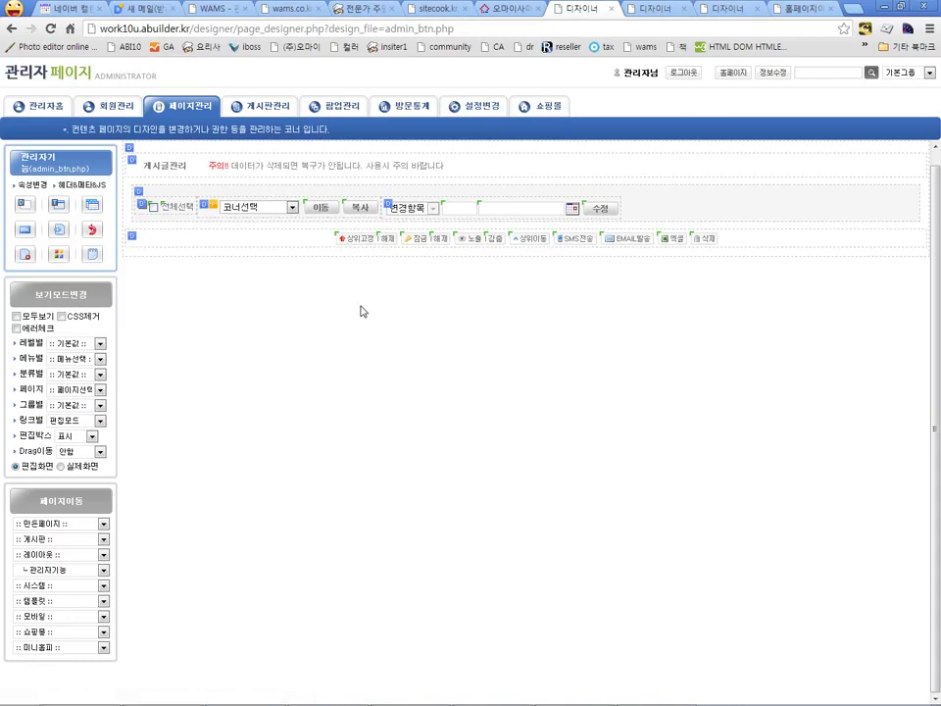
pyautogui.press('BackSpace')
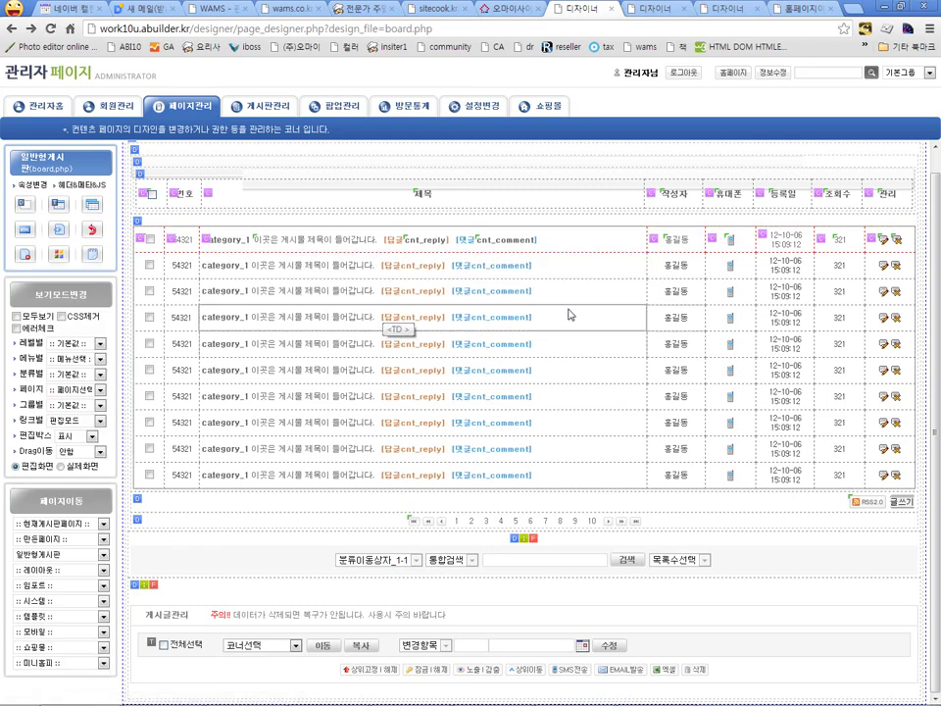
pyautogui.press('BackSpace')
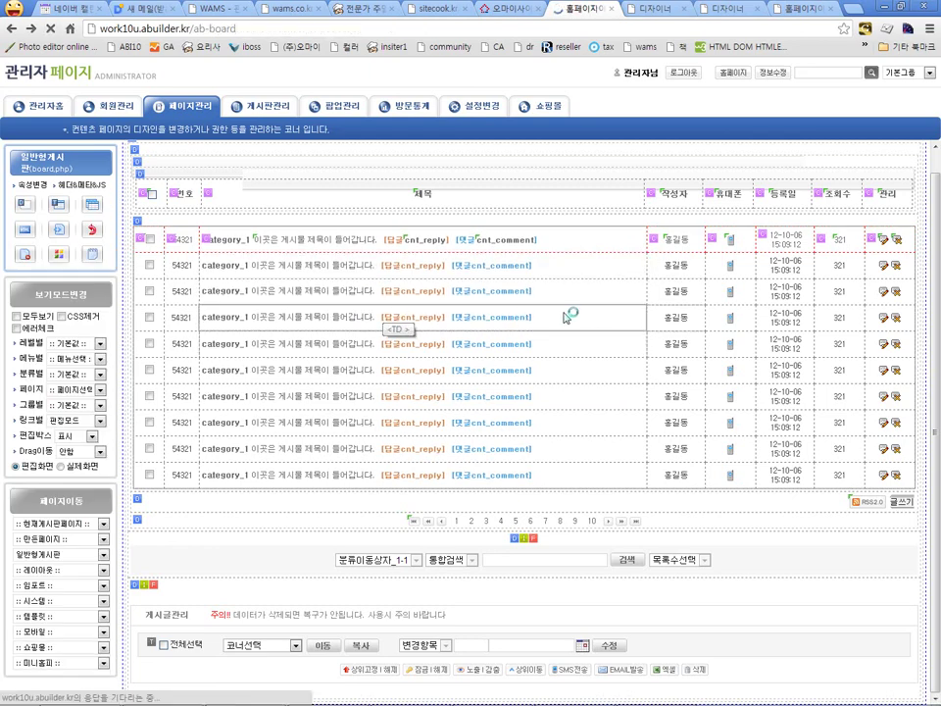